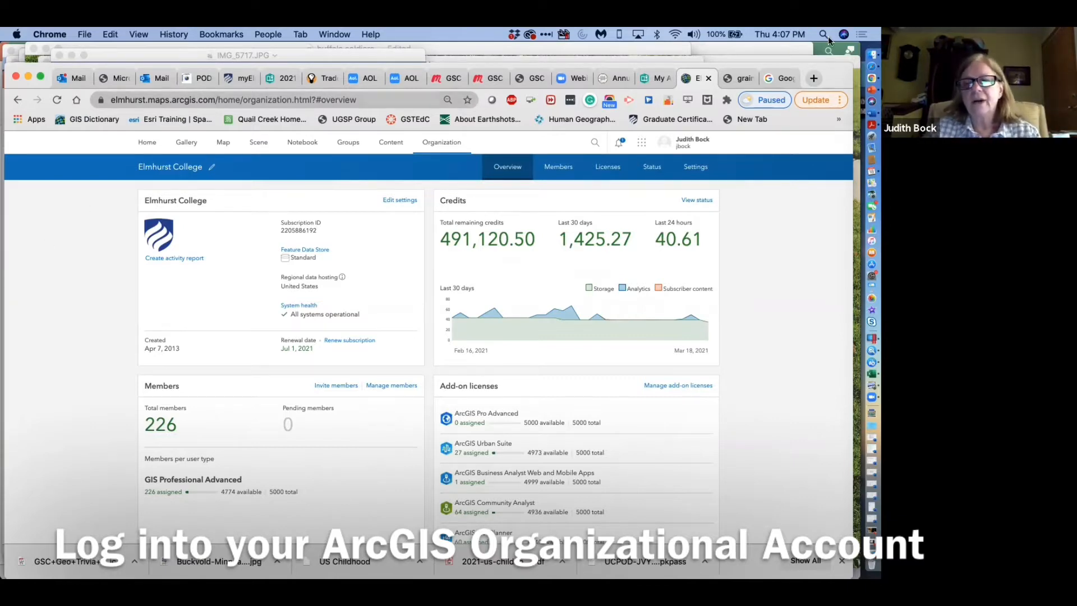
- Create a new map in the map viewer, discarding the unsaved changes in the current map
{"action": "left_click_drag", "start_coordinate": [842, 72], "coordinate": [848, 56]}
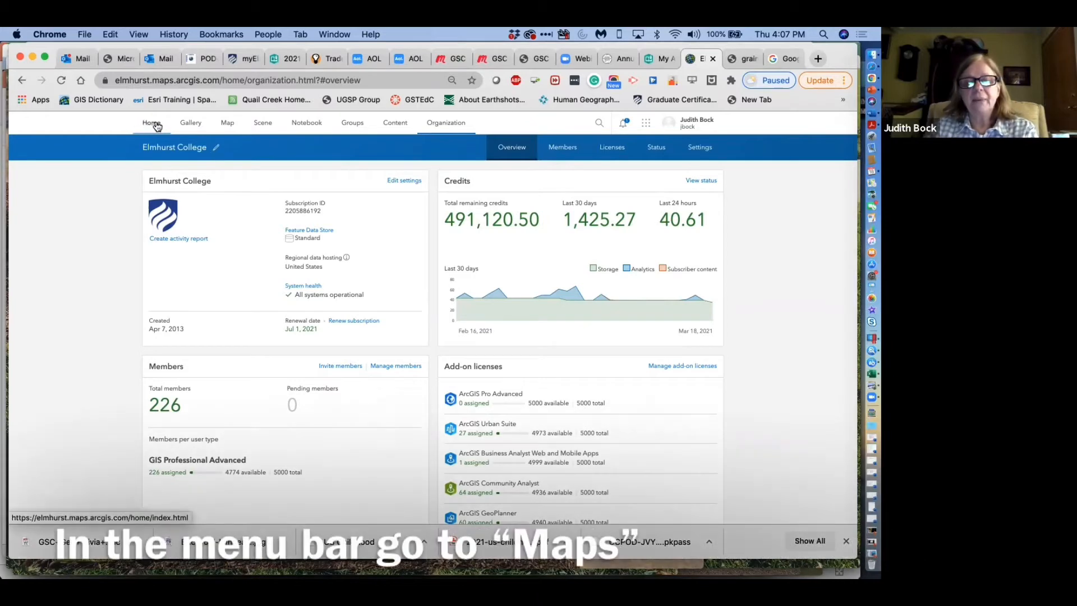
{"action": "left_click", "coordinate": [229, 125]}
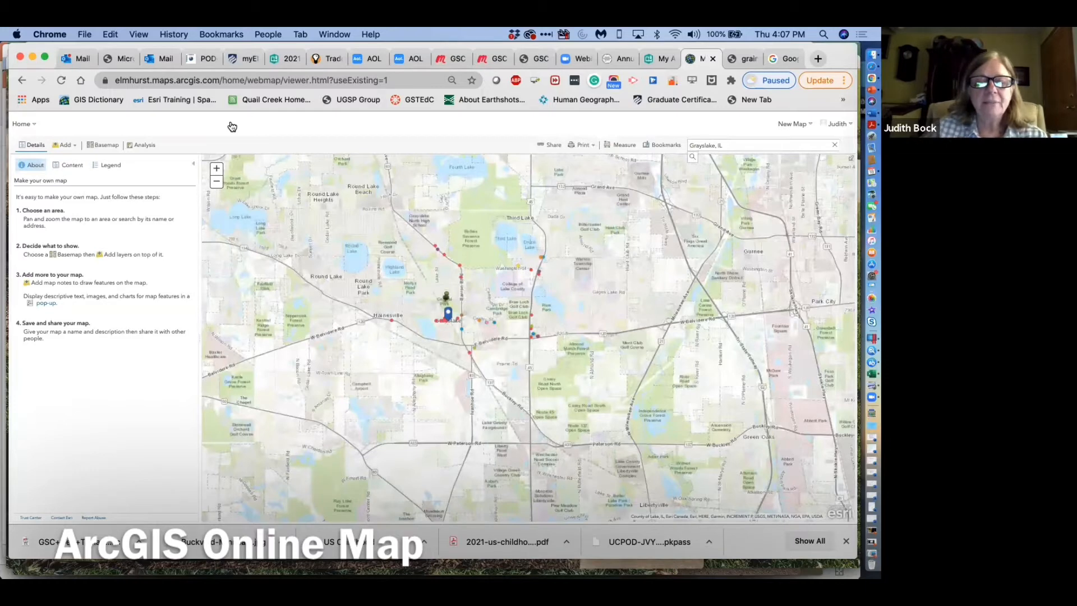
{"action": "left_click", "coordinate": [794, 124]}
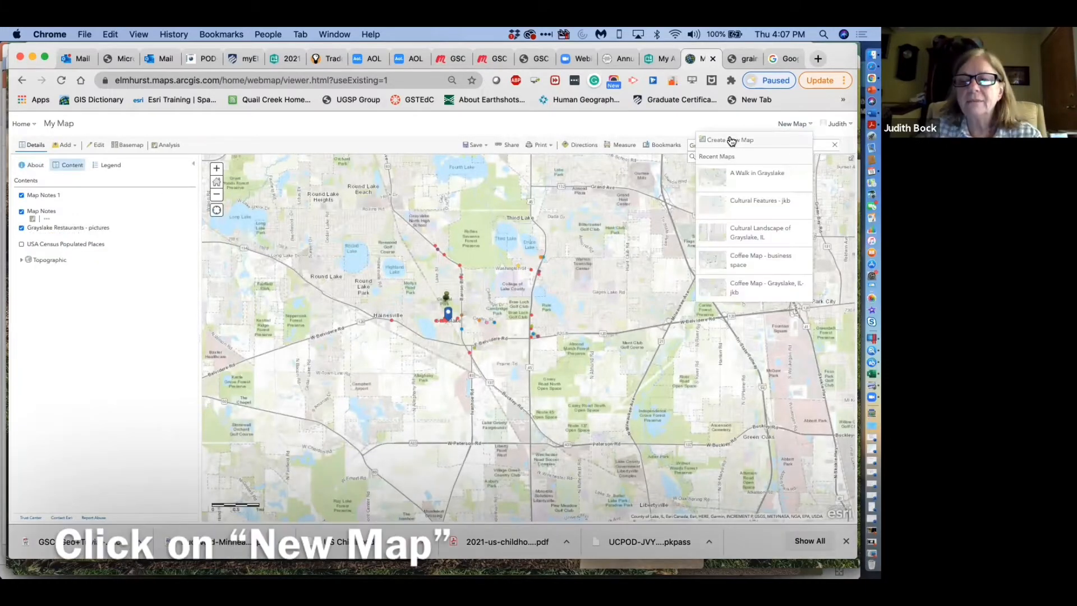
{"action": "left_click", "coordinate": [731, 139]}
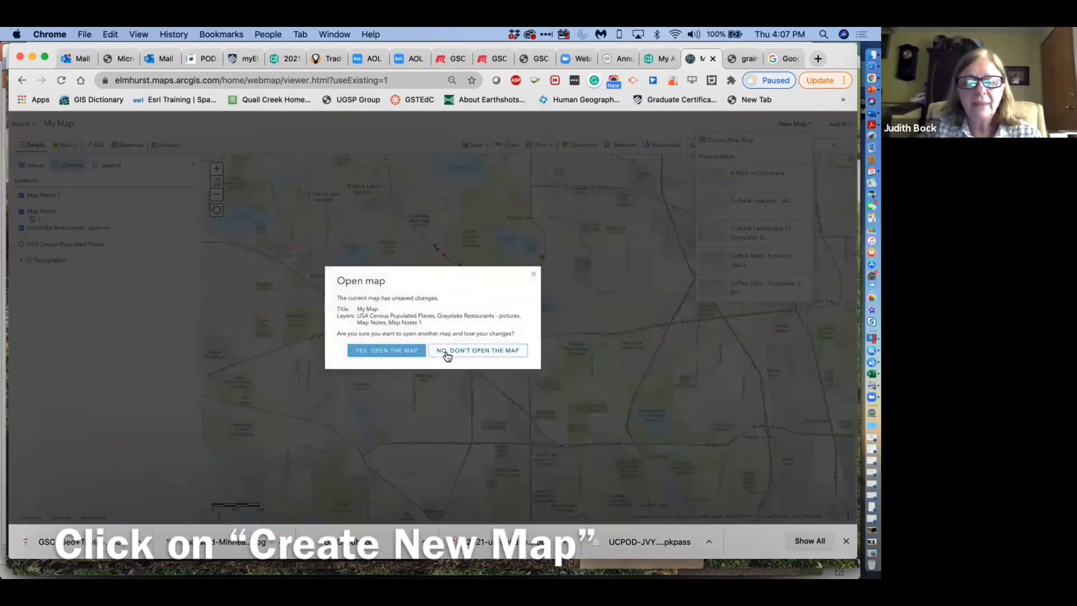
{"action": "left_click", "coordinate": [392, 352]}
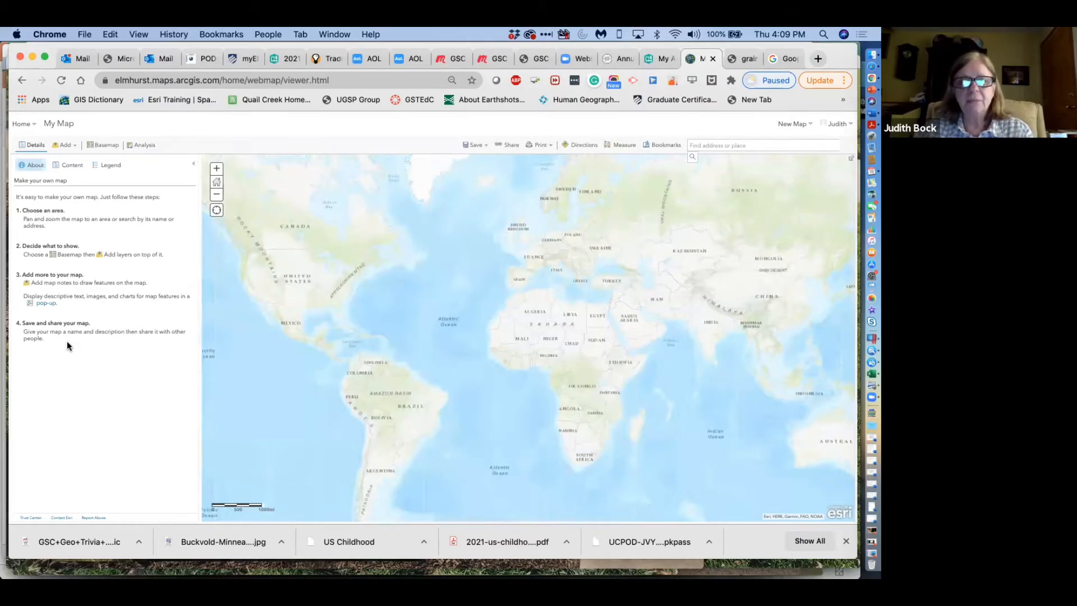
- Review the new map's contents, legend and available basemaps
{"action": "left_click", "coordinate": [67, 167]}
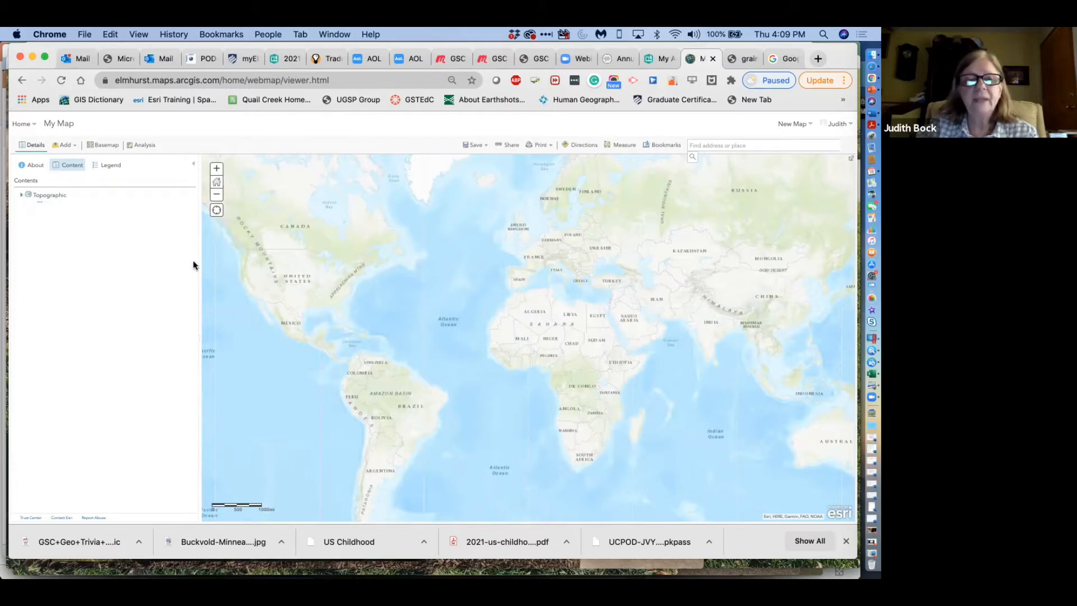
{"action": "left_click", "coordinate": [109, 169]}
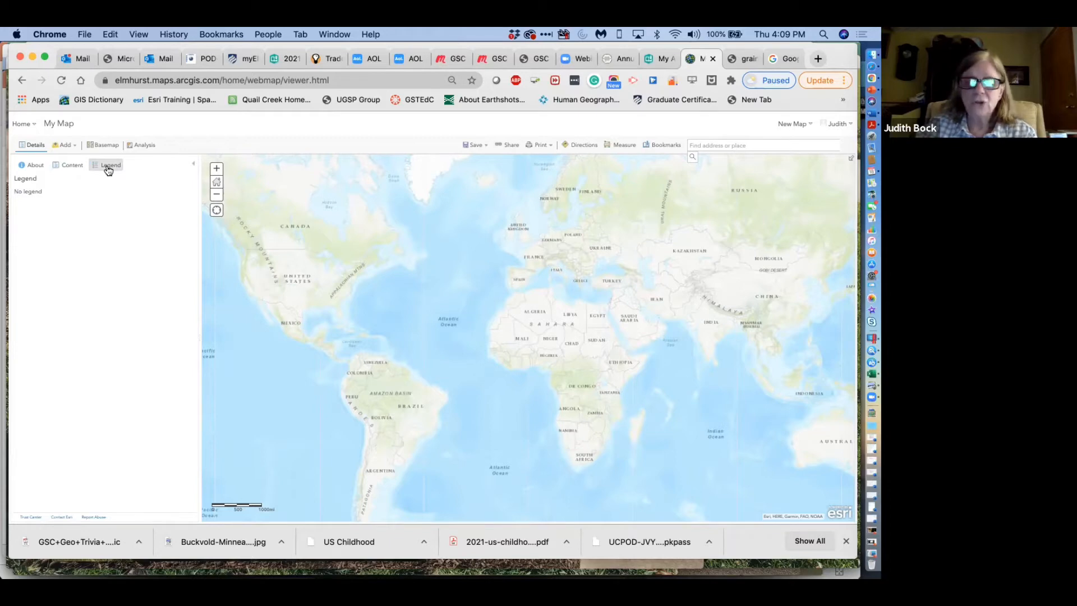
{"action": "left_click", "coordinate": [71, 168]}
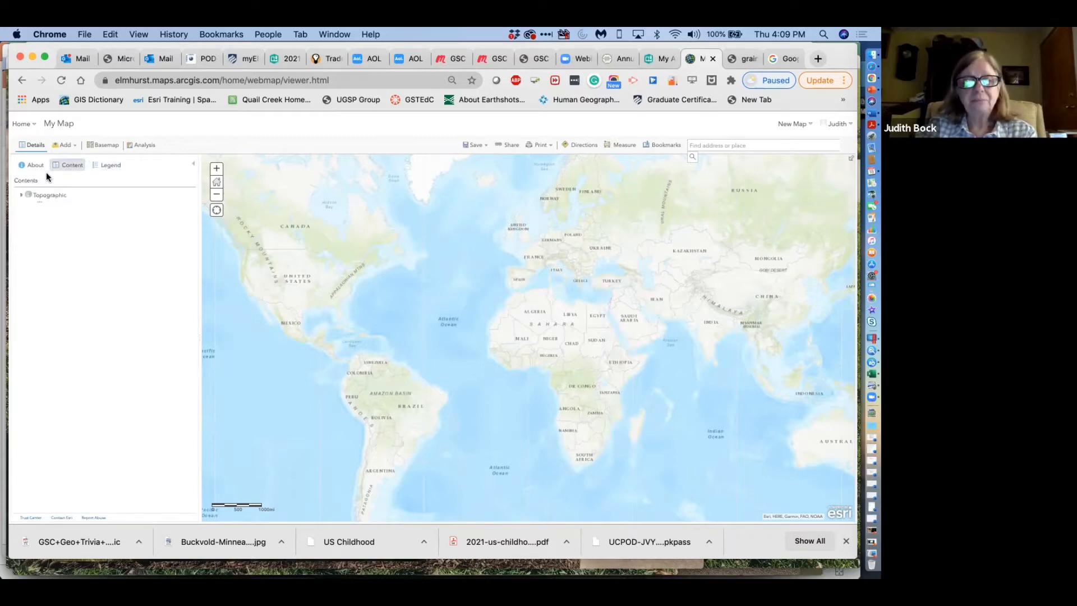
{"action": "left_click", "coordinate": [107, 145]}
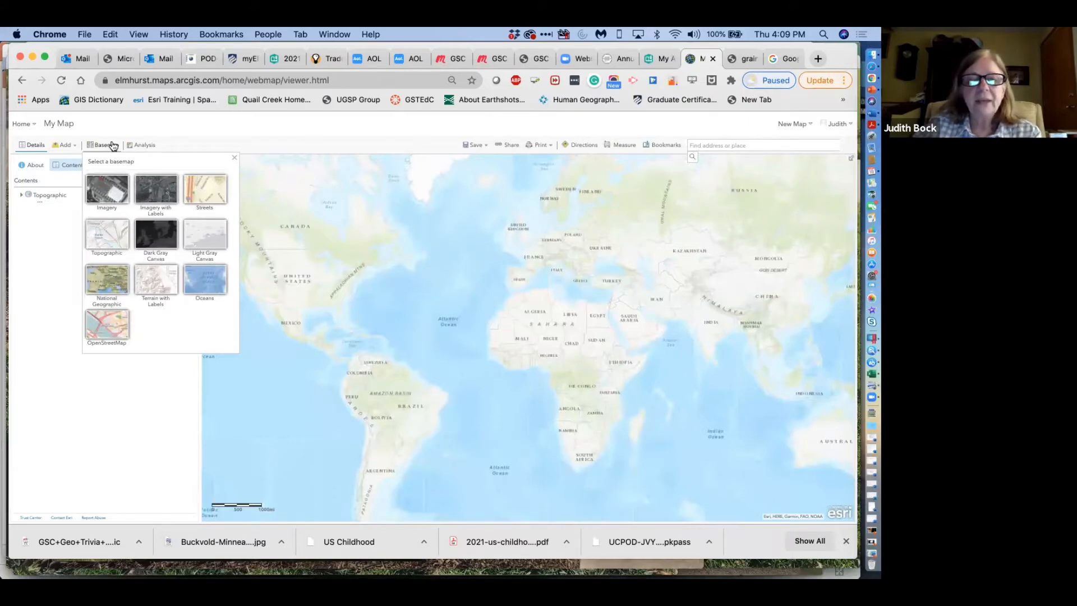
- Search for Grayslake, Il, dismiss the search result and zoom the map in two levels on the town
{"action": "left_click", "coordinate": [709, 142]}
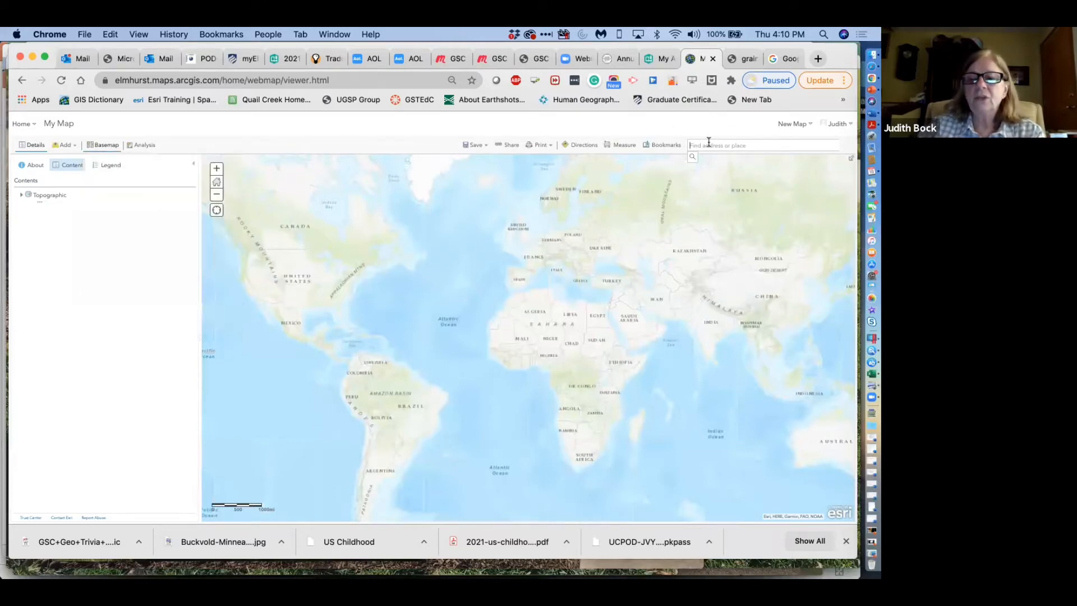
{"action": "type", "text": "Gr"}
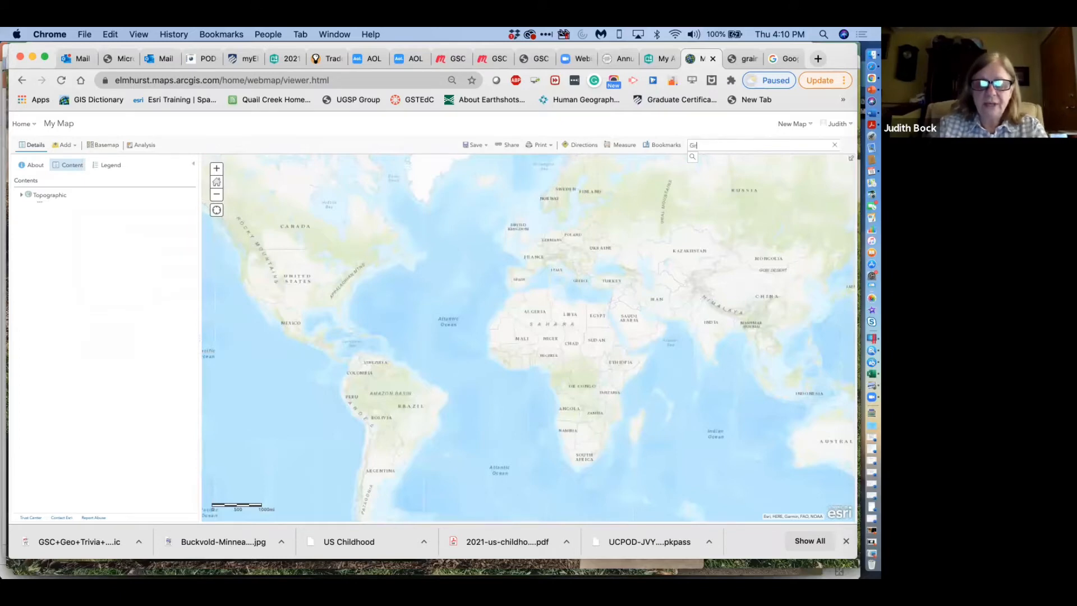
{"action": "type", "text": "ayslake"}
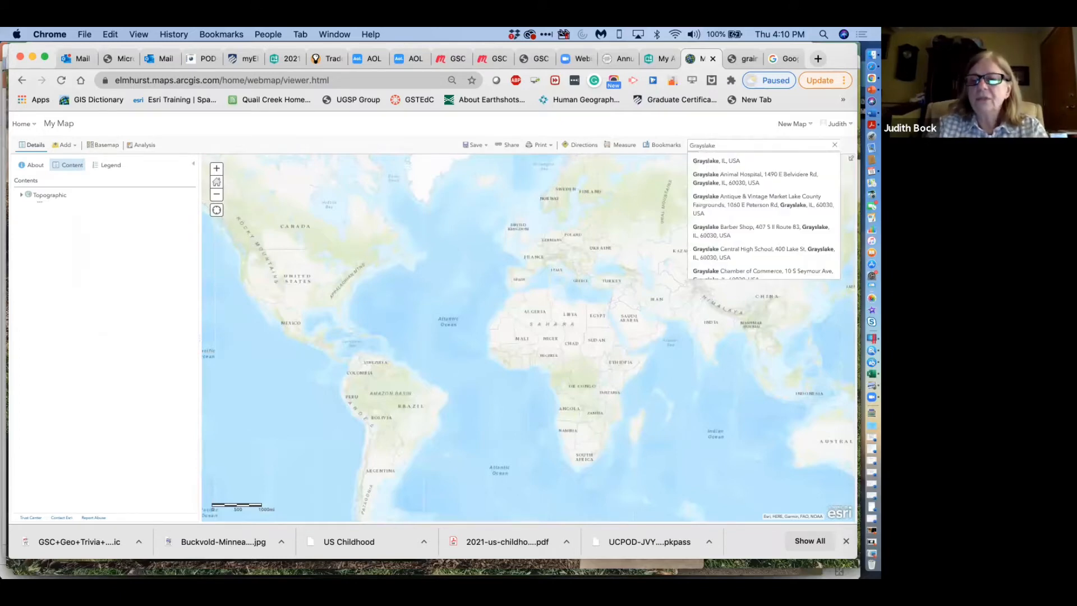
{"action": "type", "text": ", Il"}
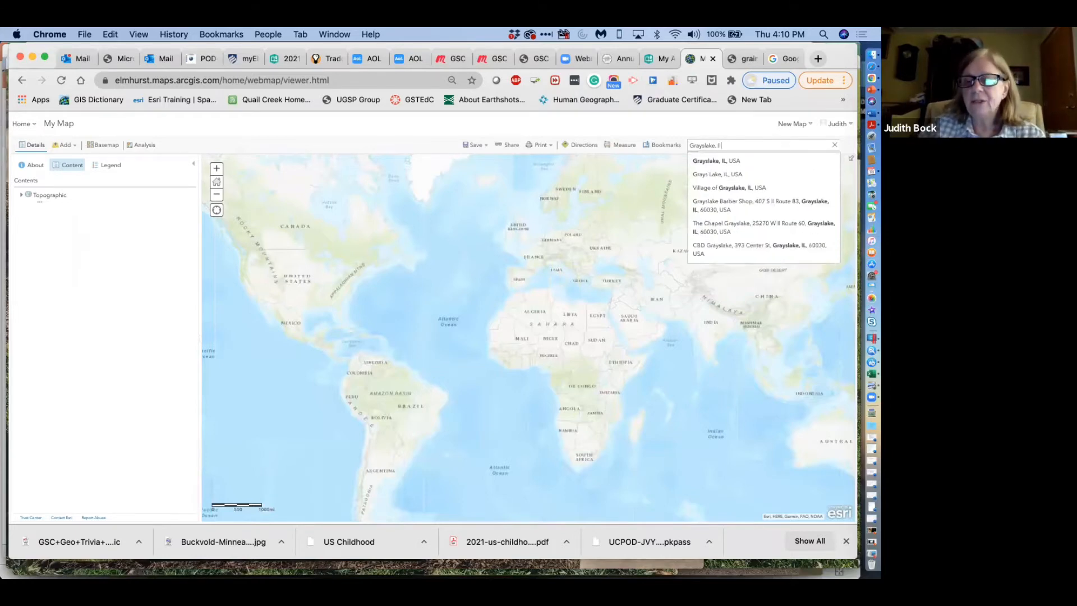
{"action": "key", "text": "Return"}
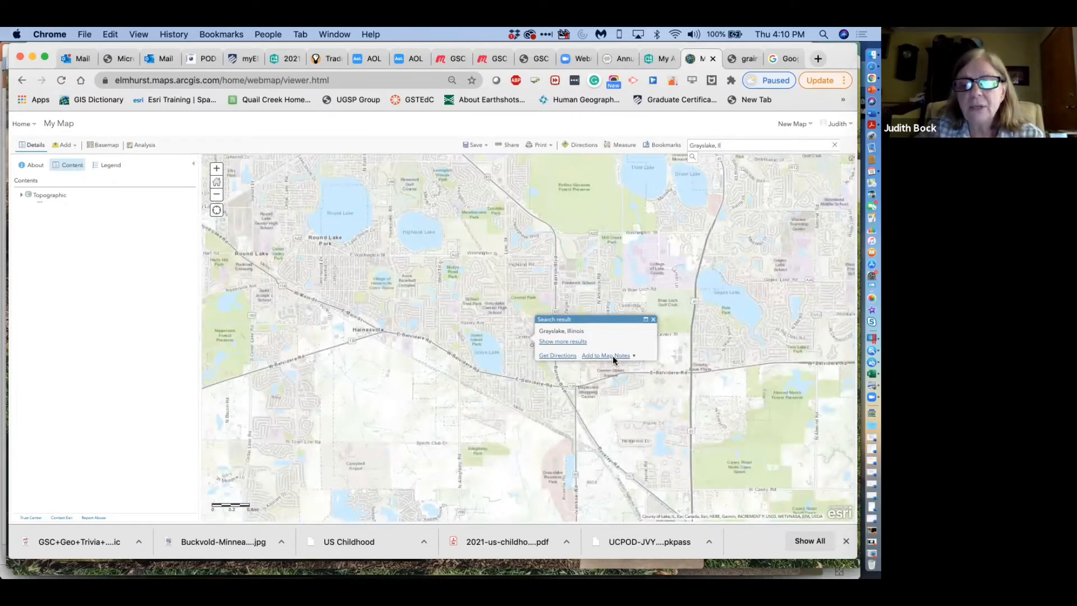
{"action": "left_click", "coordinate": [653, 319]}
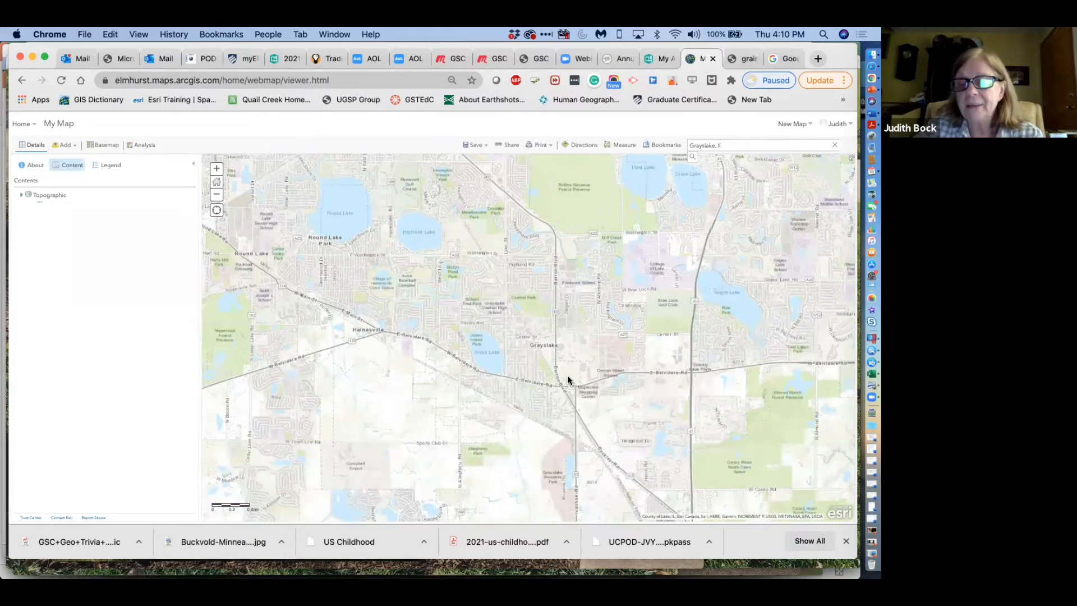
{"action": "left_click", "coordinate": [217, 171]}
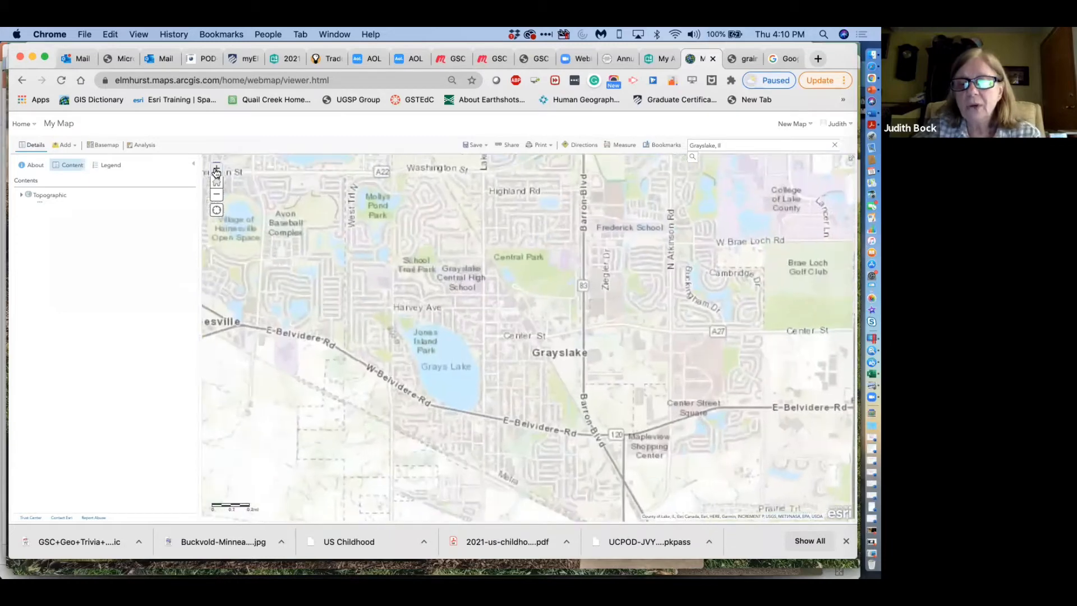
{"action": "left_click", "coordinate": [216, 171]}
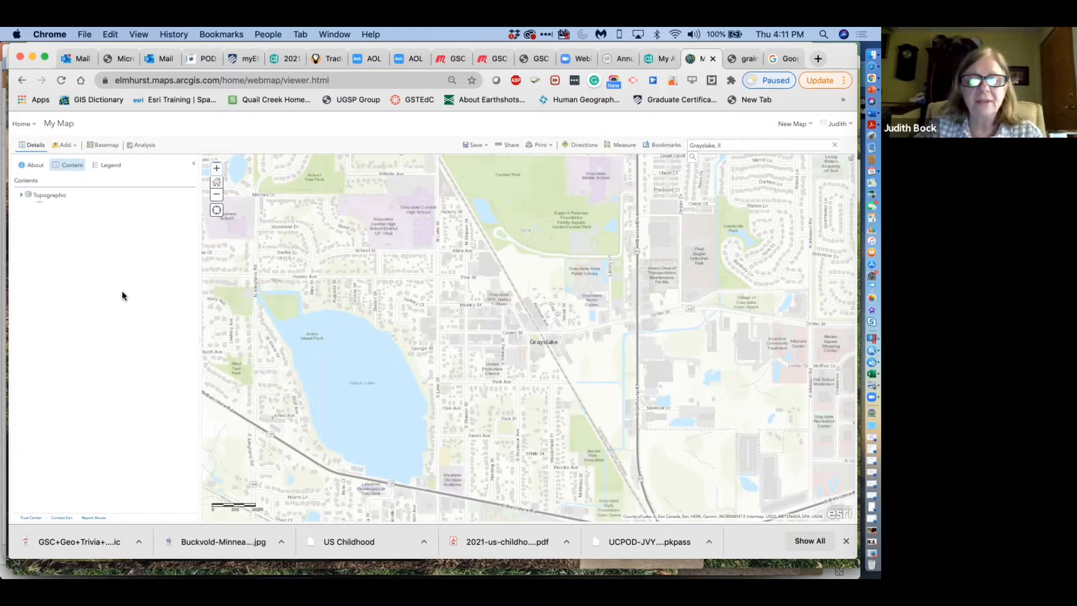
- Try the National Geographic and Dark Gray Canvas basemaps on the Grayslake map and switch back to Topographic
{"action": "left_click", "coordinate": [108, 147]}
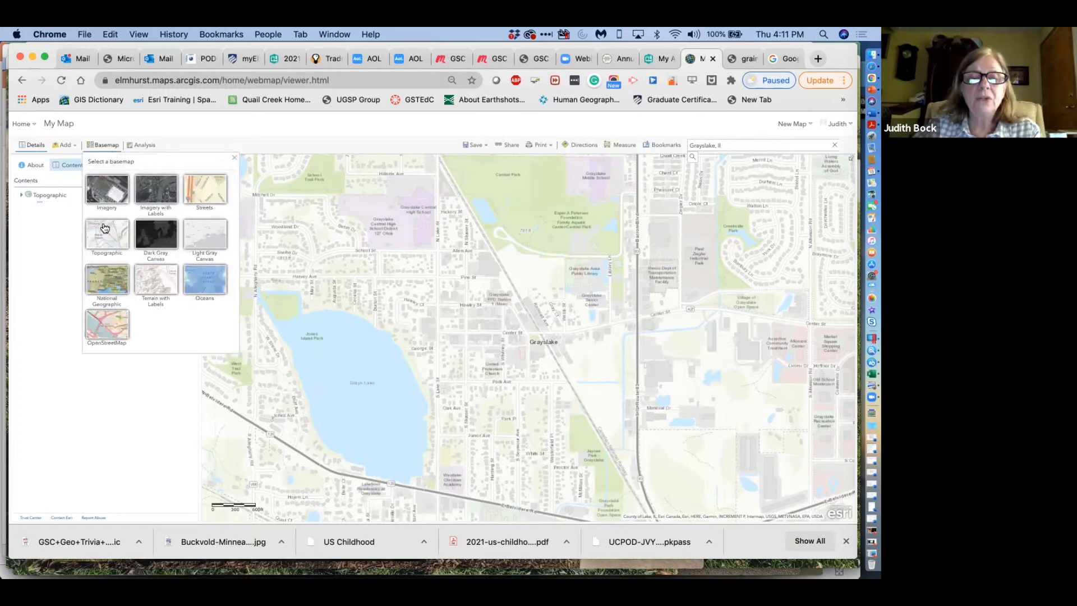
{"action": "left_click", "coordinate": [104, 291]}
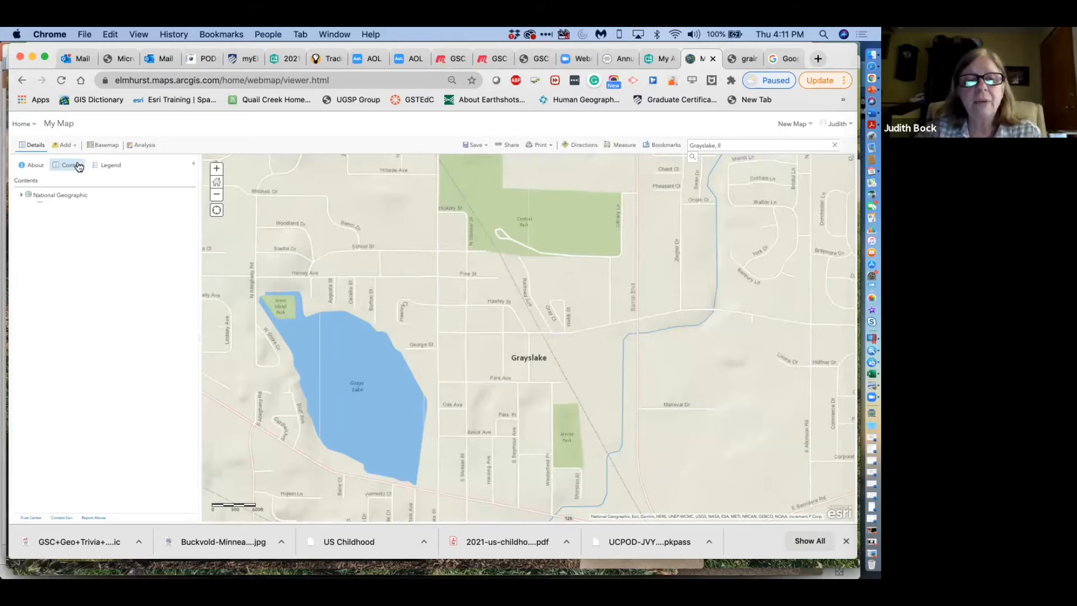
{"action": "left_click", "coordinate": [114, 148]}
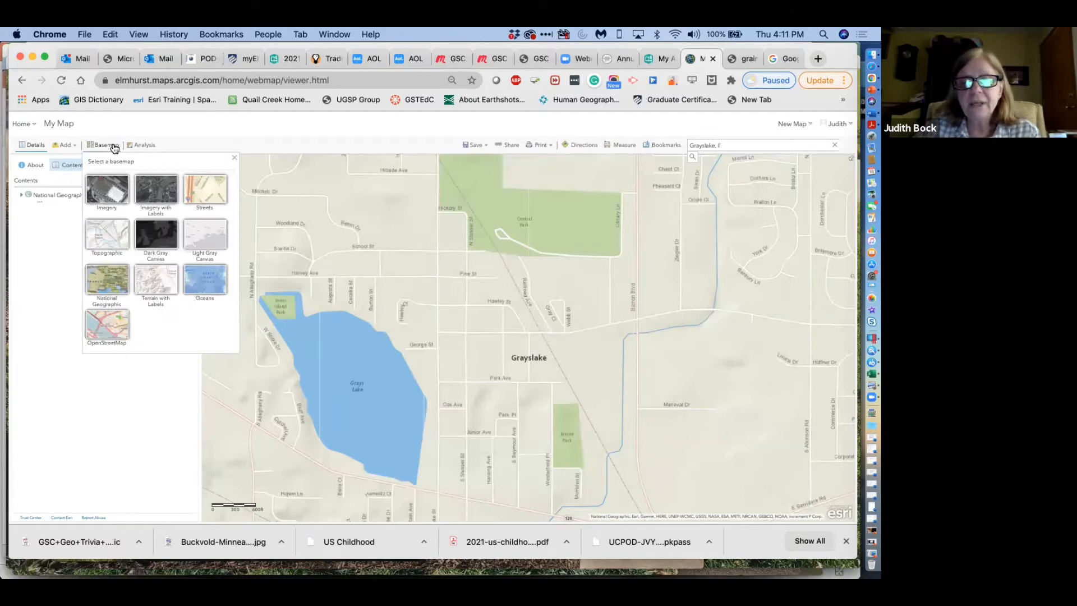
{"action": "left_click", "coordinate": [161, 238]}
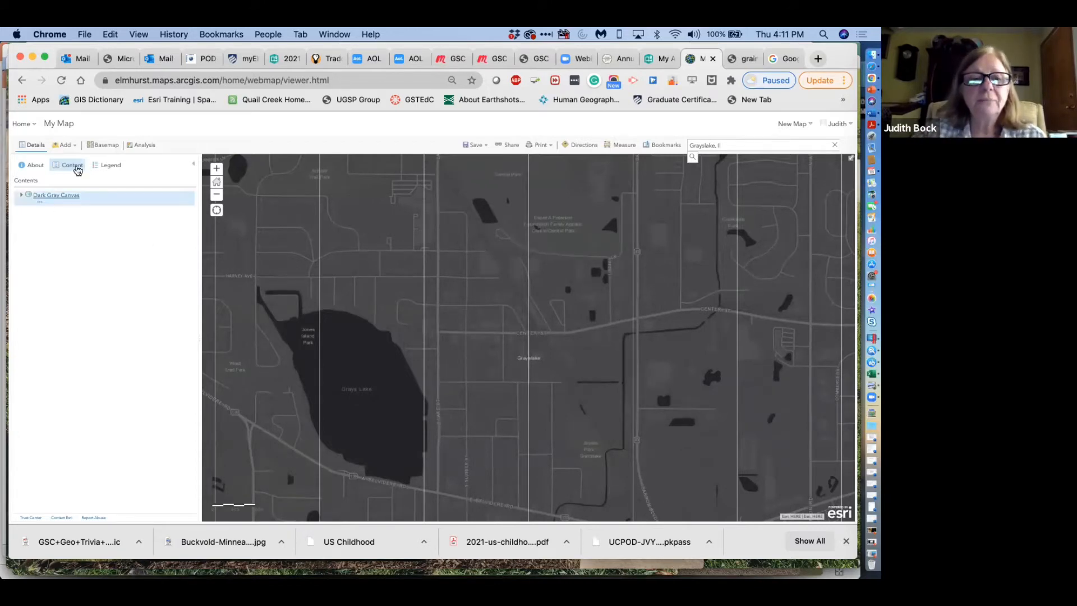
{"action": "left_click", "coordinate": [108, 145]}
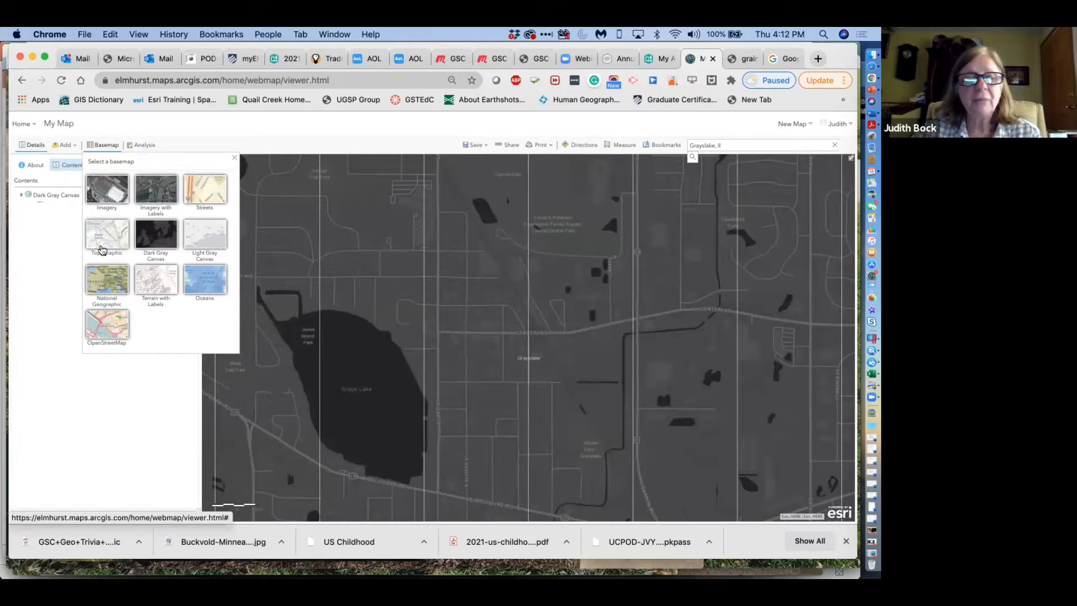
{"action": "left_click", "coordinate": [104, 232]}
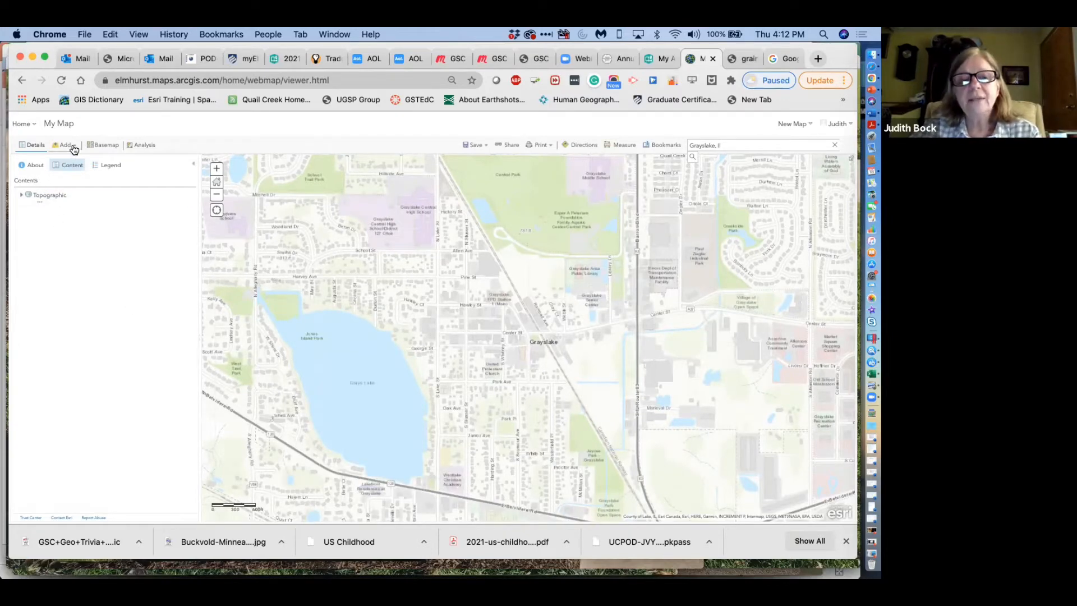
- Add a map notes layer named "Sights in Grayslake" using the Map Notes template
{"action": "left_click", "coordinate": [77, 149]}
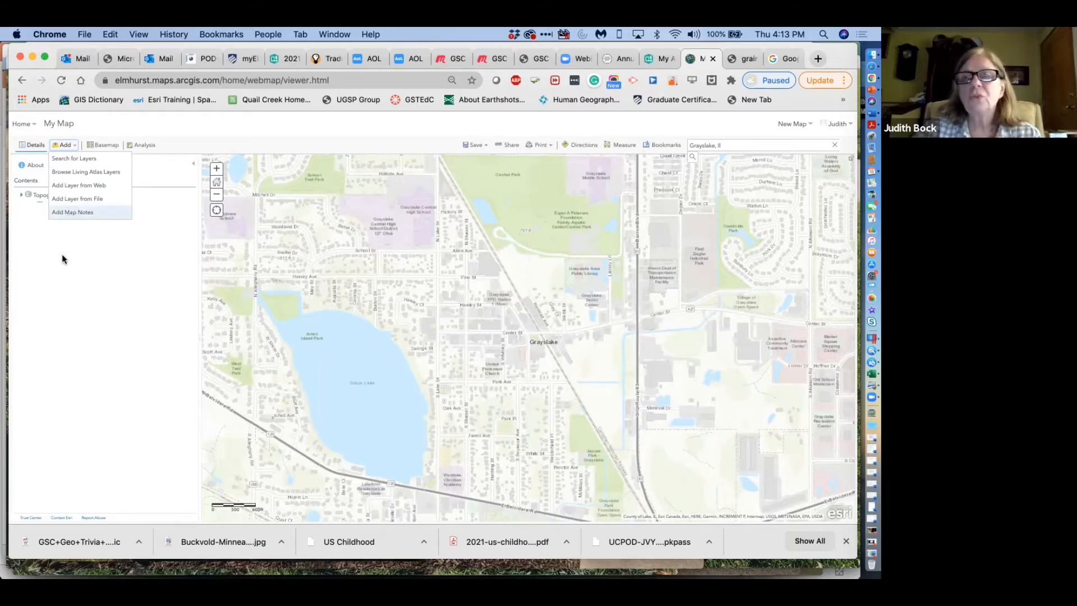
{"action": "left_click", "coordinate": [74, 213]}
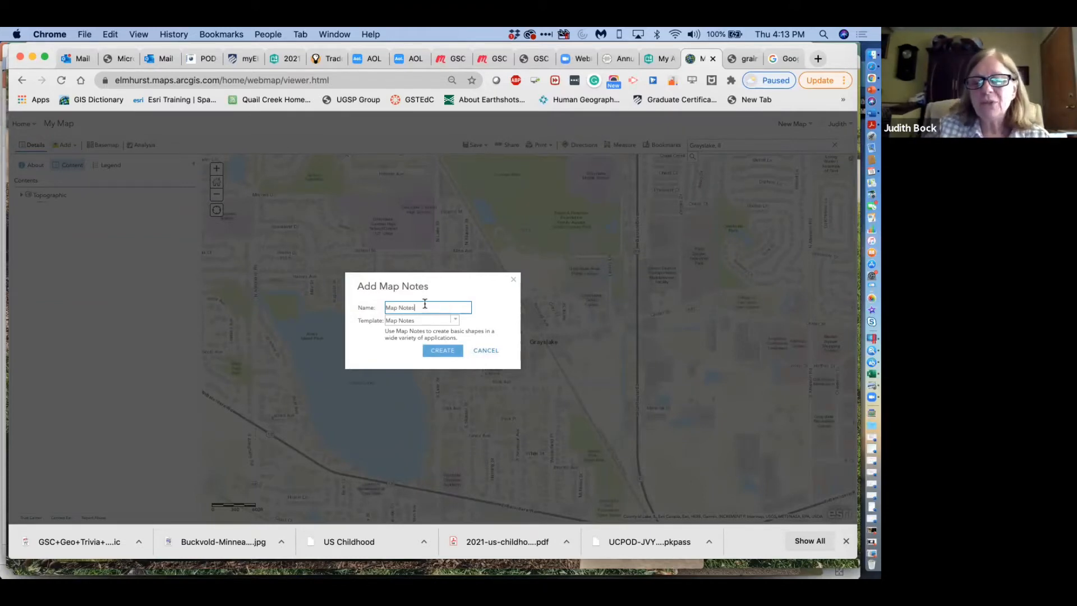
{"action": "triple_click", "coordinate": [431, 305]}
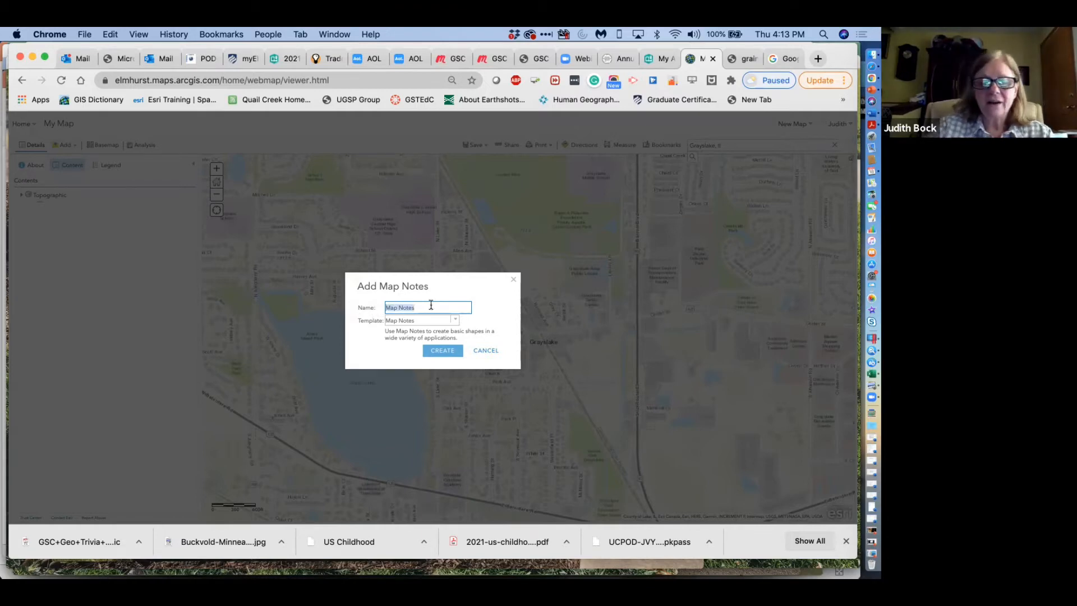
{"action": "type", "text": "Sightin"}
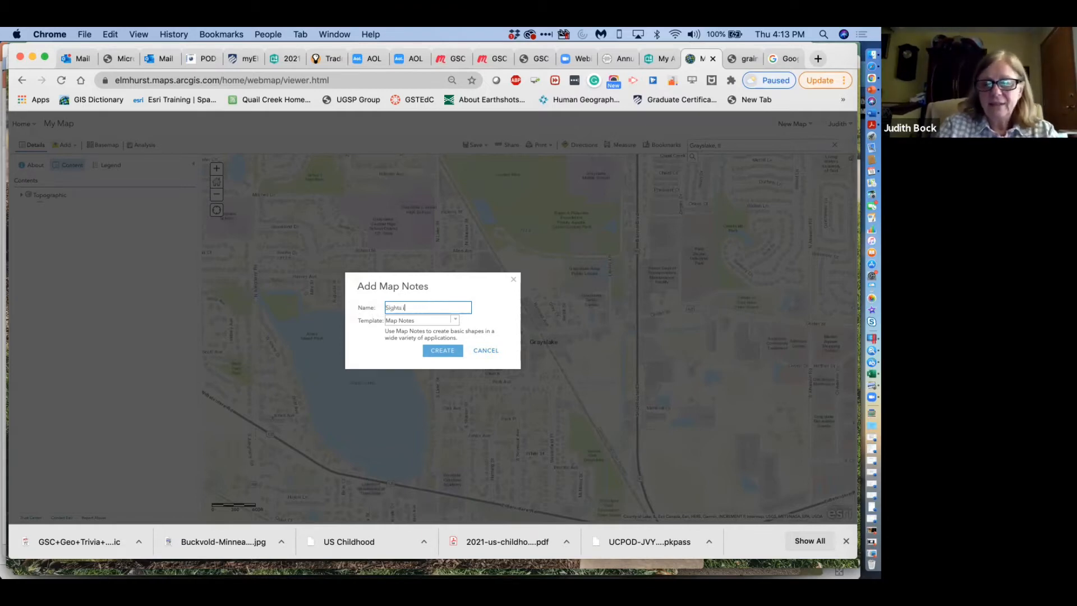
{"action": "type", "text": "n Graysl"}
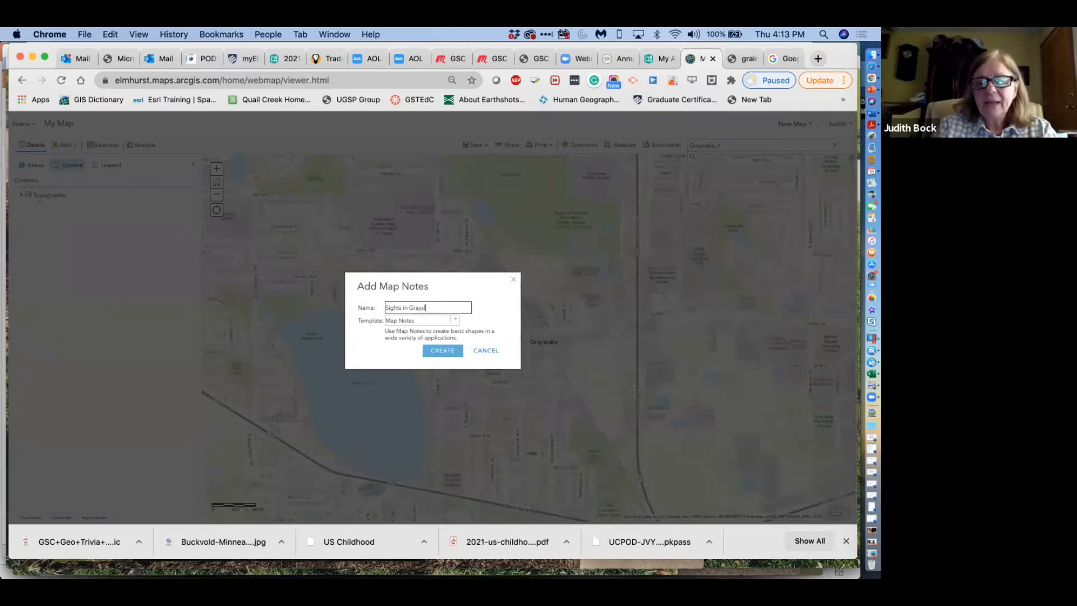
{"action": "type", "text": "ake"}
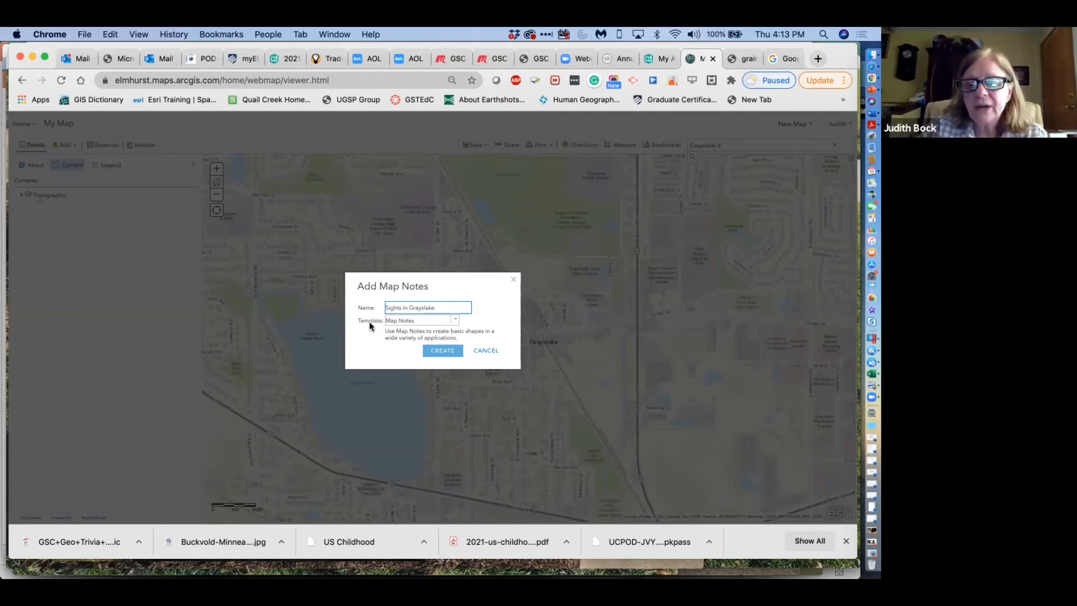
{"action": "left_click", "coordinate": [455, 322]}
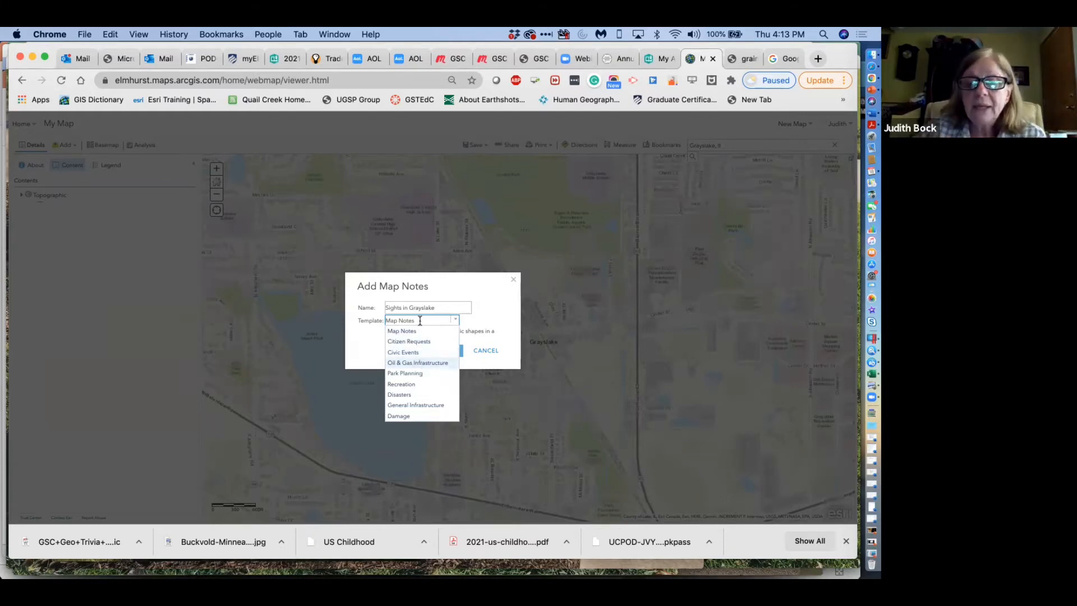
{"action": "left_click", "coordinate": [457, 320]}
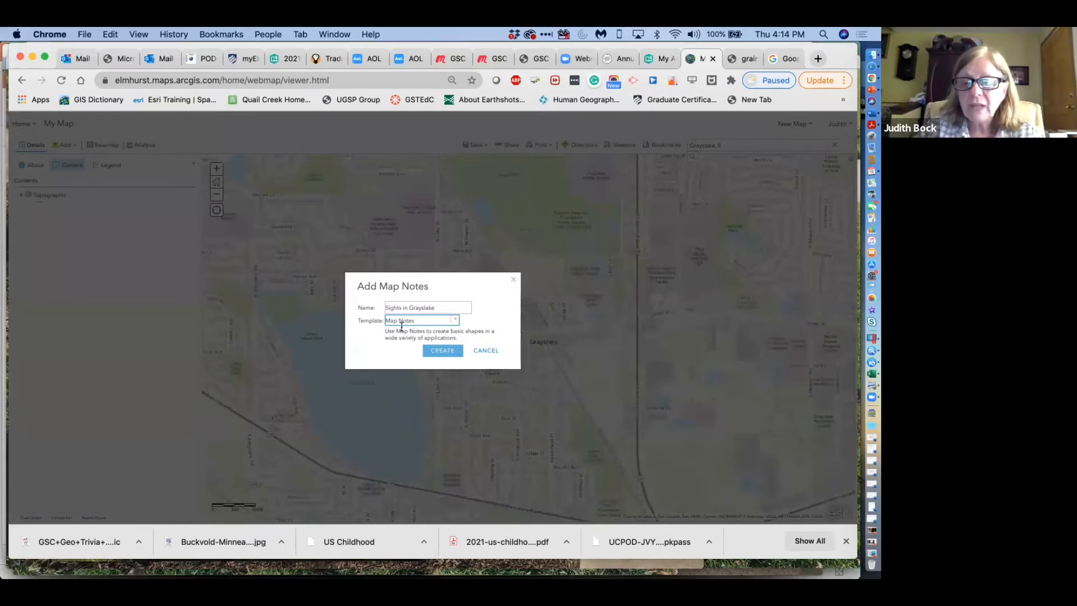
{"action": "left_click", "coordinate": [443, 352]}
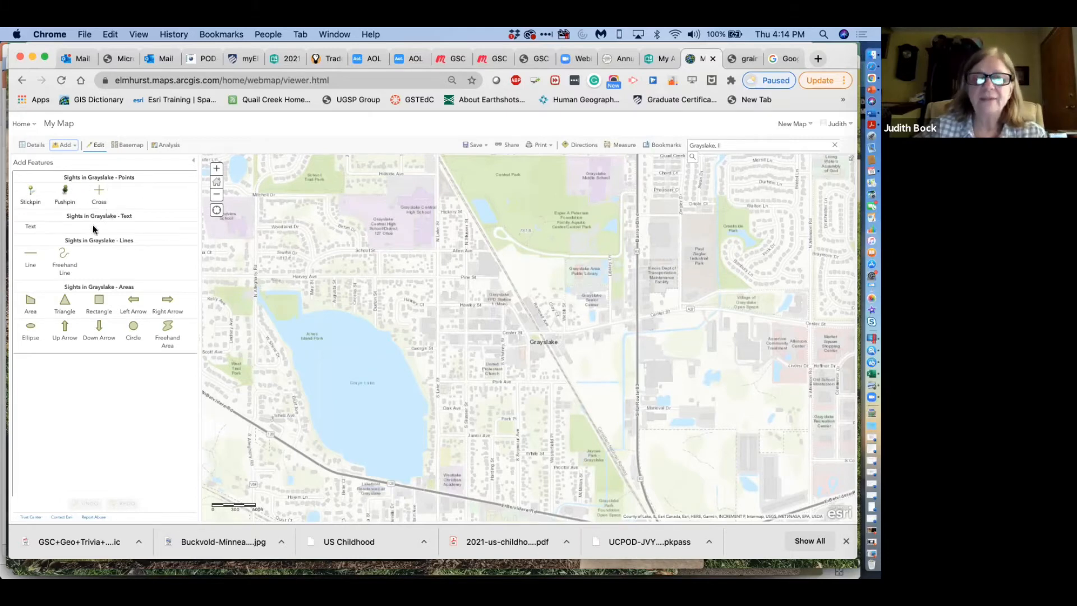
- Place a pushpin in downtown Grayslake, just above the town label, and title it "Grain and Feed Store"
{"action": "left_click", "coordinate": [65, 193]}
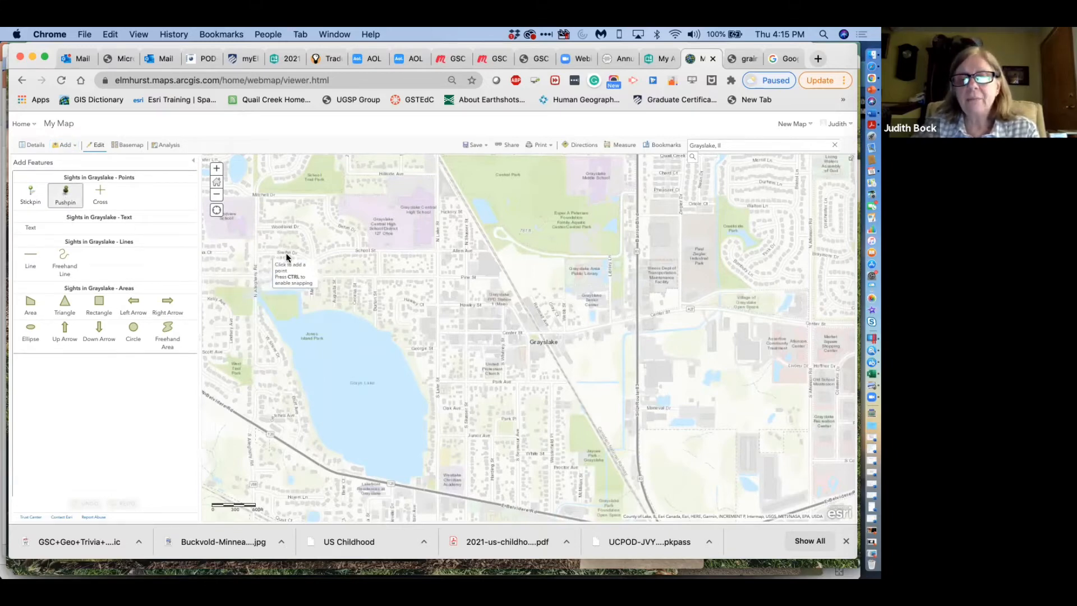
{"action": "left_click", "coordinate": [532, 326]}
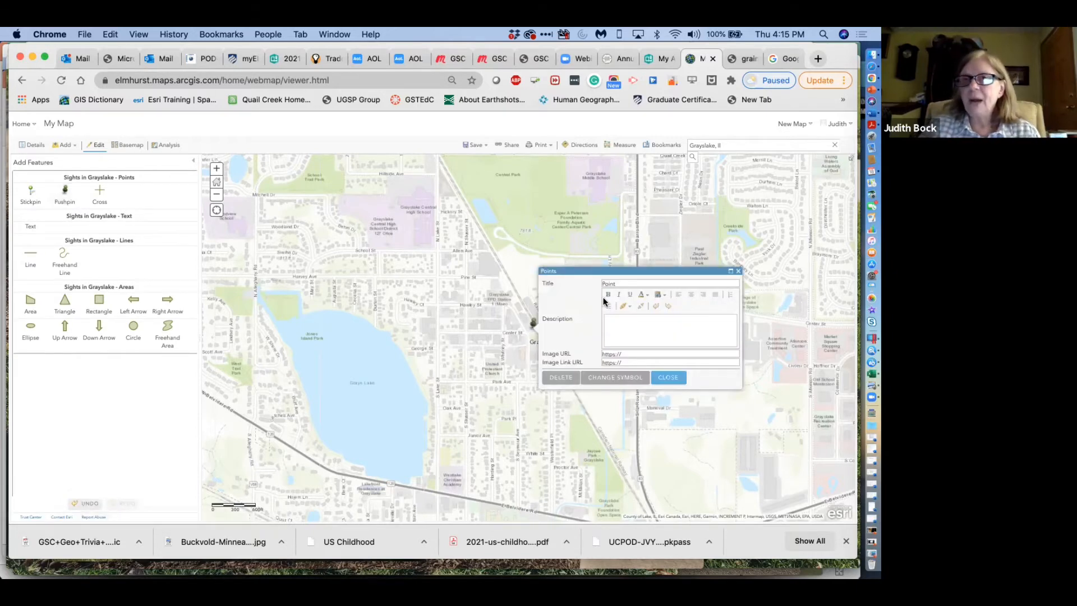
{"action": "double_click", "coordinate": [624, 283]}
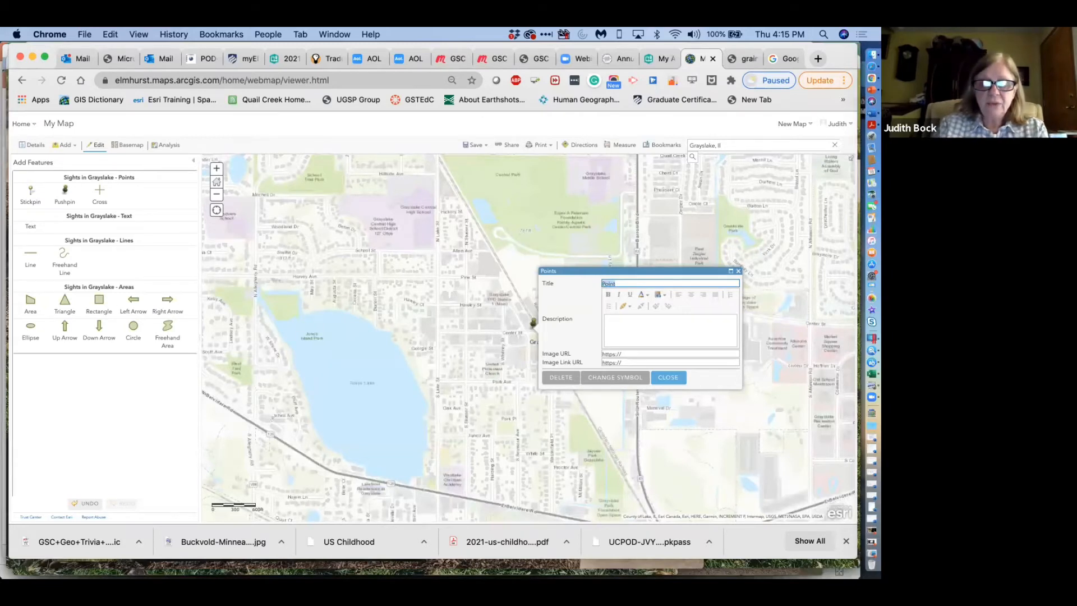
{"action": "type", "text": "Grain a"}
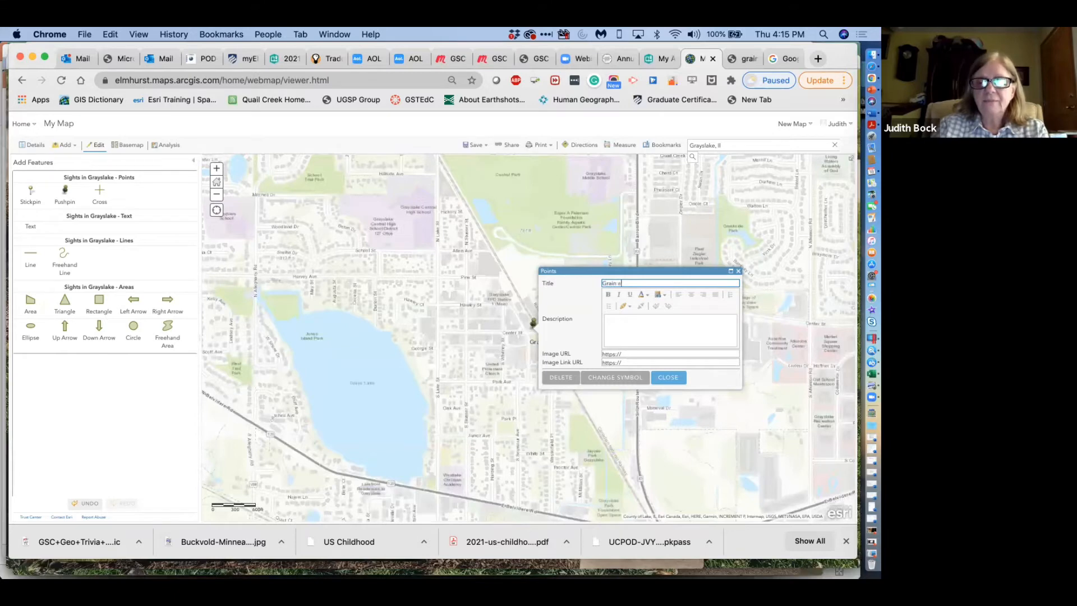
{"action": "type", "text": "nd Feed S"}
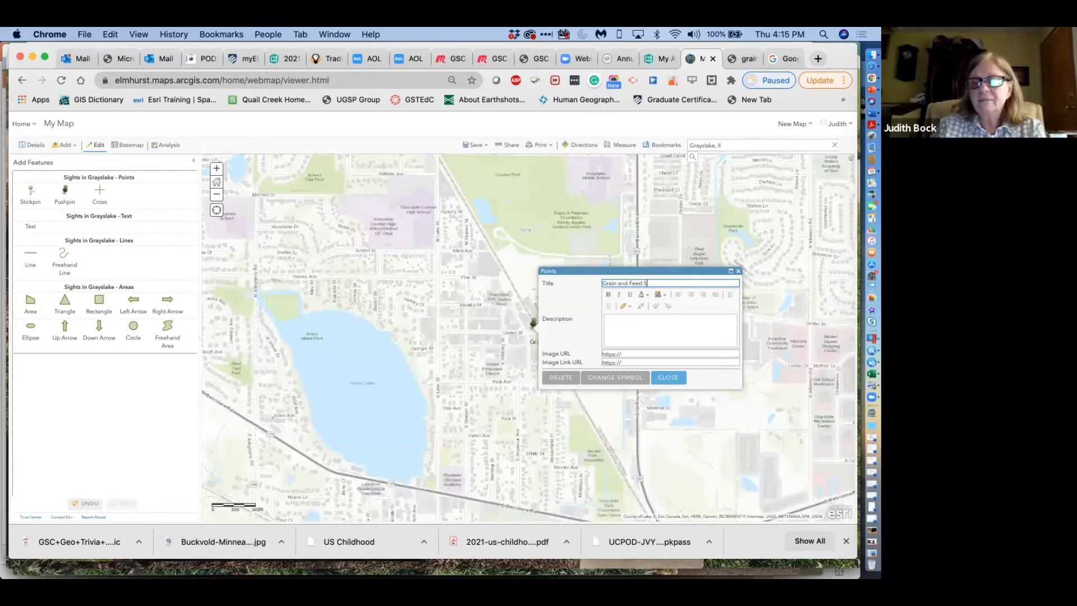
{"action": "type", "text": "tory"}
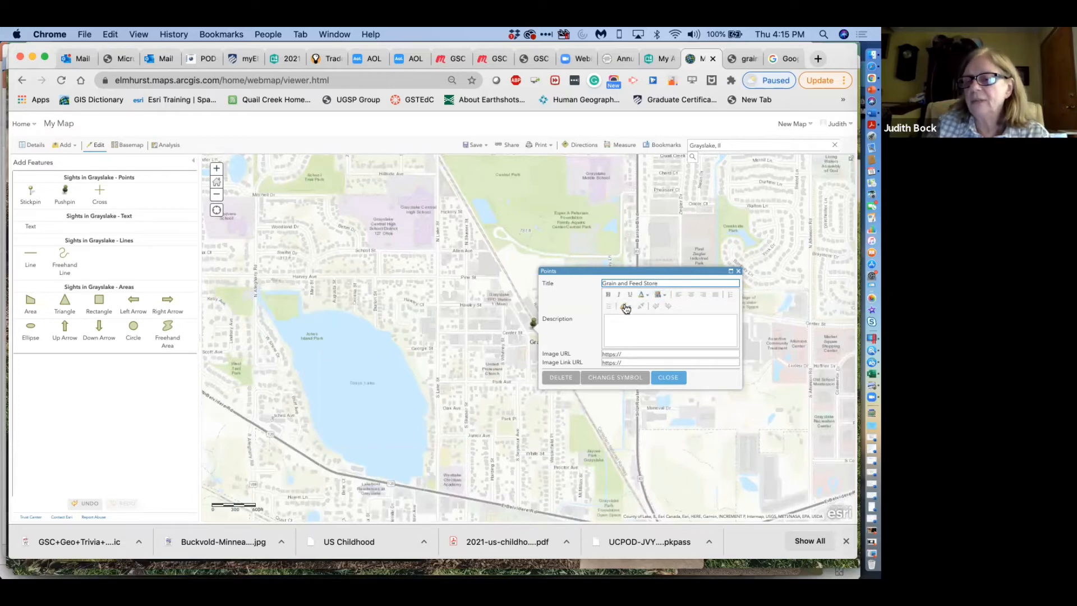
- Enter the Grain and Feed Store description "The grain store has been a long standing business along.." and close the point's details
{"action": "left_click", "coordinate": [625, 317]}
{"action": "type", "text": "T"}
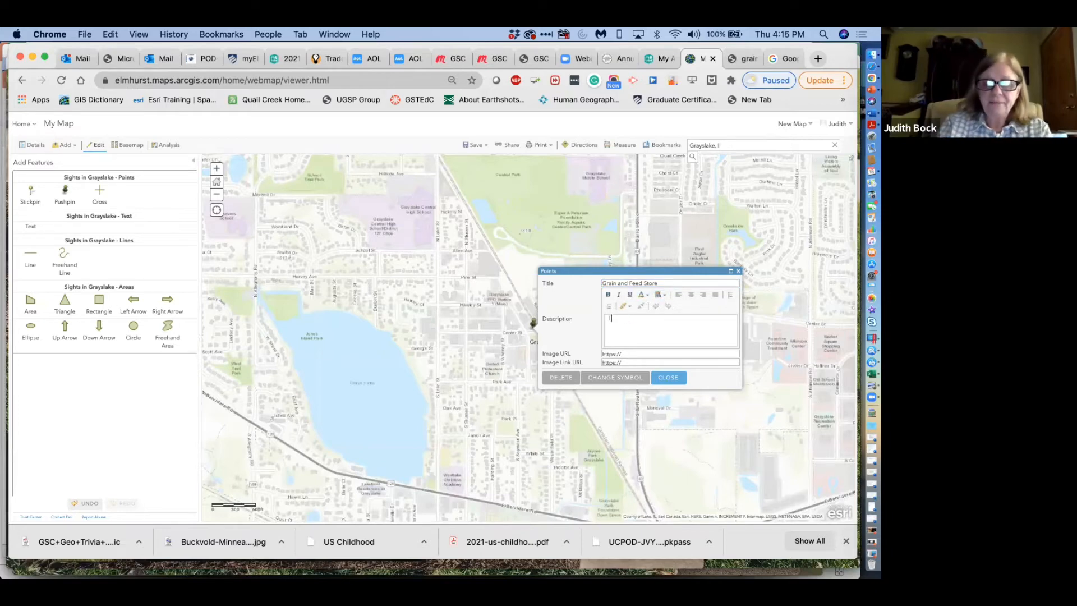
{"action": "type", "text": "he grain store"}
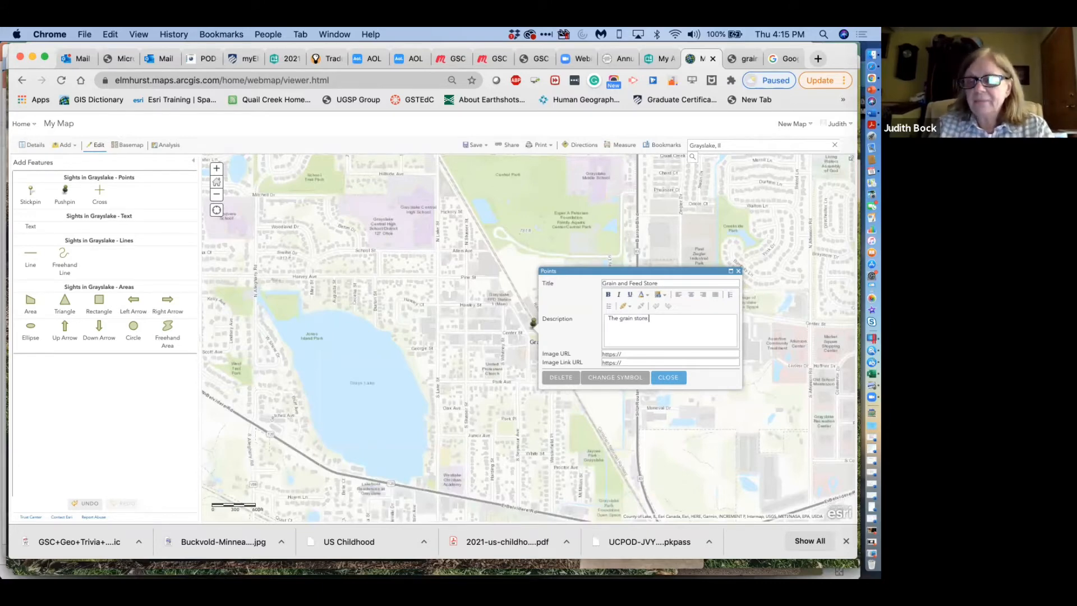
{"action": "type", "text": " has bee"}
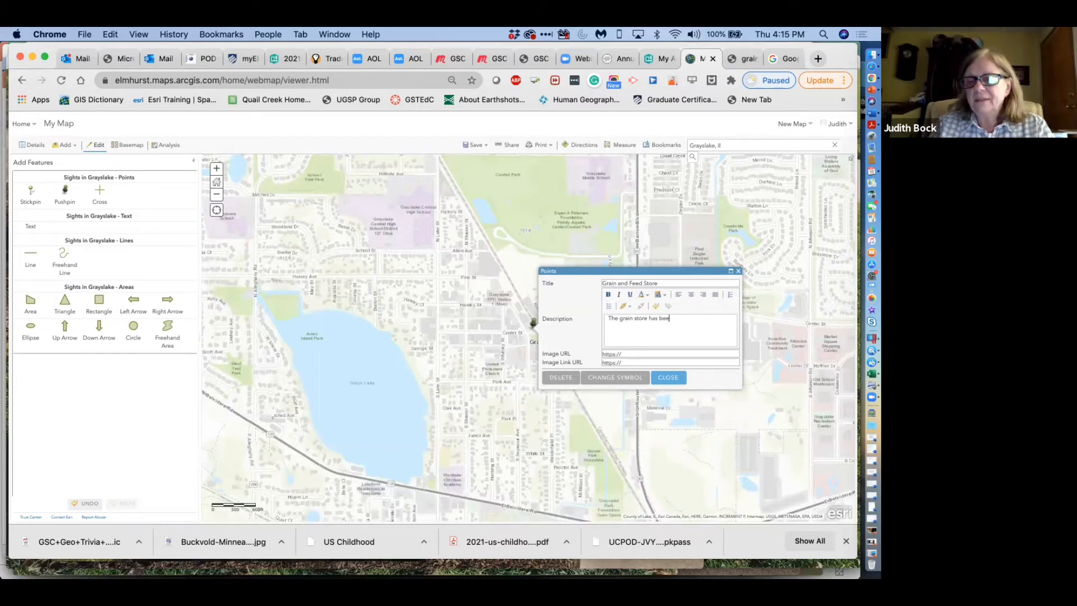
{"action": "type", "text": "n a long standing"}
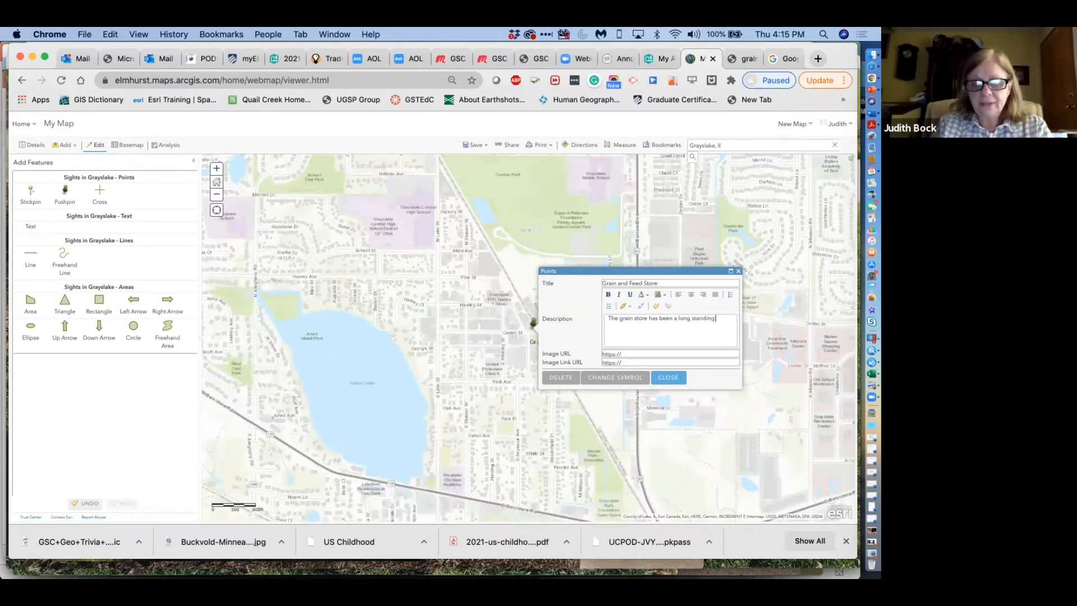
{"action": "type", "text": " business"}
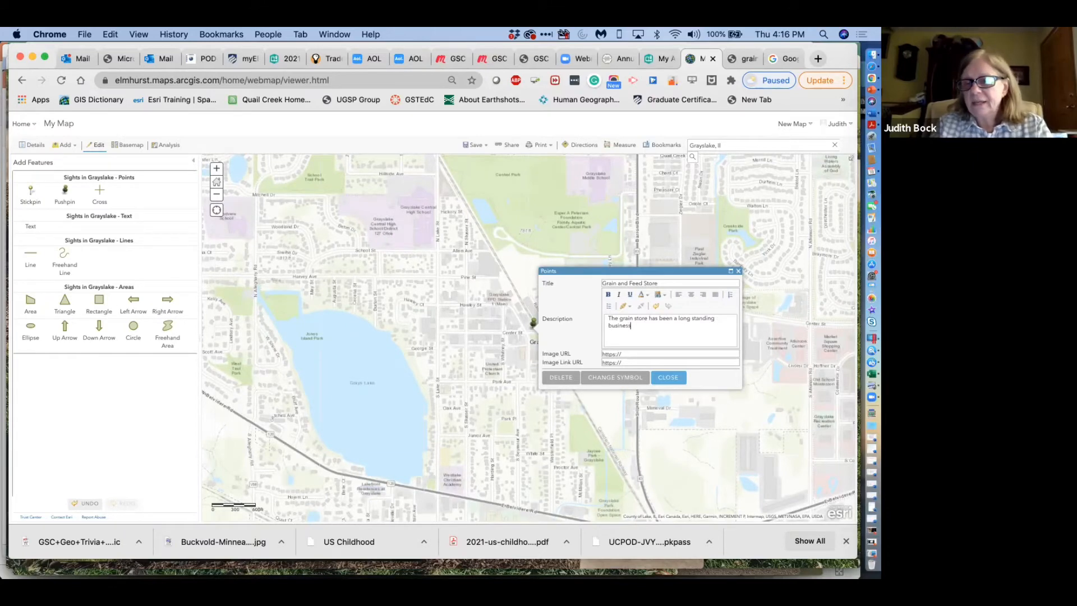
{"action": "type", "text": " along"}
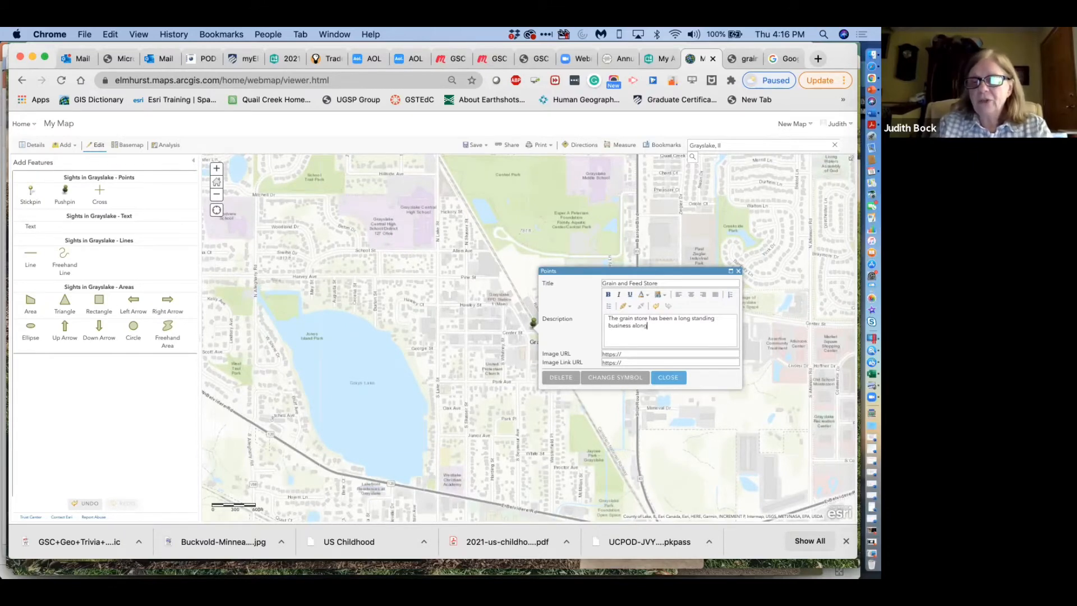
{"action": "type", "text": "."}
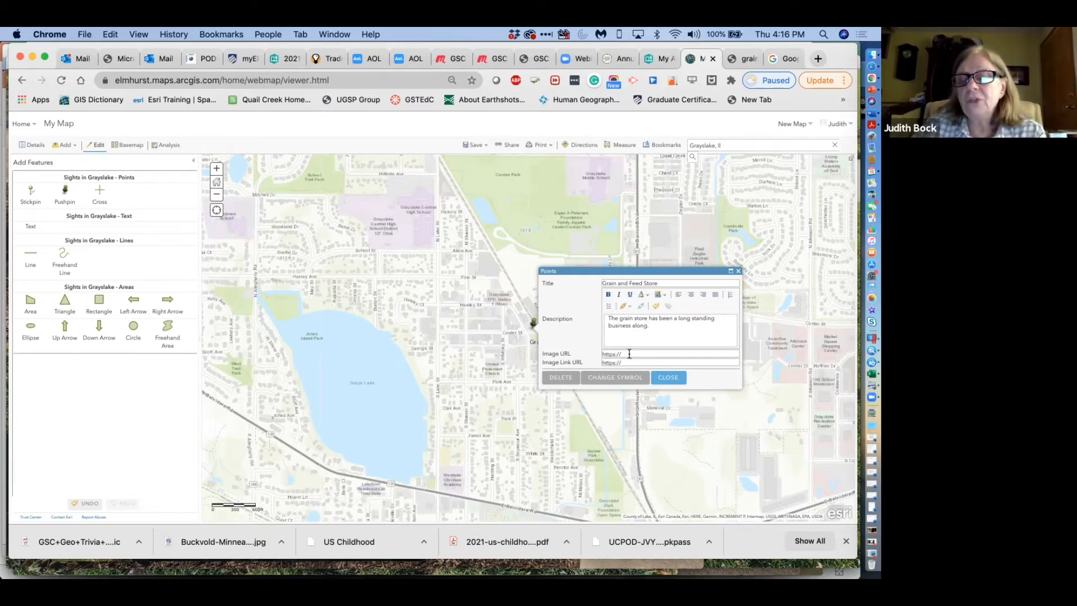
{"action": "type", "text": "."}
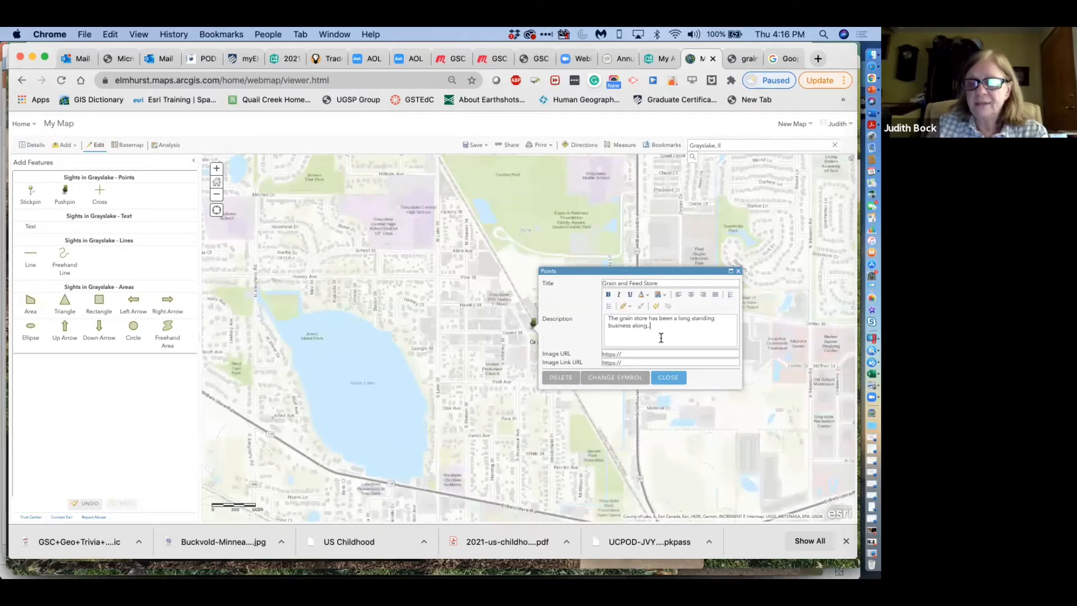
{"action": "key", "text": "Return"}
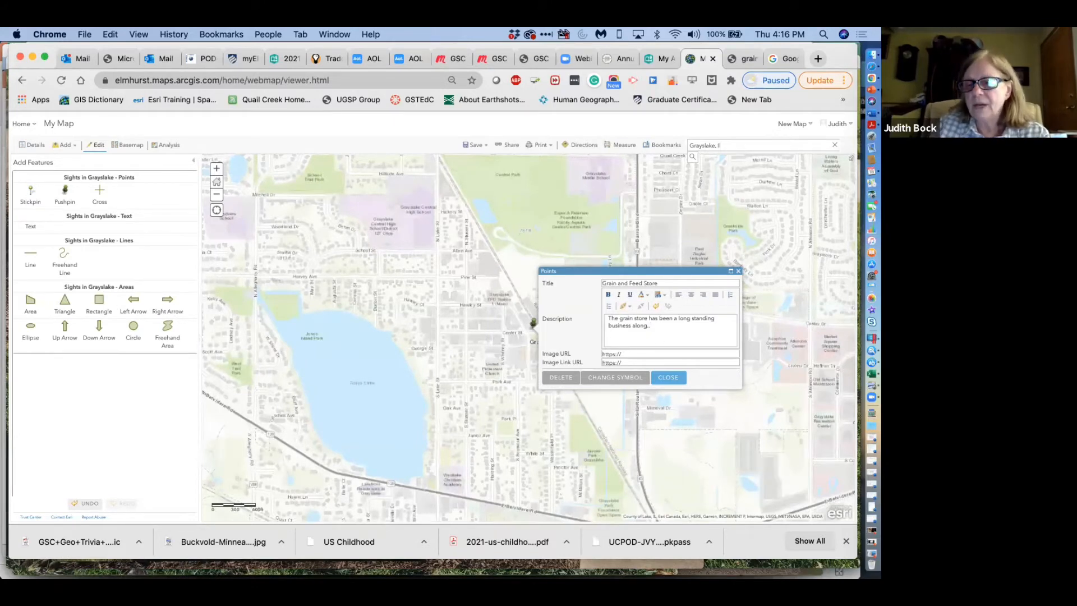
{"action": "left_click", "coordinate": [625, 307]}
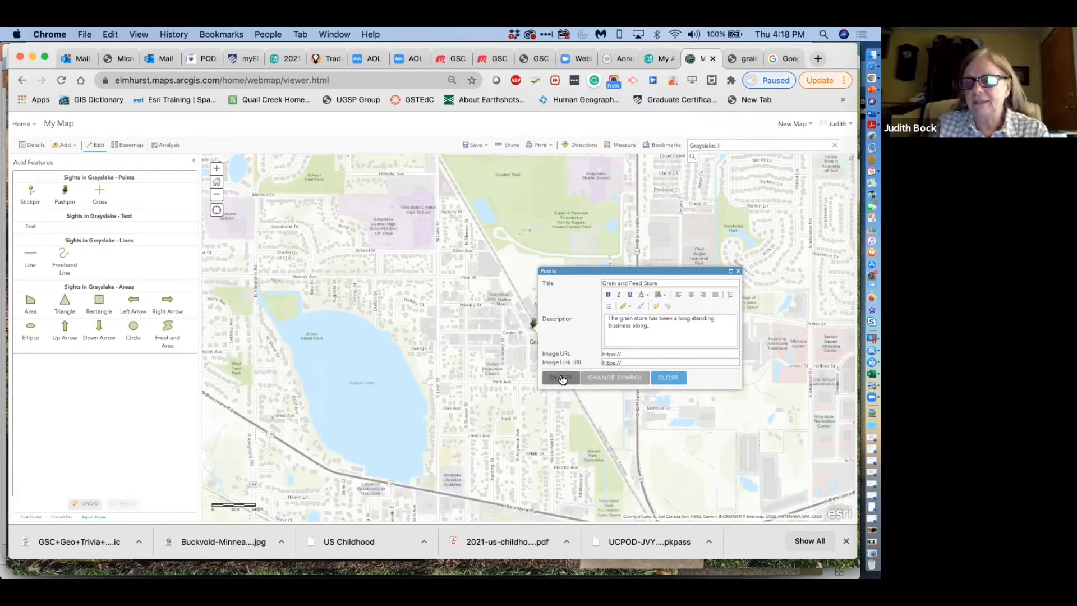
{"action": "left_click", "coordinate": [673, 379]}
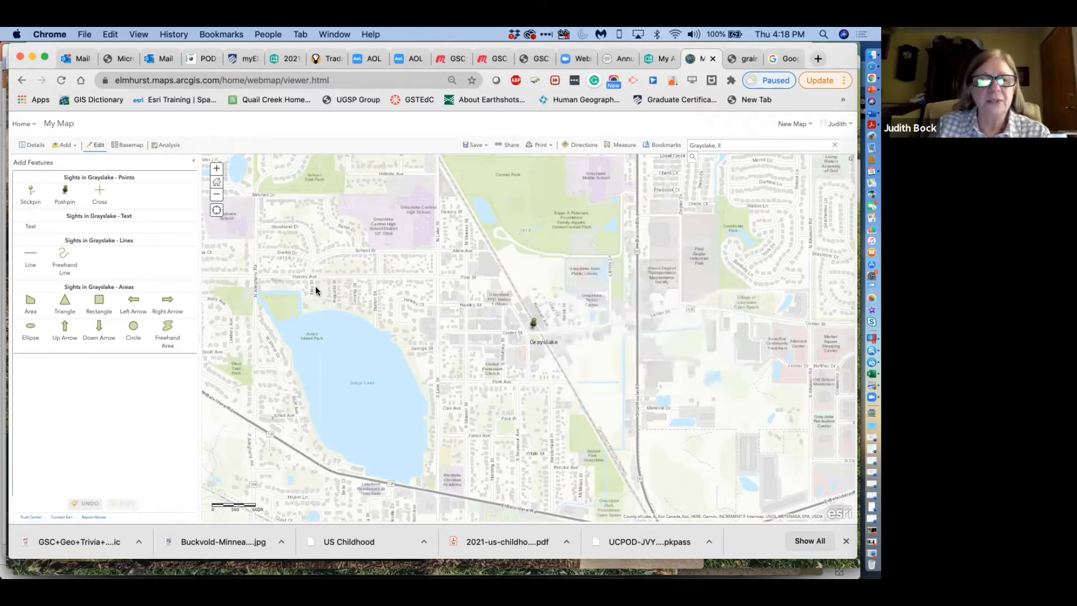
- Place a second pushpin at the southwest edge of the park north of downtown and title it "Central Park"
{"action": "left_click", "coordinate": [65, 193]}
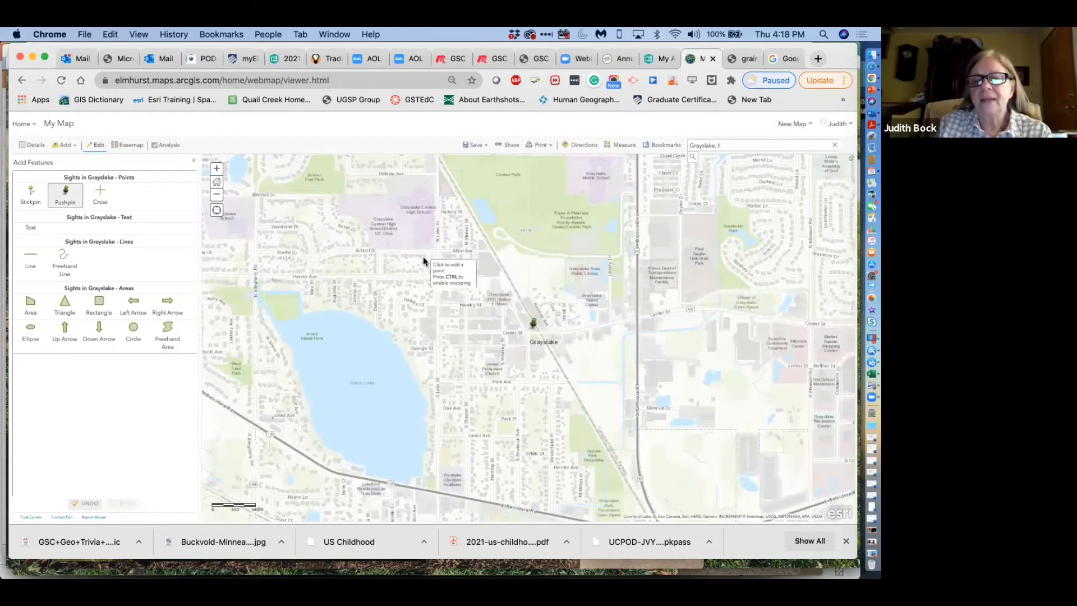
{"action": "left_click", "coordinate": [501, 231]}
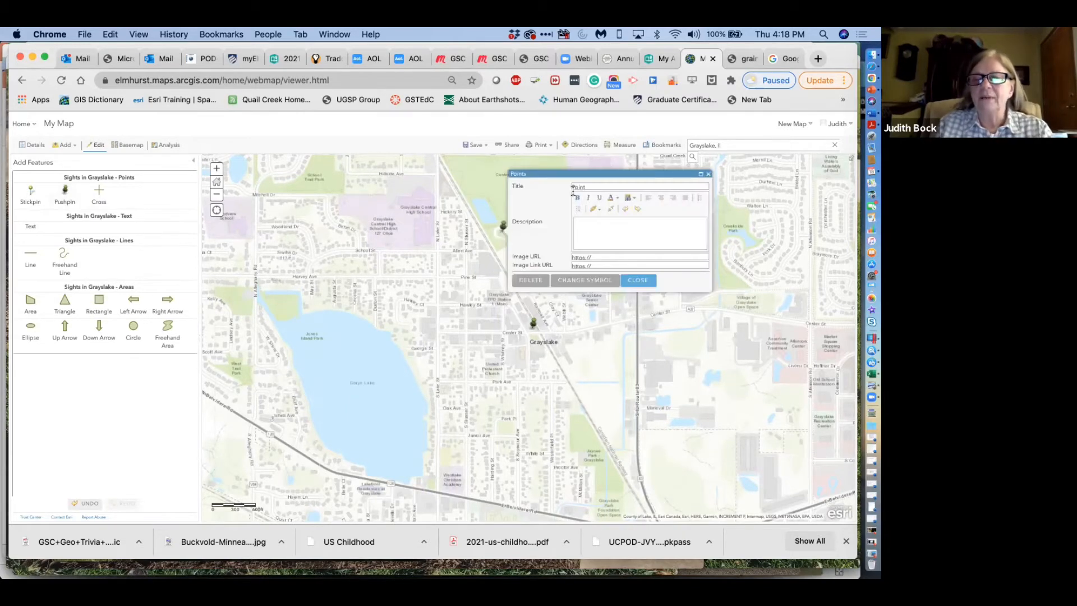
{"action": "left_click_drag", "start_coordinate": [590, 185], "coordinate": [564, 187]}
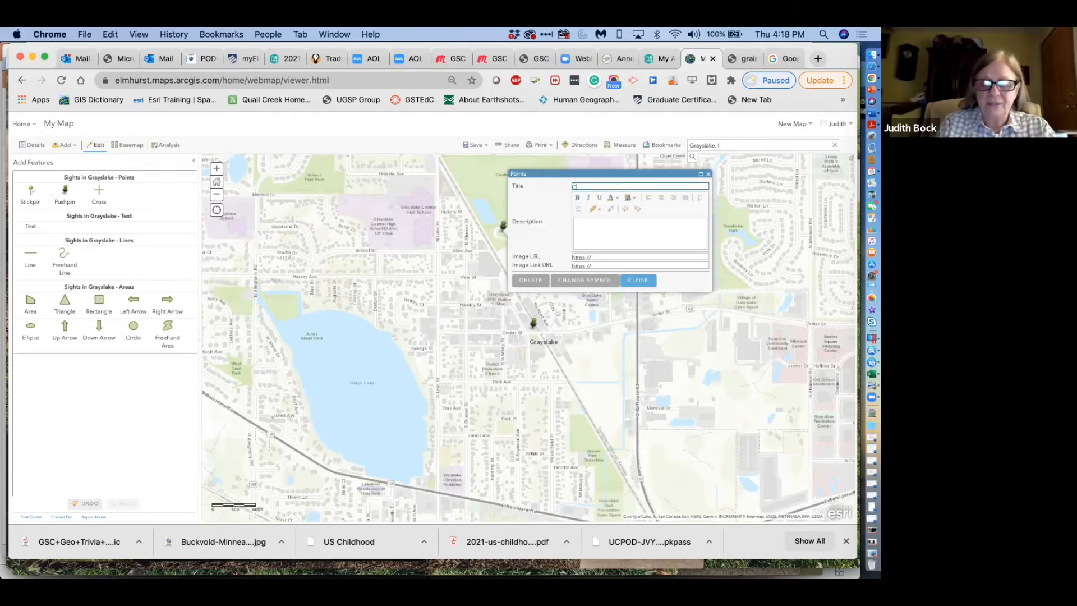
{"action": "type", "text": "Central Park"}
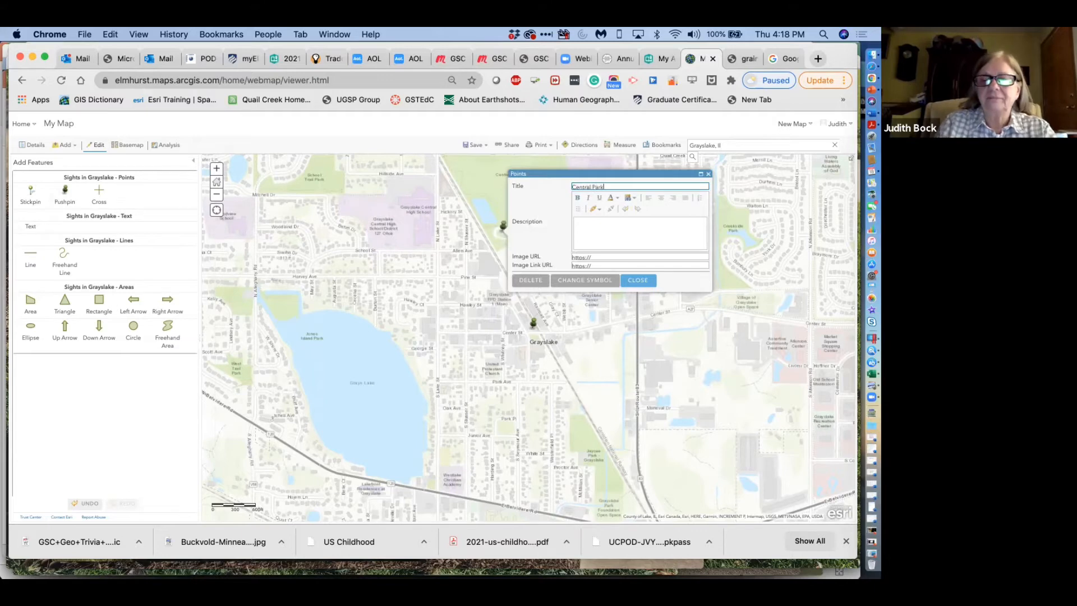
- Begin the Central Park pushpin's description with "Geletin Tower is a remnant"
{"action": "left_click", "coordinate": [585, 225]}
{"action": "type", "text": "G"}
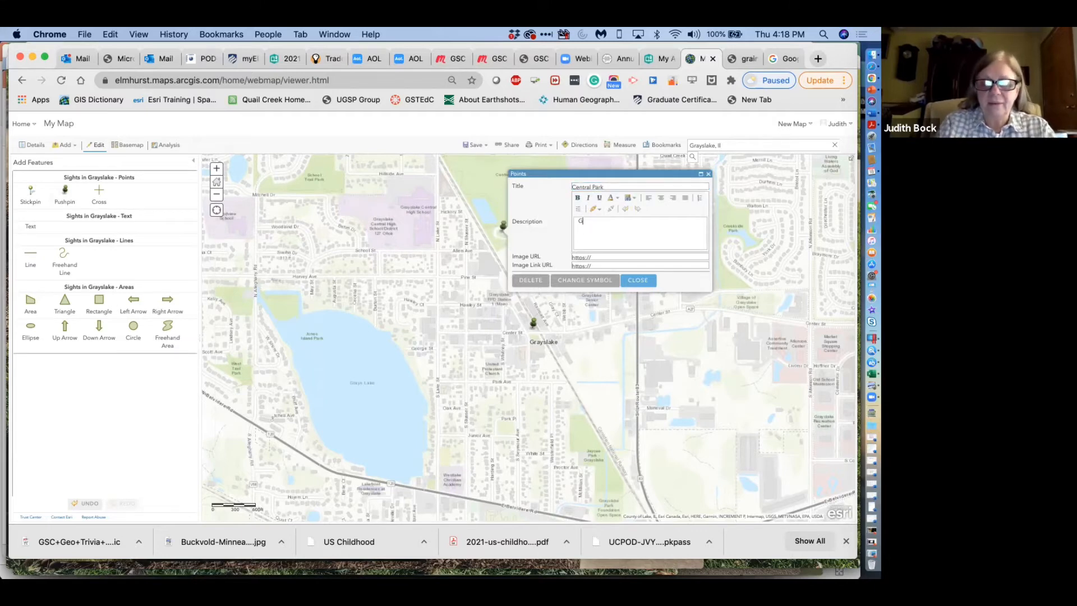
{"action": "type", "text": "eleta"}
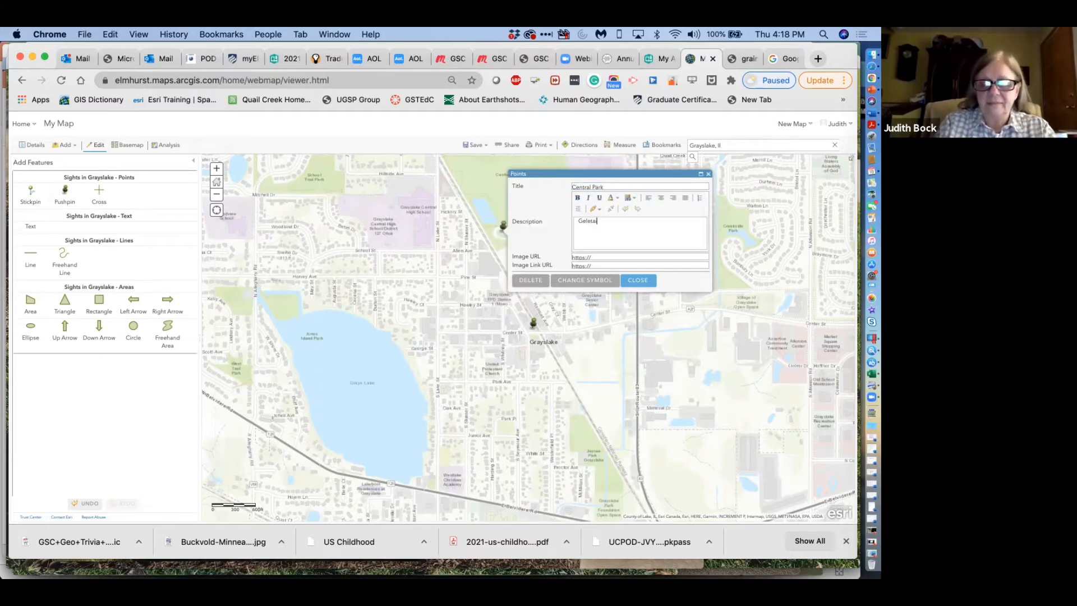
{"action": "type", "text": "in Tow"}
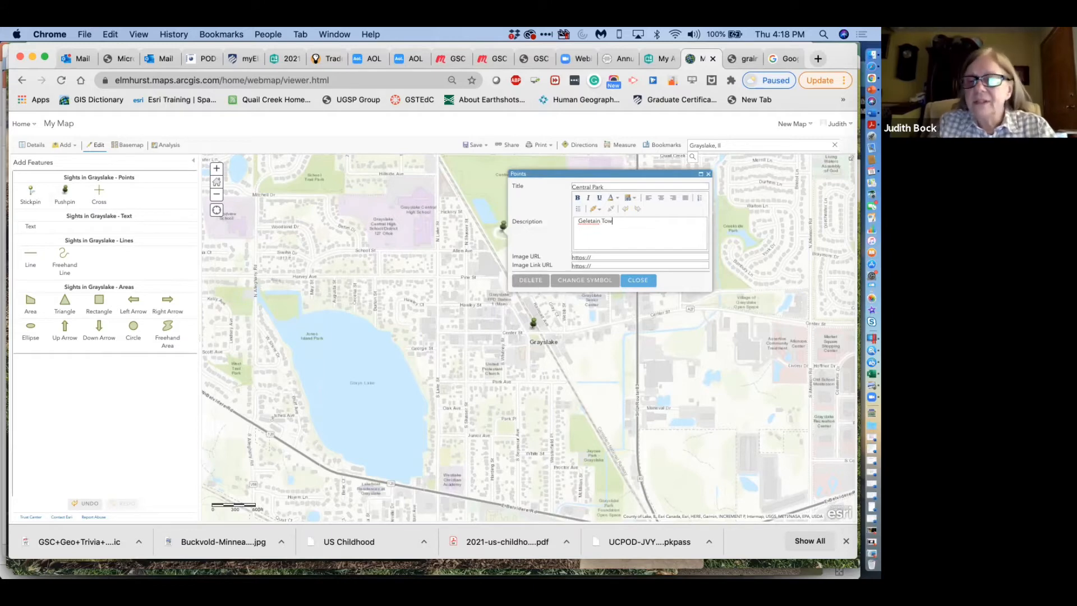
{"action": "type", "text": "er"}
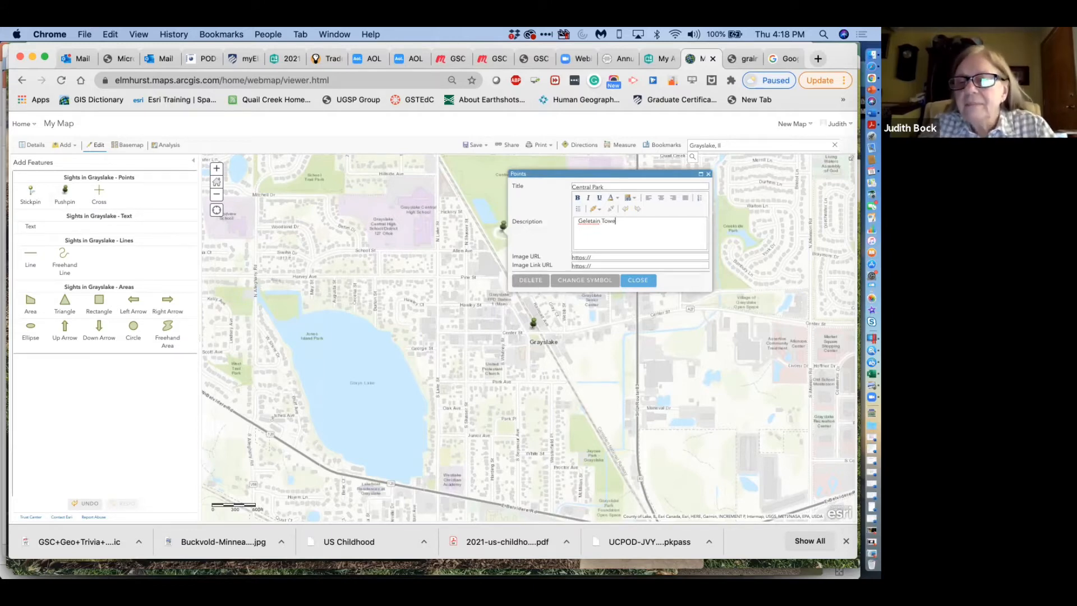
{"action": "key", "text": "BackSpace"}
{"action": "key", "text": "BackSpace"}
{"action": "key", "text": "BackSpace"}
{"action": "key", "text": "BackSpace"}
{"action": "key", "text": "BackSpace"}
{"action": "type", "text": "om"}
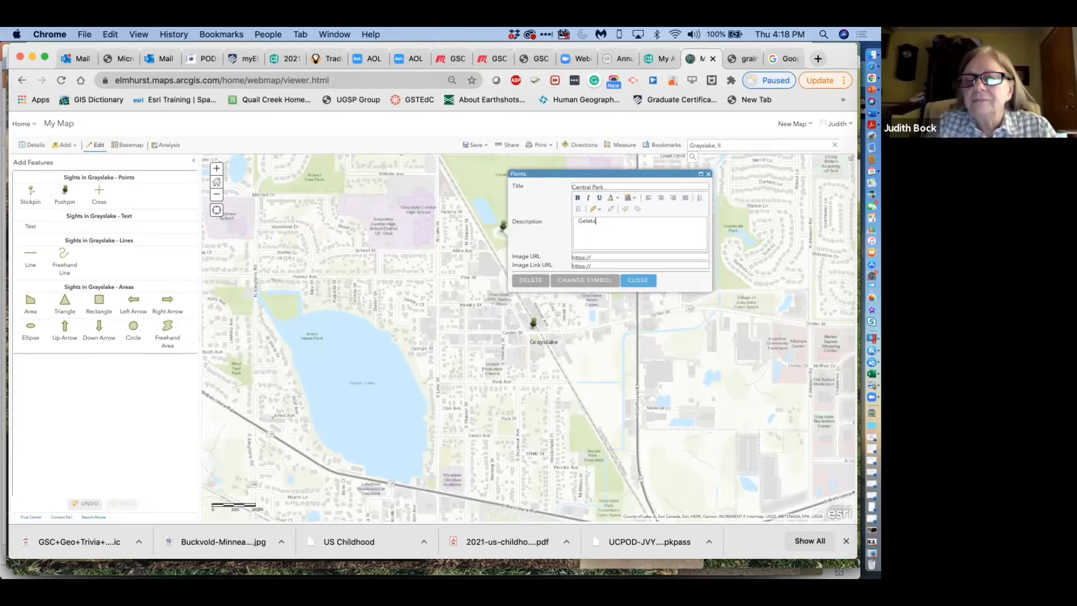
{"action": "key", "text": "BackSpace"}
{"action": "key", "text": "BackSpace"}
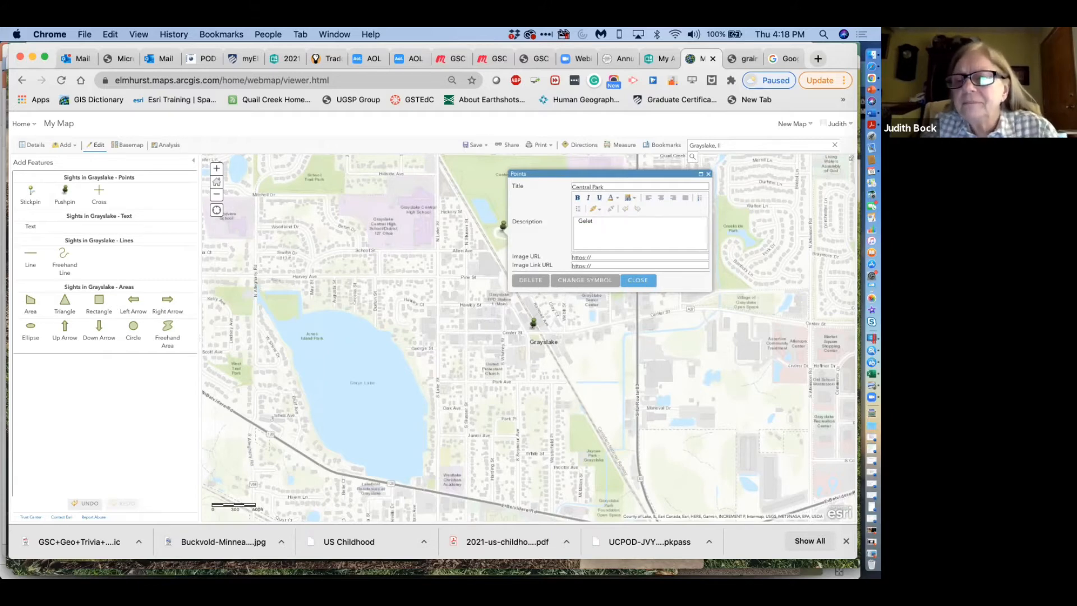
{"action": "type", "text": "in To"}
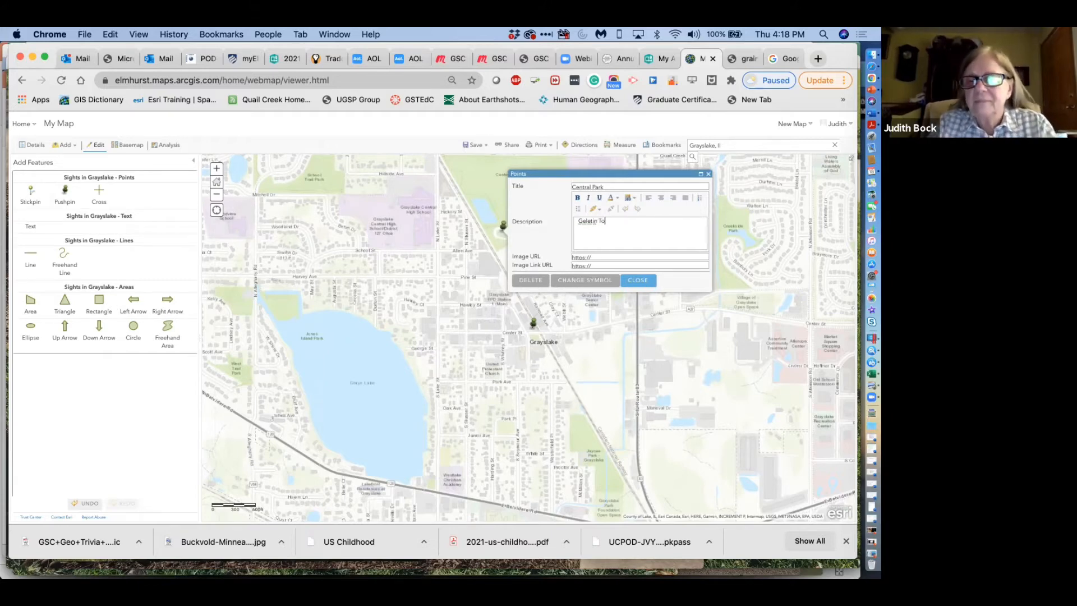
{"action": "type", "text": "wer is a"}
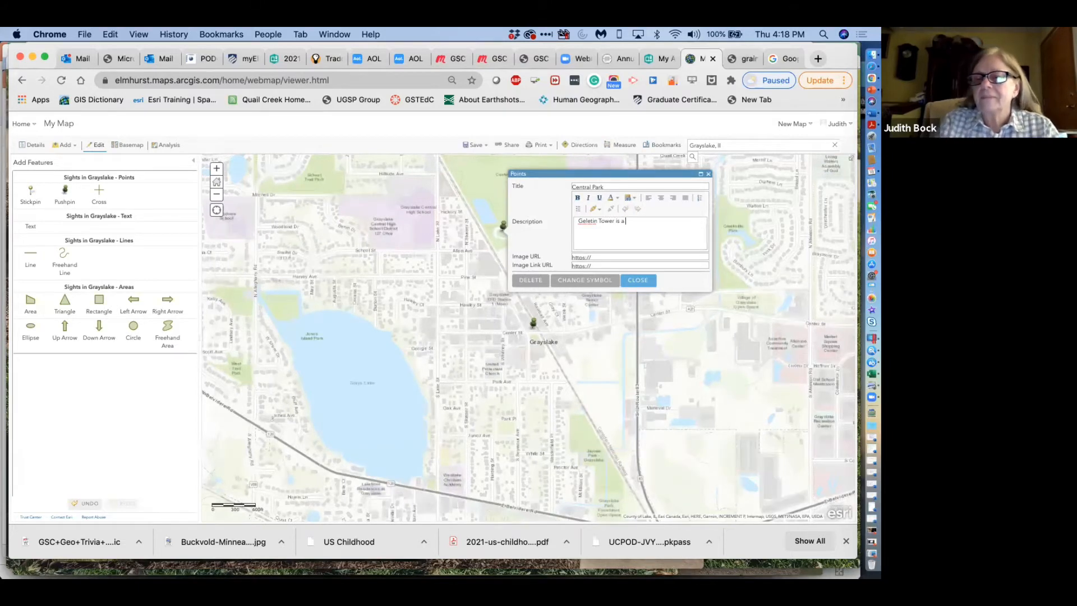
{"action": "type", "text": " long"}
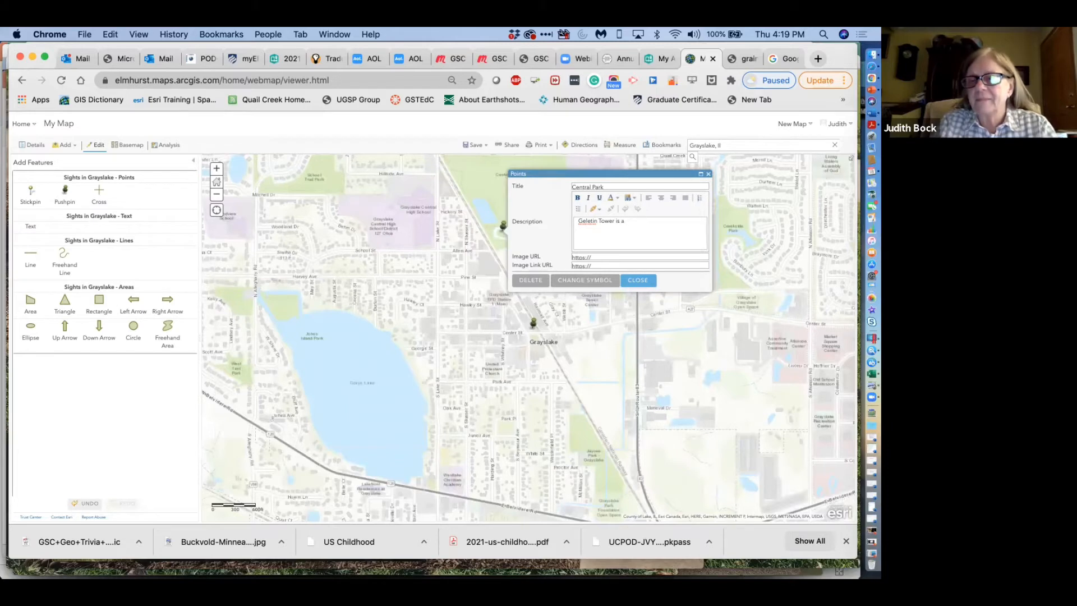
{"action": "type", "text": "remnant."}
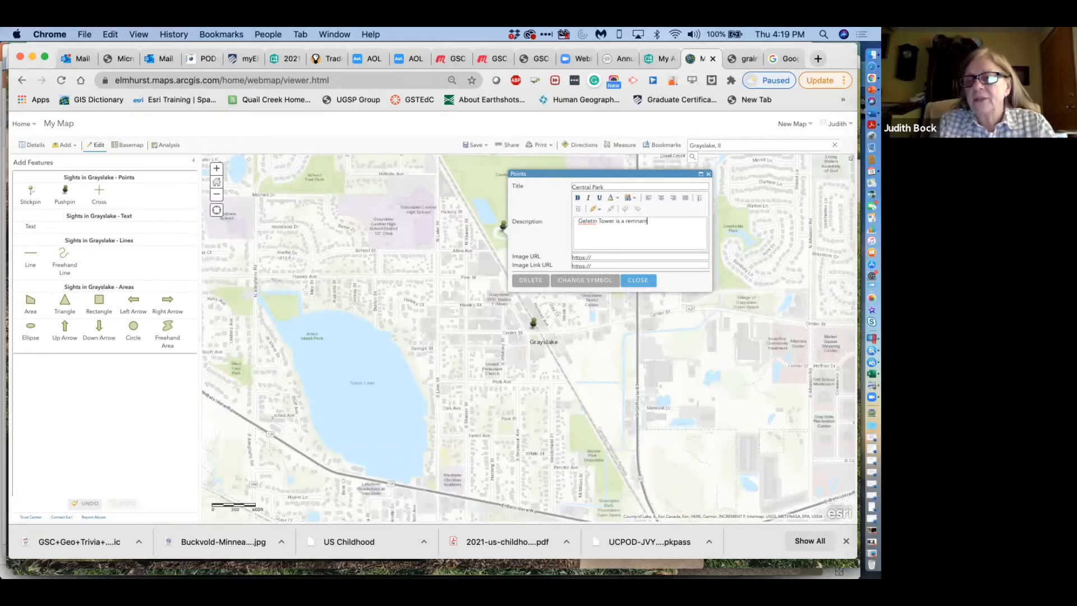
- Correct the description's first word to "Gelatin" and complete the sentence with "of an origian business in Grayslake."
{"action": "left_click", "coordinate": [591, 222]}
{"action": "key", "text": "BackSpace"}
{"action": "type", "text": "at"}
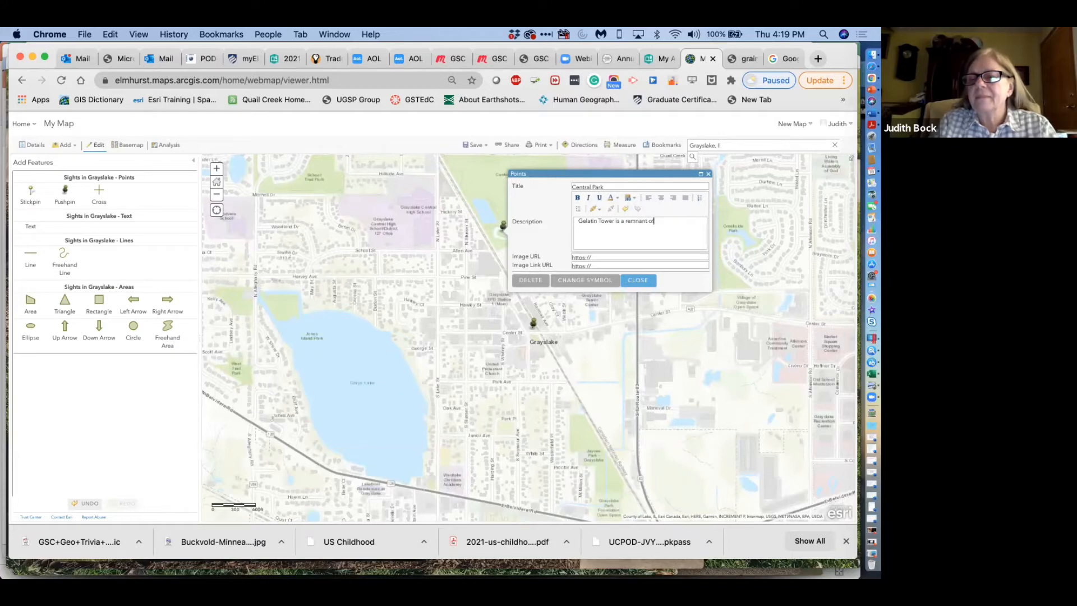
{"action": "type", "text": "an origian"}
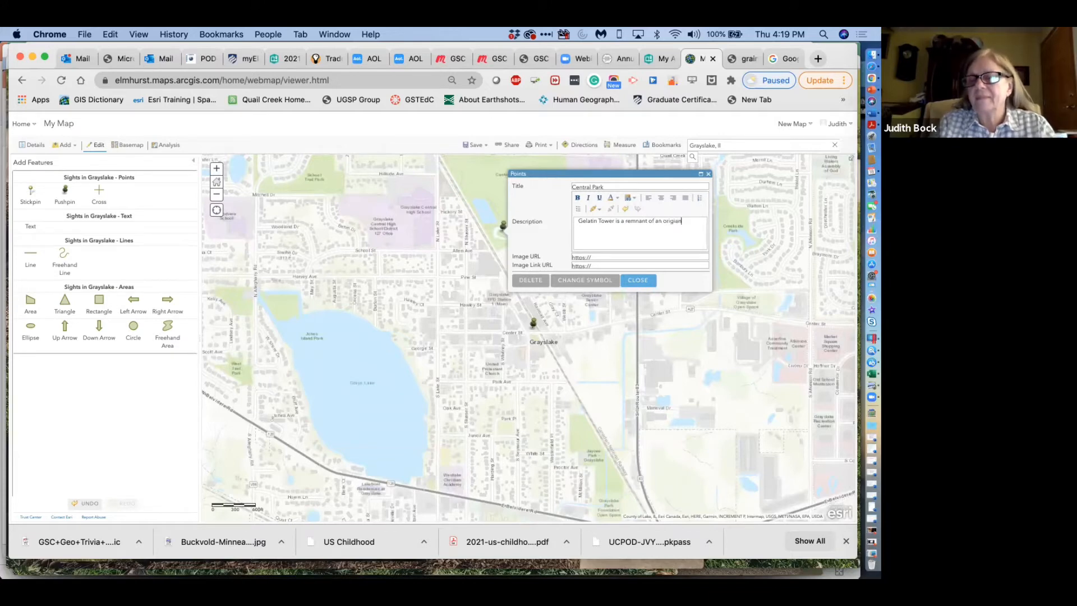
{"action": "type", "text": " business in "}
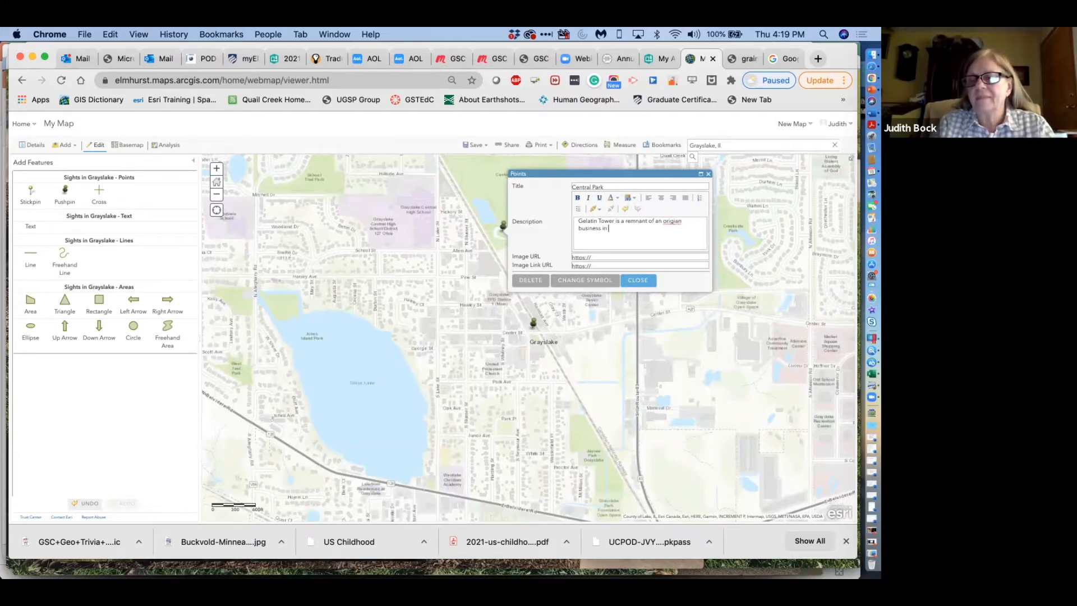
{"action": "type", "text": "Grayslake."}
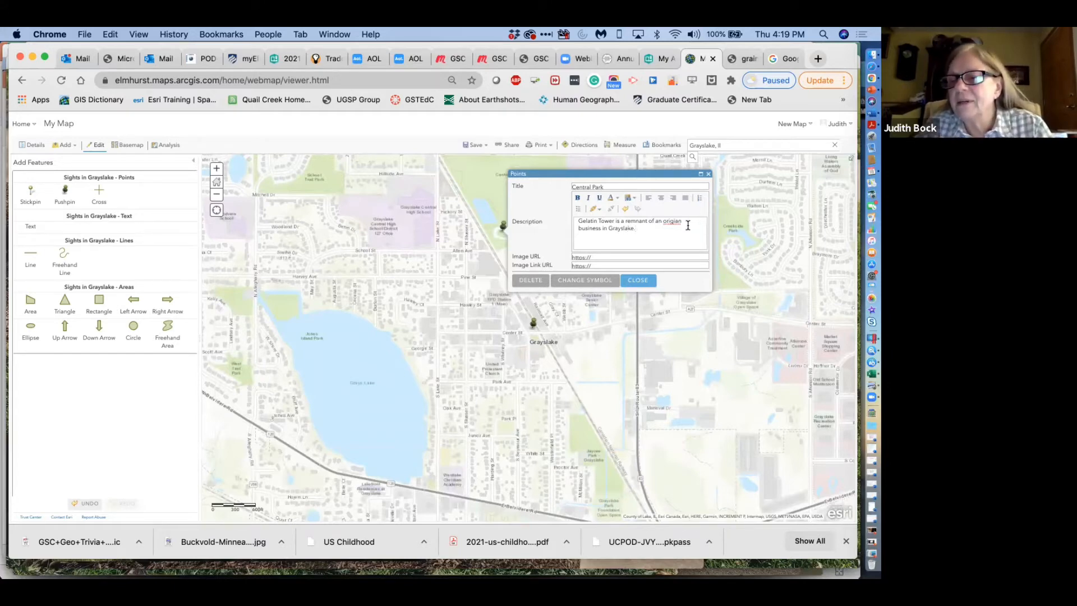
- Correct the misspelled word "origian" in the Central Park description to "original"
{"action": "left_click", "coordinate": [682, 221]}
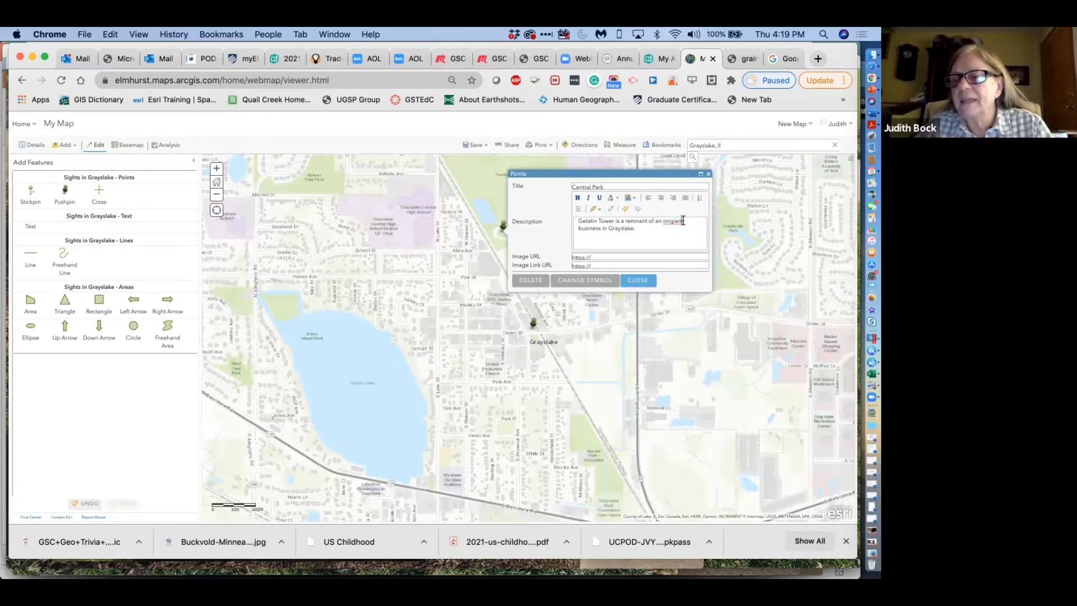
{"action": "key", "text": "BackSpace"}
{"action": "type", "text": "l"}
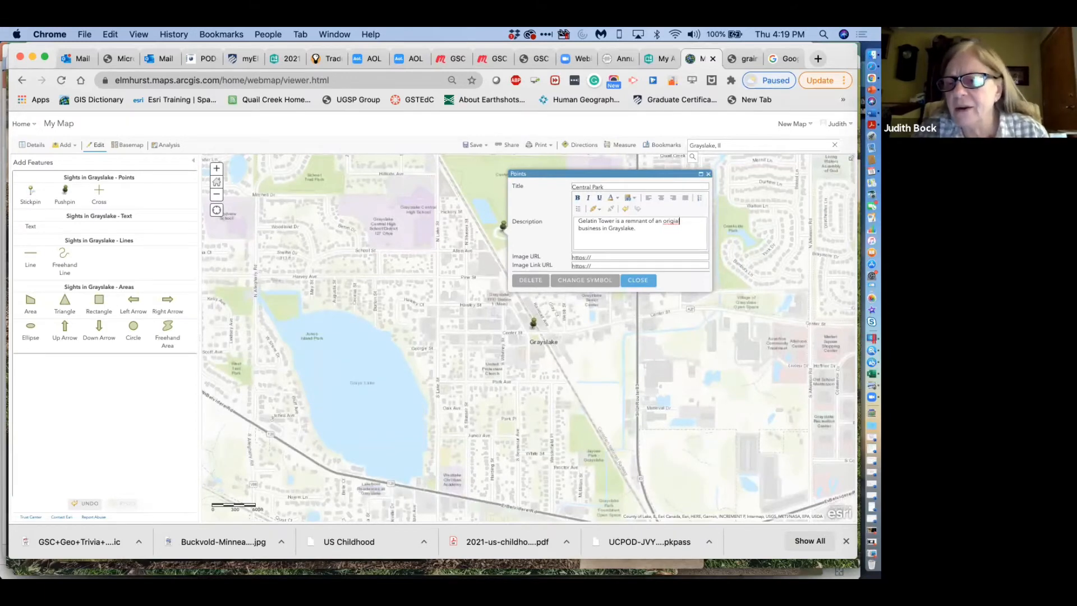
{"action": "key", "text": "BackSpace"}
{"action": "key", "text": "BackSpace"}
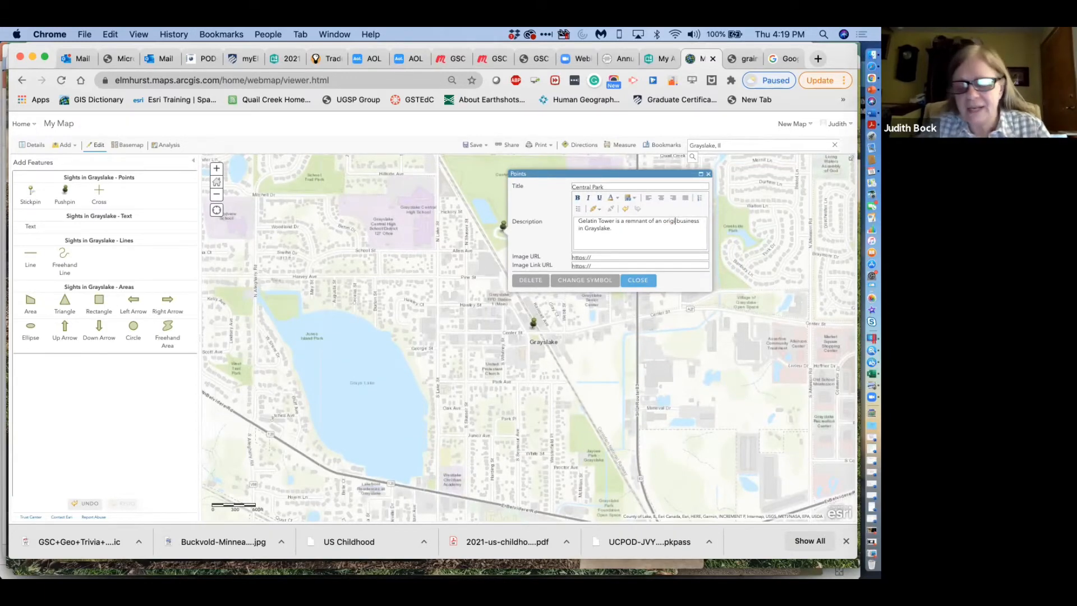
{"action": "type", "text": "nal"}
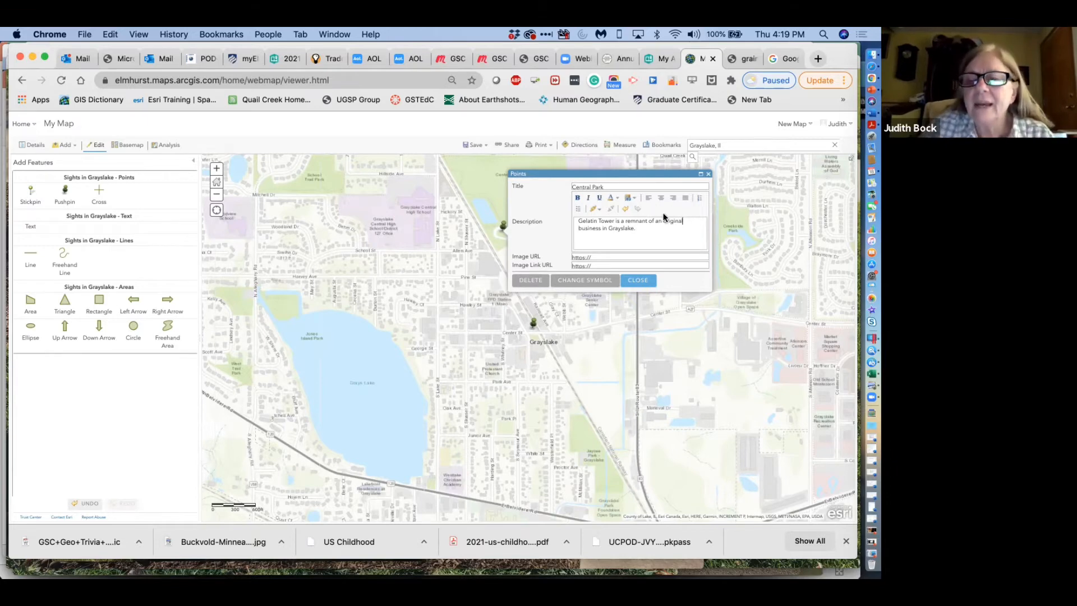
- Format the whole Central Park description as bold, italic, red text and close the point's details
{"action": "left_click_drag", "start_coordinate": [640, 229], "coordinate": [573, 222]}
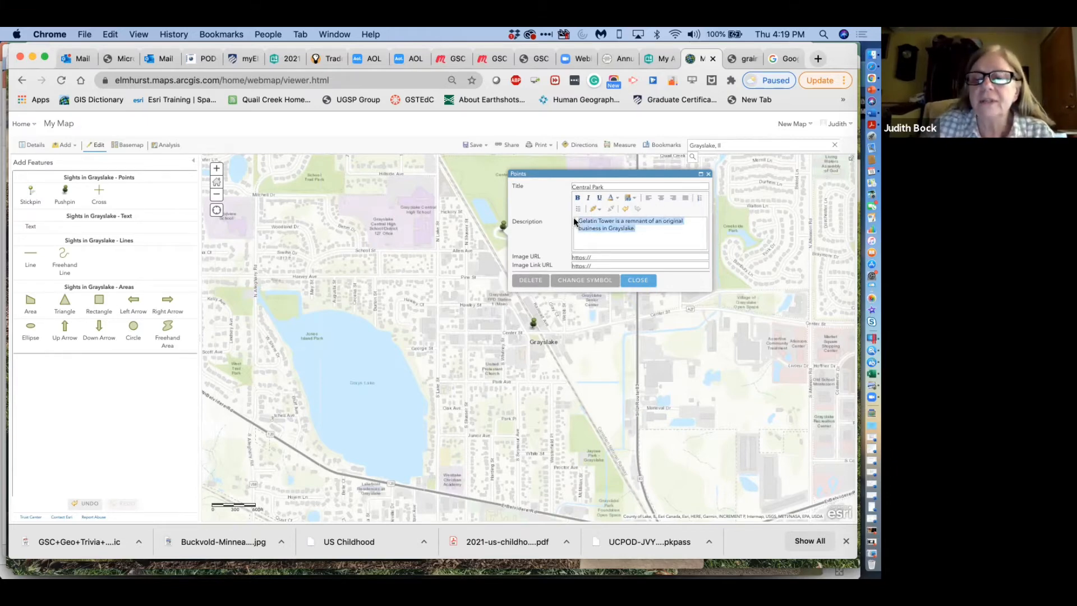
{"action": "left_click", "coordinate": [578, 200]}
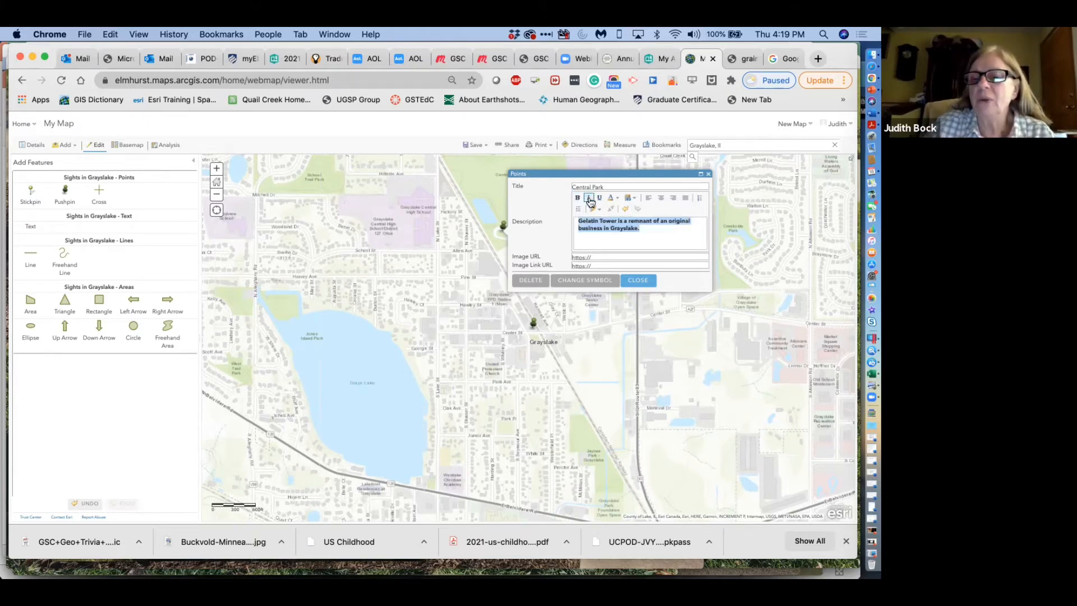
{"action": "left_click", "coordinate": [589, 199]}
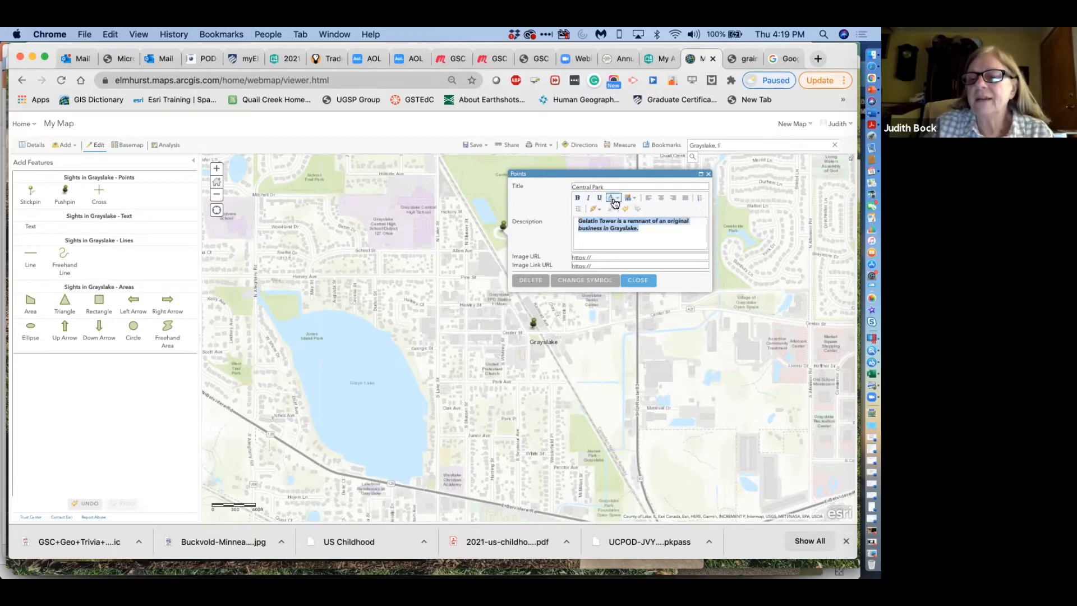
{"action": "left_click", "coordinate": [615, 199]}
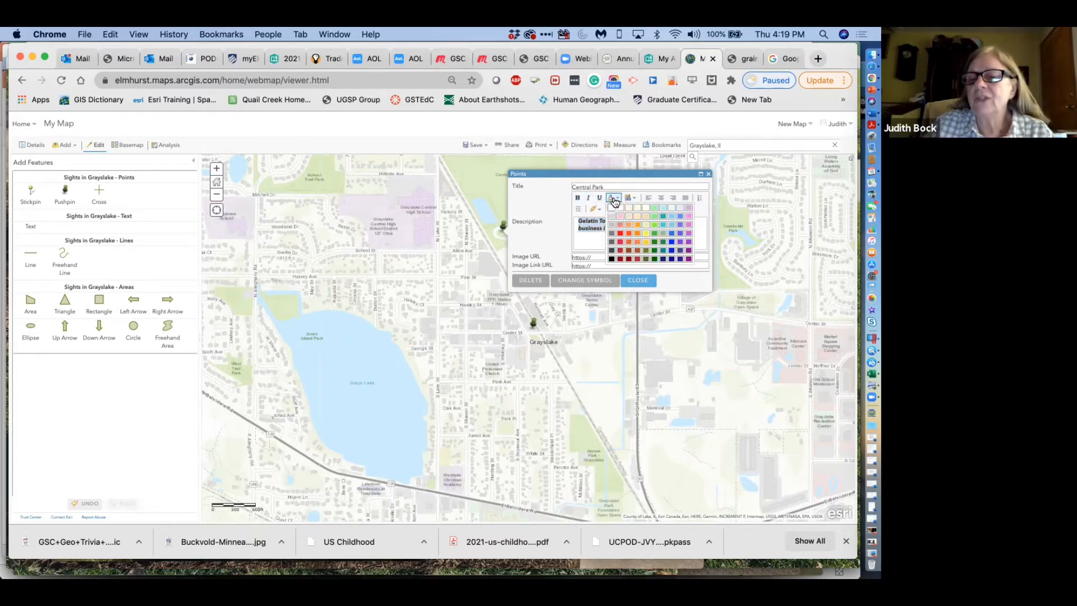
{"action": "left_click", "coordinate": [619, 241]}
{"action": "left_click", "coordinate": [659, 236]}
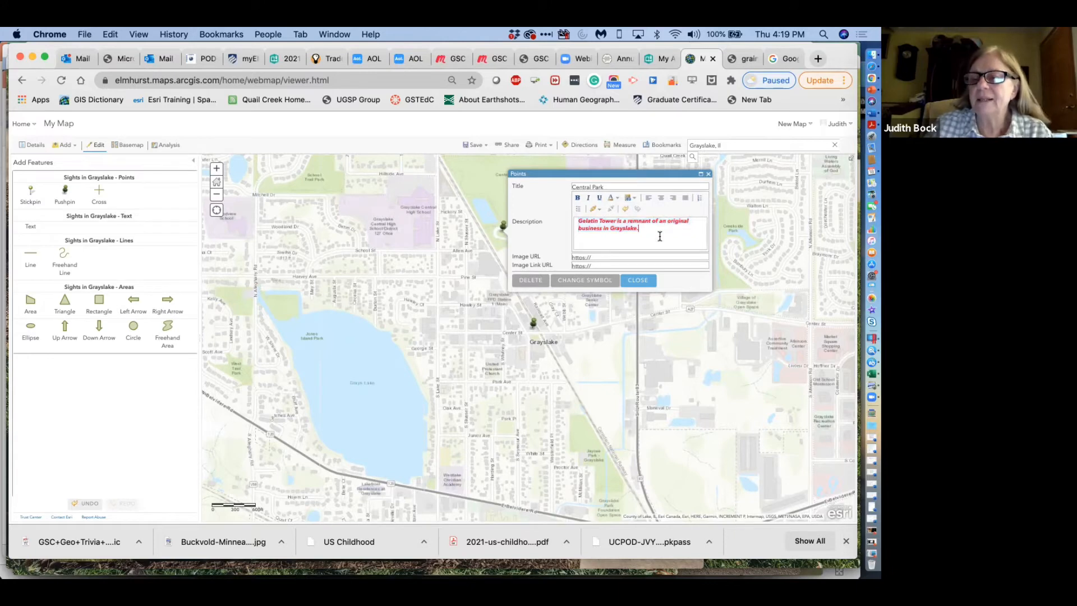
{"action": "left_click", "coordinate": [636, 282]}
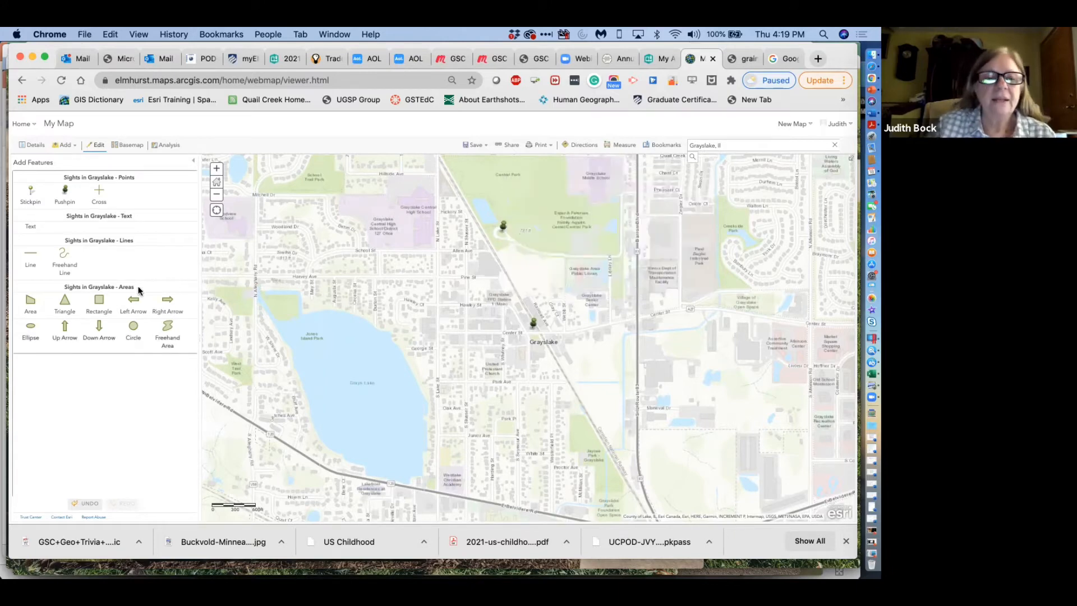
- Place a third pushpin just east of the lake, near George Street, and title it "Light the Lamp Brewery"
{"action": "left_click", "coordinate": [71, 194]}
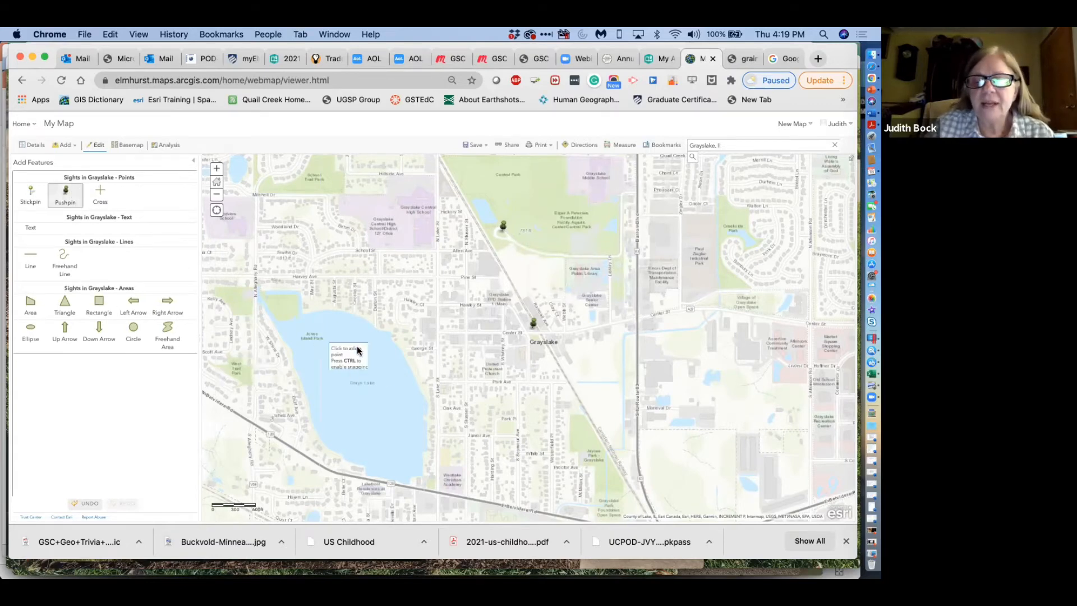
{"action": "left_click", "coordinate": [433, 335]}
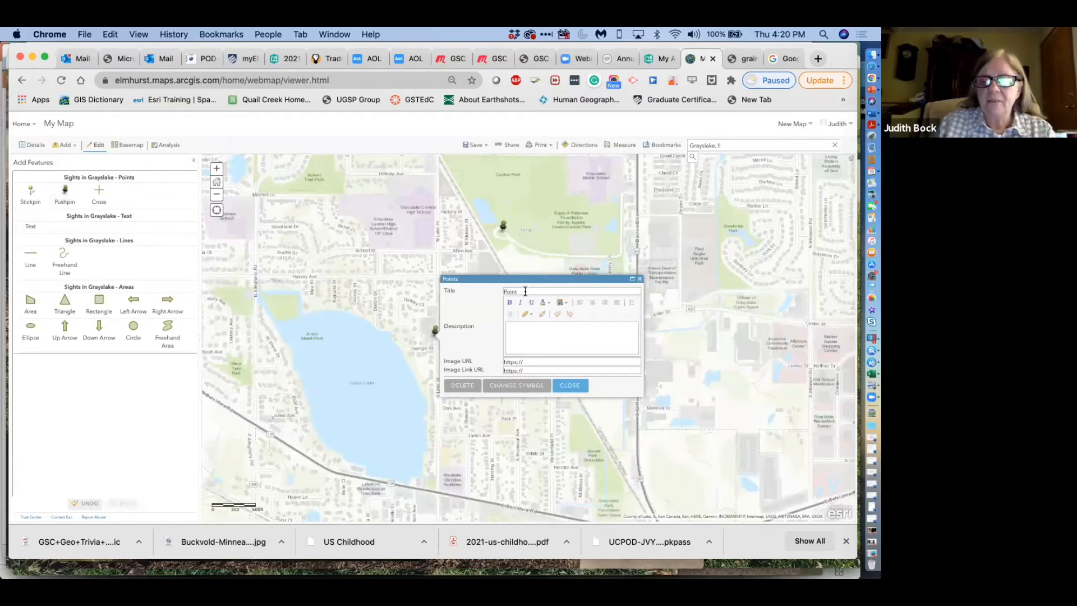
{"action": "left_click_drag", "start_coordinate": [525, 291], "coordinate": [503, 293]}
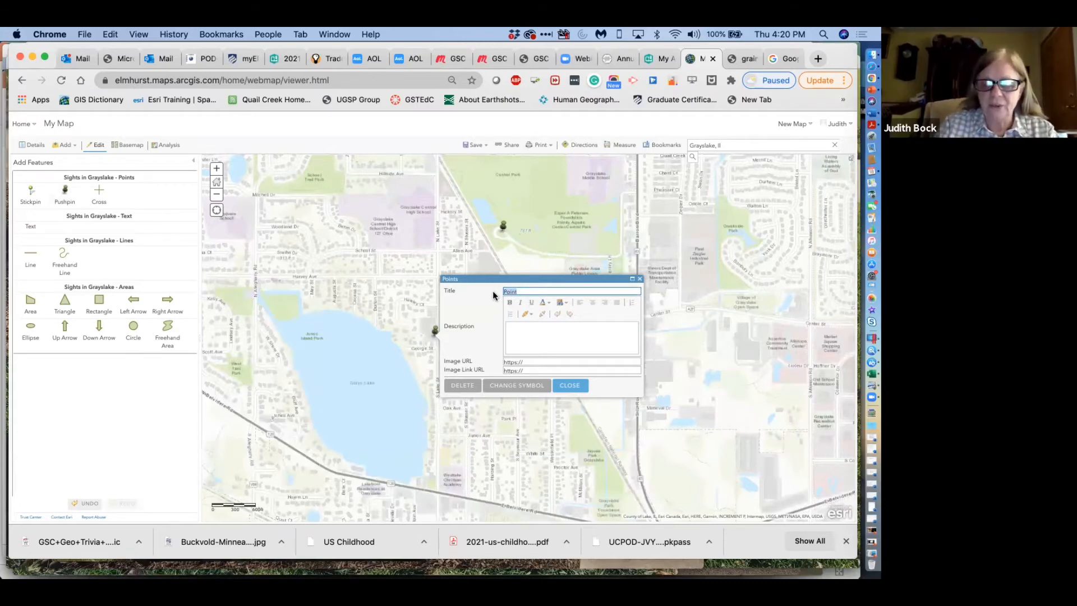
{"action": "type", "text": "L"}
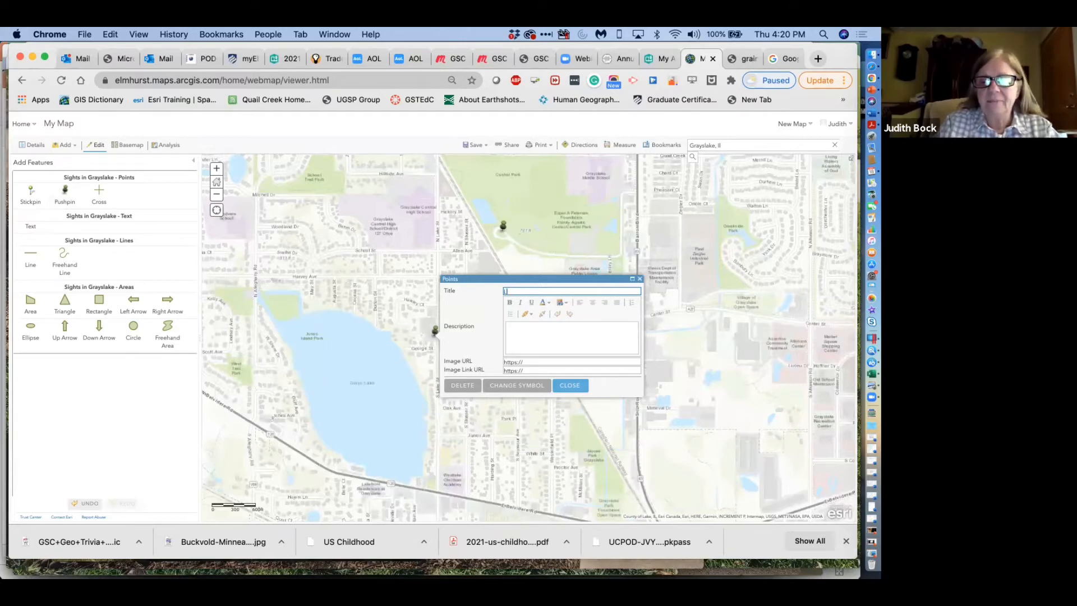
{"action": "type", "text": "ight the "}
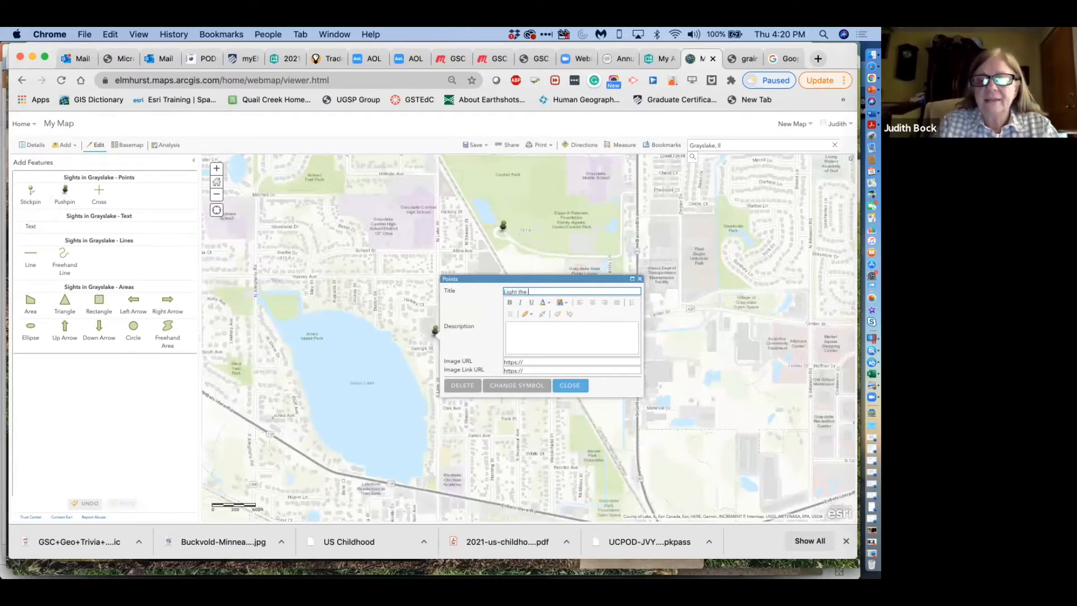
{"action": "type", "text": "Lamp B"}
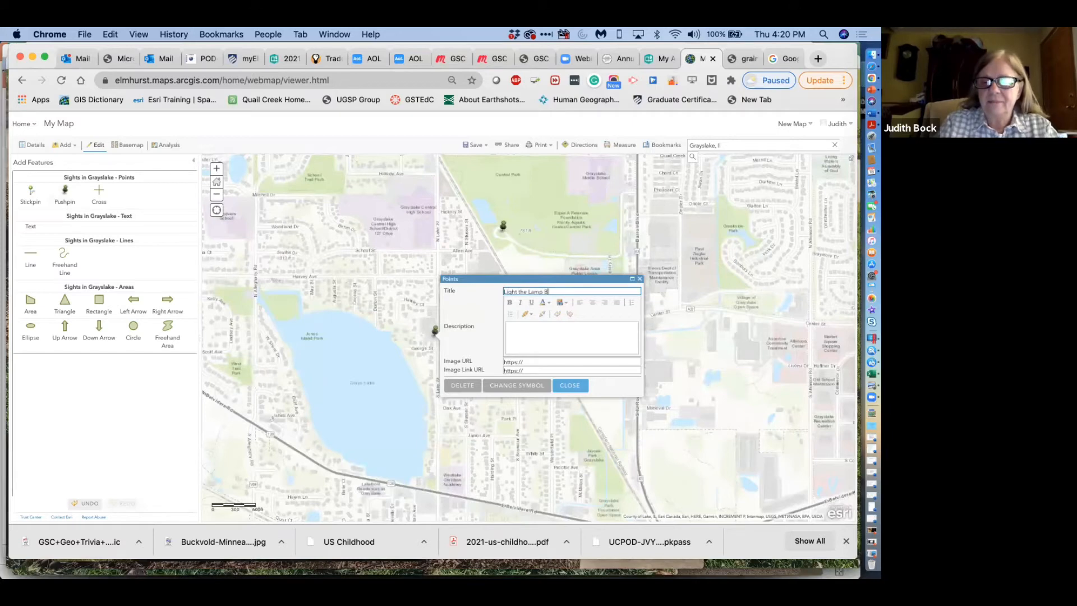
{"action": "type", "text": "rewery"}
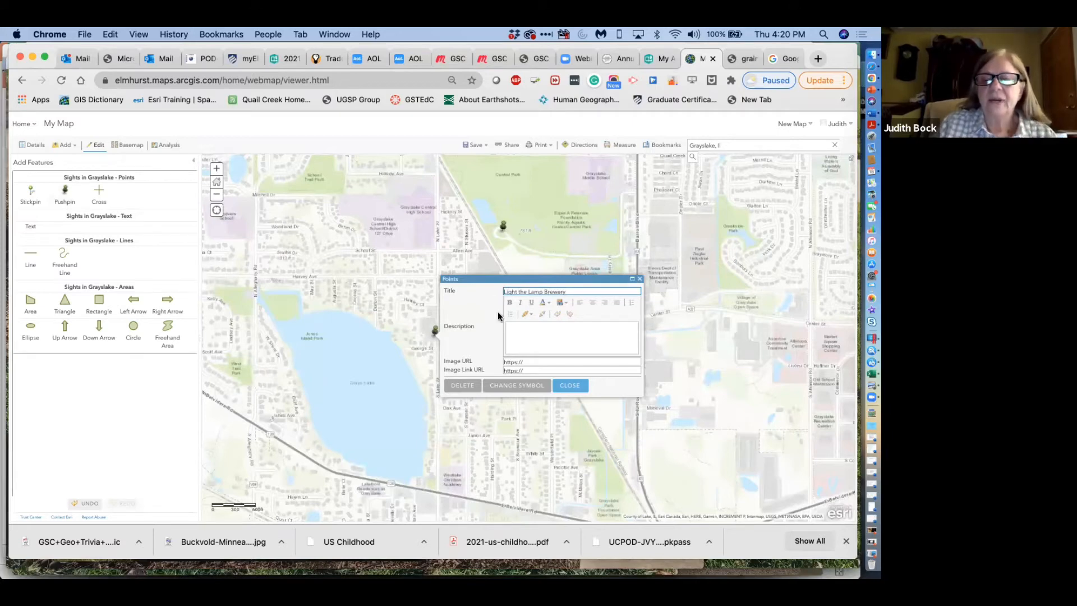
- Enter the brewery description "This building was originally an auto store." and close the point's details
{"action": "left_click", "coordinate": [522, 328]}
{"action": "type", "text": "This"}
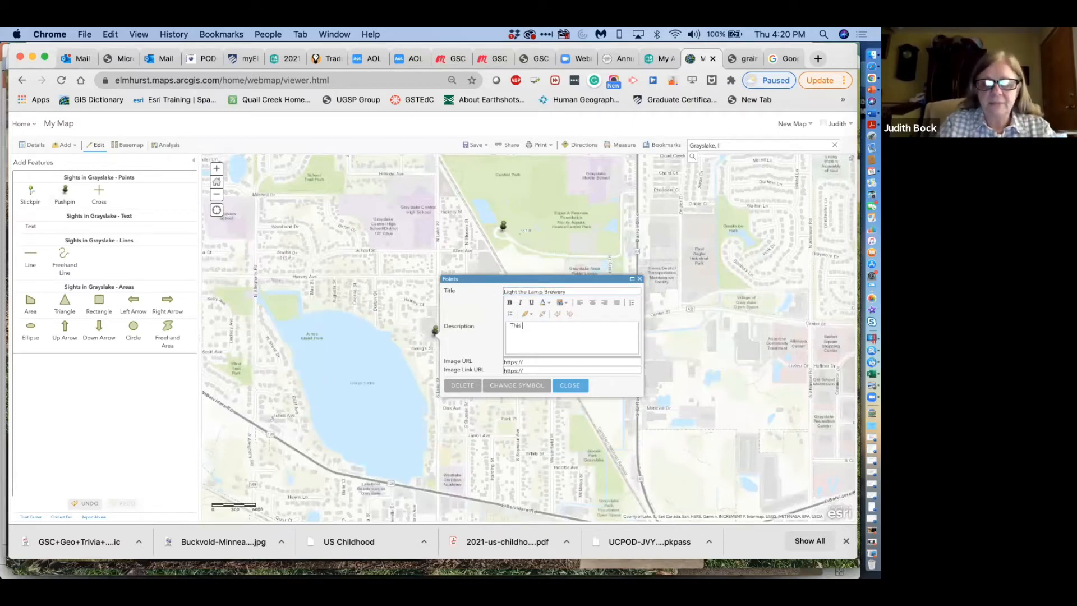
{"action": "type", "text": " building was c"}
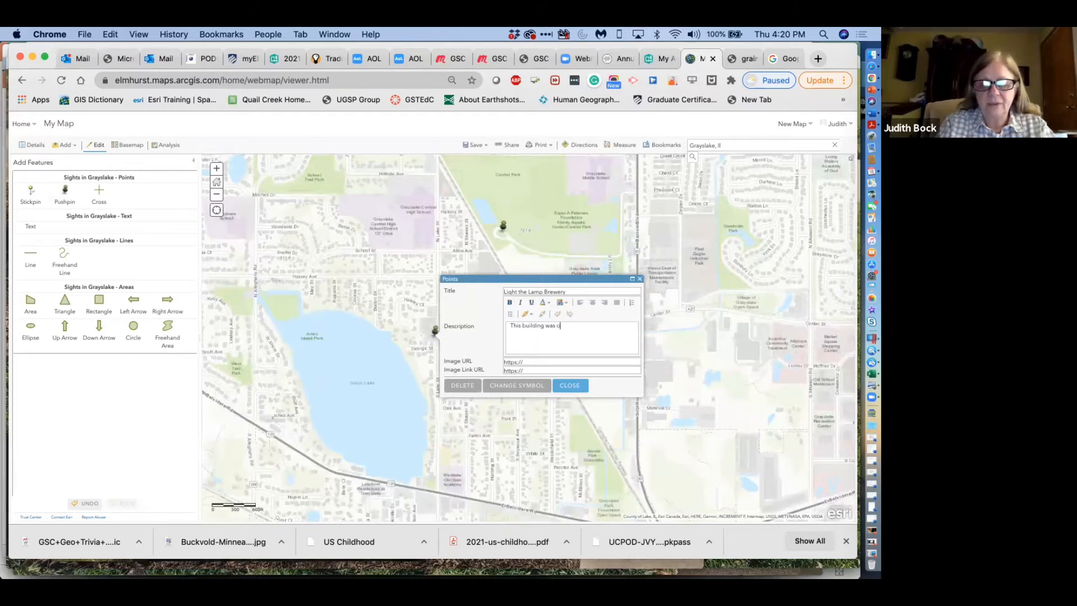
{"action": "key", "text": "BackSpace"}
{"action": "type", "text": "originally an"}
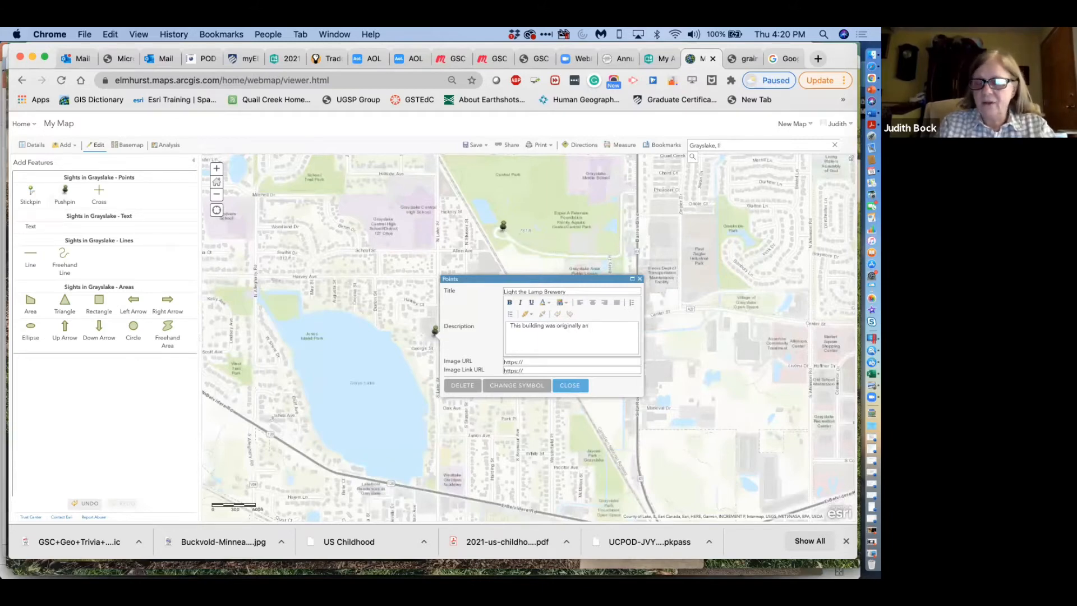
{"action": "type", "text": " auto store."}
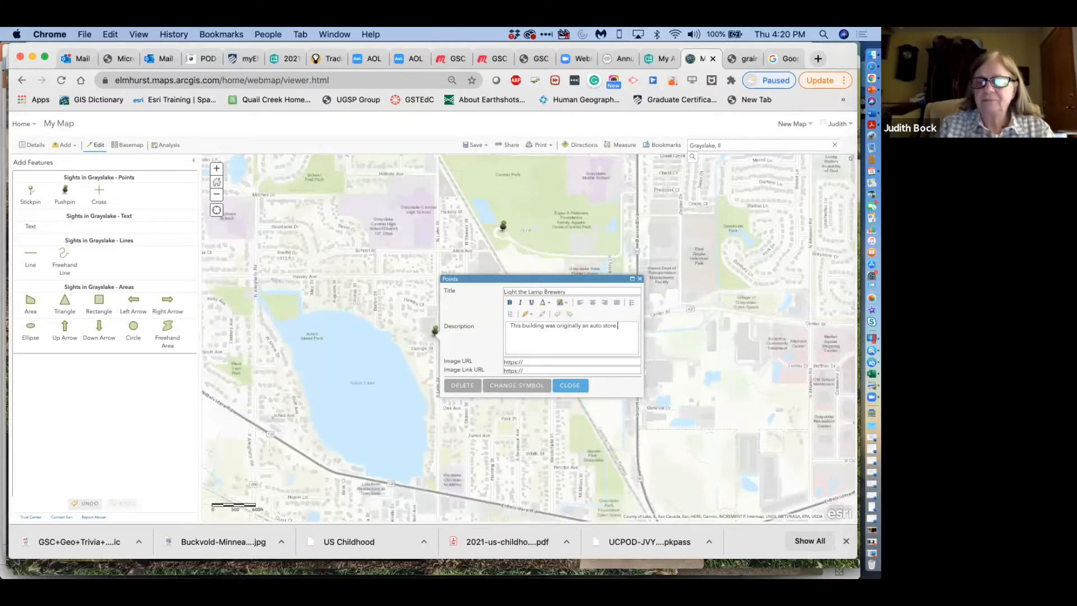
{"action": "left_click", "coordinate": [575, 386]}
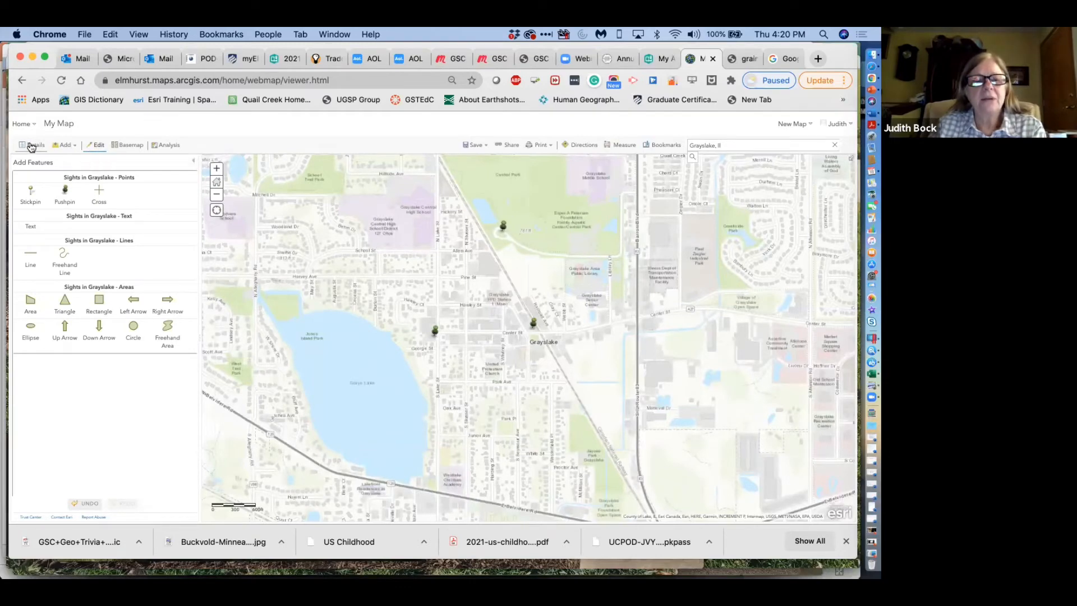
- Show the map's contents and turn the Sights in Grayslake layer off and back on
{"action": "left_click", "coordinate": [31, 146]}
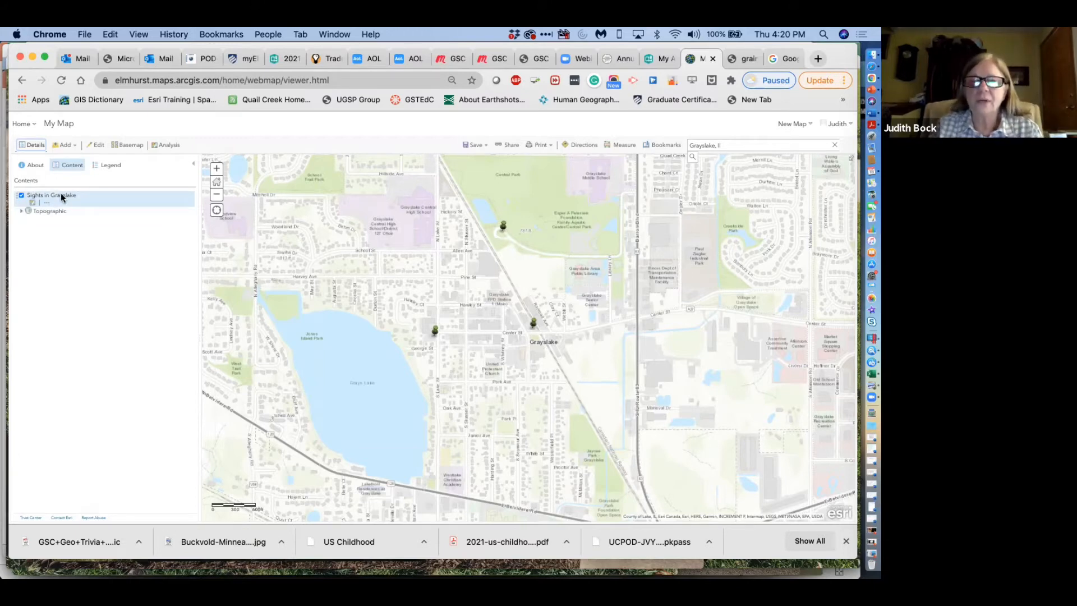
{"action": "left_click", "coordinate": [21, 196]}
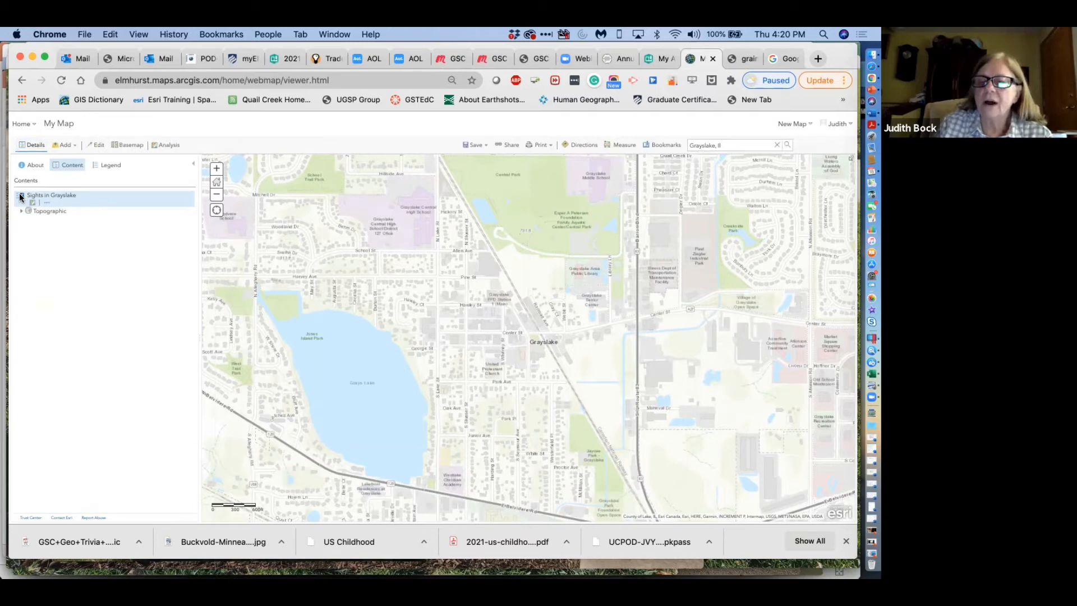
{"action": "left_click", "coordinate": [21, 196]}
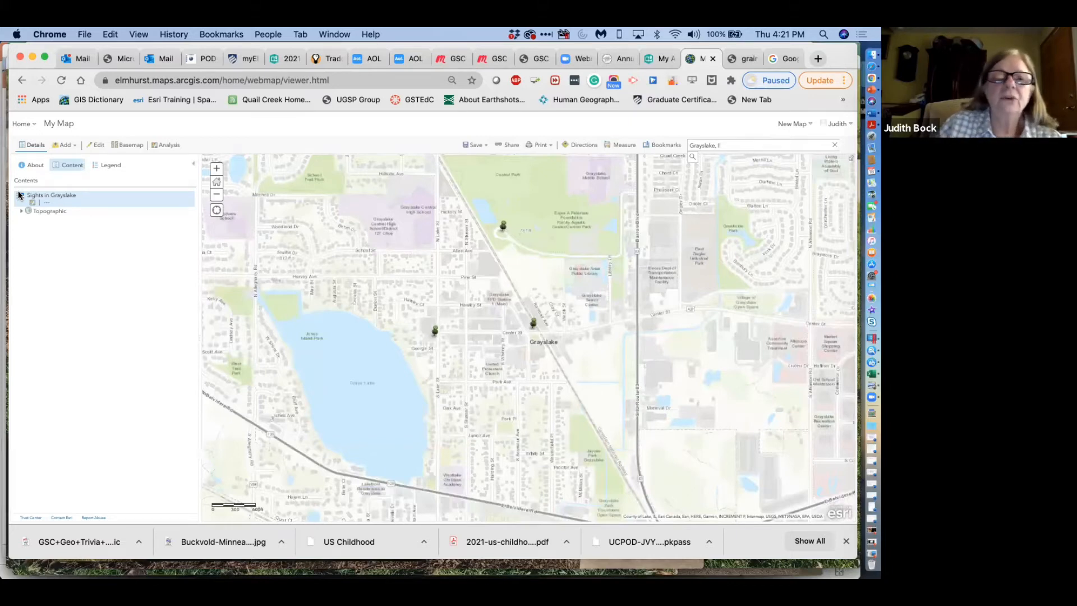
- Create a second map notes layer named "Look at Center Steet" using the Map Notes template
{"action": "left_click", "coordinate": [72, 146]}
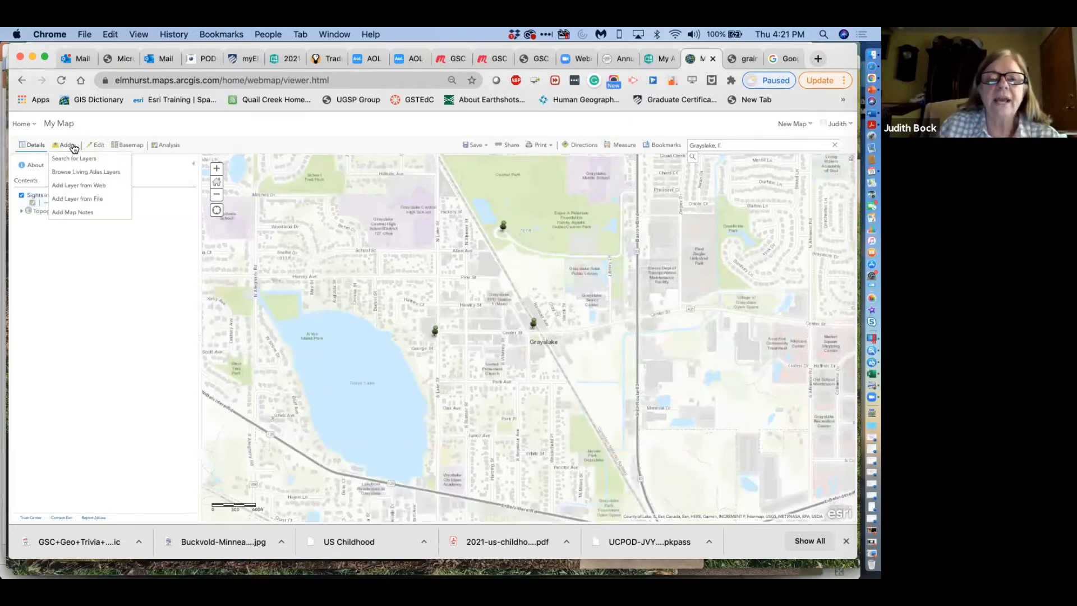
{"action": "left_click", "coordinate": [78, 212]}
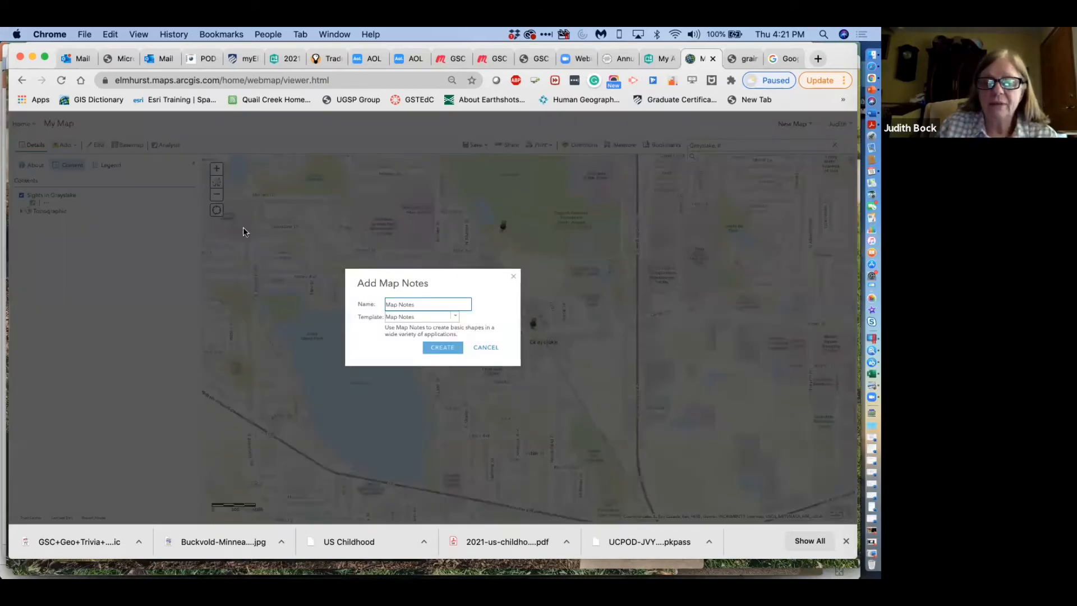
{"action": "left_click_drag", "start_coordinate": [420, 305], "coordinate": [387, 307]}
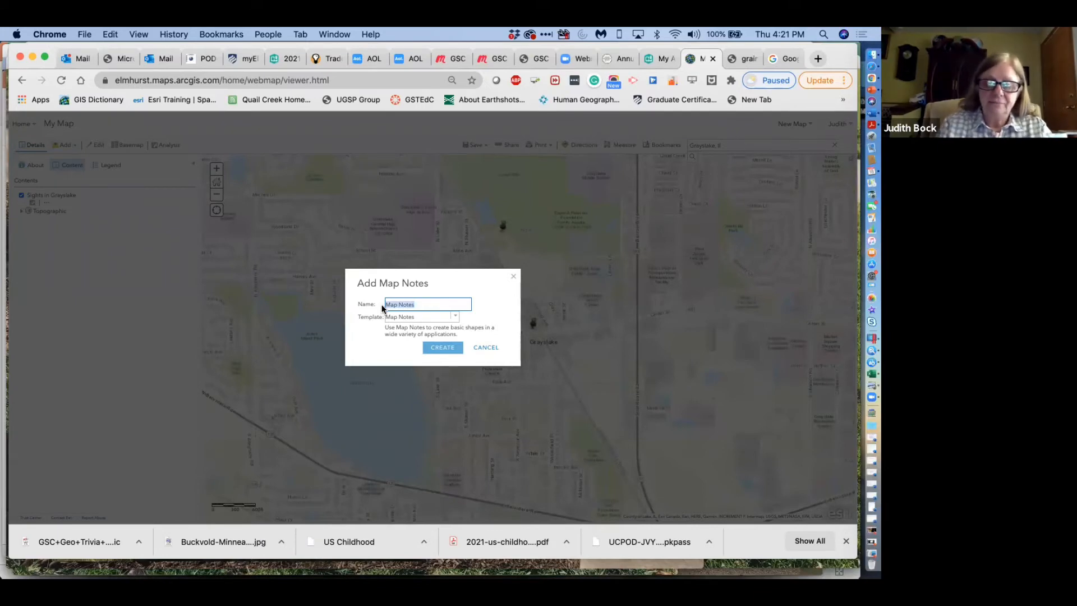
{"action": "type", "text": "Look at"}
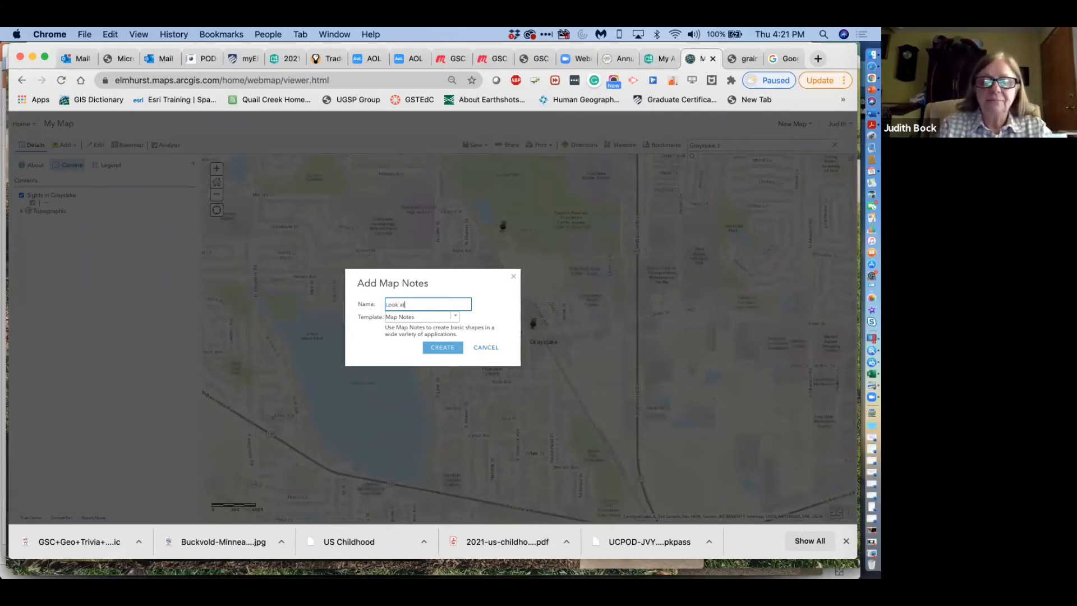
{"action": "type", "text": " Center"}
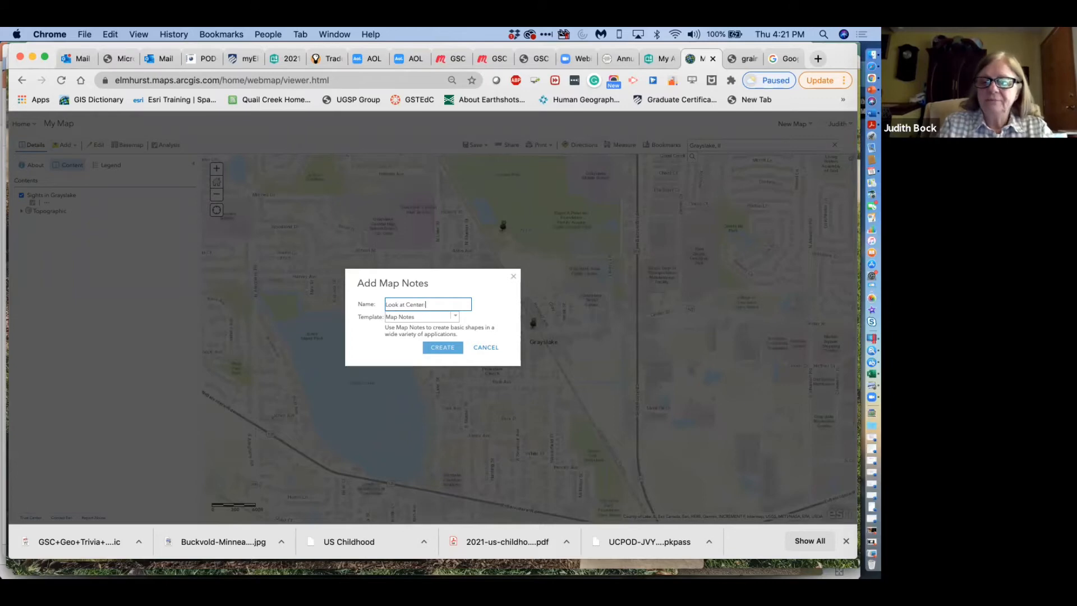
{"action": "type", "text": " Steet"}
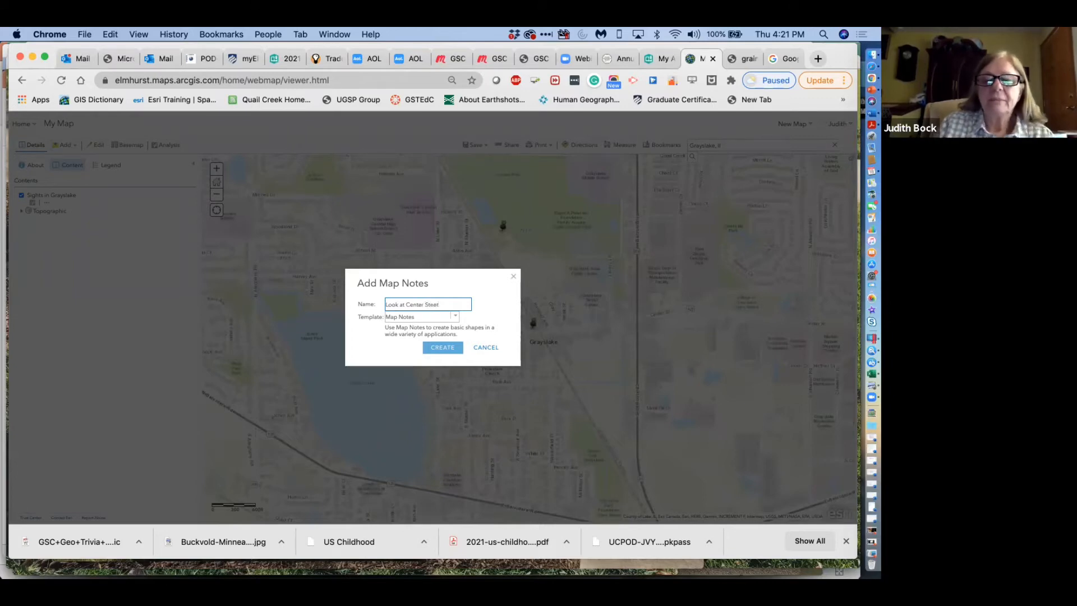
{"action": "left_click", "coordinate": [452, 349]}
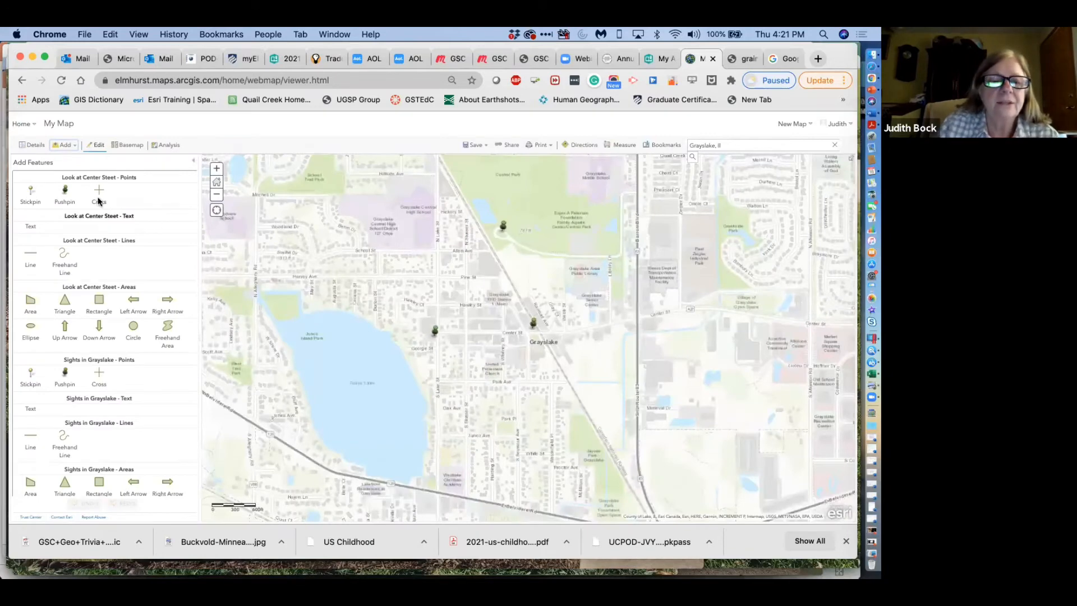
- In the Look at Center Steet layer, draw a line along Center Street from the brewery pushpin east to the map view's edge
{"action": "left_click", "coordinate": [34, 255]}
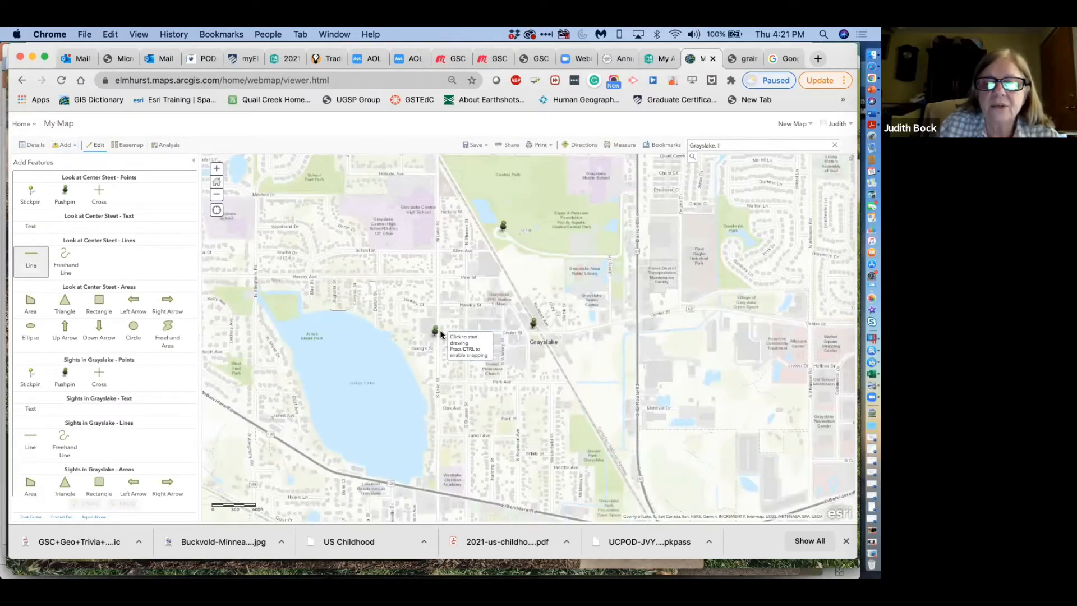
{"action": "left_click_drag", "start_coordinate": [451, 331], "coordinate": [484, 339]}
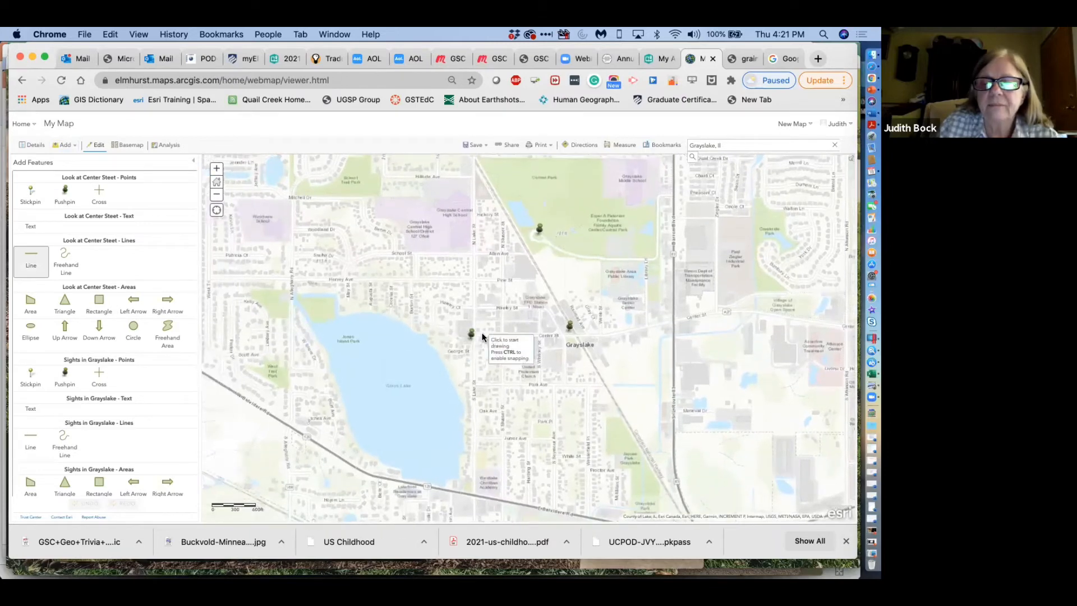
{"action": "left_click", "coordinate": [475, 336]}
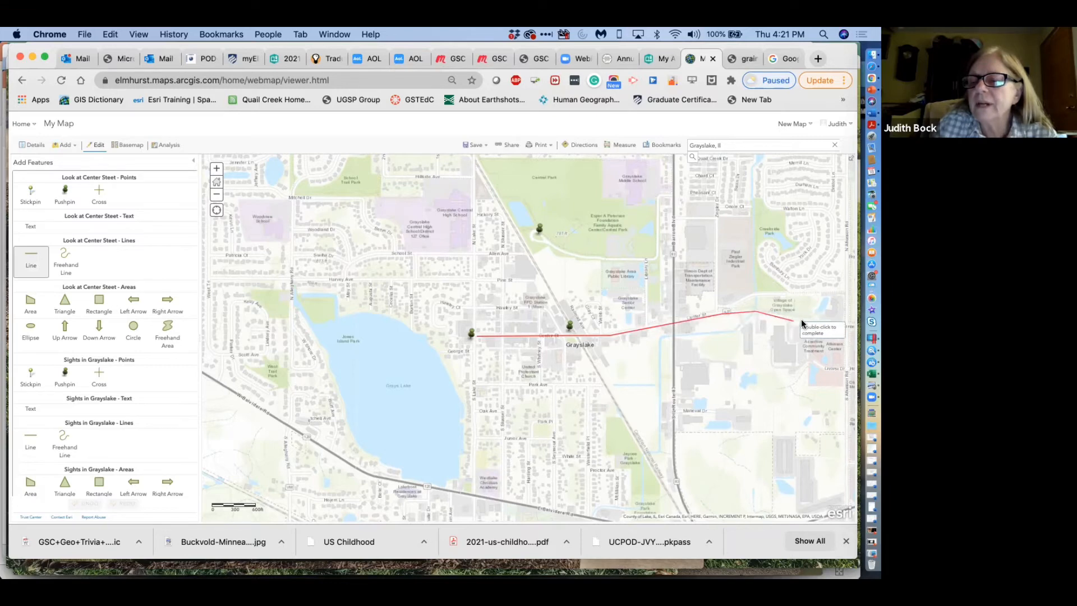
{"action": "double_click", "coordinate": [848, 331]}
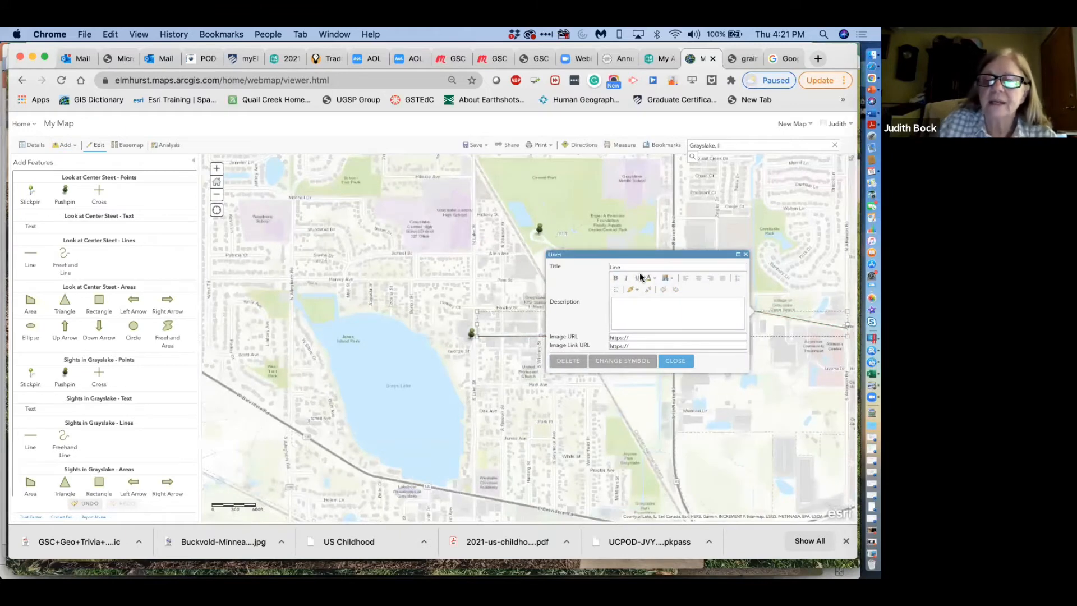
- Title the line "Center Street", describe it as "The downtown Center Street is about 3 blocks." and close its details
{"action": "left_click_drag", "start_coordinate": [630, 267], "coordinate": [599, 268]}
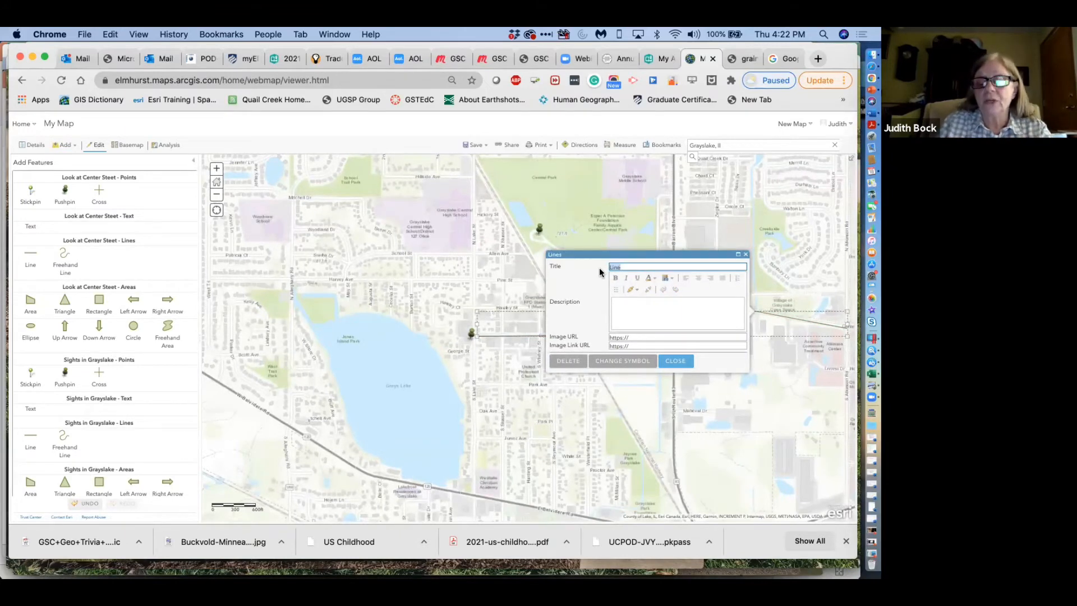
{"action": "type", "text": "Center St"}
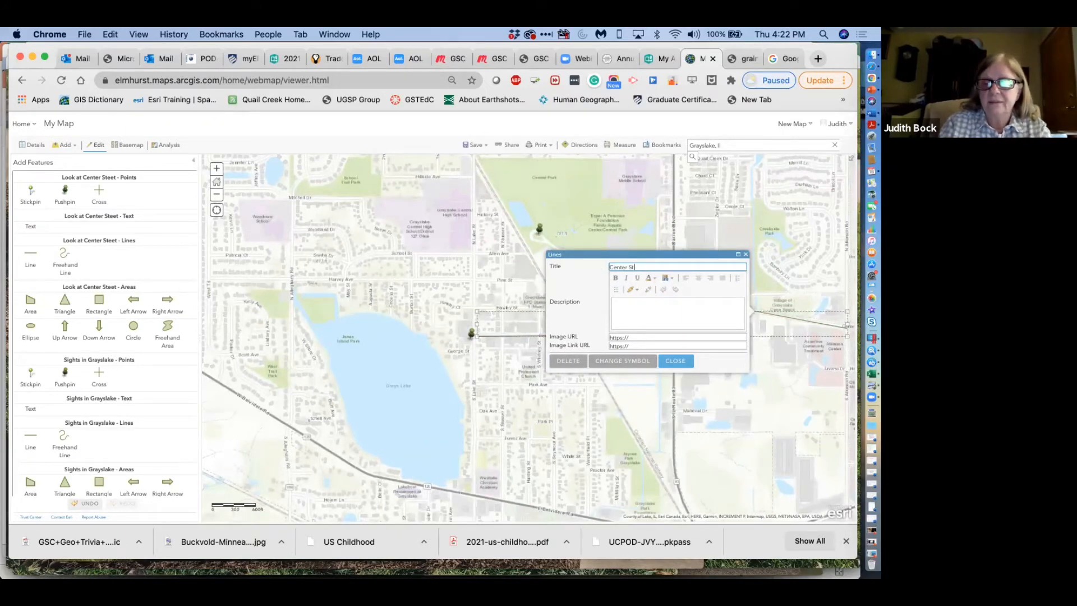
{"action": "type", "text": "reet"}
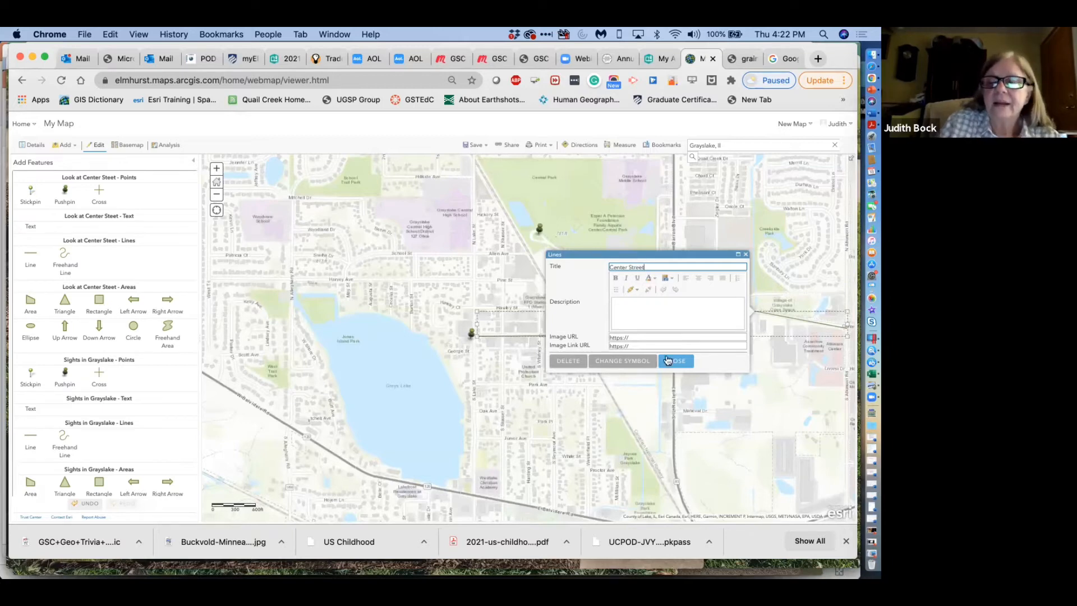
{"action": "left_click", "coordinate": [648, 312]}
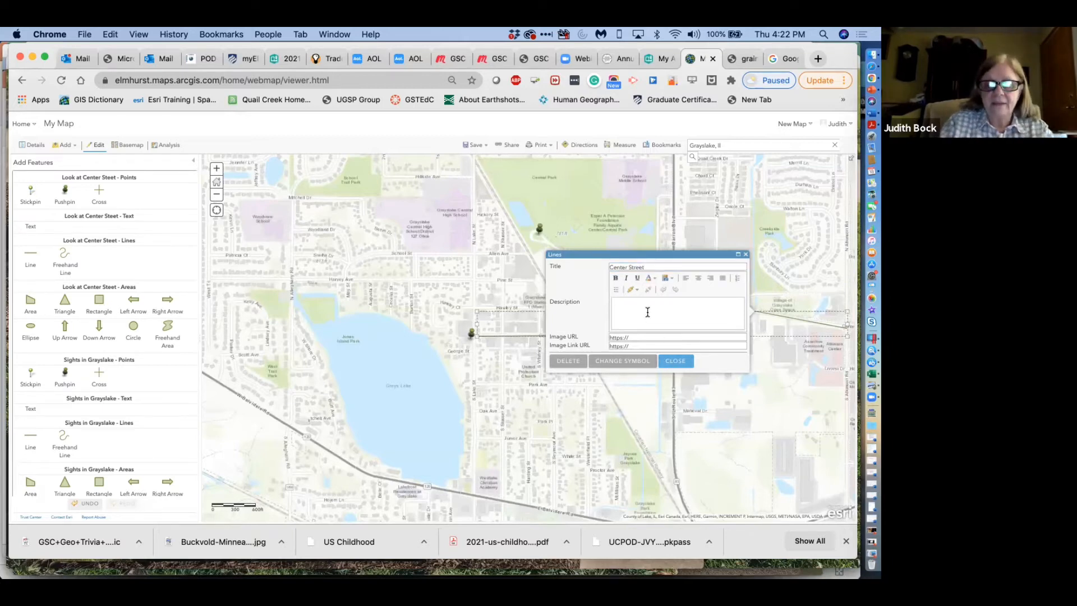
{"action": "type", "text": "The downtown"}
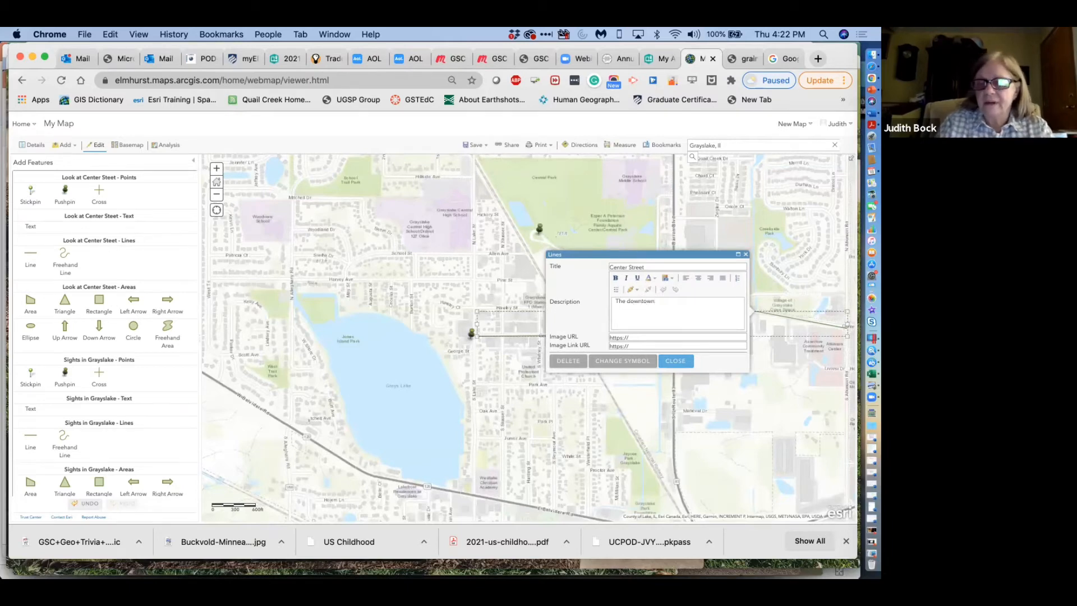
{"action": "type", "text": " Center"}
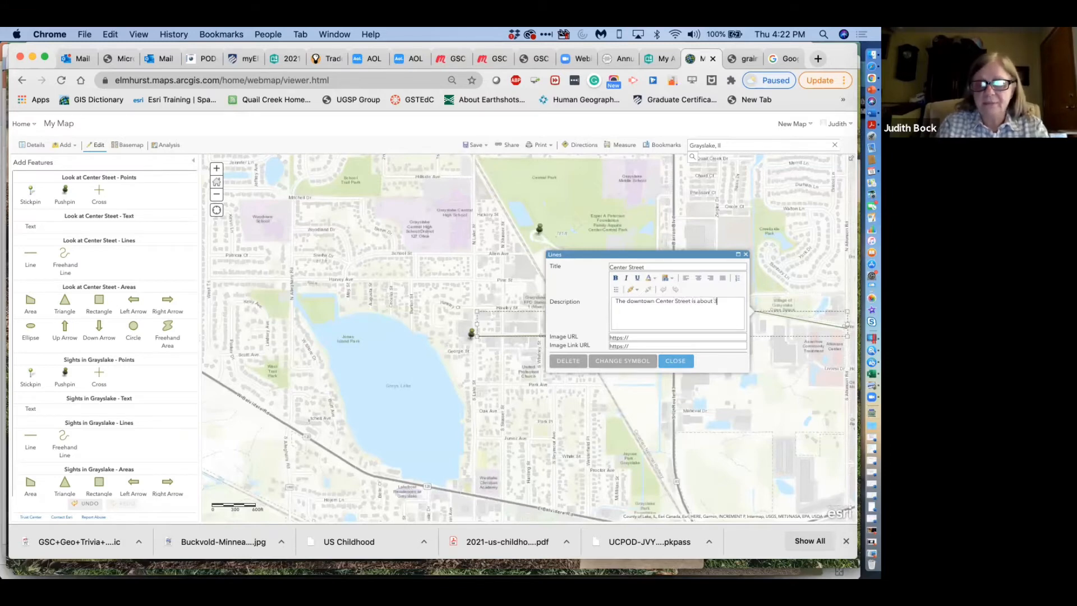
{"action": "type", "text": " Street is ab"}
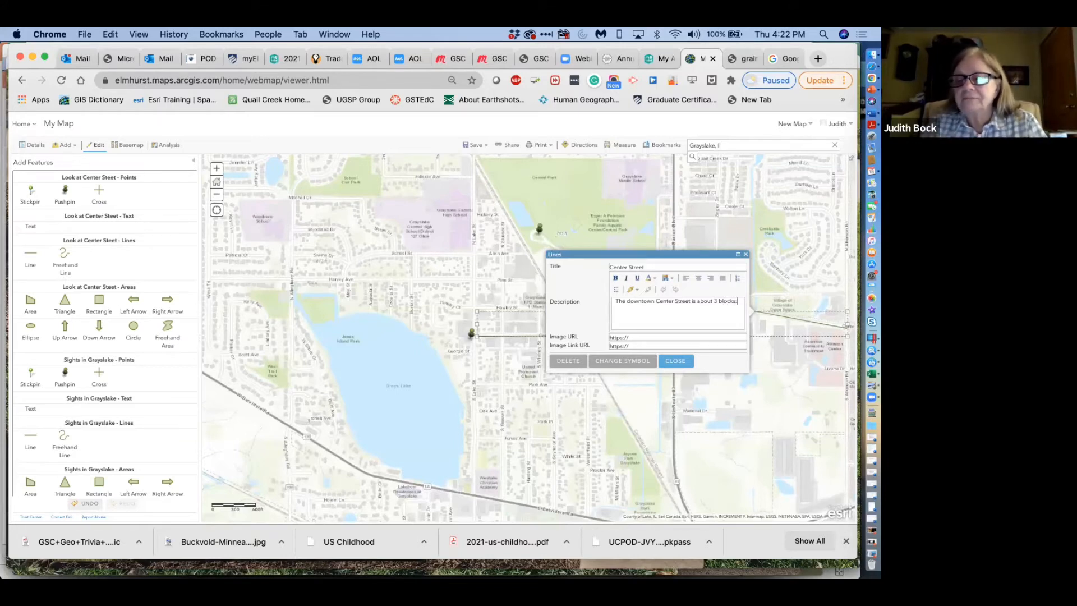
{"action": "left_click", "coordinate": [677, 361]}
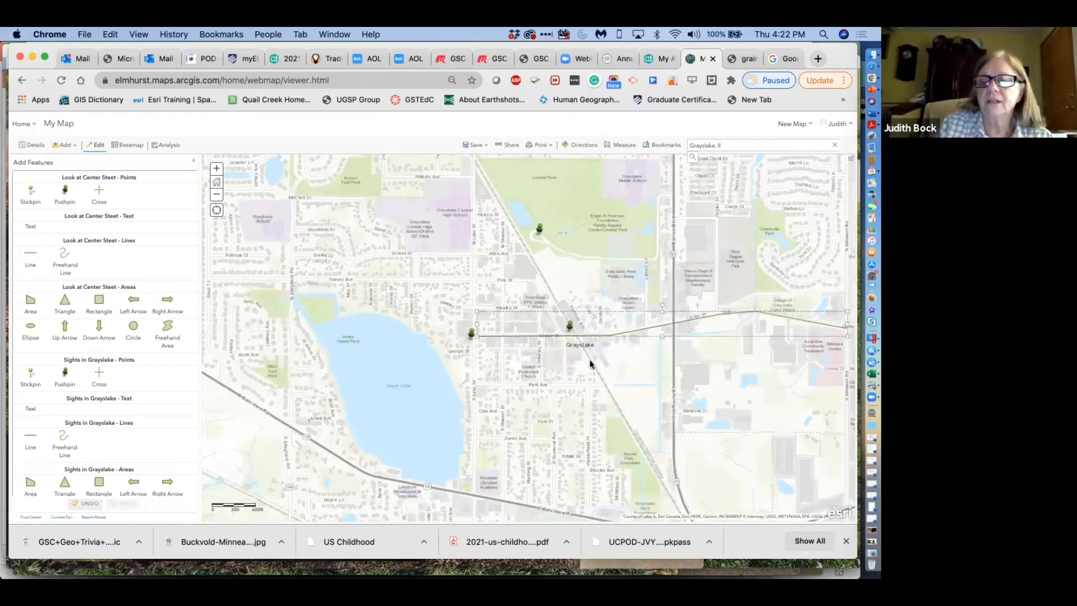
{"action": "left_click", "coordinate": [506, 336]}
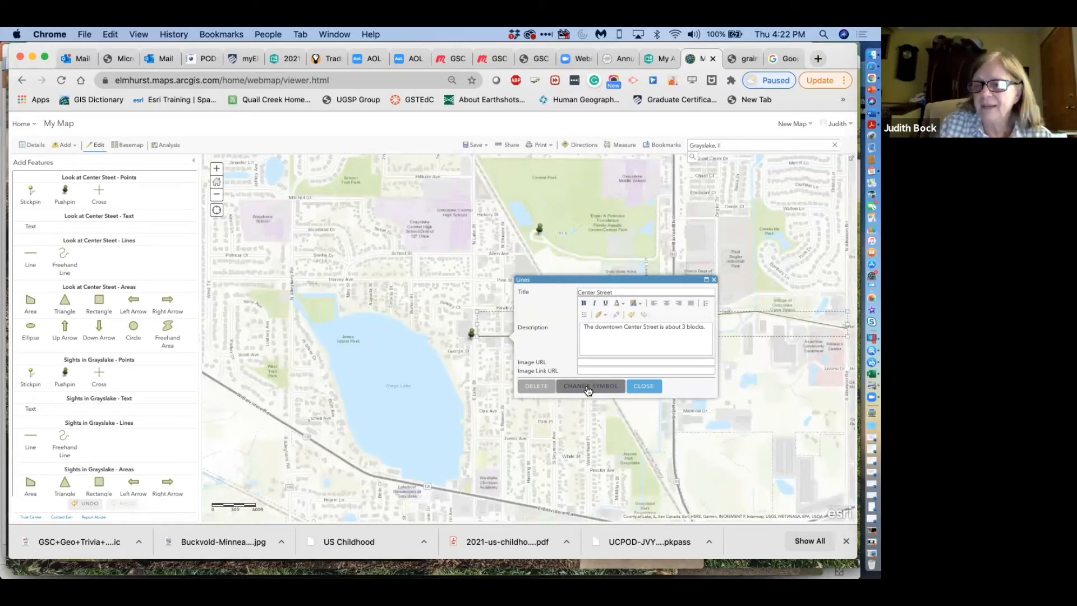
{"action": "left_click", "coordinate": [651, 387]}
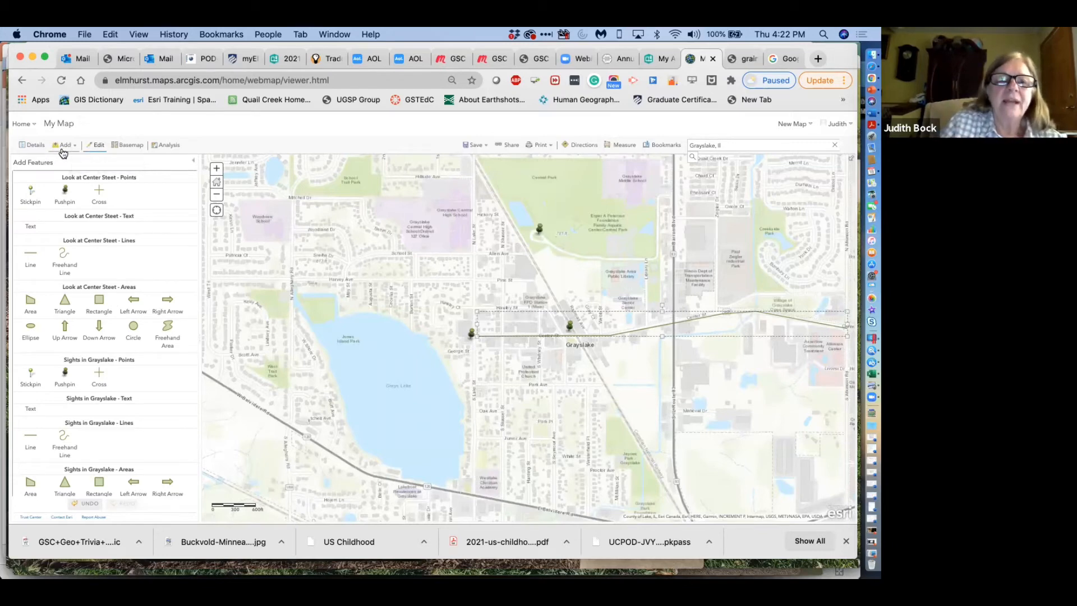
- Create a third map notes layer named "Jones Island Park" using the Map Notes template
{"action": "left_click", "coordinate": [99, 147]}
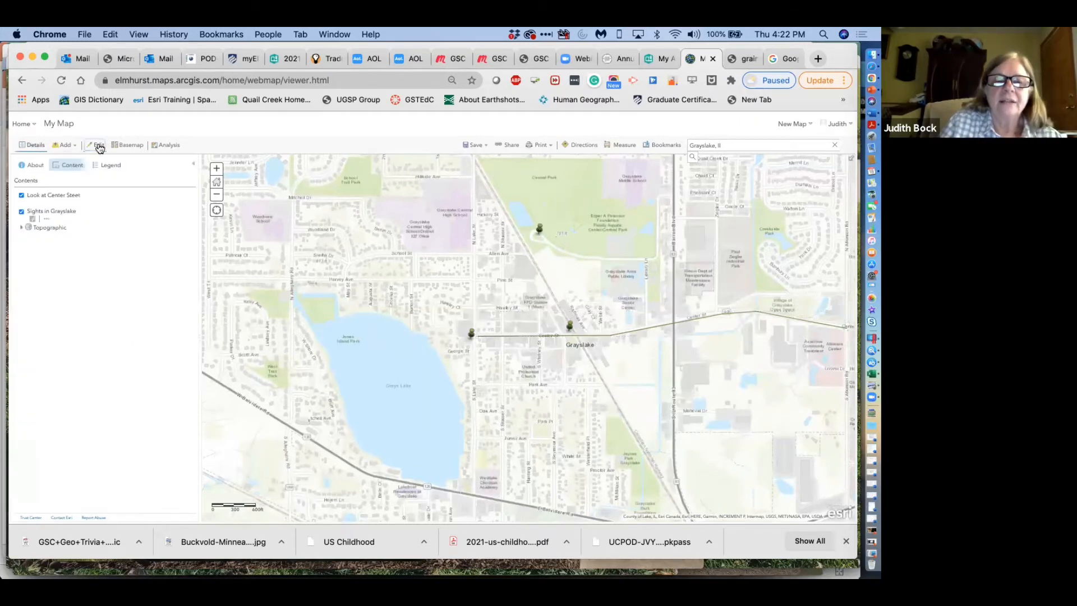
{"action": "left_click", "coordinate": [66, 147]}
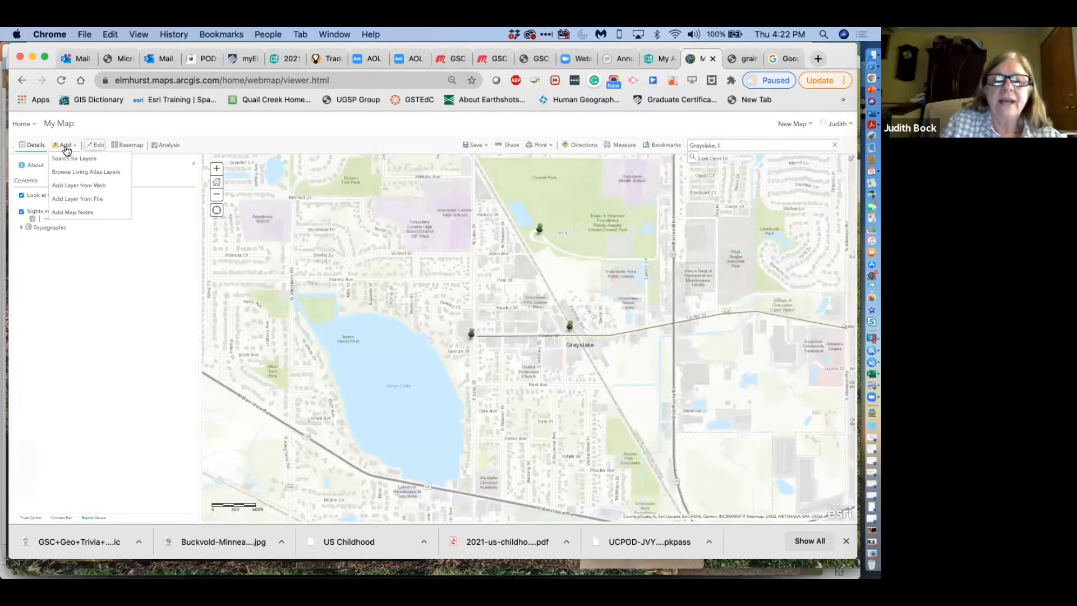
{"action": "left_click", "coordinate": [82, 212]}
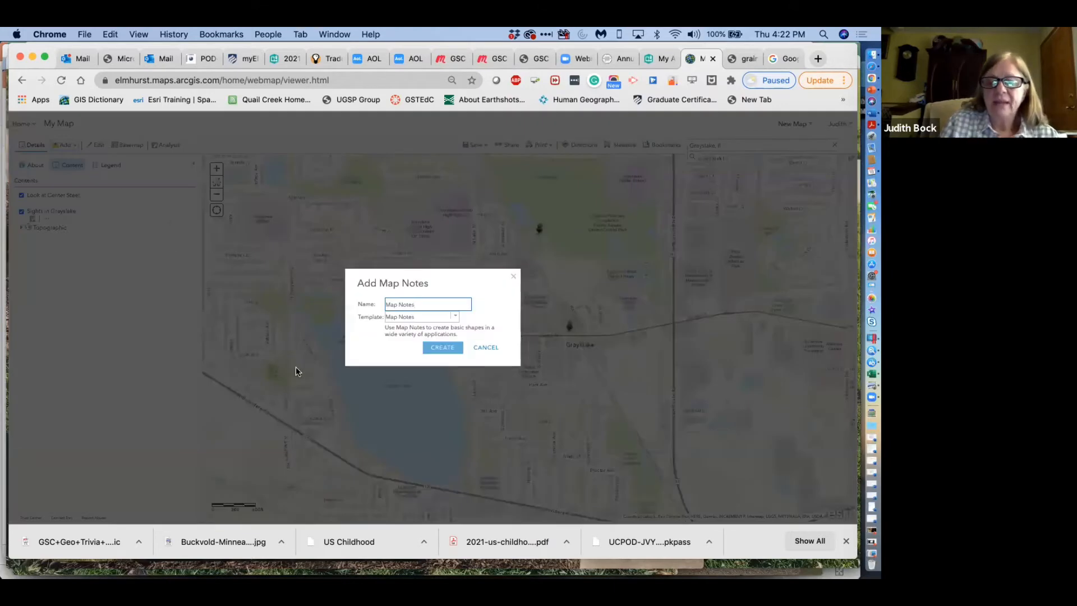
{"action": "double_click", "coordinate": [418, 304]}
{"action": "left_click_drag", "start_coordinate": [375, 305], "coordinate": [375, 305]}
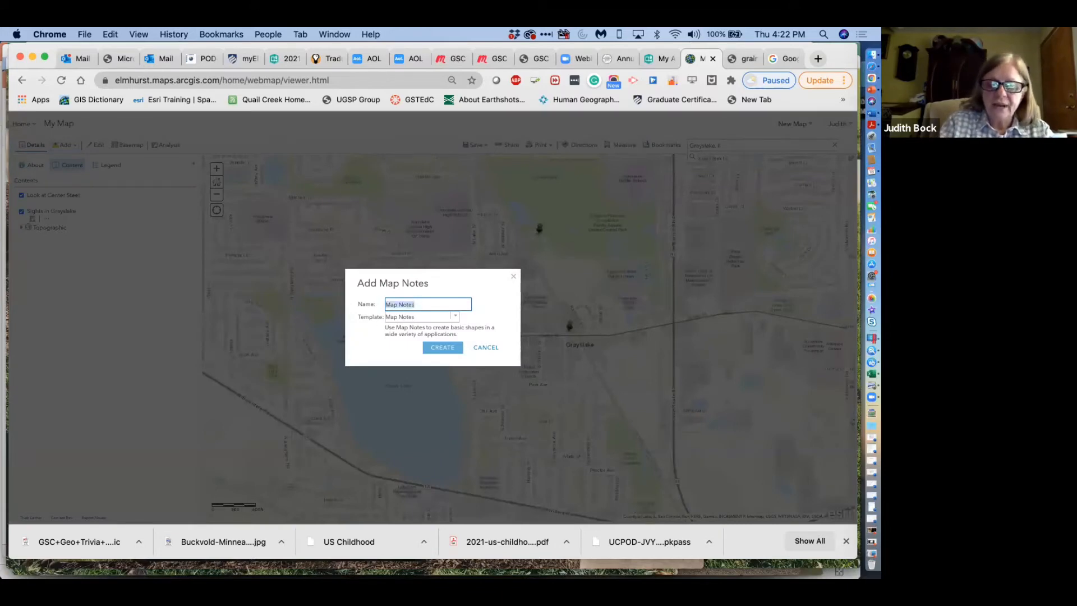
{"action": "type", "text": "Jones Isl"}
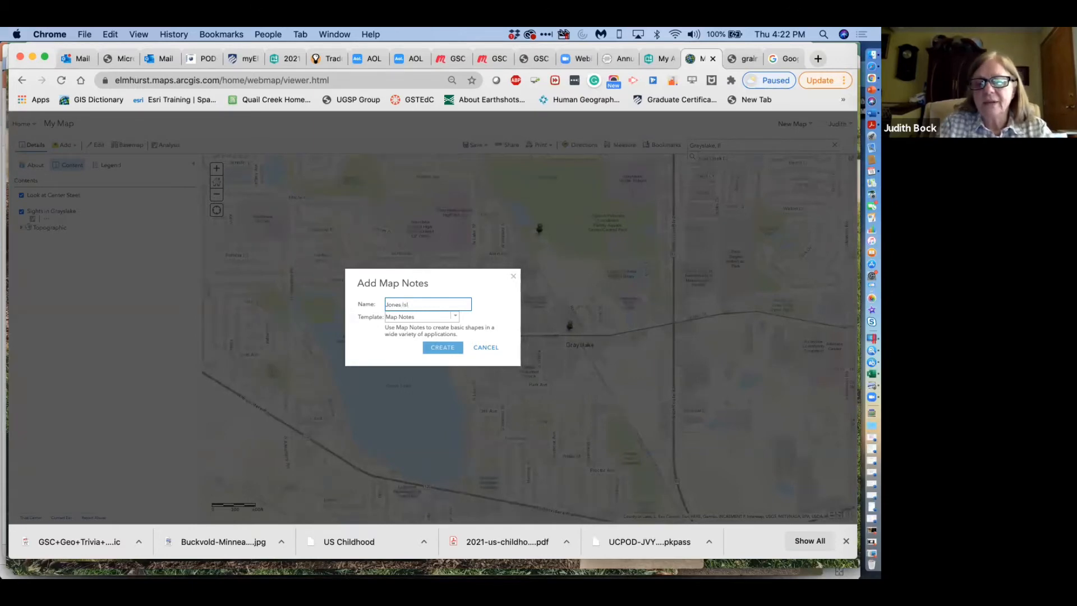
{"action": "type", "text": "and Park"}
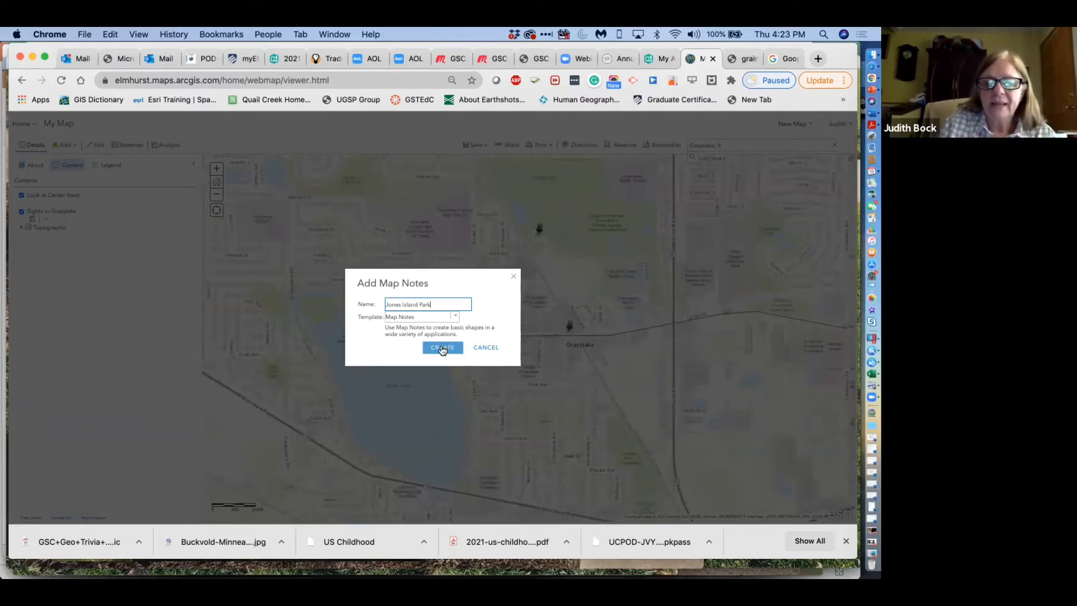
{"action": "left_click", "coordinate": [442, 348]}
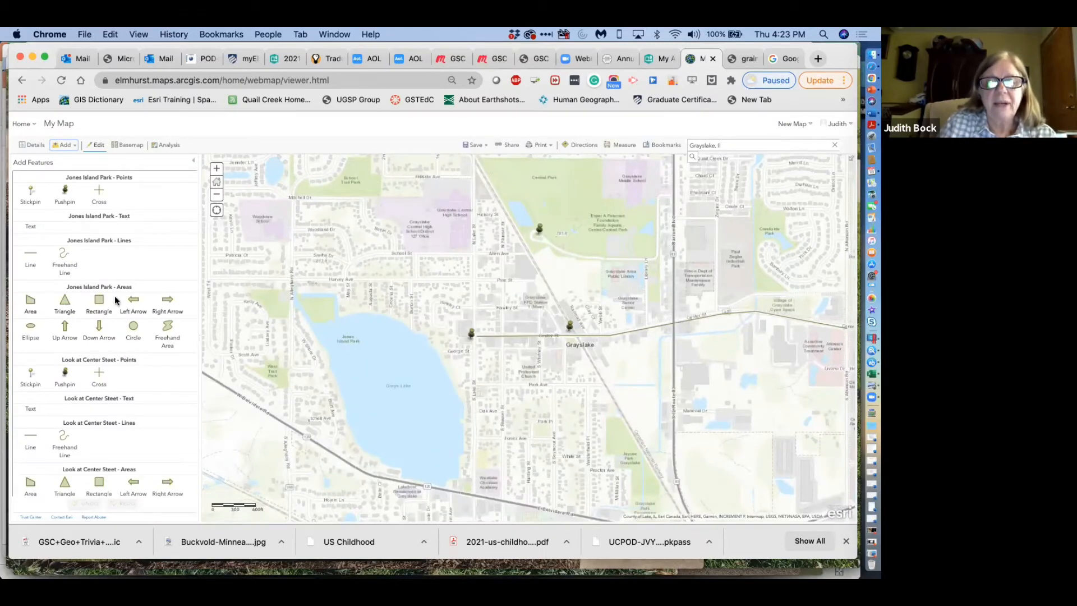
- In the Jones Island Park layer, draw an area polygon around the green park at the lake's northwest shore
{"action": "left_click", "coordinate": [35, 303]}
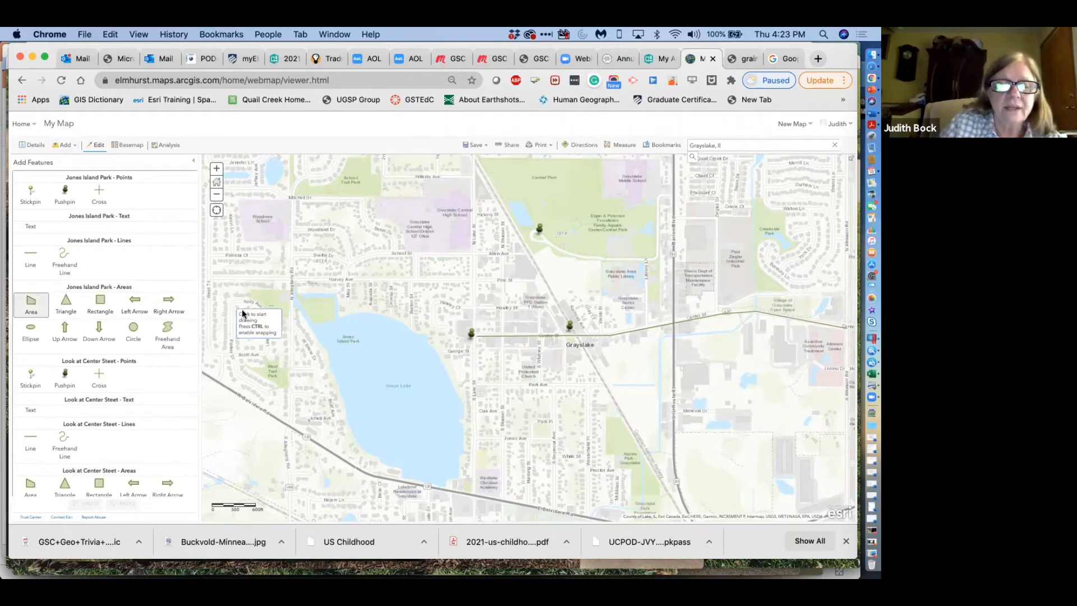
{"action": "left_click", "coordinate": [298, 293]}
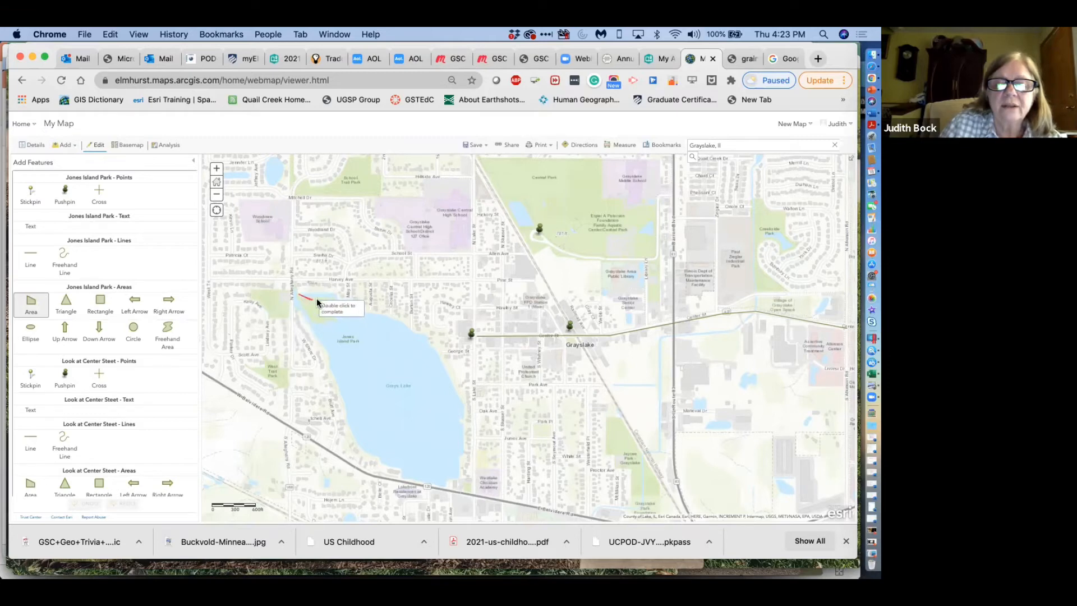
{"action": "left_click", "coordinate": [332, 303]}
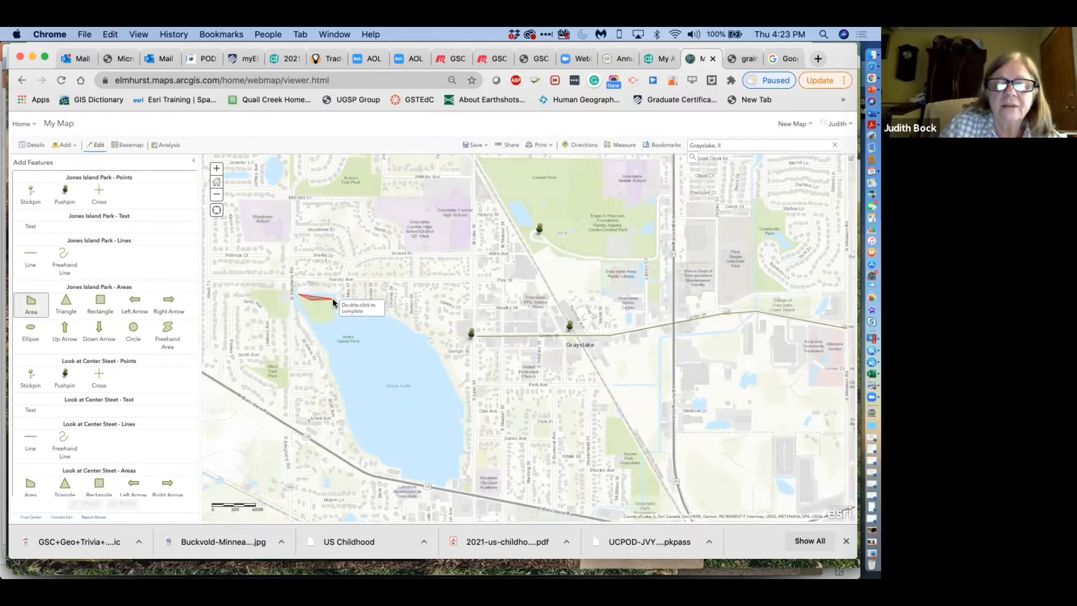
{"action": "left_click", "coordinate": [335, 320]}
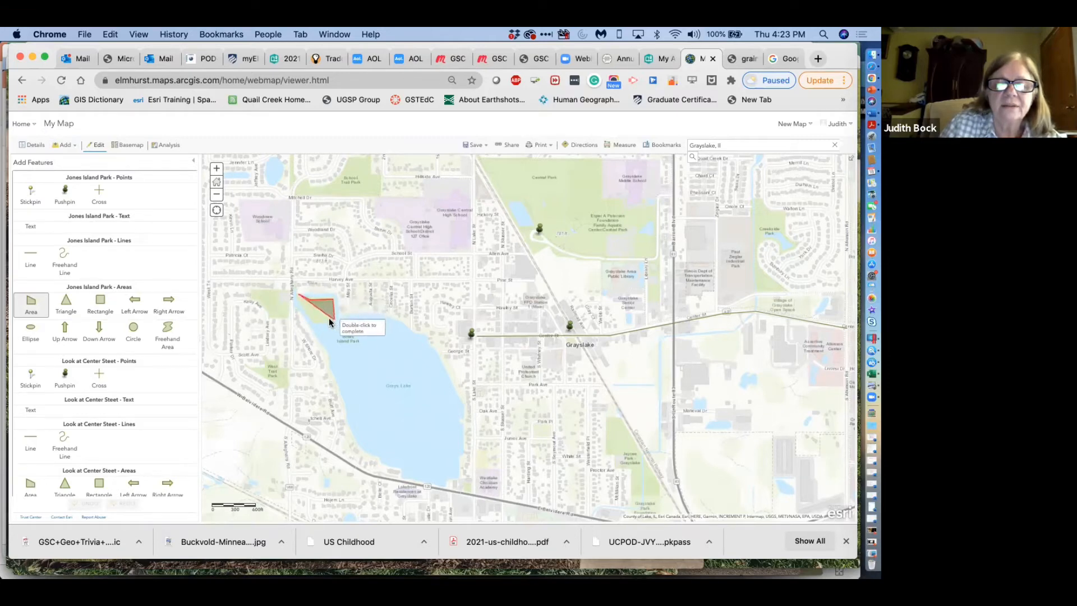
{"action": "left_click", "coordinate": [313, 324]}
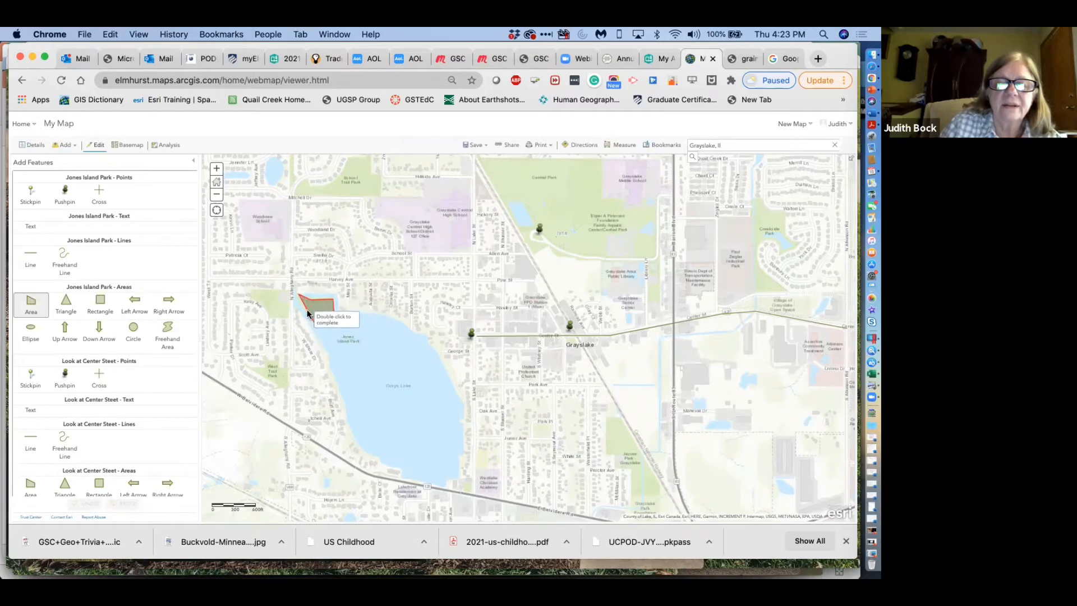
{"action": "double_click", "coordinate": [300, 299]}
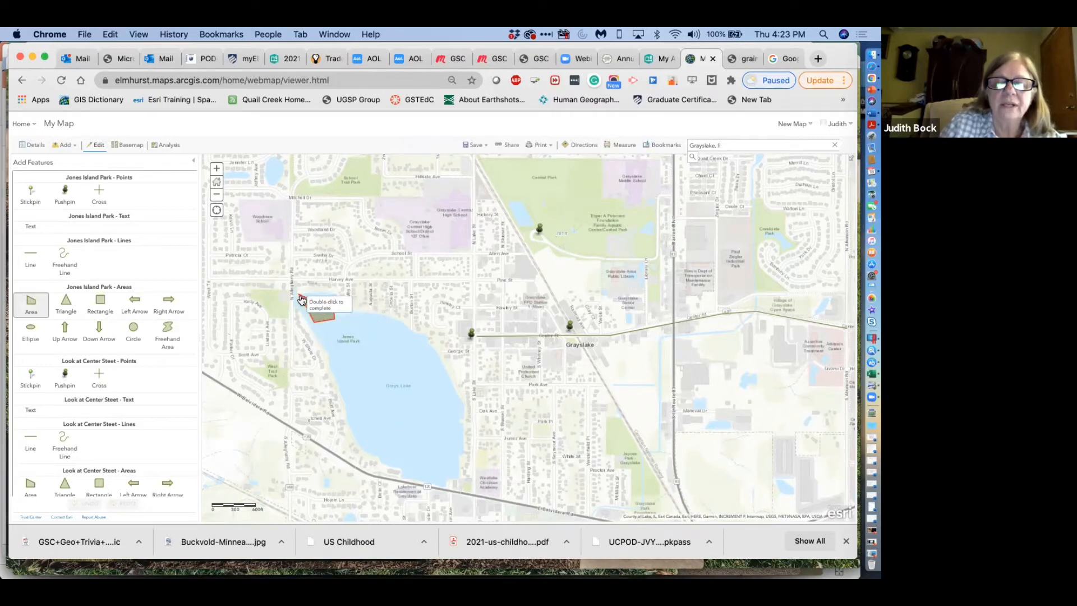
- Title the new park area "Jones Island Park" and close its details
{"action": "left_click", "coordinate": [377, 249]}
{"action": "double_click", "coordinate": [377, 249]}
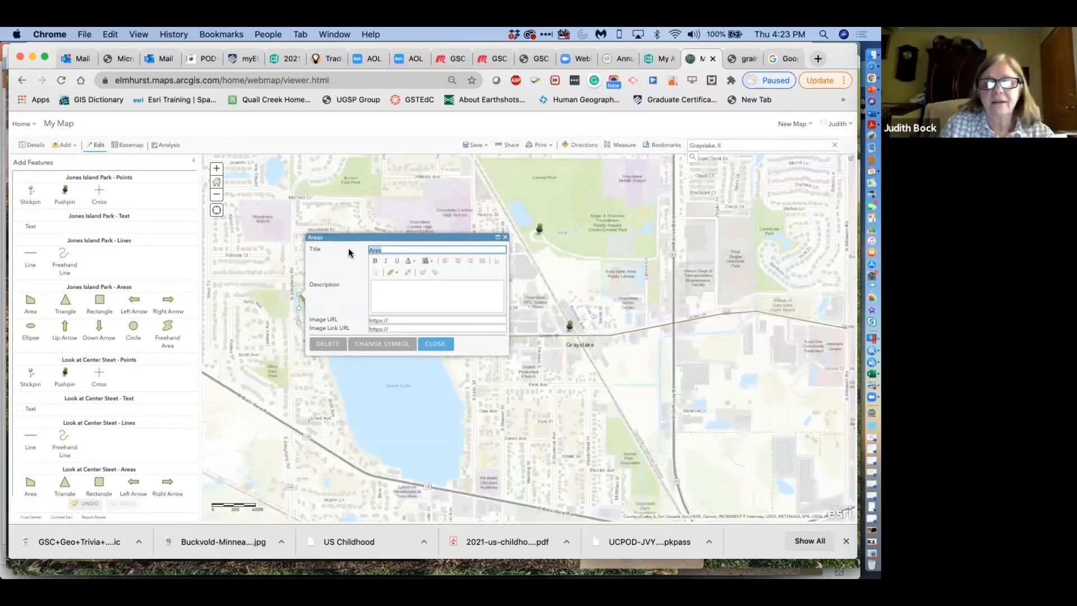
{"action": "type", "text": "Jones Islan"}
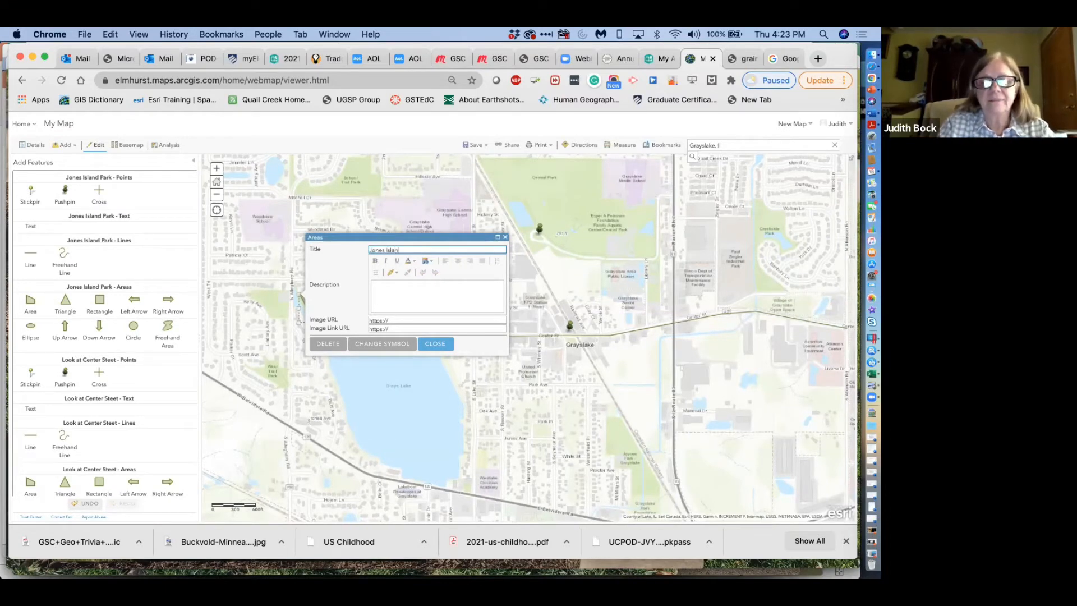
{"action": "type", "text": "d Park"}
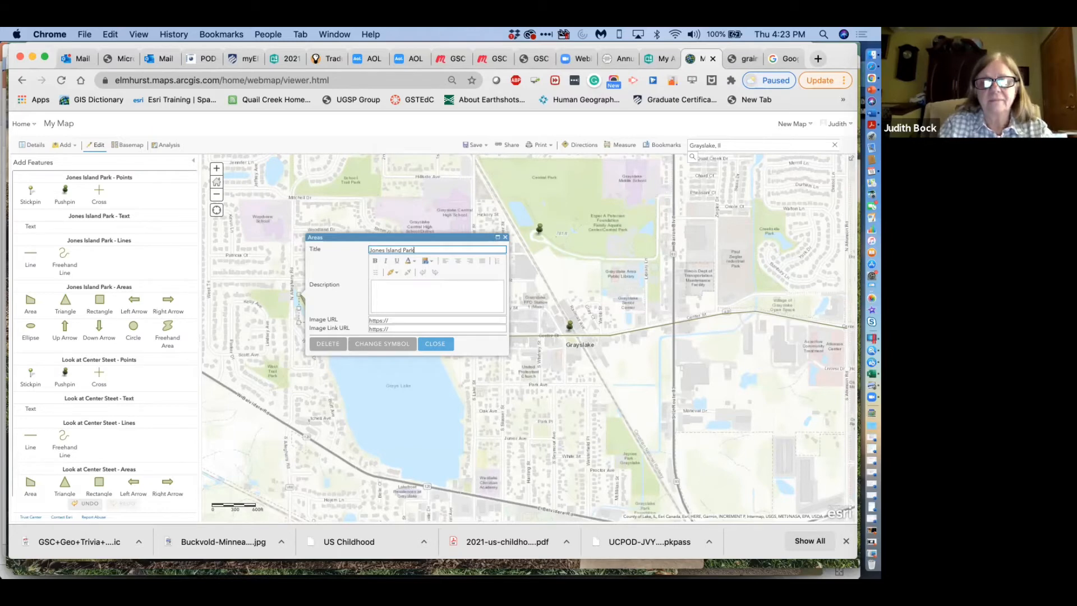
{"action": "left_click", "coordinate": [436, 344]}
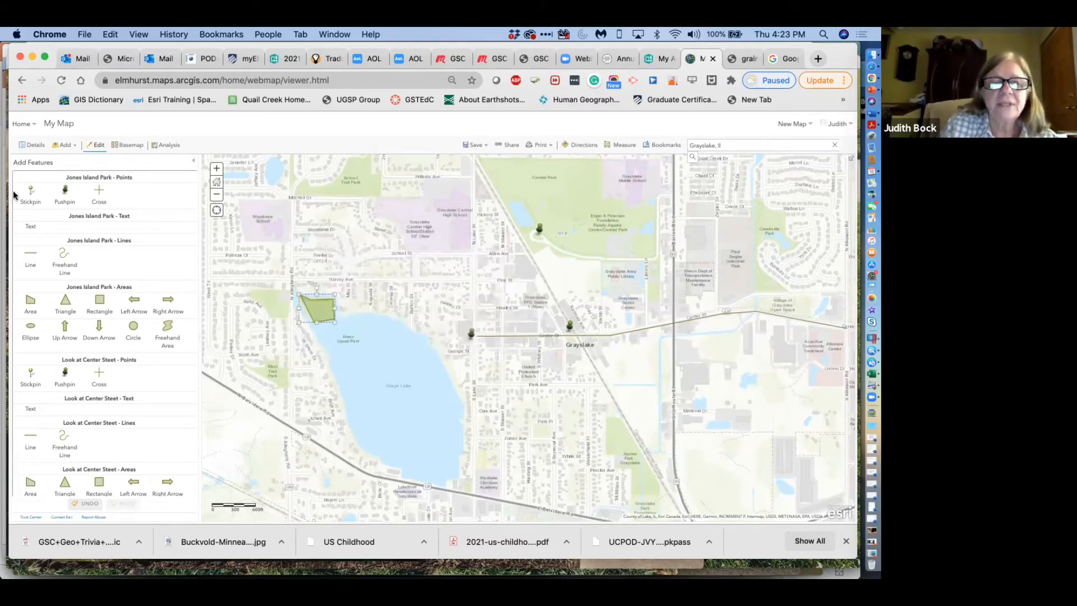
- From the map's contents list, hide and redisplay the Jones Island Park layer and the Look at Center Steet layer
{"action": "left_click", "coordinate": [35, 146]}
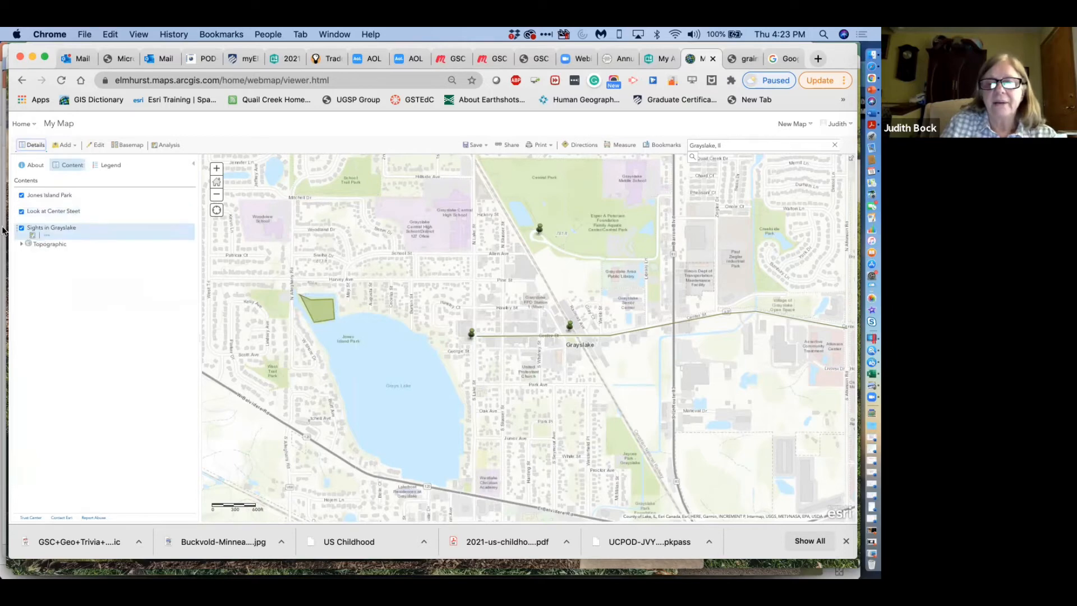
{"action": "left_click", "coordinate": [21, 196]}
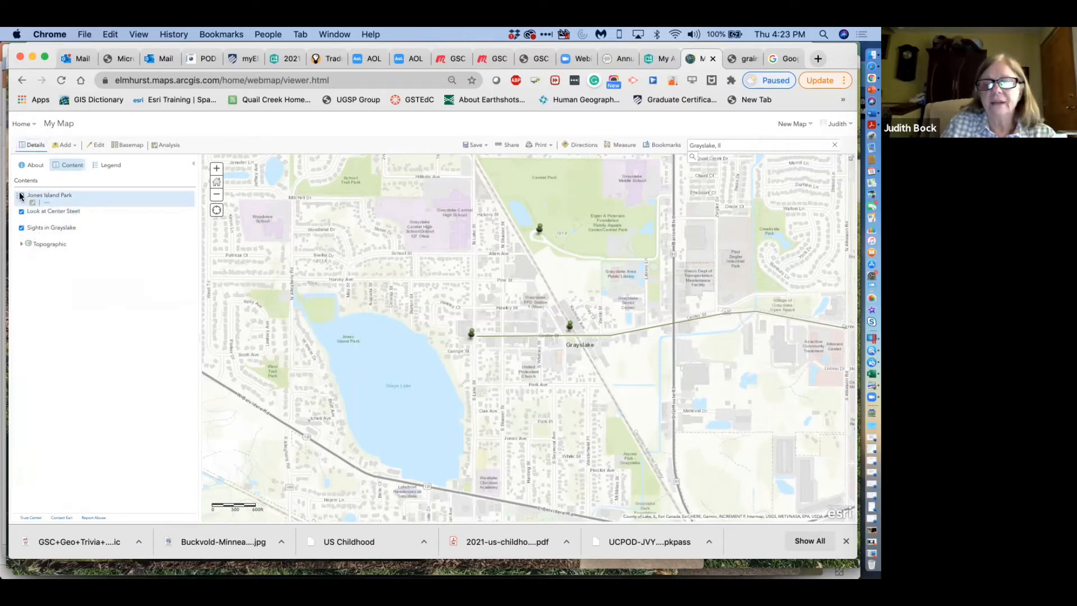
{"action": "left_click", "coordinate": [21, 196]}
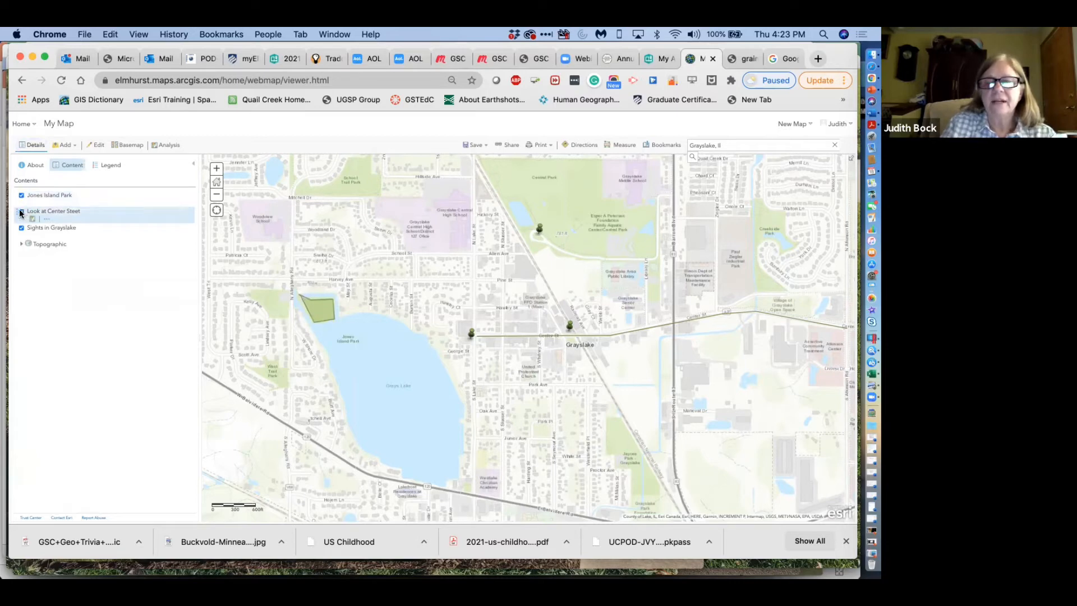
{"action": "left_click", "coordinate": [21, 212]}
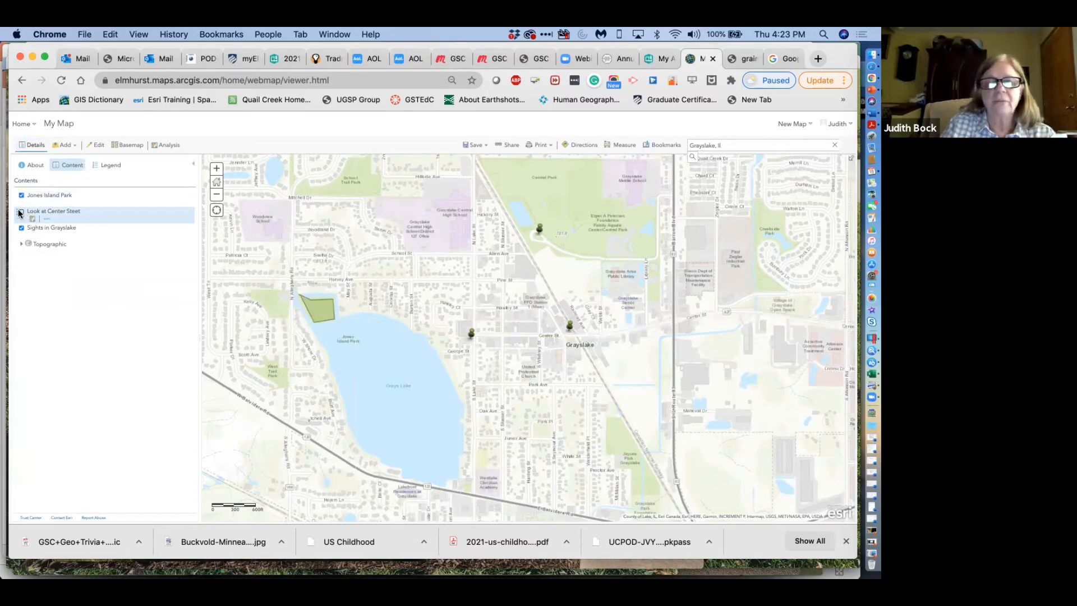
{"action": "left_click", "coordinate": [20, 211]}
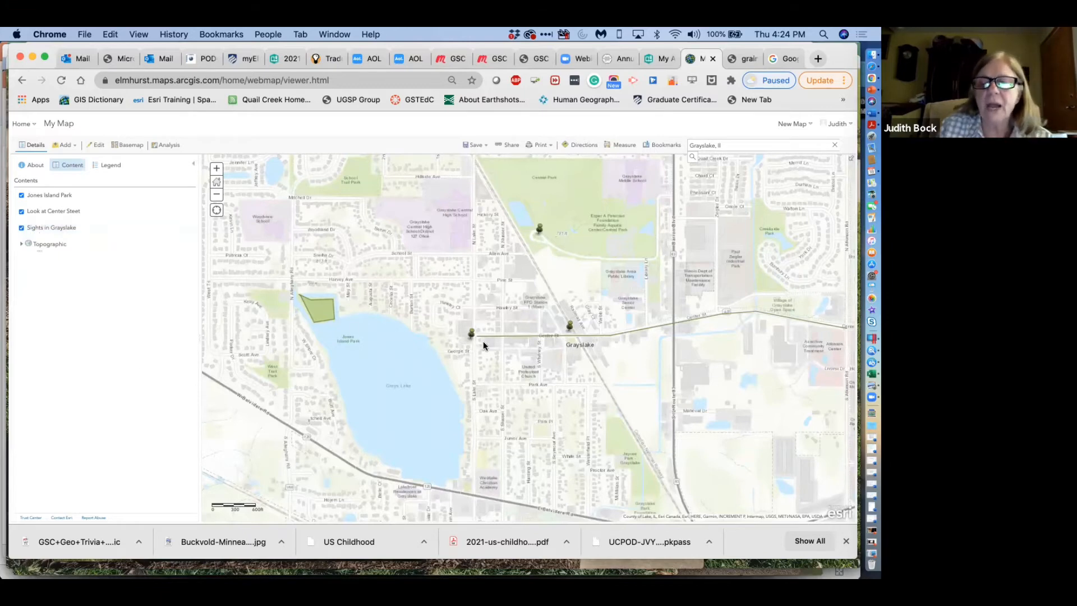
- Edit the Light the Lamp Brewery pushpin and change its symbol to the blue building shape from the People Places set
{"action": "left_click", "coordinate": [472, 335]}
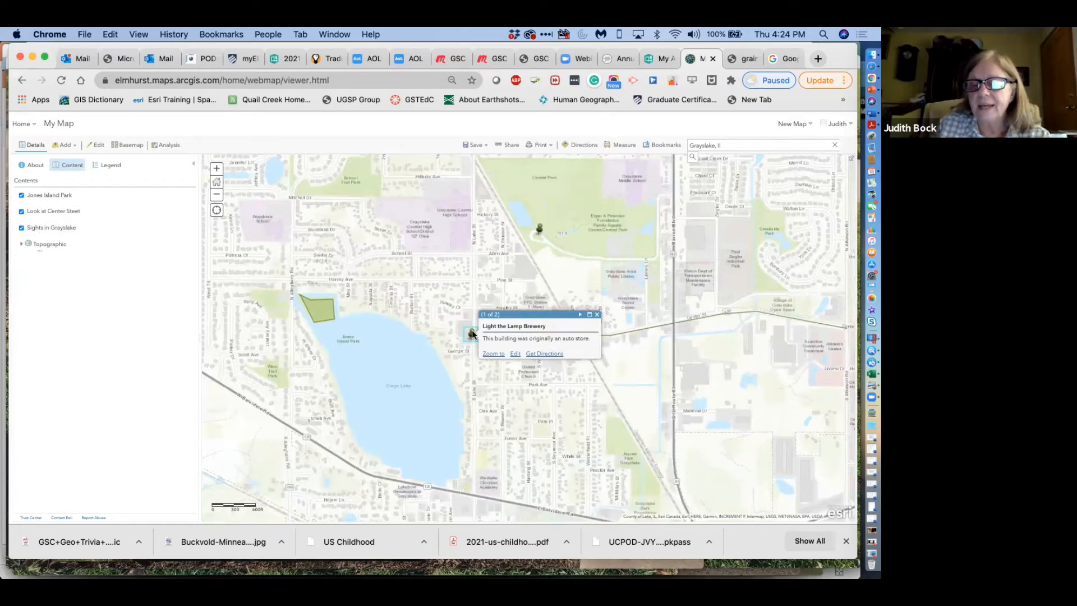
{"action": "left_click", "coordinate": [515, 355]}
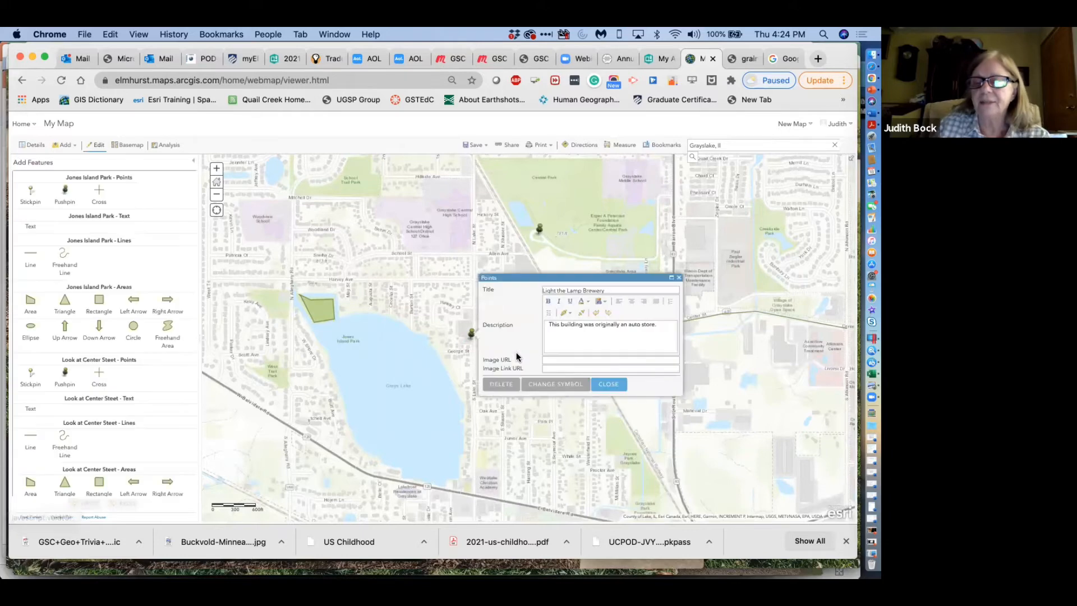
{"action": "left_click", "coordinate": [554, 383]}
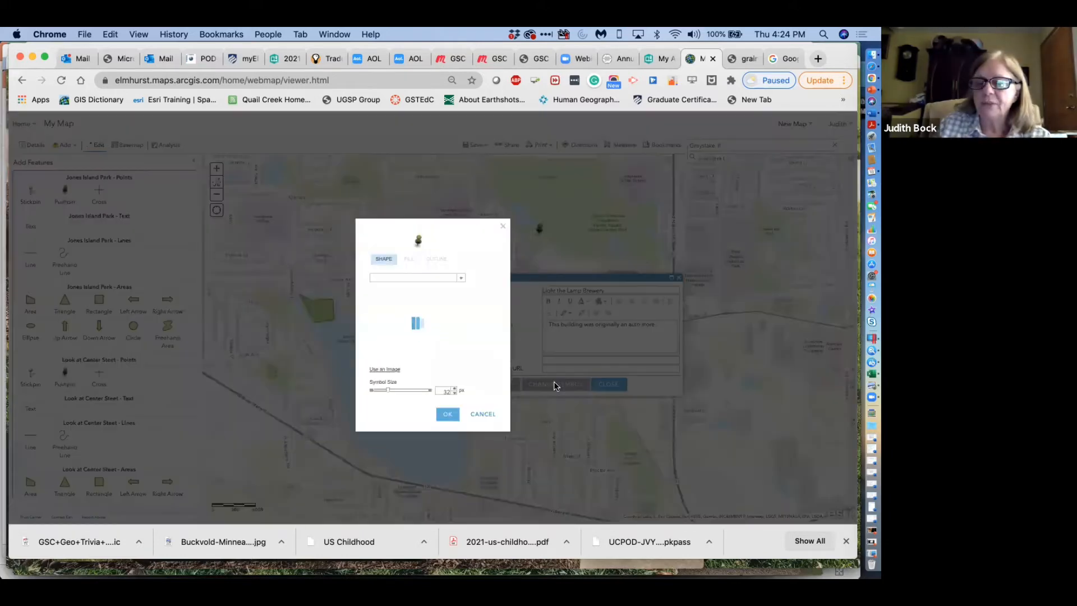
{"action": "left_click", "coordinate": [462, 280]}
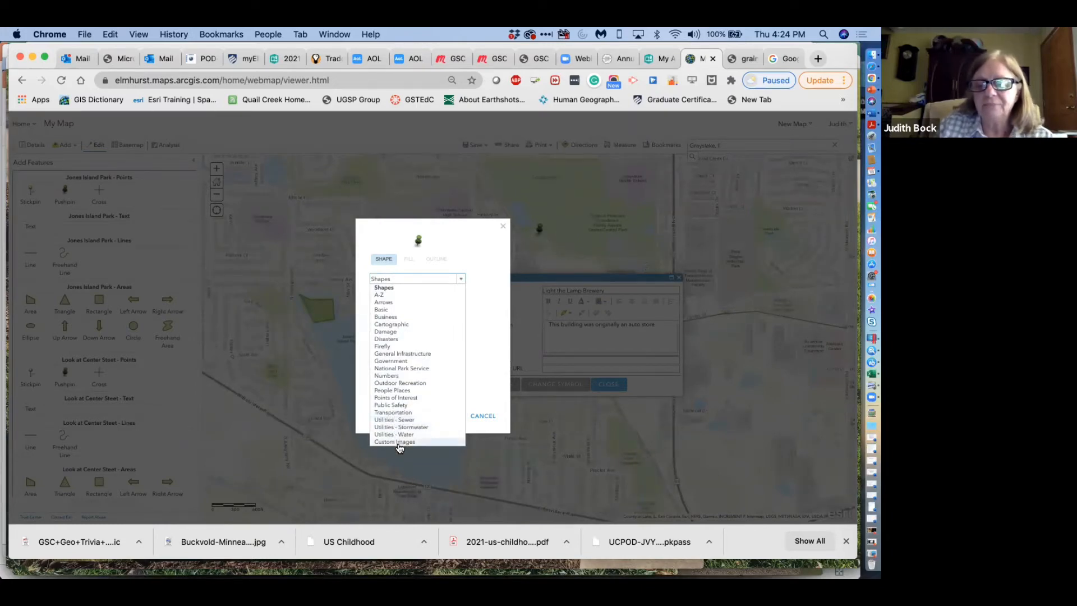
{"action": "left_click", "coordinate": [398, 391]}
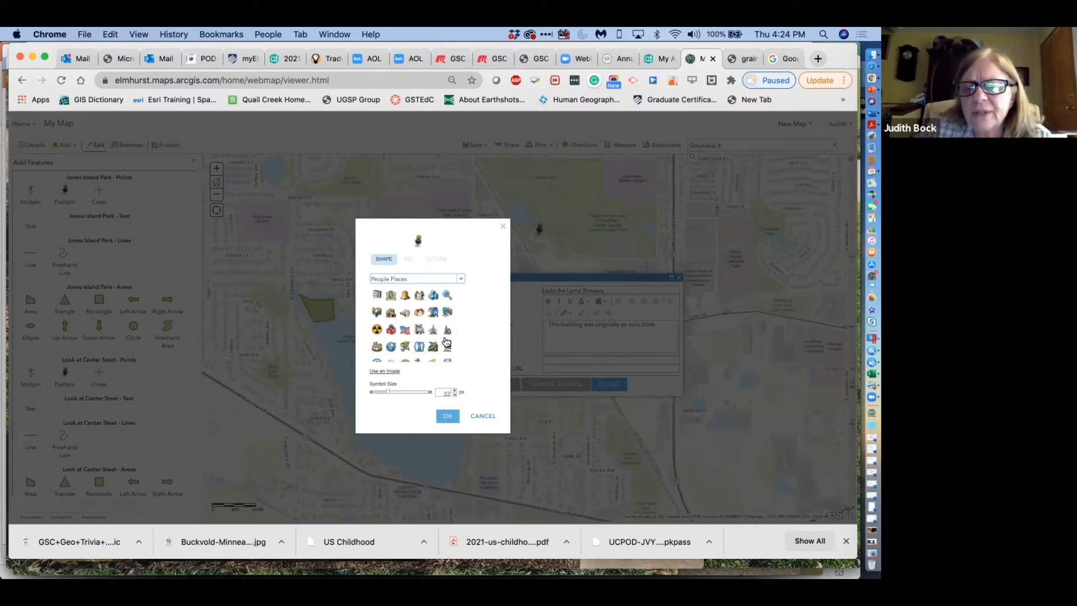
{"action": "scroll", "coordinate": [447, 341], "scroll_direction": "down", "scroll_amount": 10}
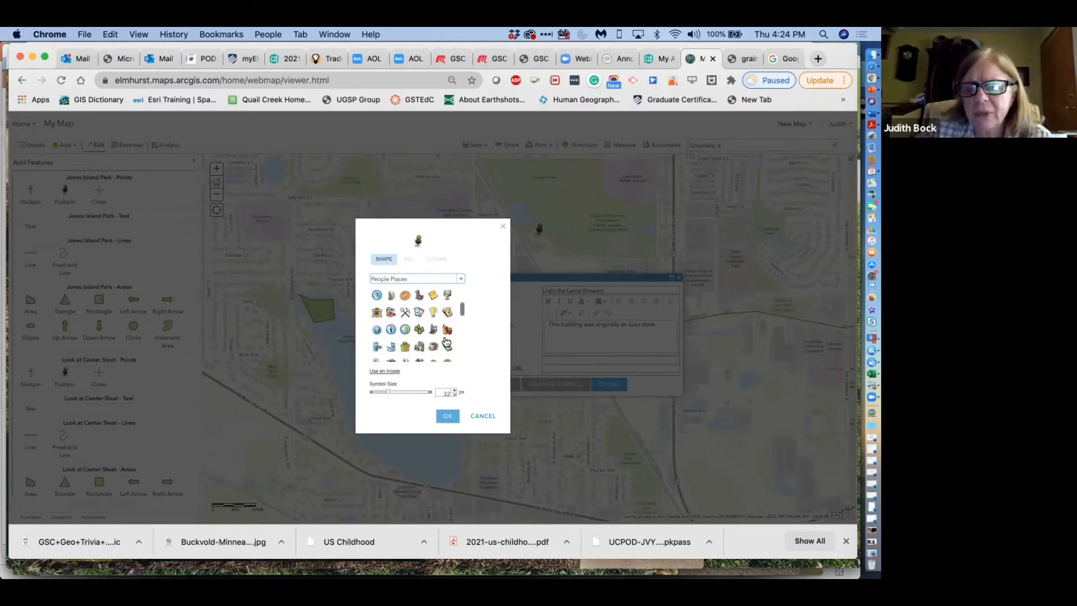
{"action": "scroll", "coordinate": [447, 342], "scroll_direction": "down", "scroll_amount": 3}
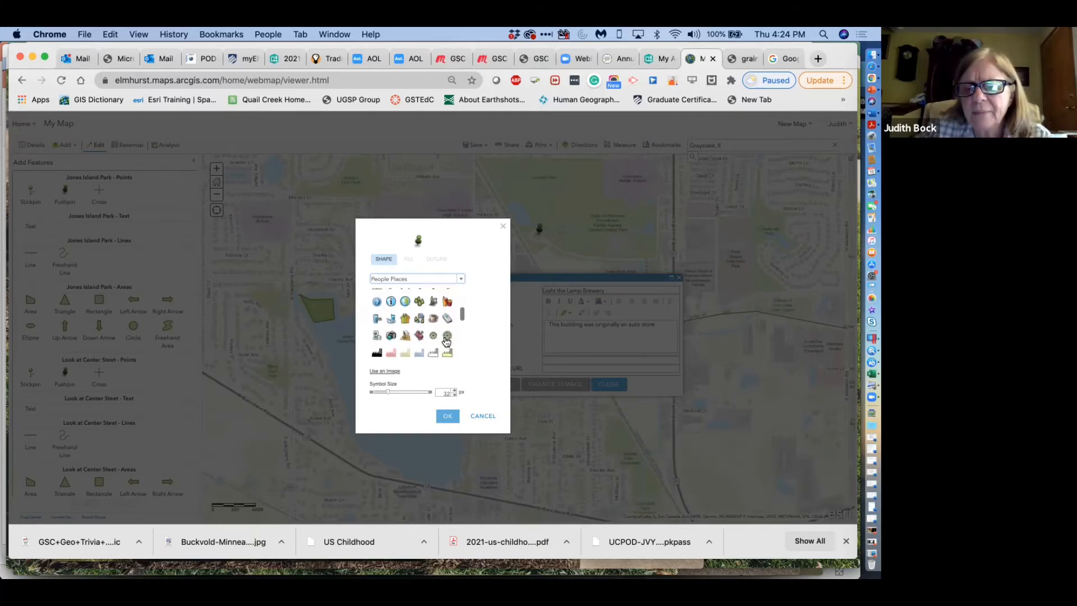
{"action": "scroll", "coordinate": [447, 342], "scroll_direction": "up", "scroll_amount": 3}
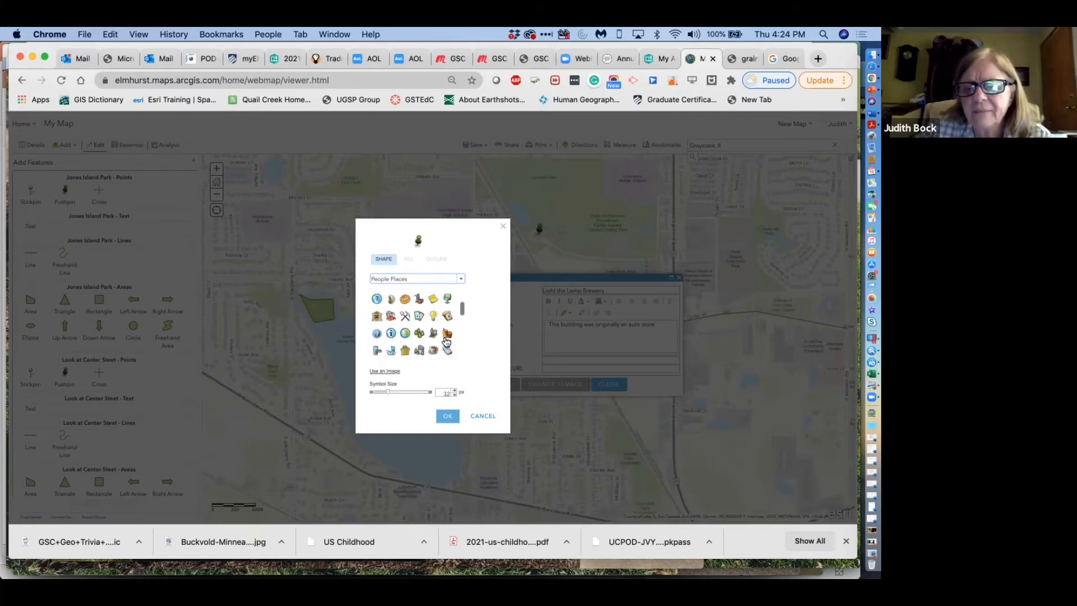
{"action": "scroll", "coordinate": [446, 342], "scroll_direction": "down", "scroll_amount": 6}
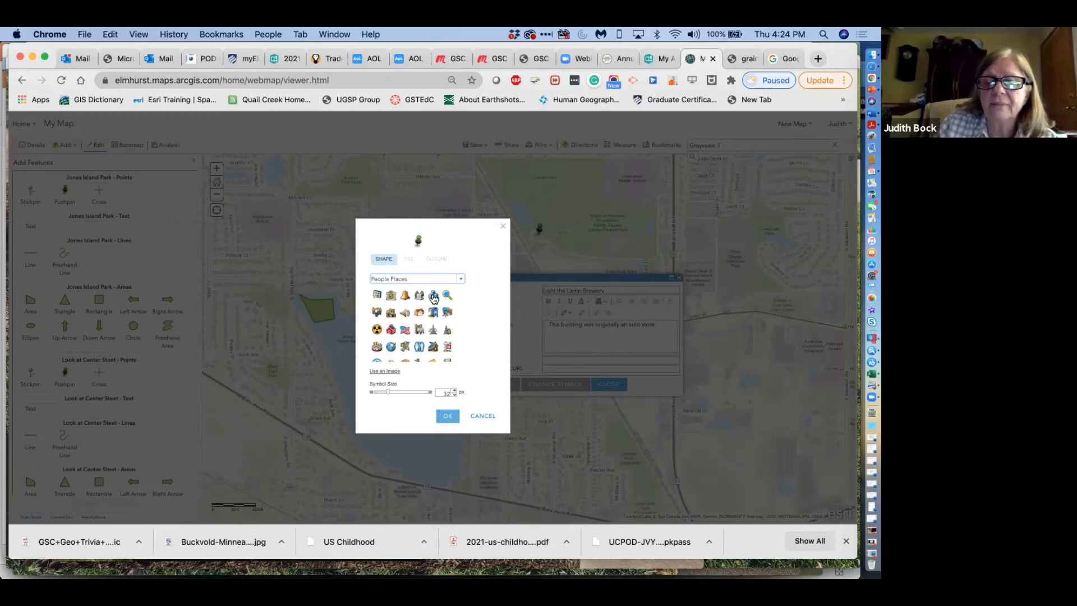
{"action": "left_click", "coordinate": [434, 297]}
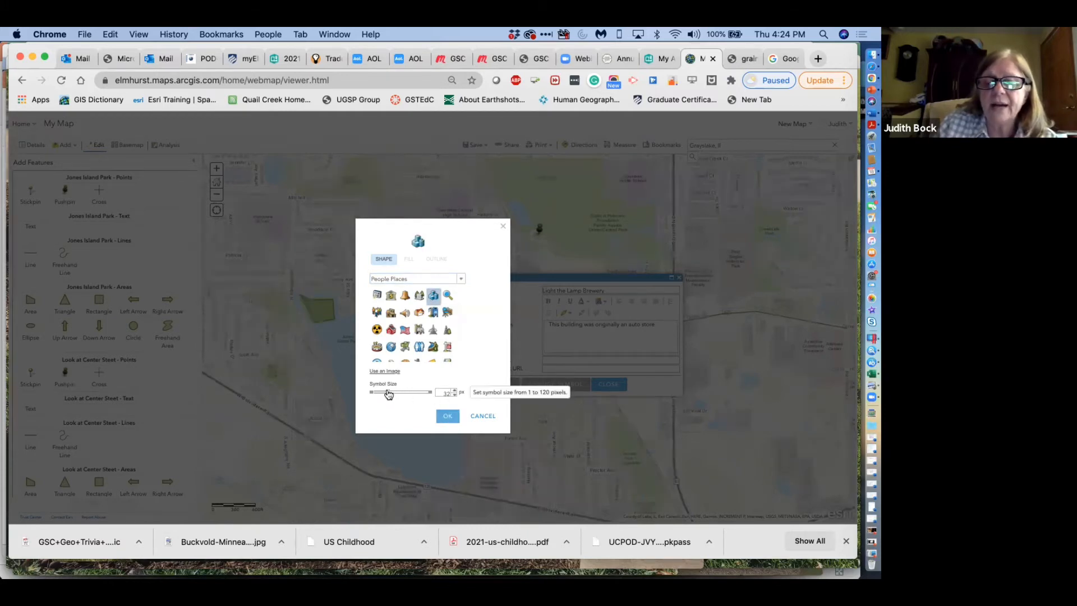
- Enlarge the brewery's building symbol slightly, apply it and close the point's details
{"action": "mouse_move", "coordinate": [388, 394]}
{"action": "left_mouse_down"}
{"action": "mouse_move", "coordinate": [402, 403]}
{"action": "mouse_move", "coordinate": [385, 394]}
{"action": "mouse_move", "coordinate": [395, 397]}
{"action": "left_mouse_up"}
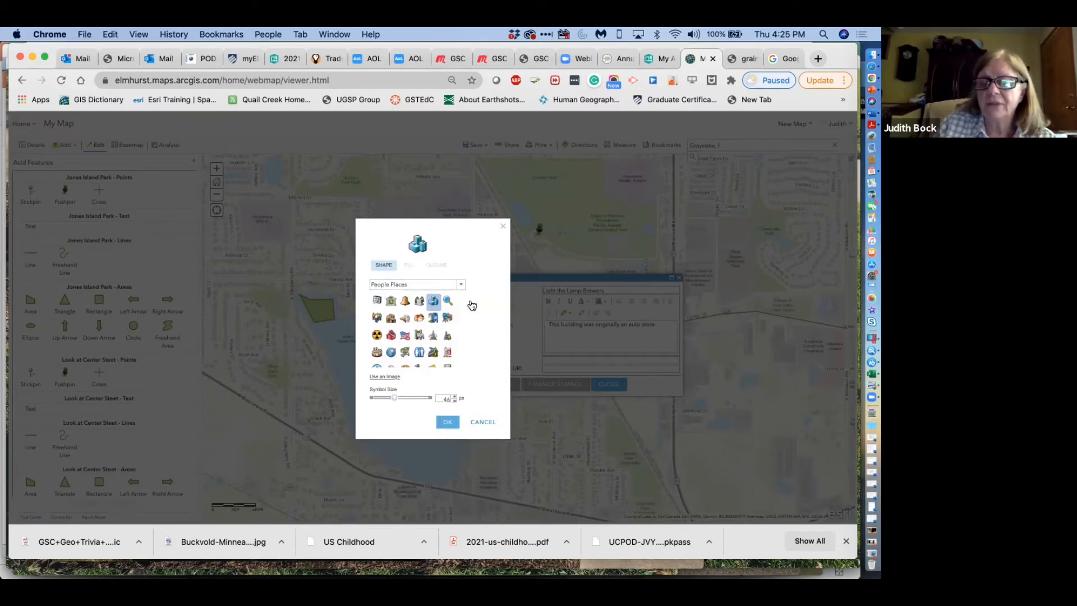
{"action": "left_click", "coordinate": [448, 423]}
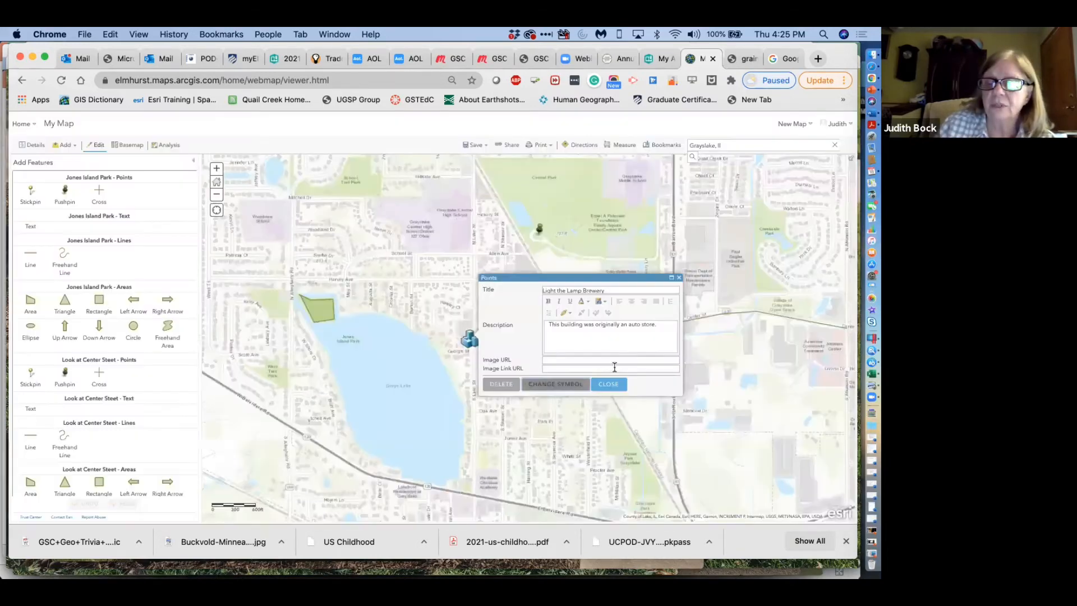
{"action": "left_click", "coordinate": [619, 385]}
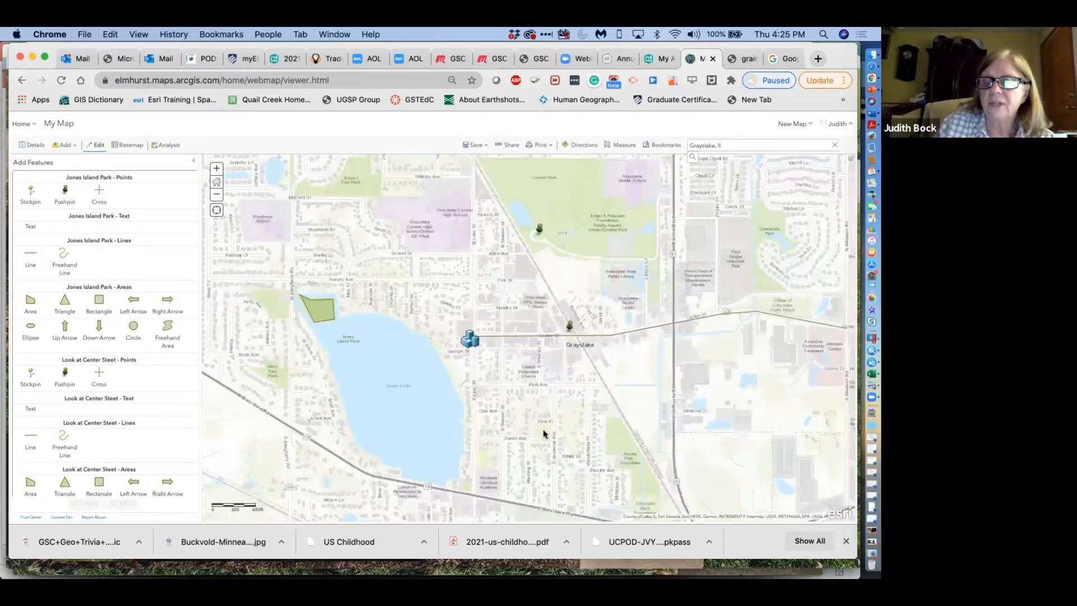
- Change the Center Street line's symbol to red #E60000 with a width of about 8 px and close its details
{"action": "left_click", "coordinate": [640, 334]}
{"action": "left_click", "coordinate": [703, 381]}
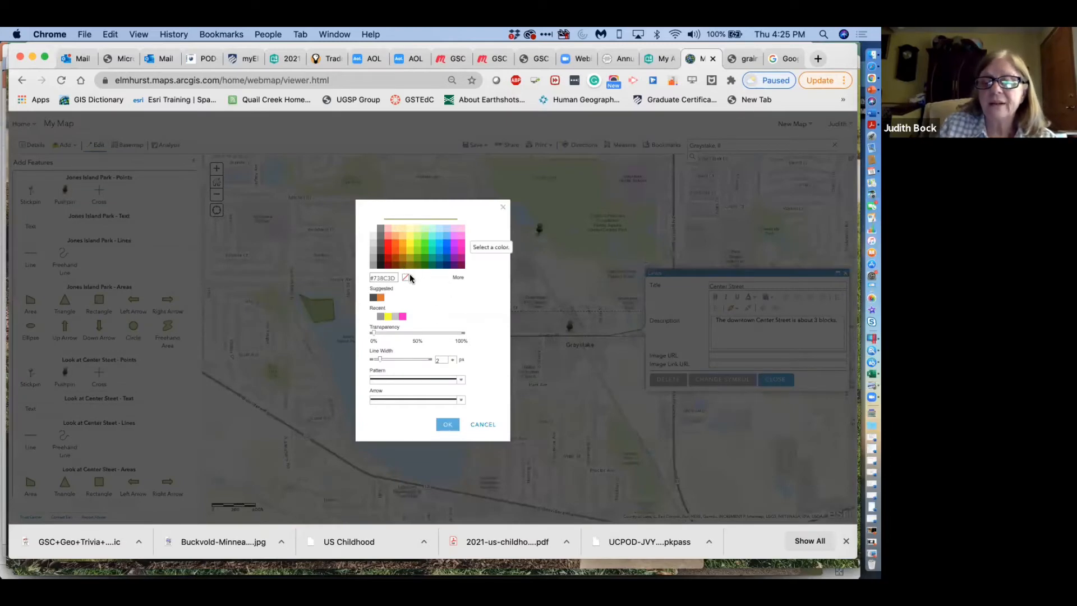
{"action": "left_click", "coordinate": [374, 298]}
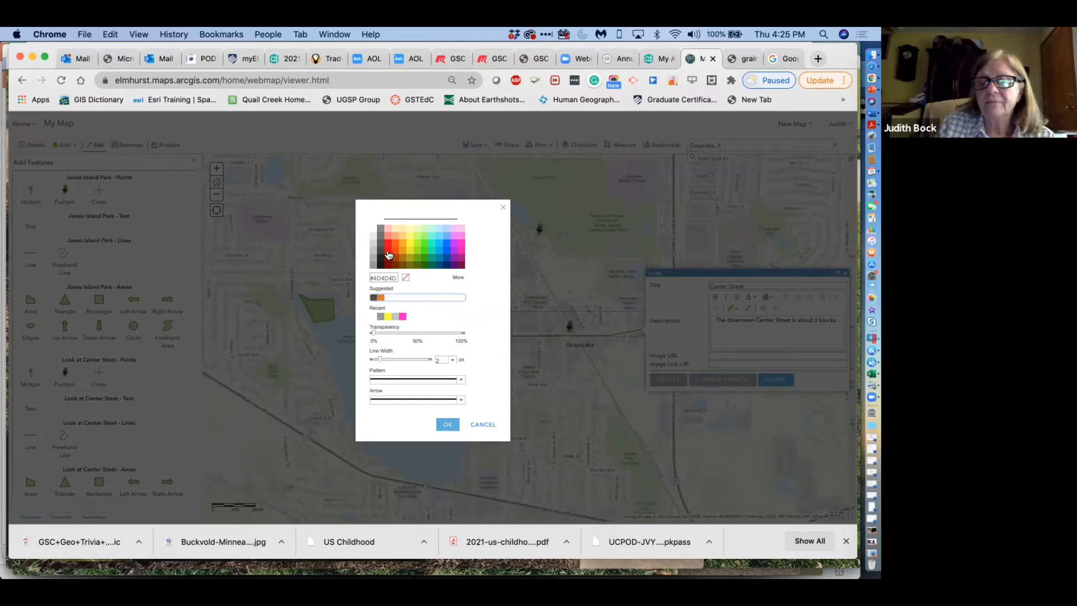
{"action": "left_click", "coordinate": [388, 248]}
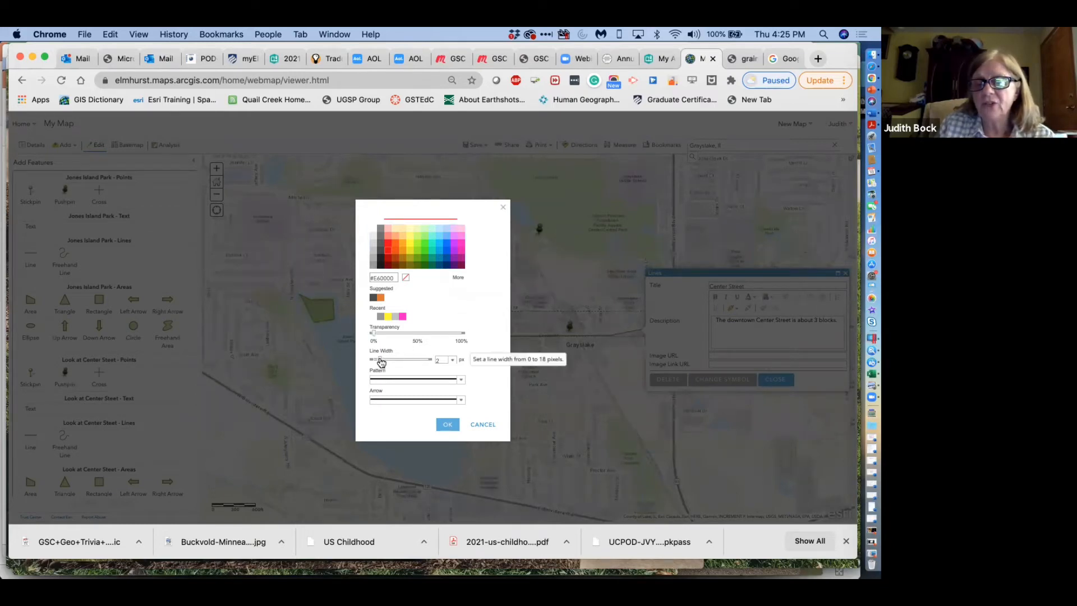
{"action": "left_click_drag", "start_coordinate": [378, 359], "coordinate": [399, 362]}
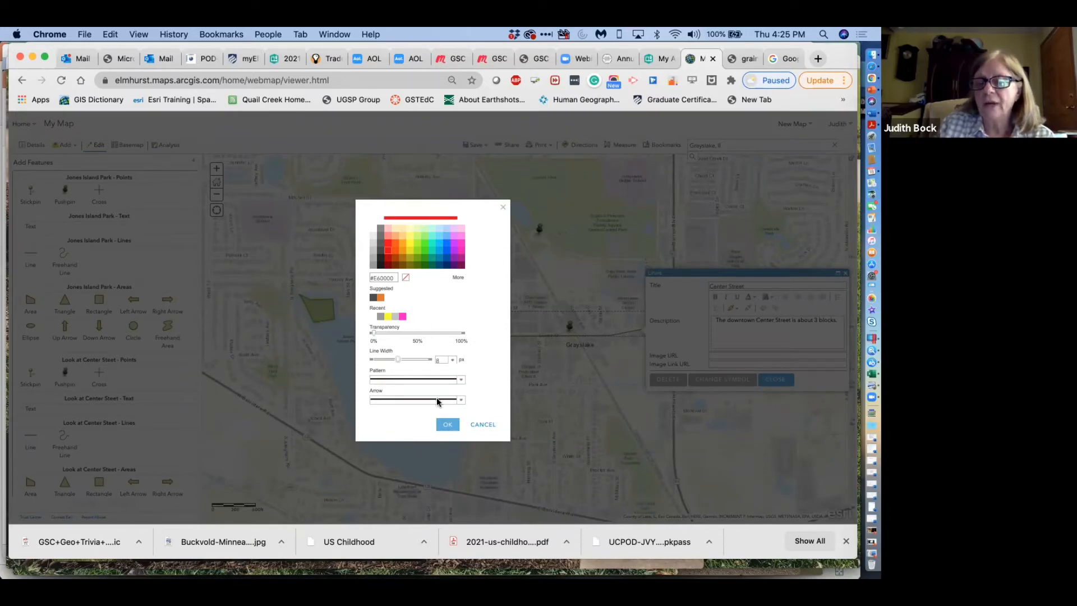
{"action": "left_click", "coordinate": [447, 425]}
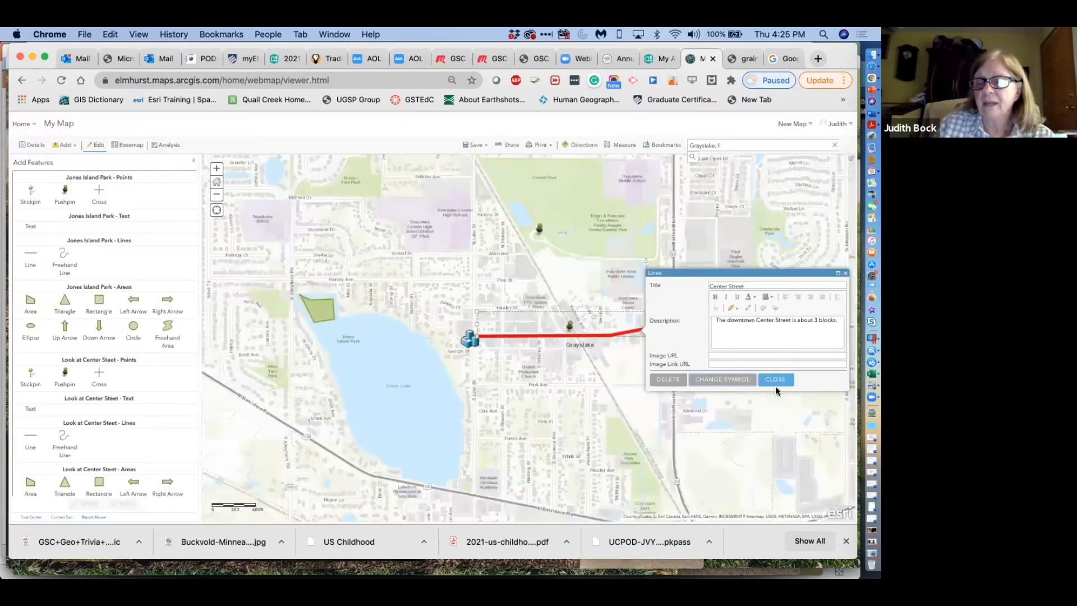
{"action": "left_click", "coordinate": [776, 382]}
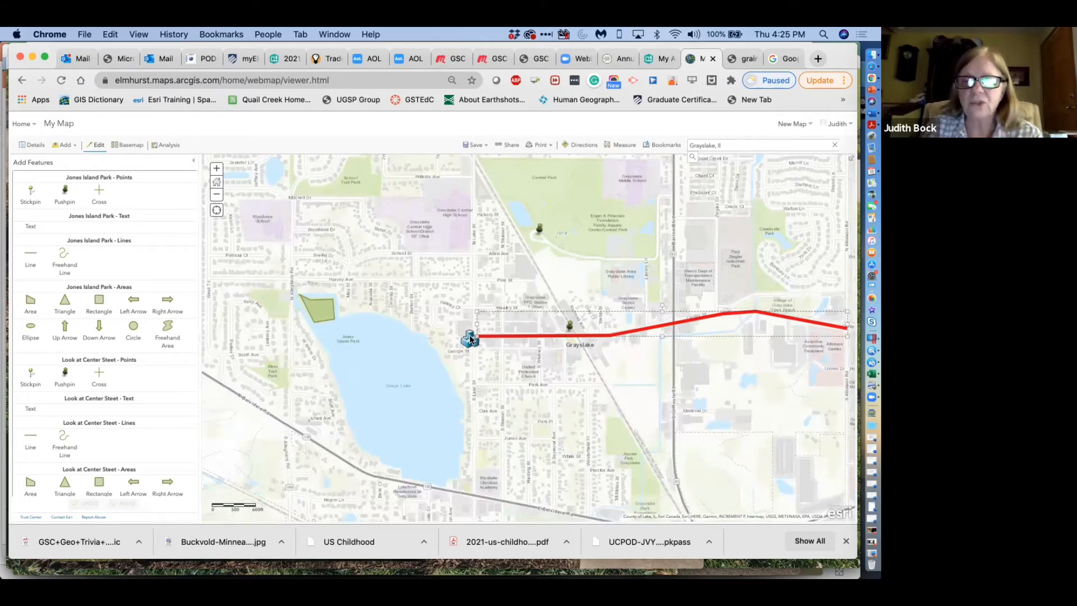
- Check the map's contents list and legend
{"action": "left_click", "coordinate": [32, 145]}
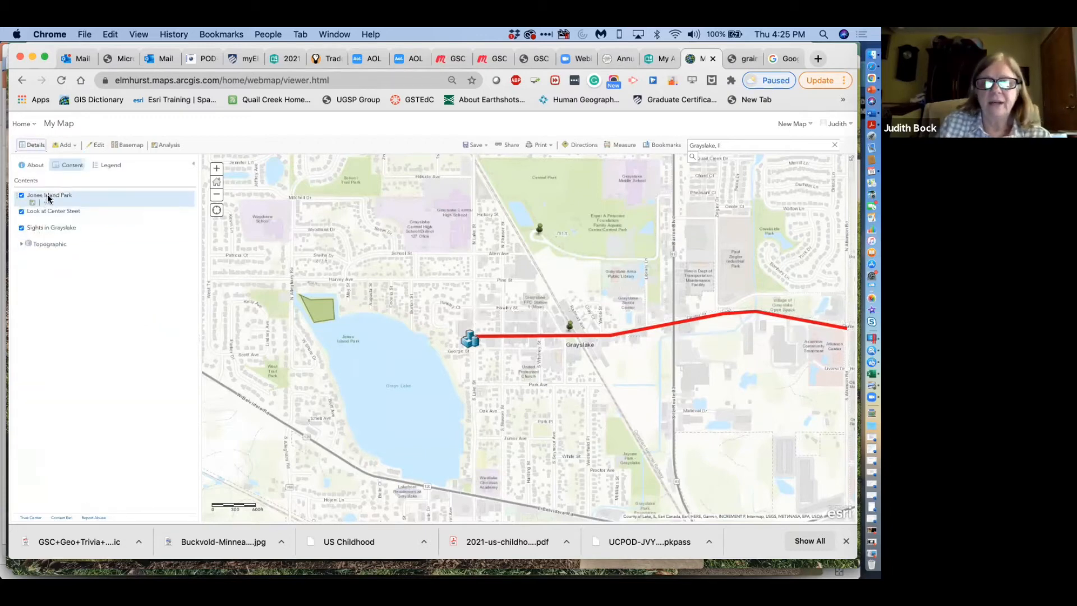
{"action": "left_click", "coordinate": [116, 165]}
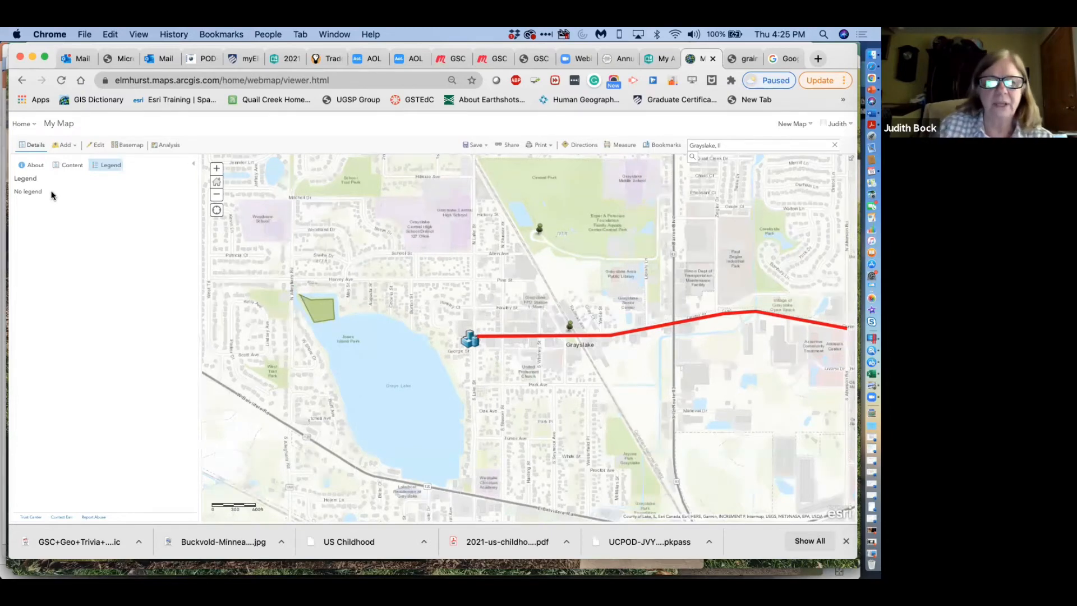
- Open the layer search on My Content and examine which other content sources can be searched
{"action": "left_click", "coordinate": [67, 145]}
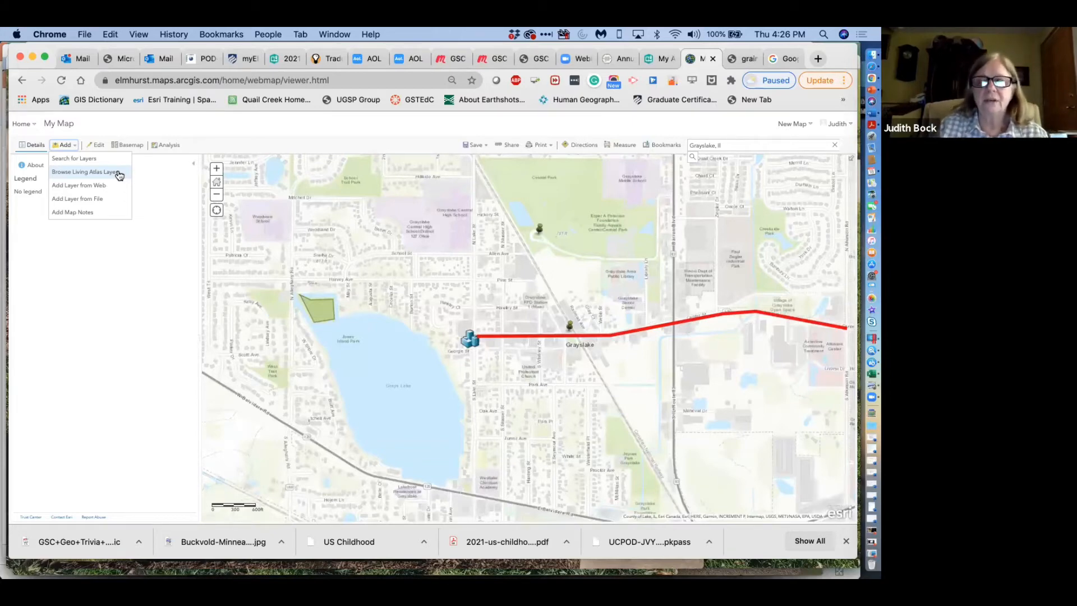
{"action": "left_click", "coordinate": [87, 159]}
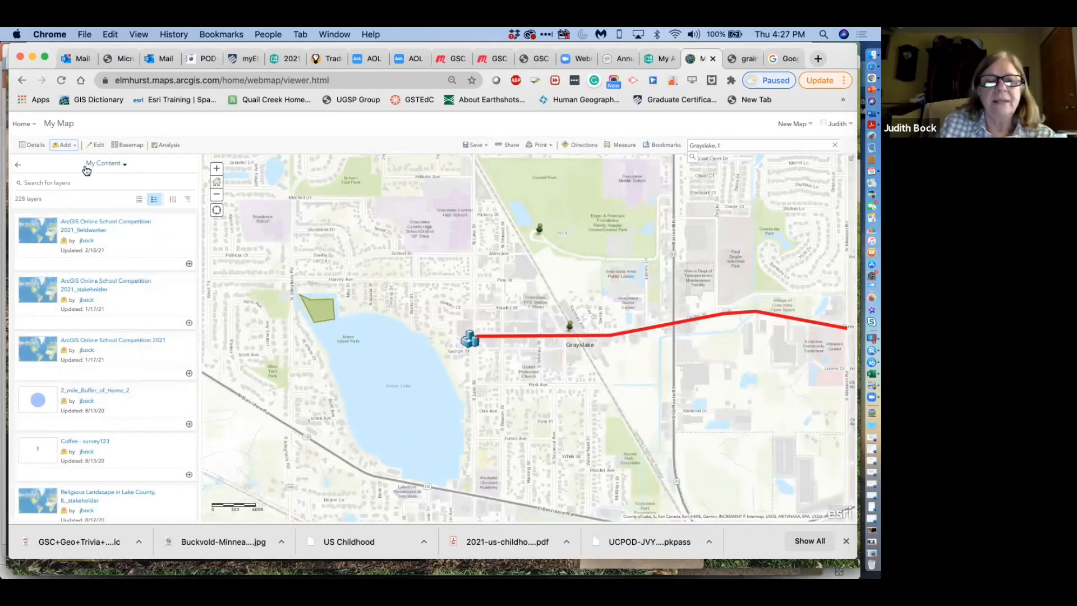
{"action": "left_click", "coordinate": [123, 164]}
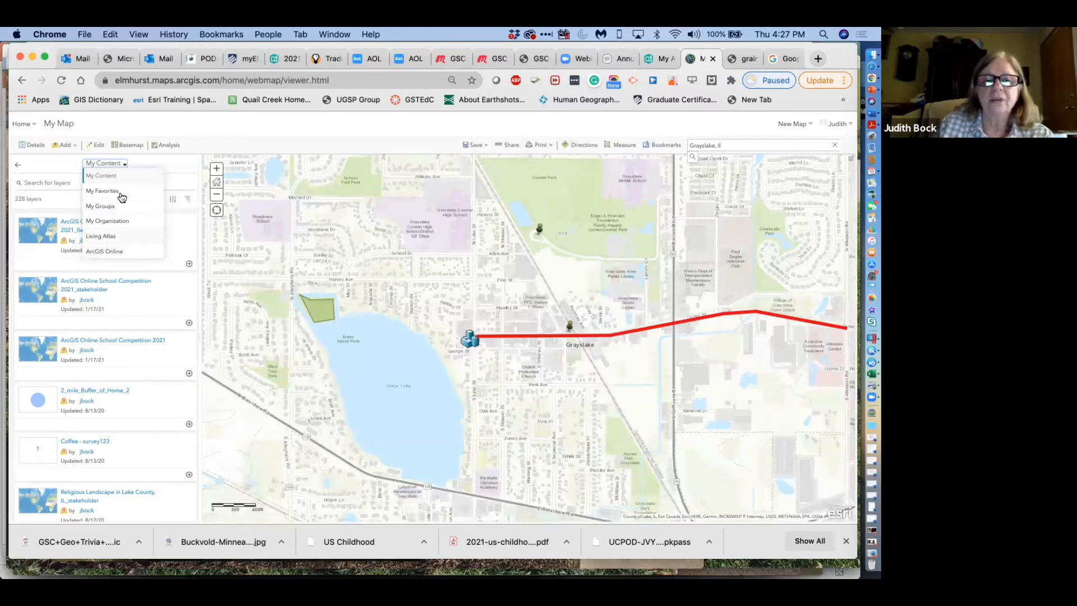
- Browse the Living Atlas layers and keep Living Atlas as the source for the layer search
{"action": "left_click", "coordinate": [66, 145]}
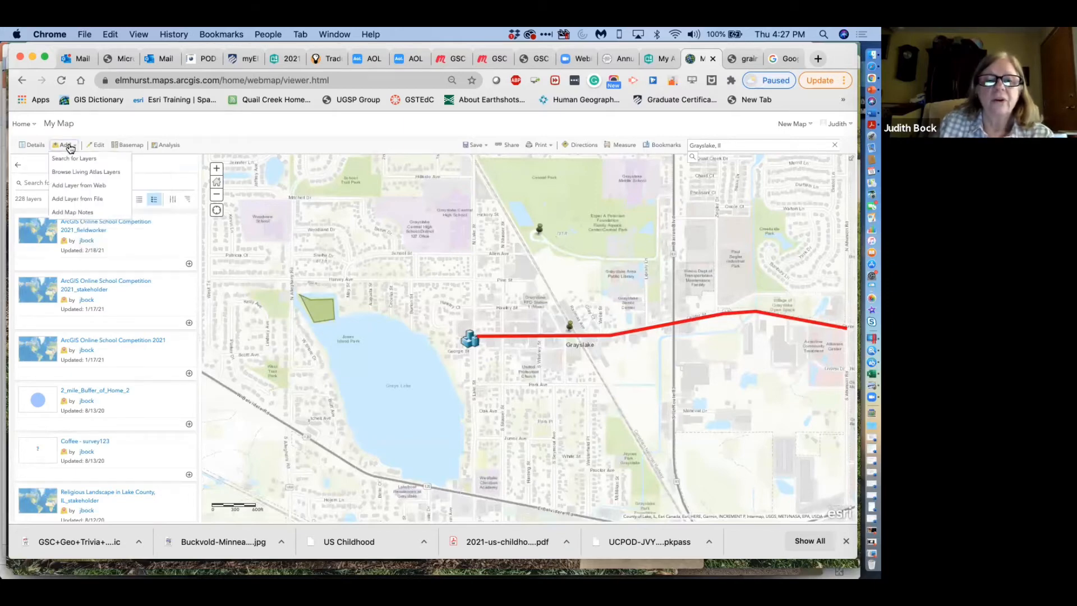
{"action": "left_click", "coordinate": [72, 174]}
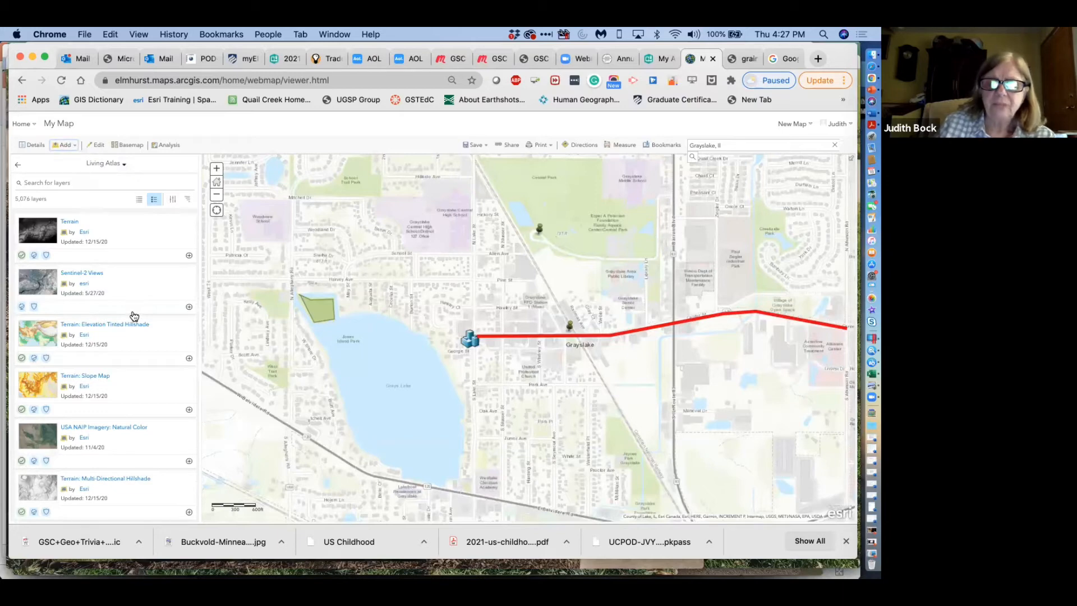
{"action": "scroll", "coordinate": [133, 314], "scroll_direction": "down", "scroll_amount": 3}
{"action": "scroll", "coordinate": [133, 313], "scroll_direction": "up", "scroll_amount": 3}
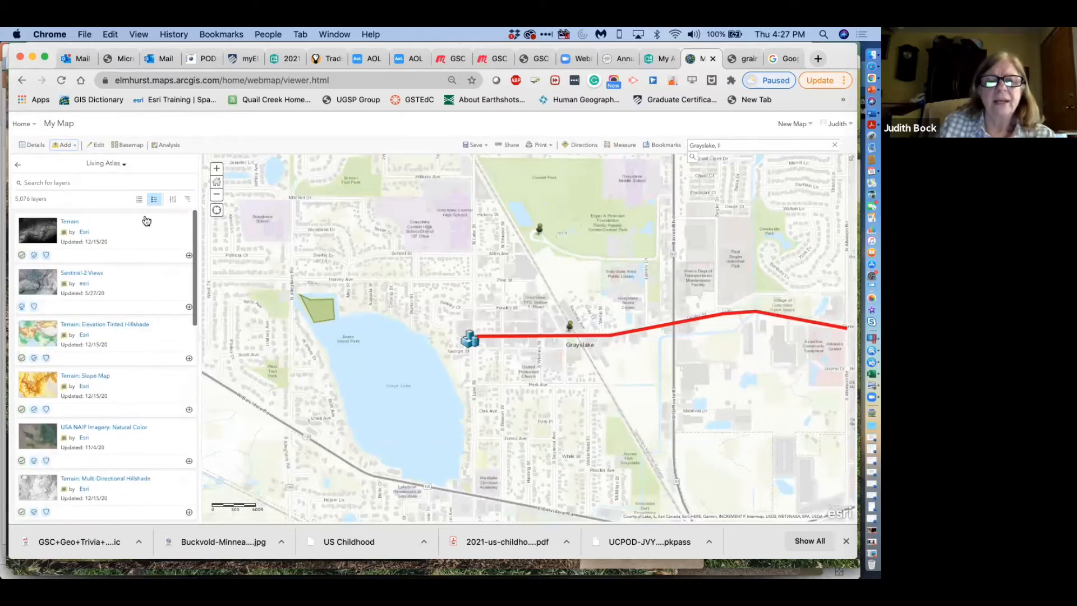
{"action": "left_click", "coordinate": [125, 166]}
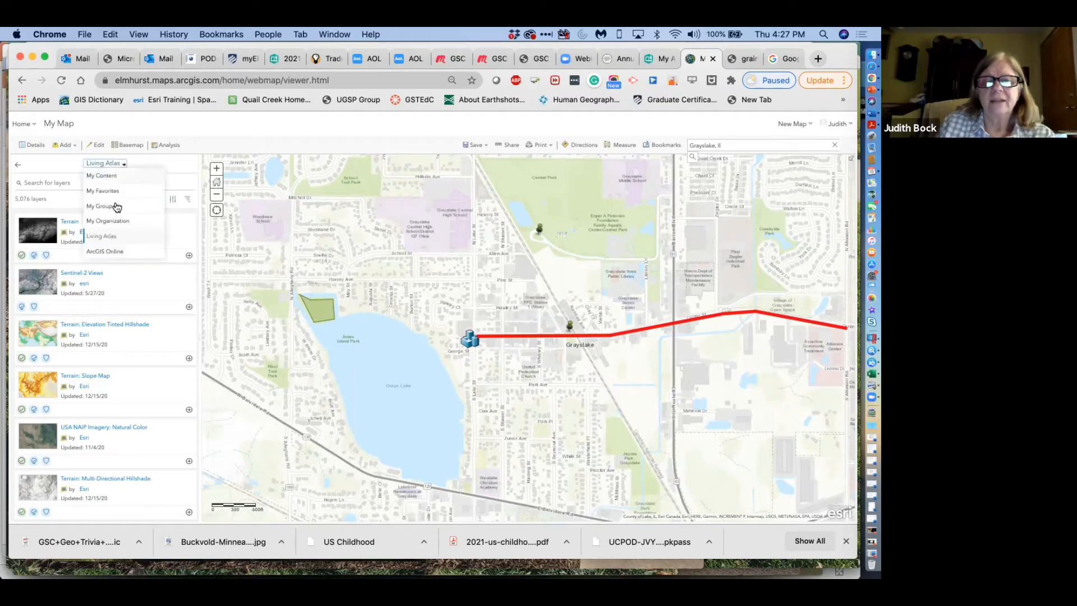
{"action": "left_click", "coordinate": [111, 236]}
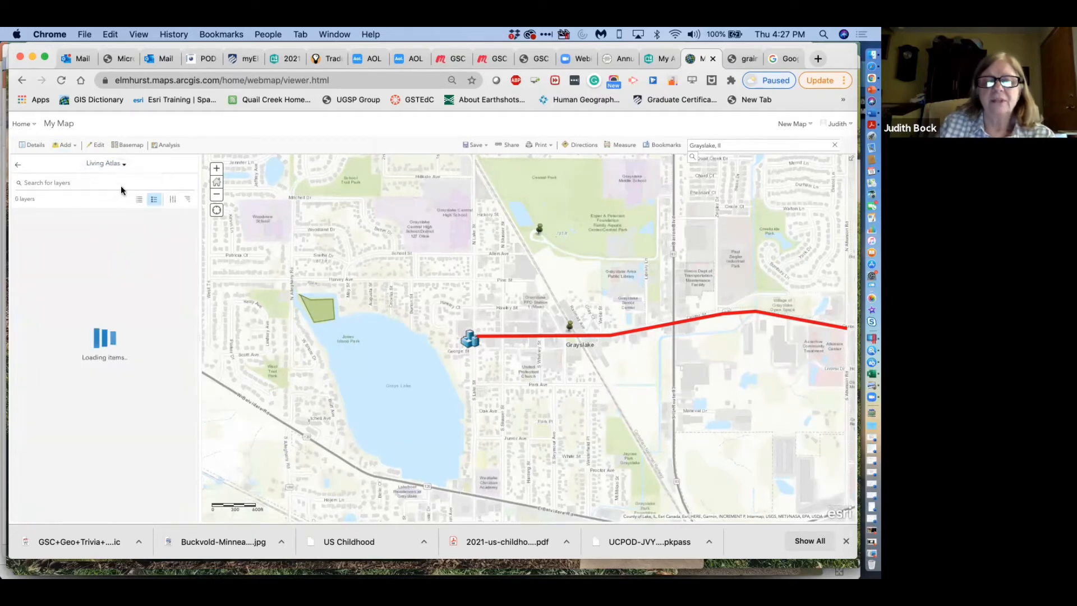
- Search the Living Atlas for Census 2020 and look through the matching layers
{"action": "left_click", "coordinate": [77, 183]}
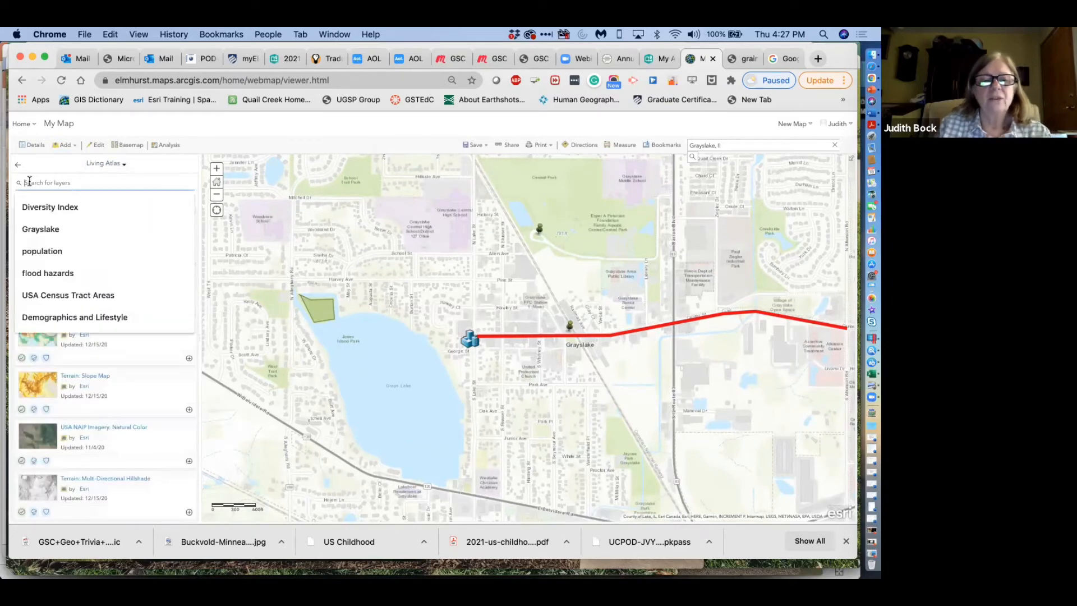
{"action": "type", "text": "Cen"}
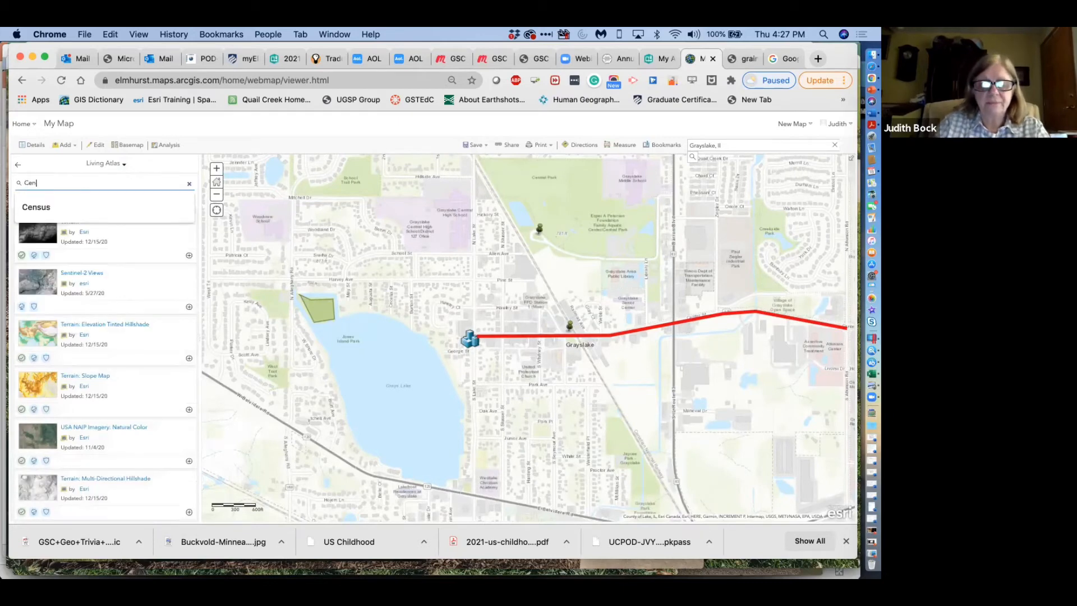
{"action": "type", "text": "sus 2020"}
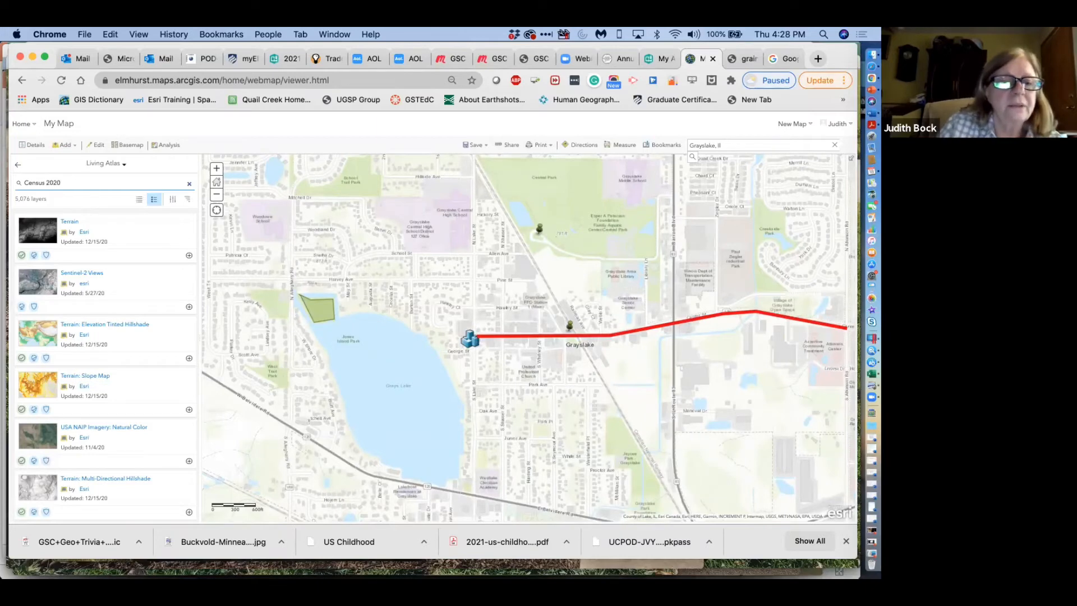
{"action": "key", "text": "Return"}
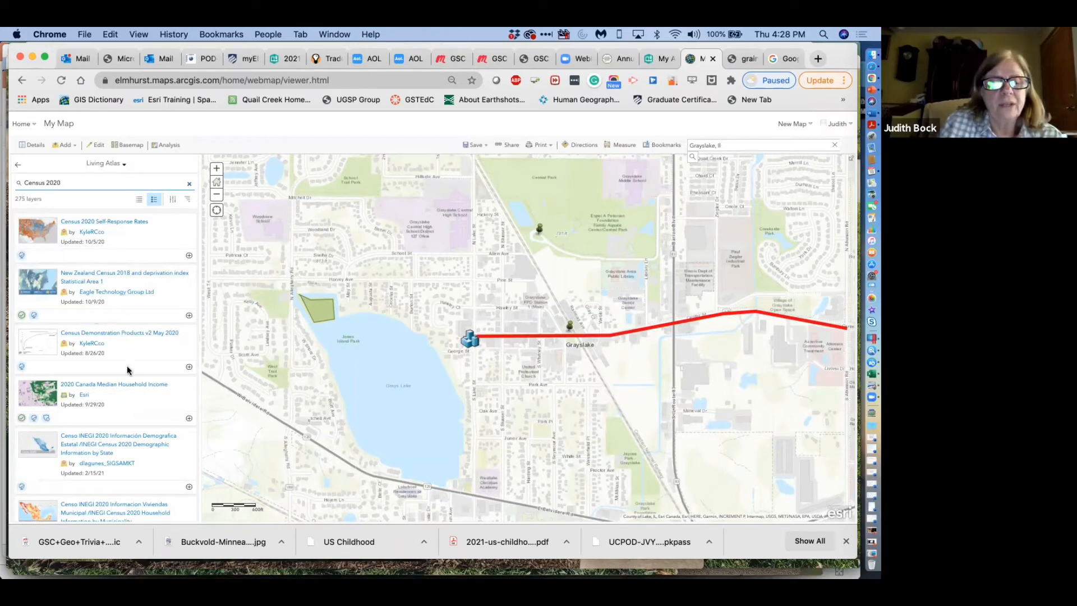
{"action": "scroll", "coordinate": [159, 338], "scroll_direction": "down", "scroll_amount": 5}
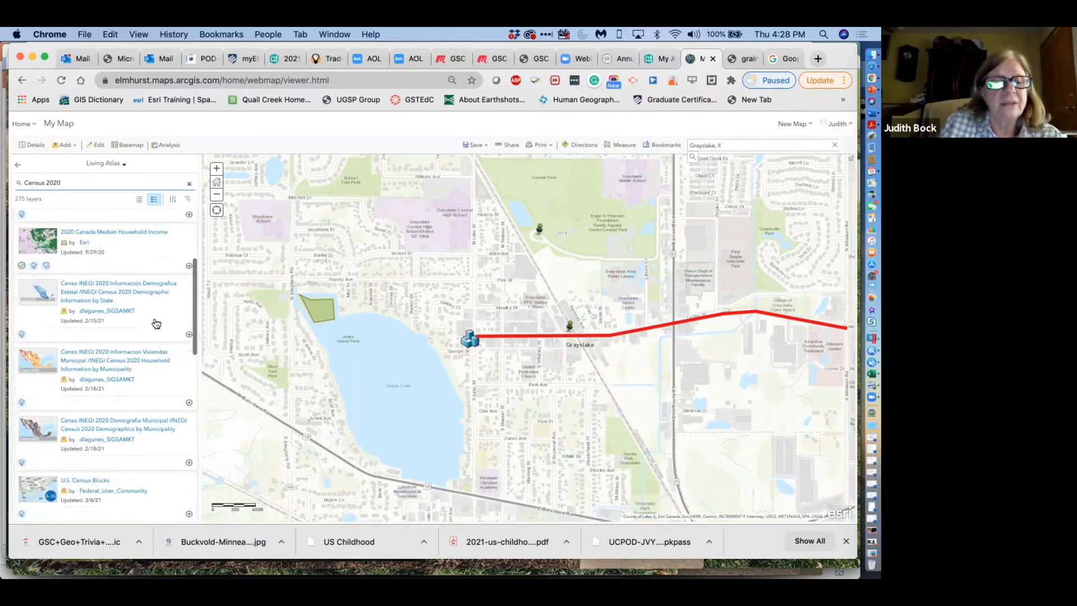
{"action": "scroll", "coordinate": [157, 324], "scroll_direction": "down", "scroll_amount": 3}
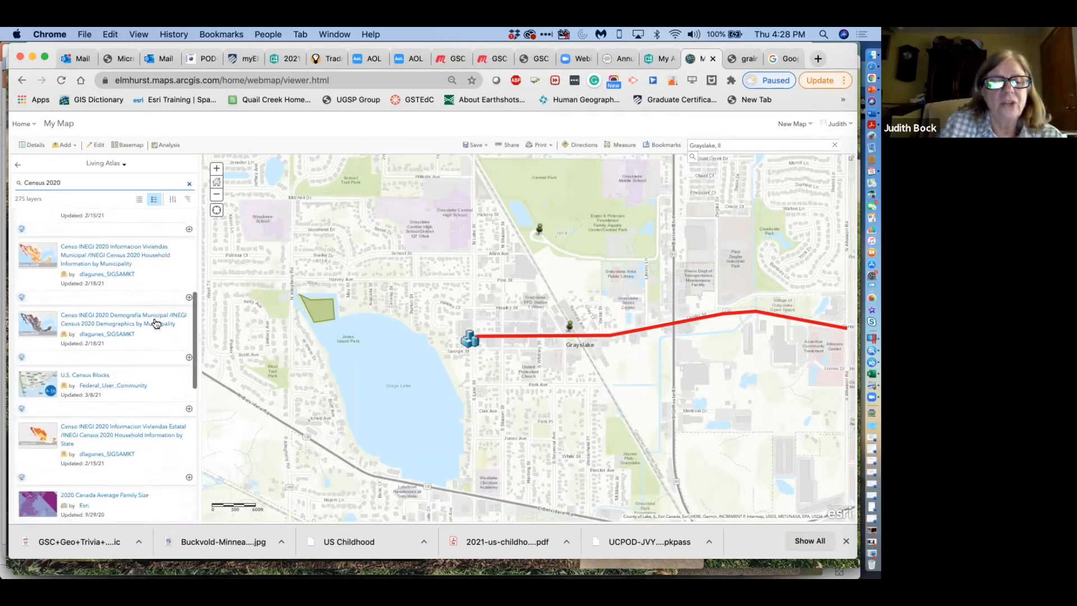
{"action": "scroll", "coordinate": [157, 324], "scroll_direction": "down", "scroll_amount": 1}
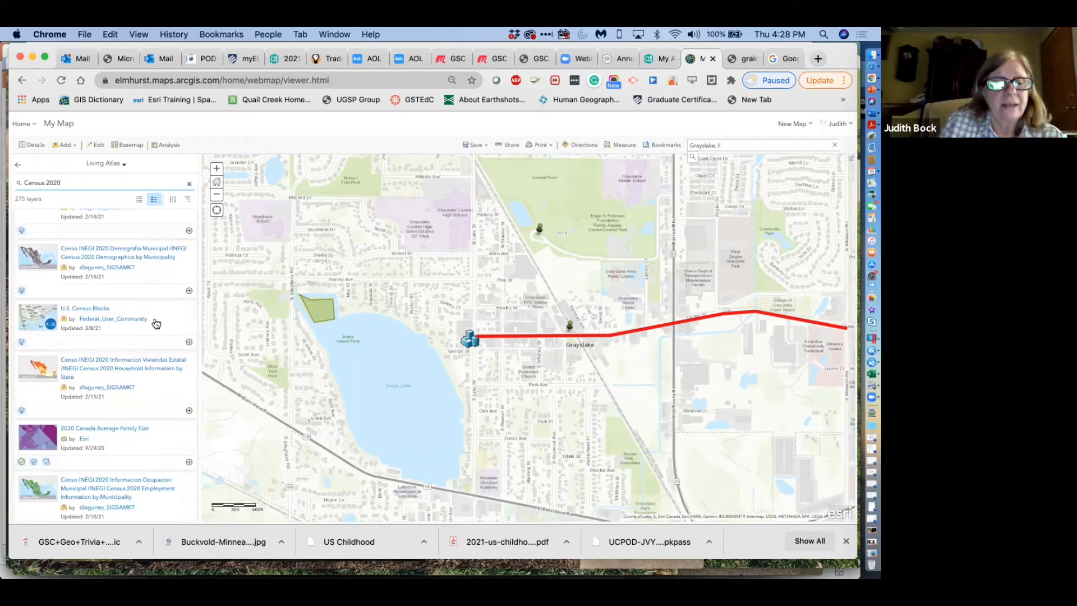
{"action": "scroll", "coordinate": [124, 313], "scroll_direction": "up", "scroll_amount": 10}
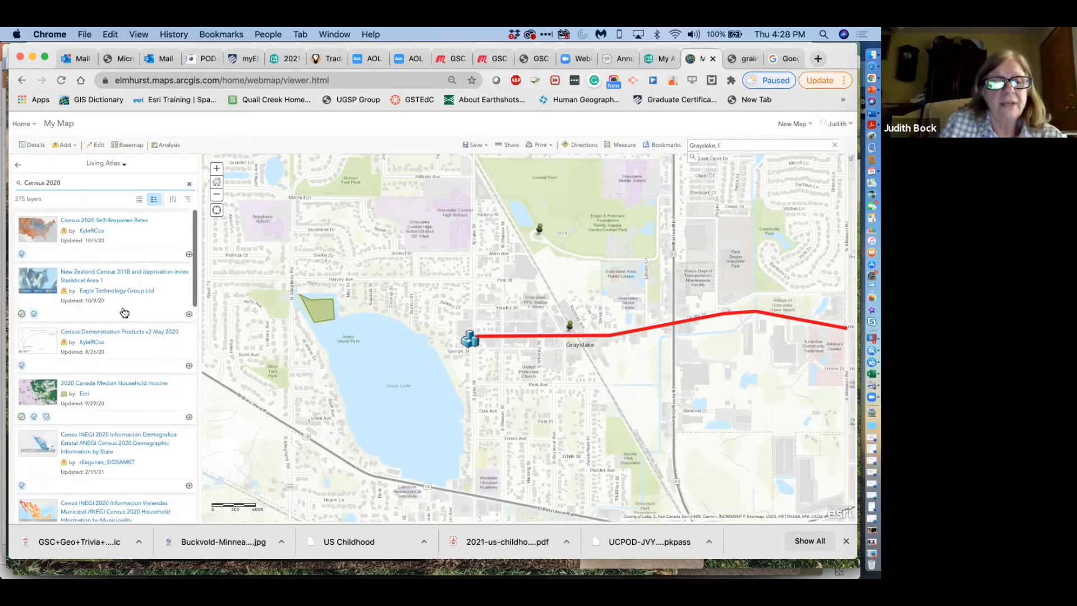
- Add the Census 2020 Self-Response Rates layer to the map and show the map's contents list
{"action": "left_click", "coordinate": [130, 232]}
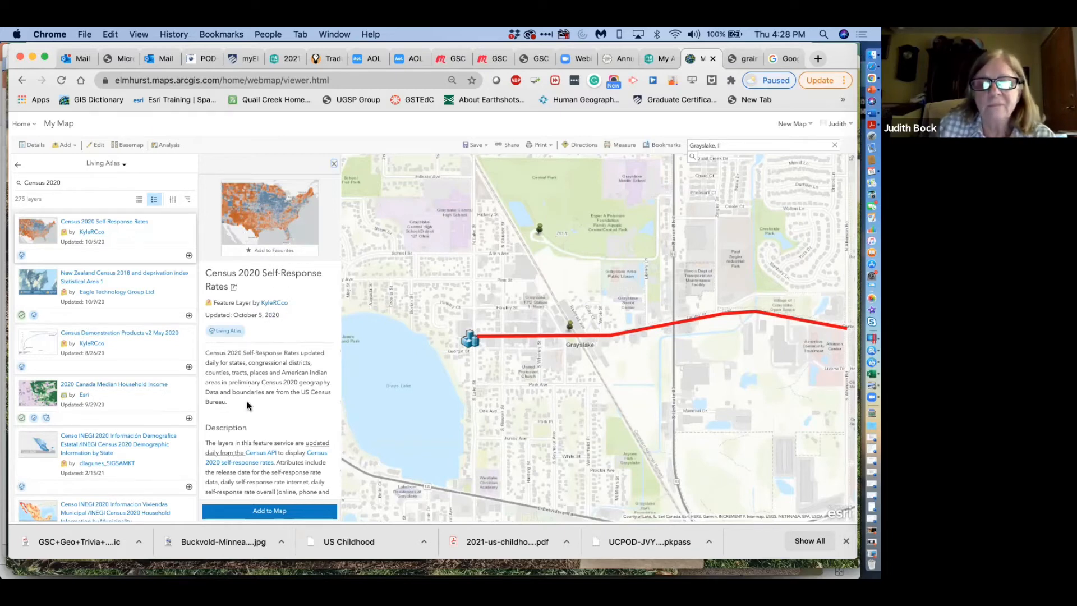
{"action": "left_click", "coordinate": [269, 512]}
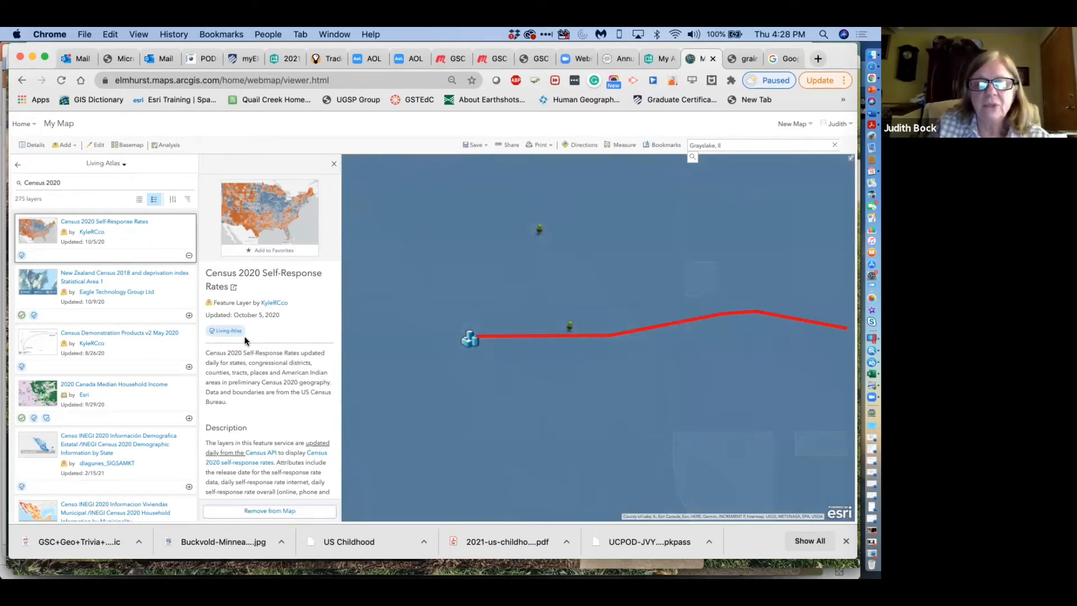
{"action": "left_click", "coordinate": [334, 164]}
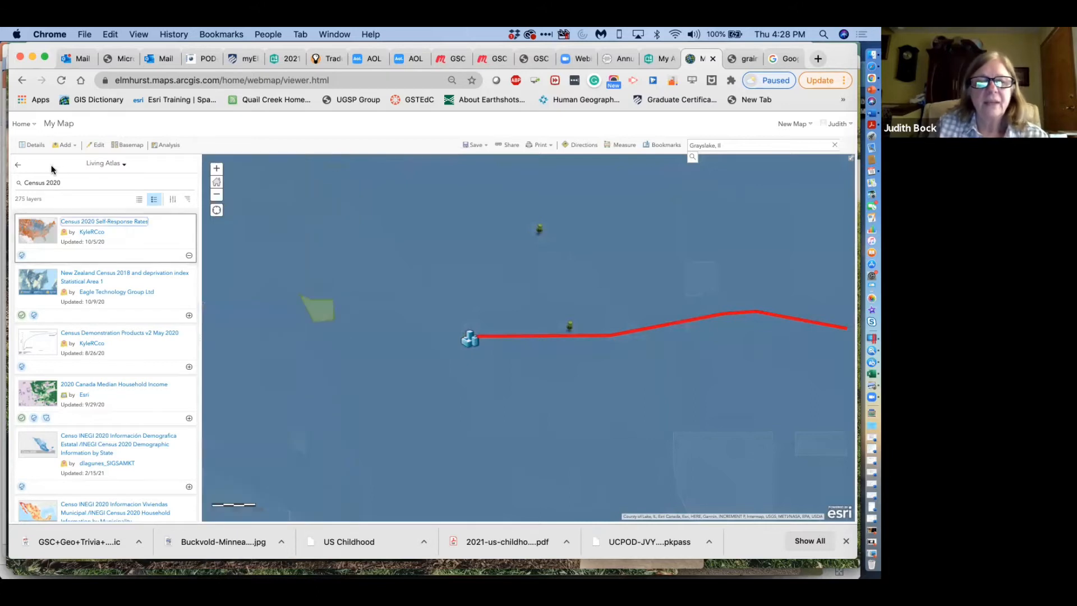
{"action": "left_click", "coordinate": [16, 166]}
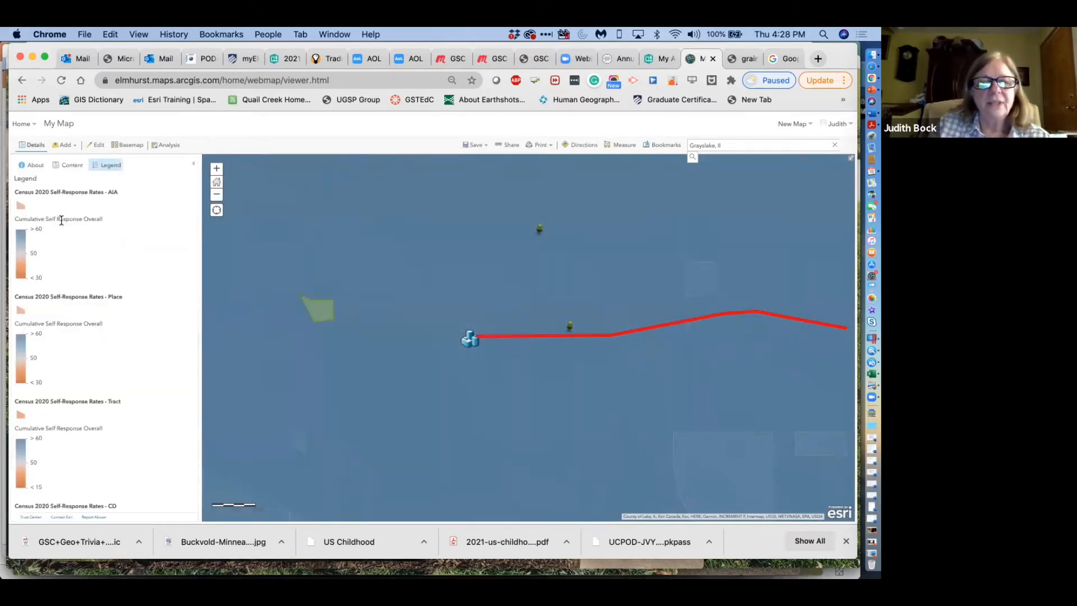
{"action": "left_click", "coordinate": [217, 196]}
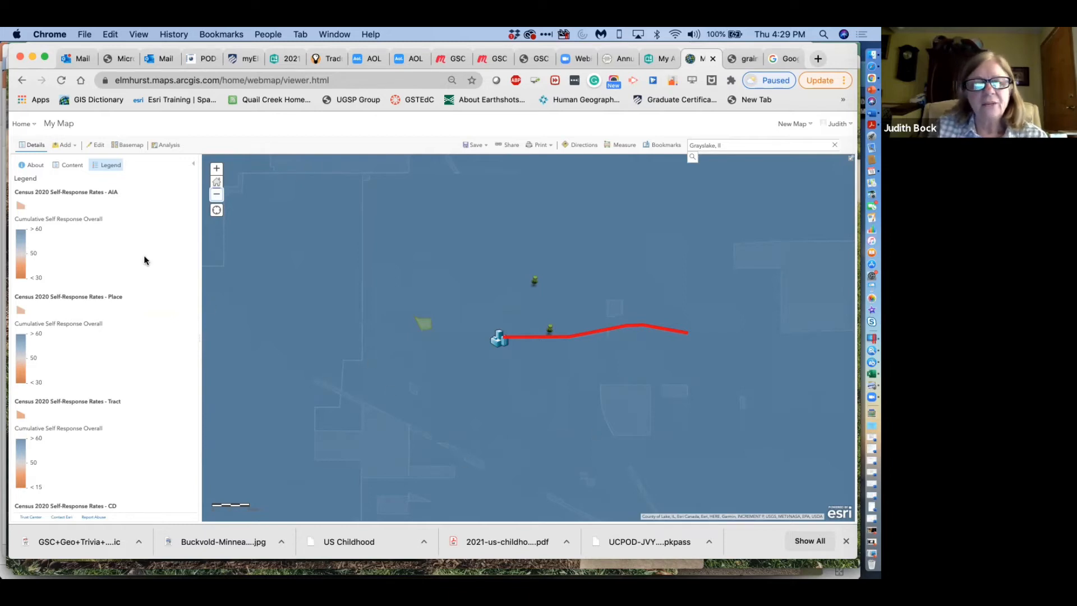
{"action": "left_click", "coordinate": [61, 167]}
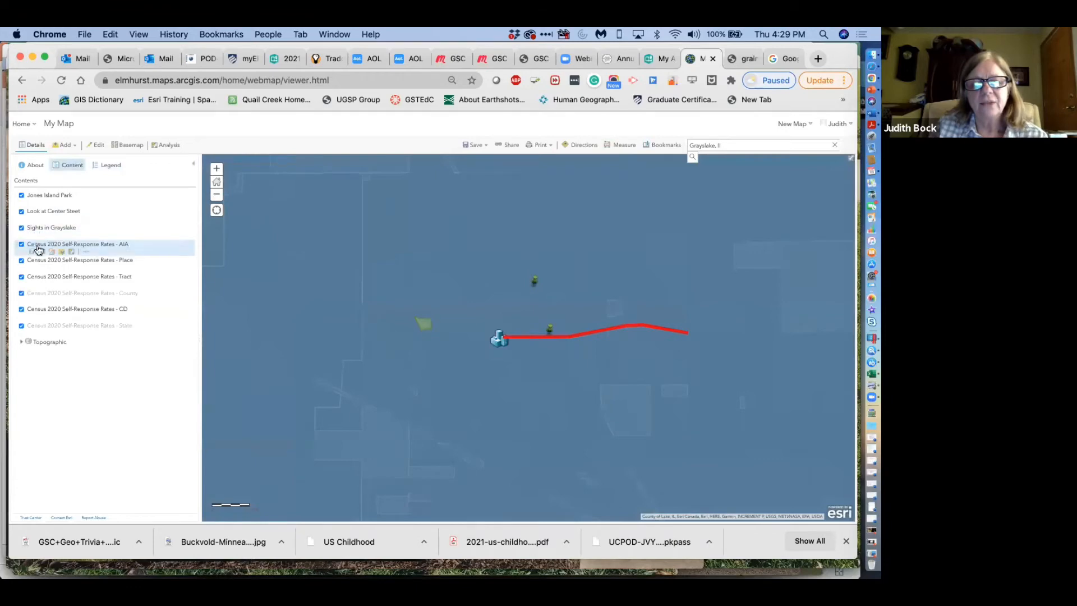
- Raise the transparency of the Census 2020 Self-Response Rates - AIA layer to about 80%
{"action": "left_click", "coordinate": [87, 254]}
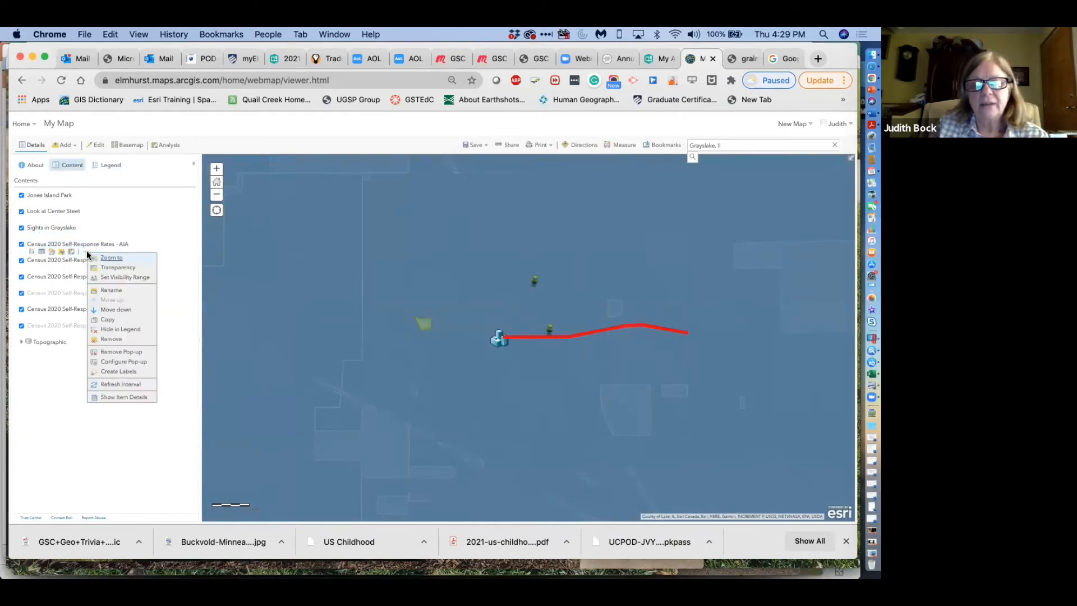
{"action": "mouse_move", "coordinate": [106, 270]}
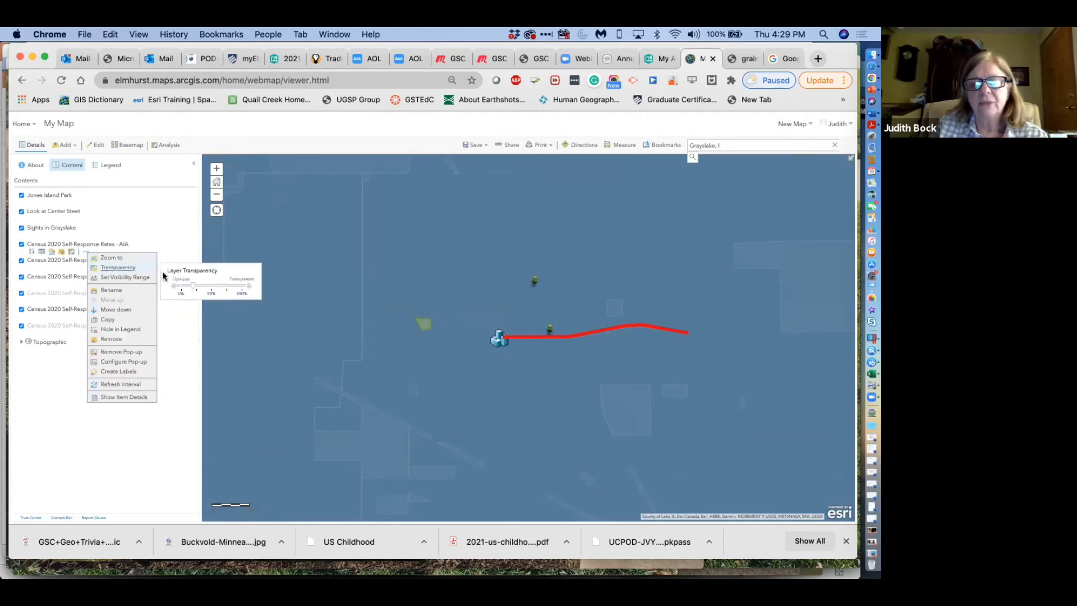
{"action": "left_click_drag", "start_coordinate": [192, 287], "coordinate": [230, 290]}
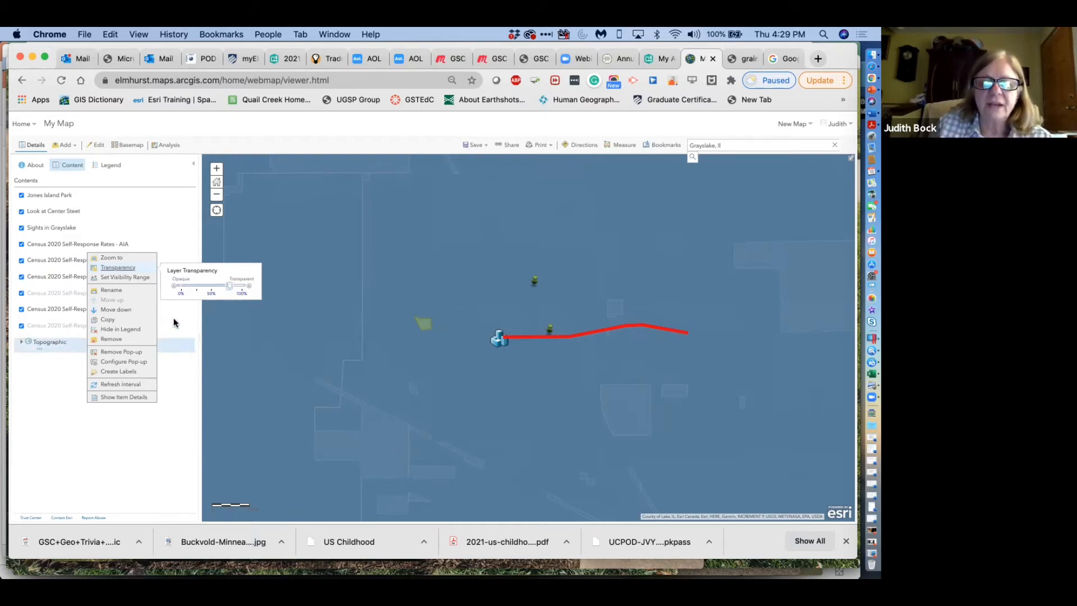
{"action": "left_click", "coordinate": [160, 209]}
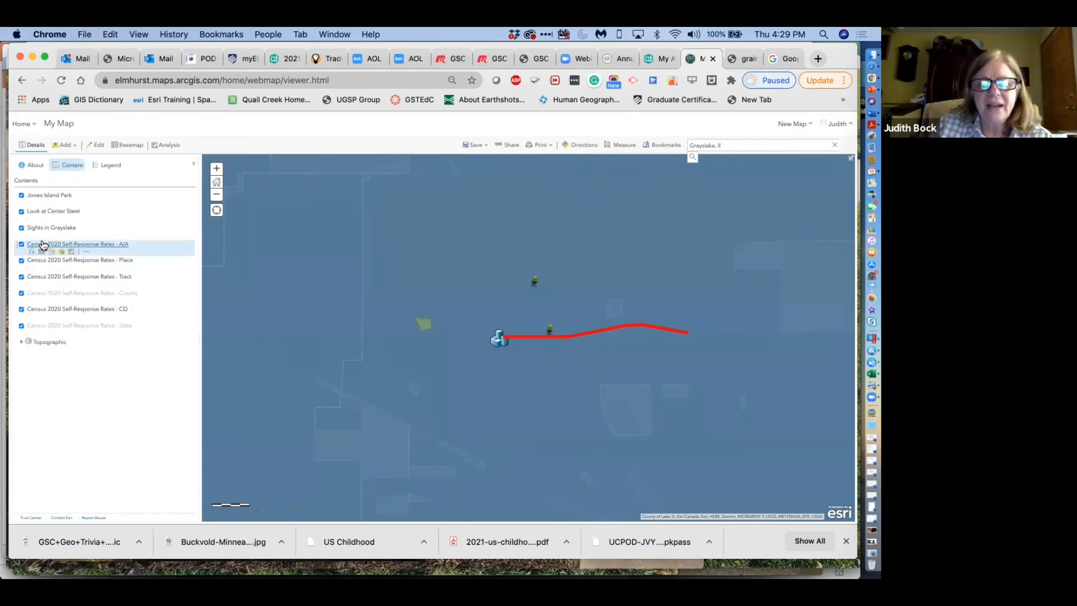
- Remove the AIA, Place and Tract layers of the Census 2020 Self-Response Rates from the map
{"action": "left_click", "coordinate": [86, 253]}
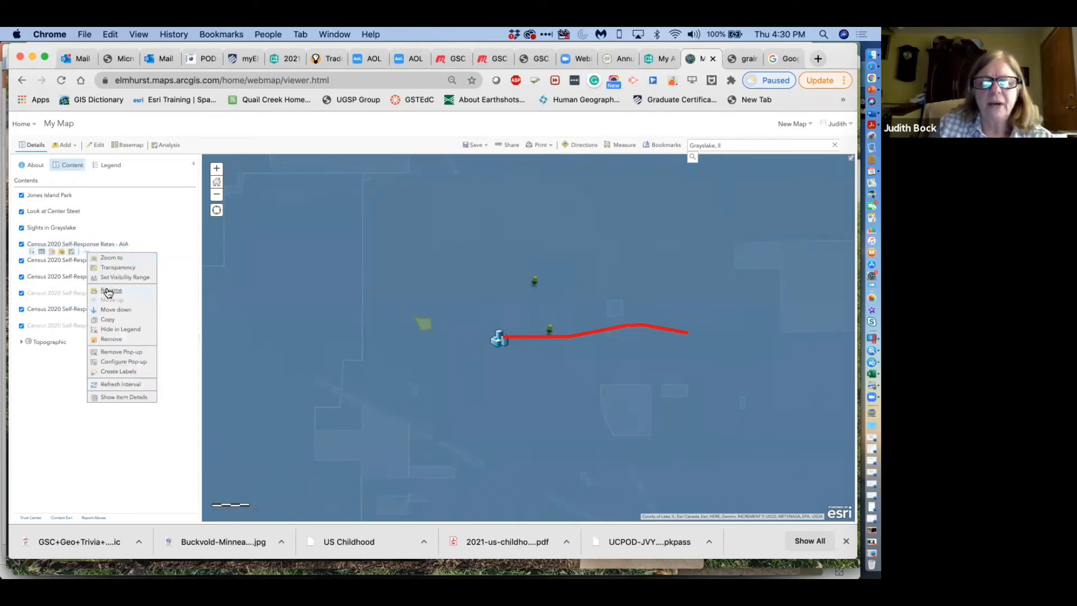
{"action": "left_click", "coordinate": [110, 340]}
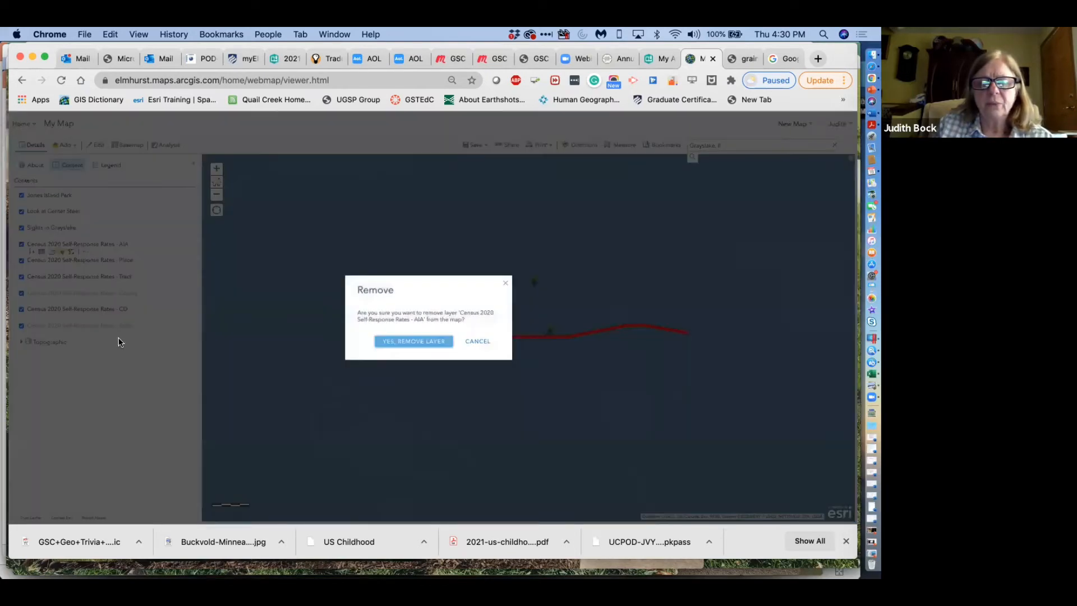
{"action": "left_click", "coordinate": [402, 340]}
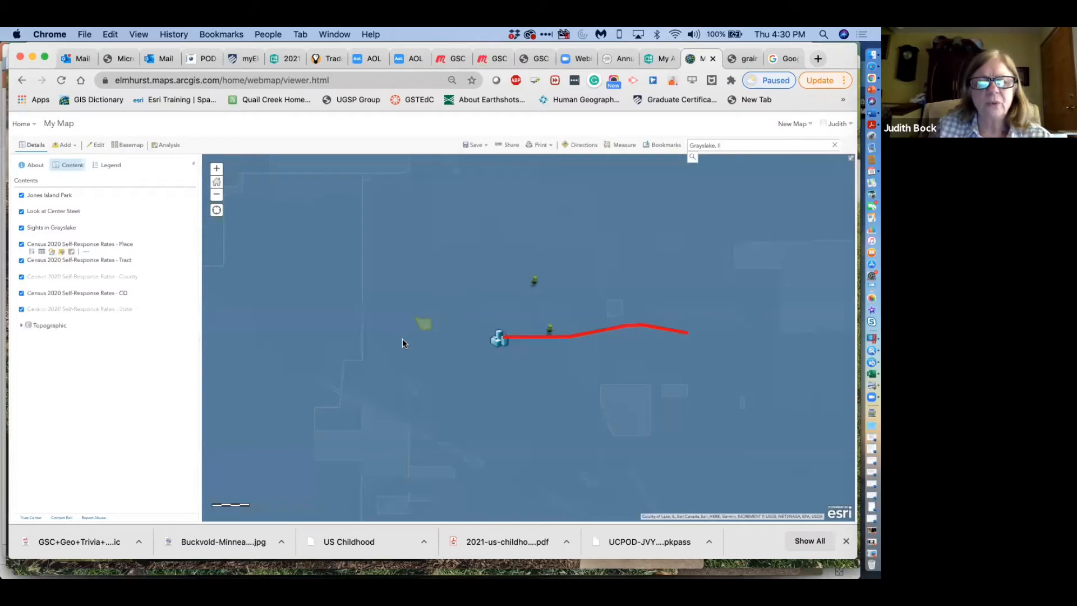
{"action": "left_click", "coordinate": [86, 251]}
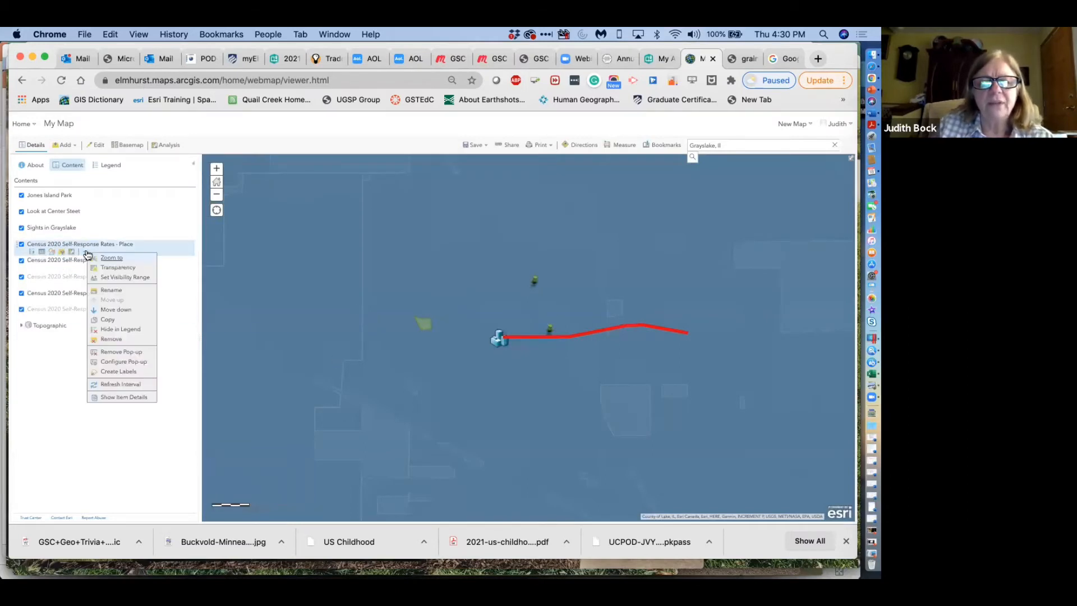
{"action": "left_click", "coordinate": [114, 339]}
{"action": "left_click", "coordinate": [385, 342]}
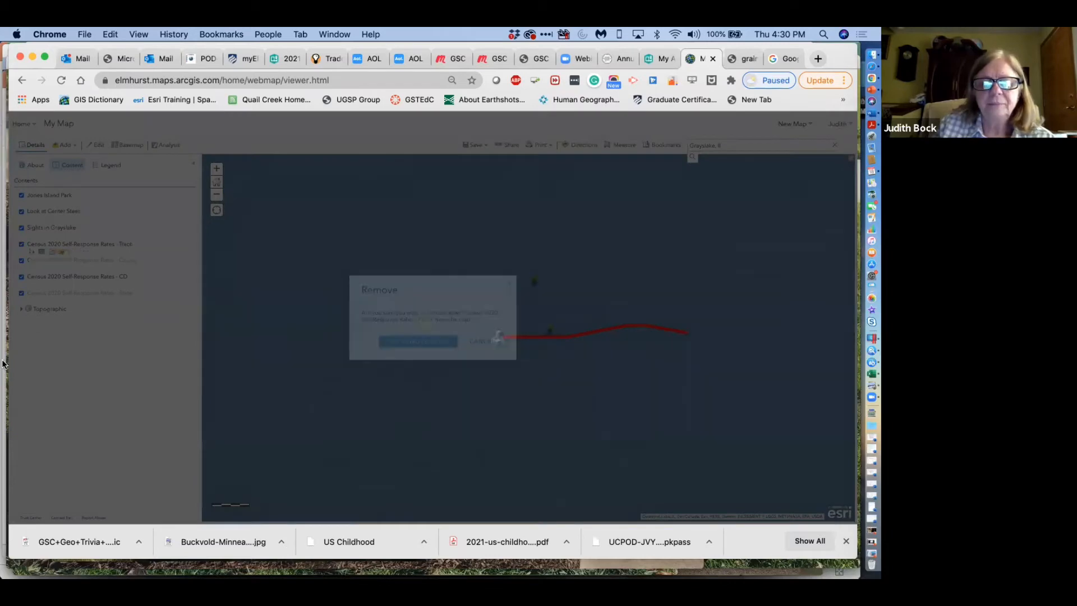
{"action": "left_click", "coordinate": [86, 252]}
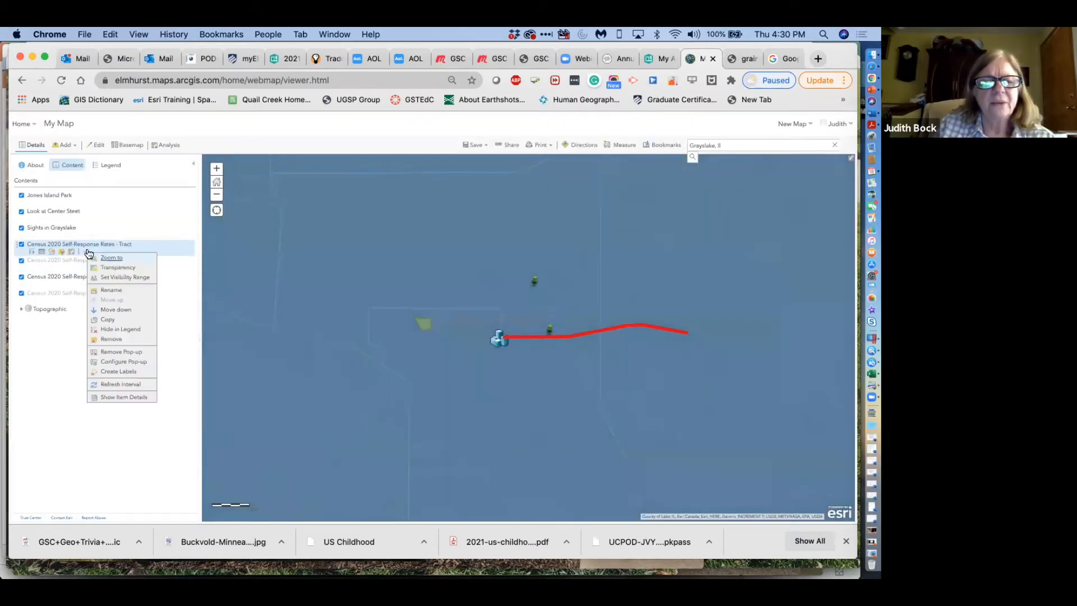
{"action": "left_click", "coordinate": [117, 339]}
{"action": "left_click", "coordinate": [410, 341]}
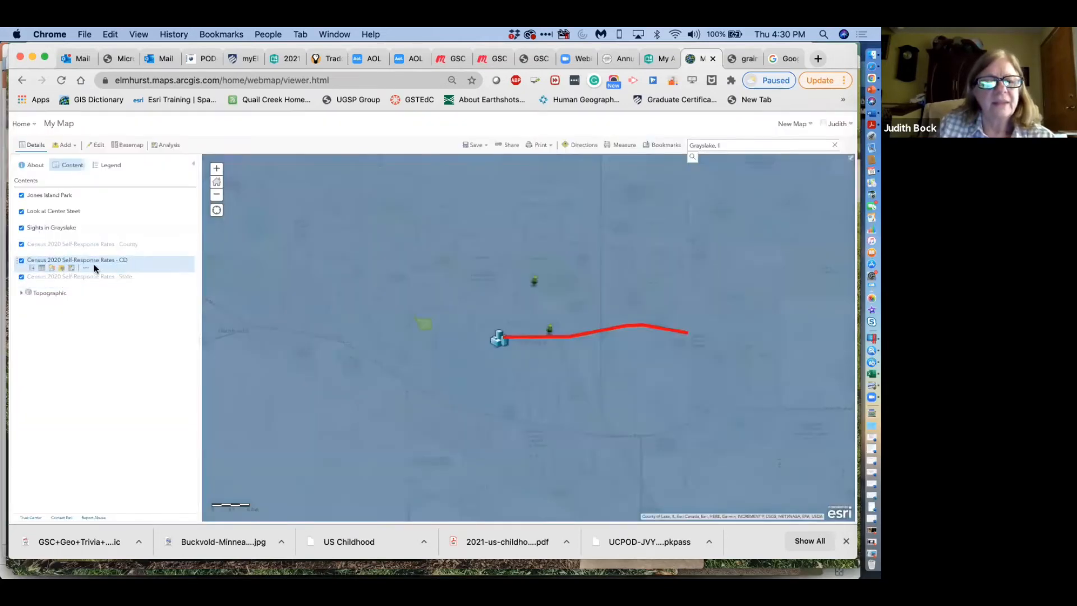
- Set the transparency of the Census 2020 Self-Response Rates - CD layer to 0%, fully opaque
{"action": "left_click", "coordinate": [86, 271]}
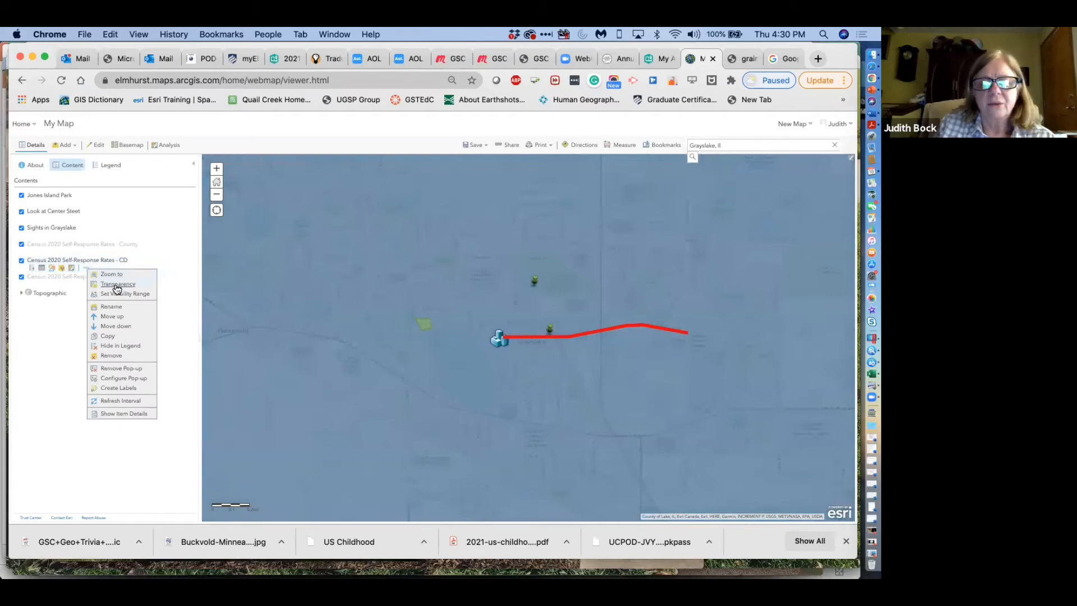
{"action": "left_click", "coordinate": [115, 284]}
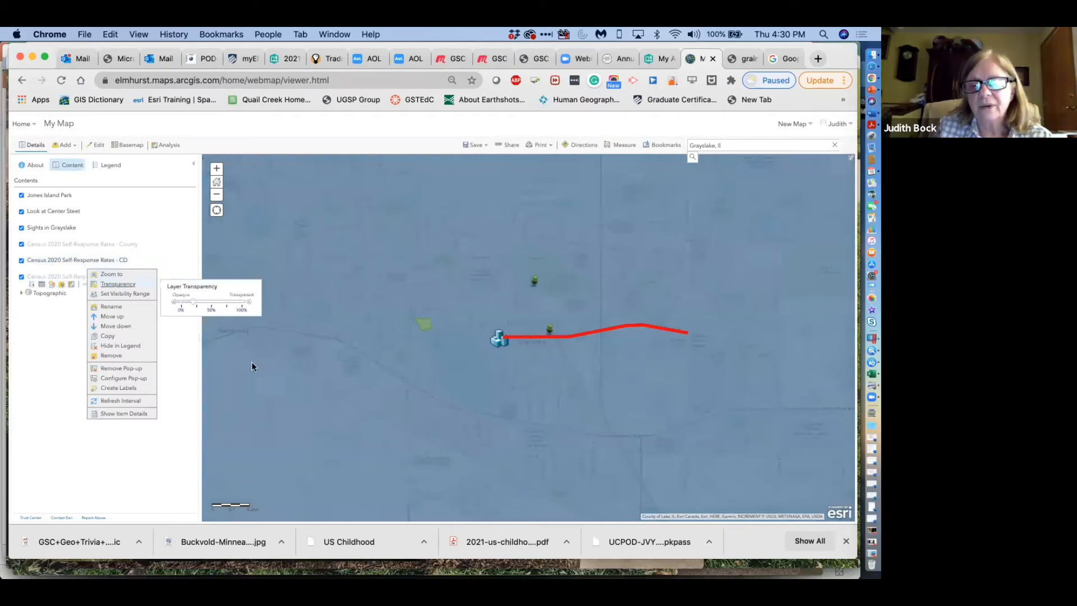
{"action": "left_click_drag", "start_coordinate": [192, 303], "coordinate": [164, 298]}
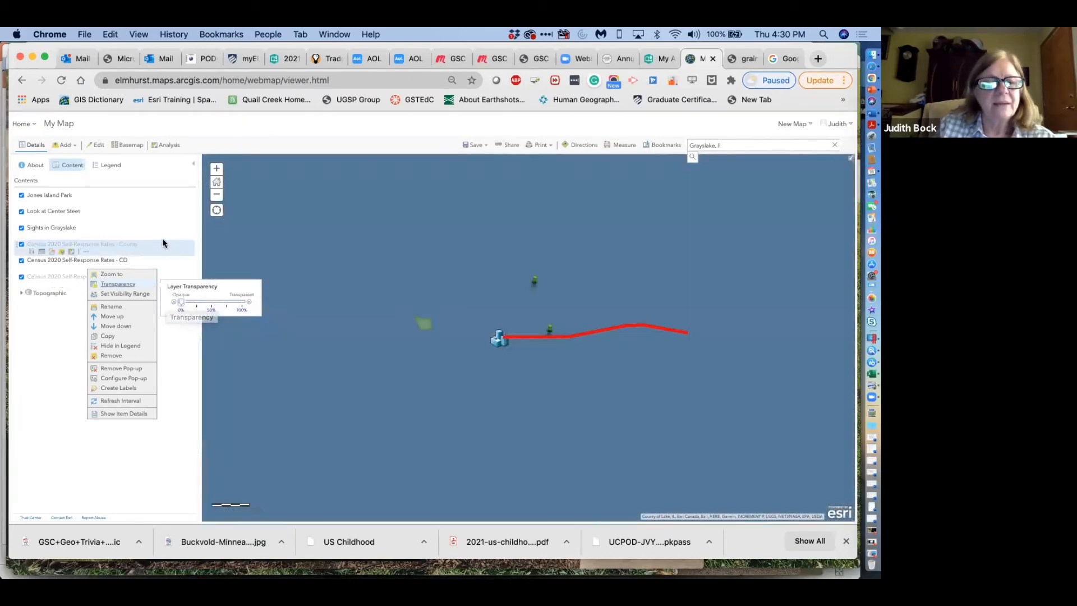
{"action": "left_click", "coordinate": [110, 348]}
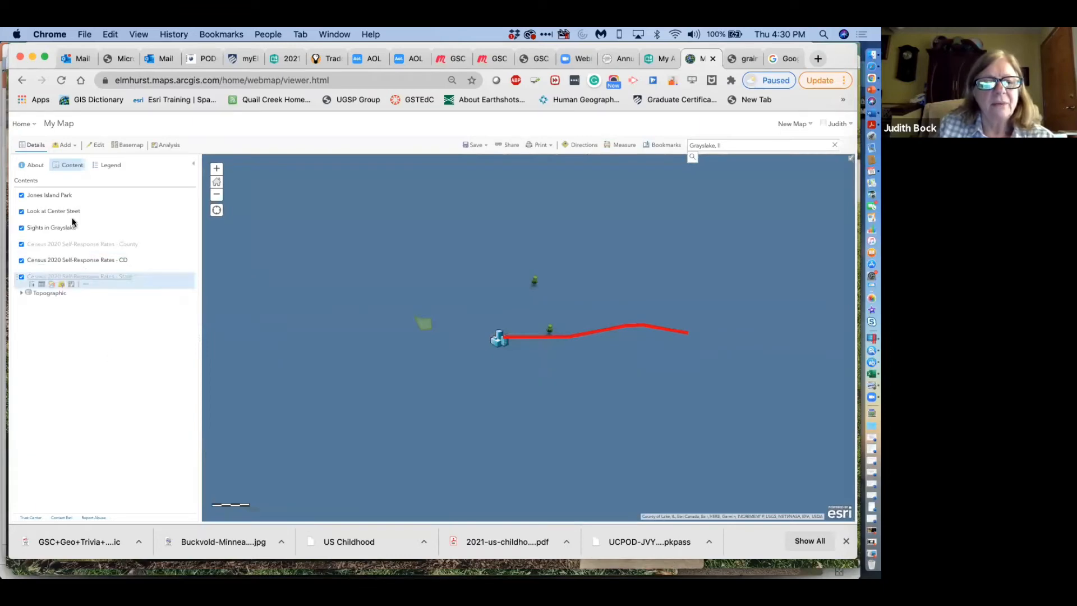
- Remove the Census 2020 Self-Response Rates - CD layer from the map and turn off the County layer
{"action": "left_click", "coordinate": [87, 266]}
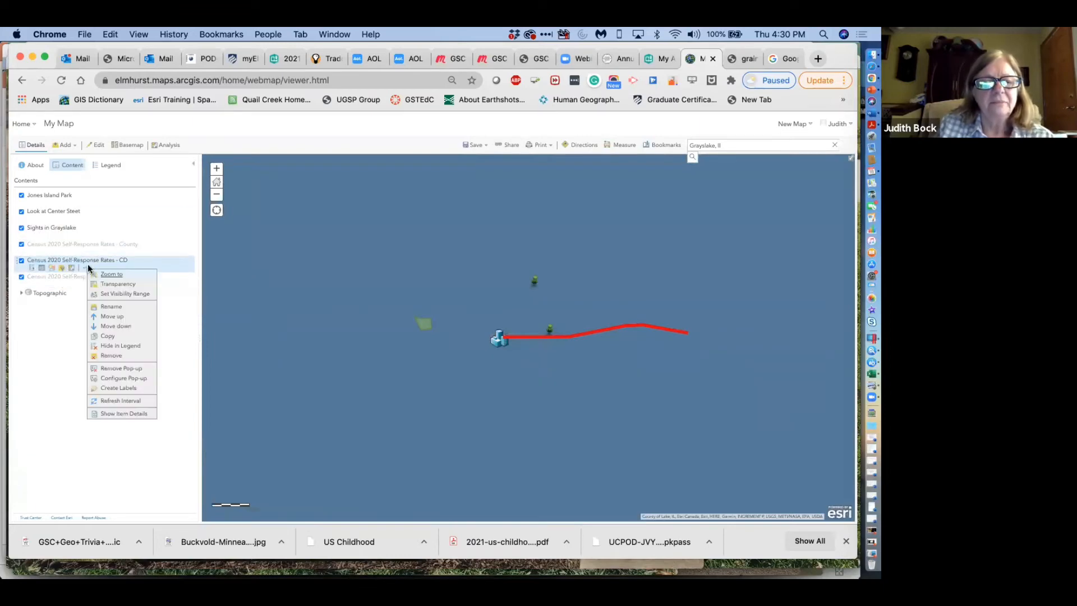
{"action": "left_click", "coordinate": [110, 356]}
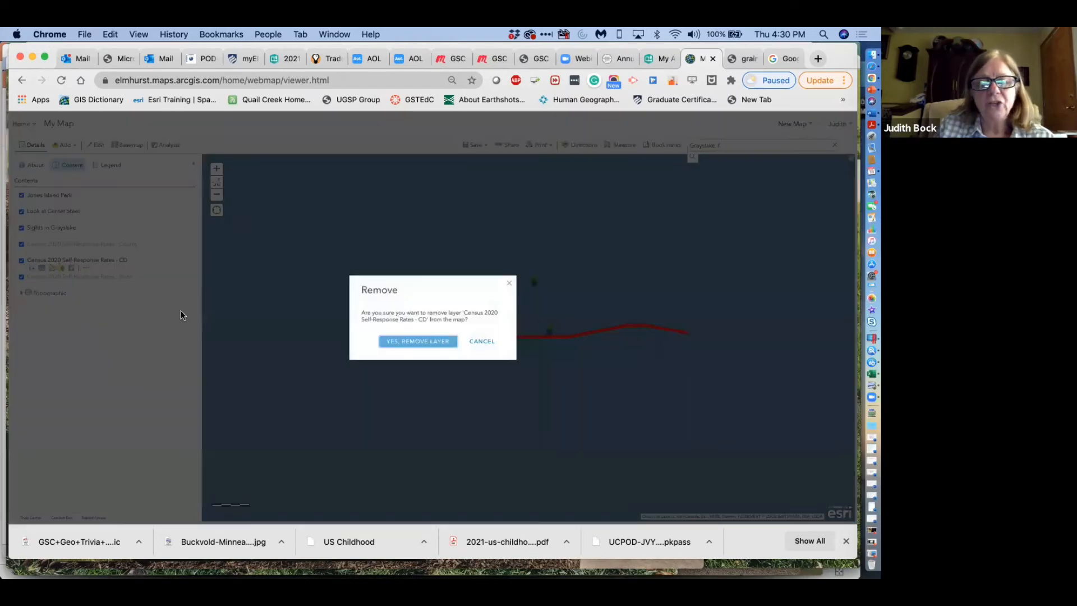
{"action": "left_click", "coordinate": [396, 340]}
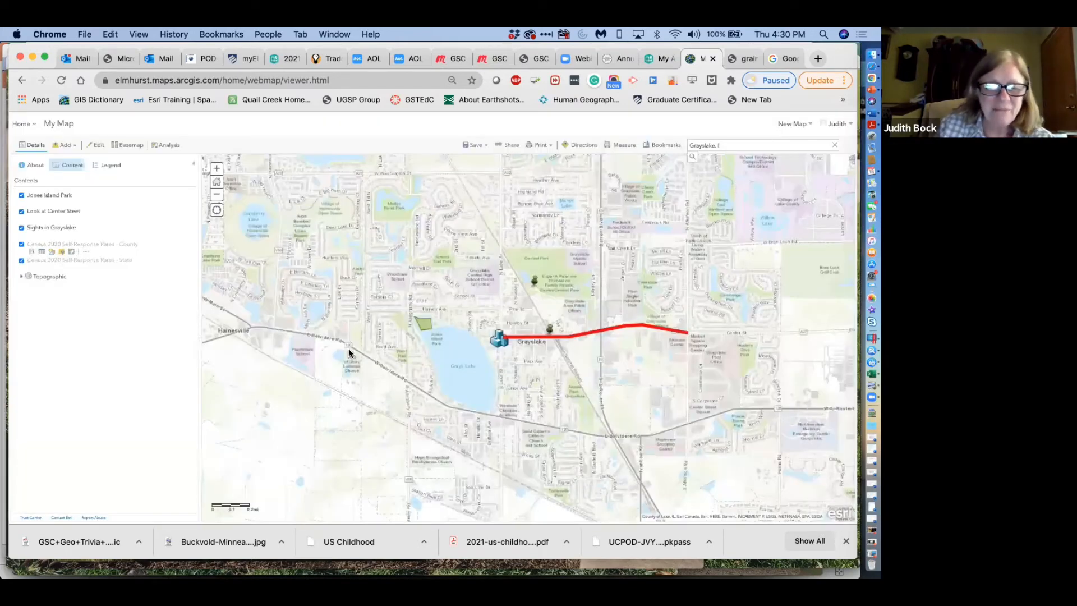
{"action": "left_click", "coordinate": [21, 246]}
- Browse the Living Atlas layers found for Census 2020
{"action": "left_click", "coordinate": [71, 147]}
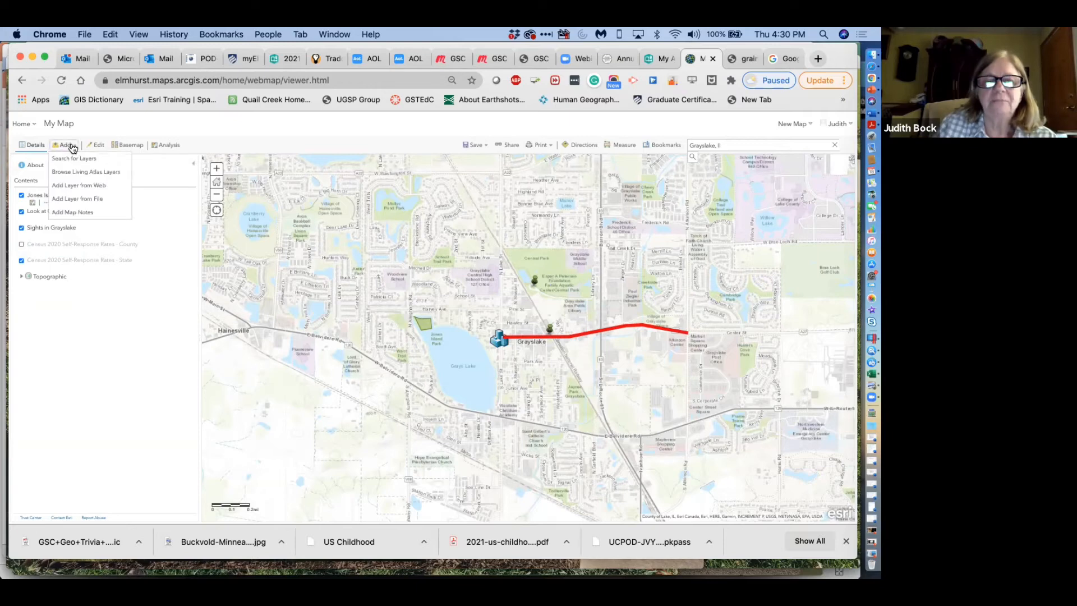
{"action": "left_click", "coordinate": [69, 171]}
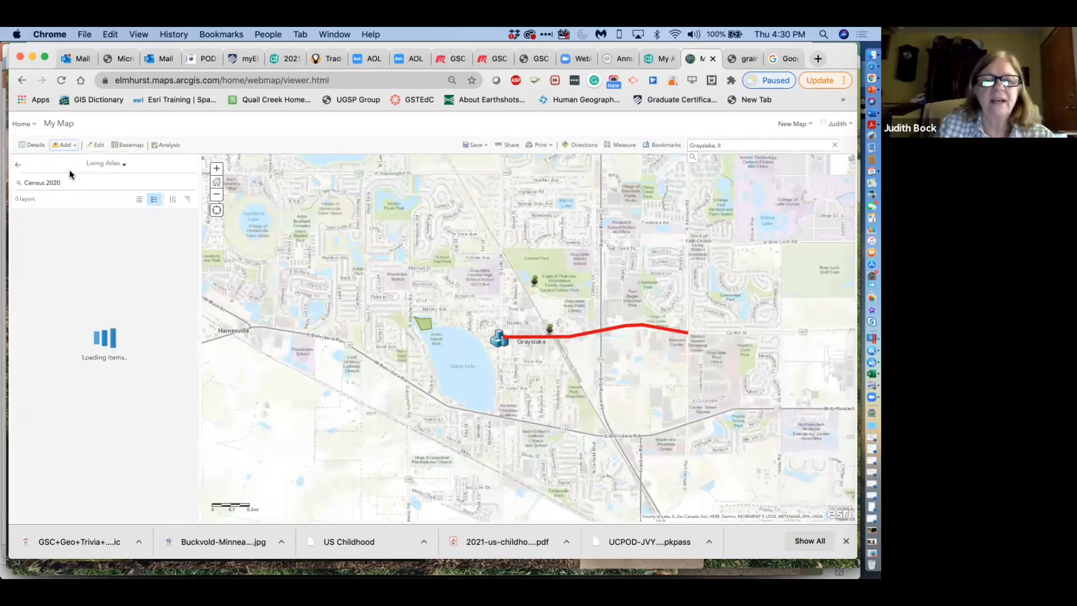
{"action": "left_click_drag", "start_coordinate": [64, 183], "coordinate": [46, 182]}
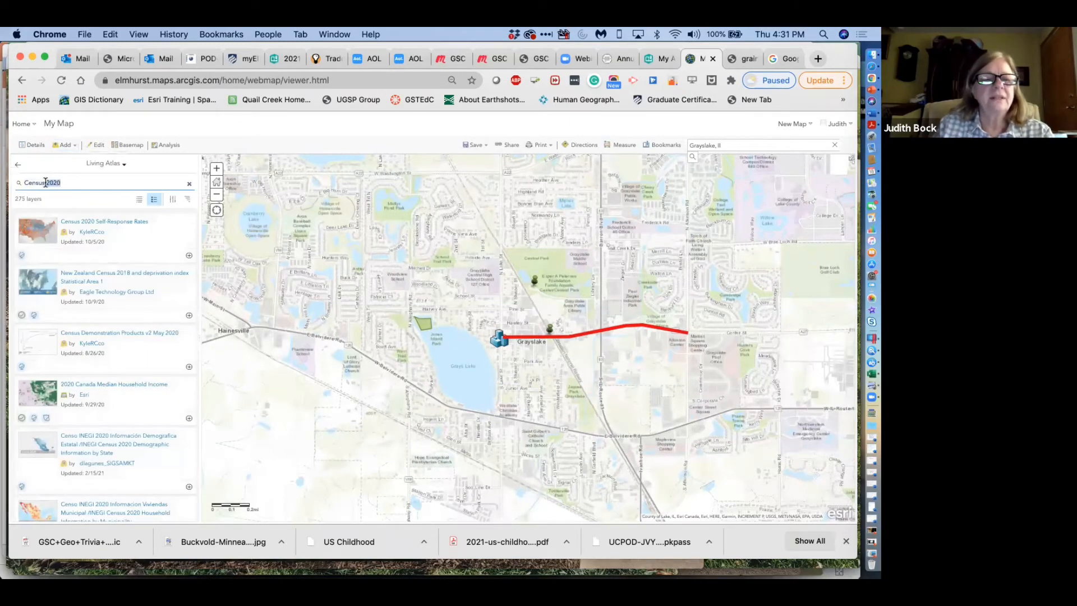
{"action": "key", "text": "Return"}
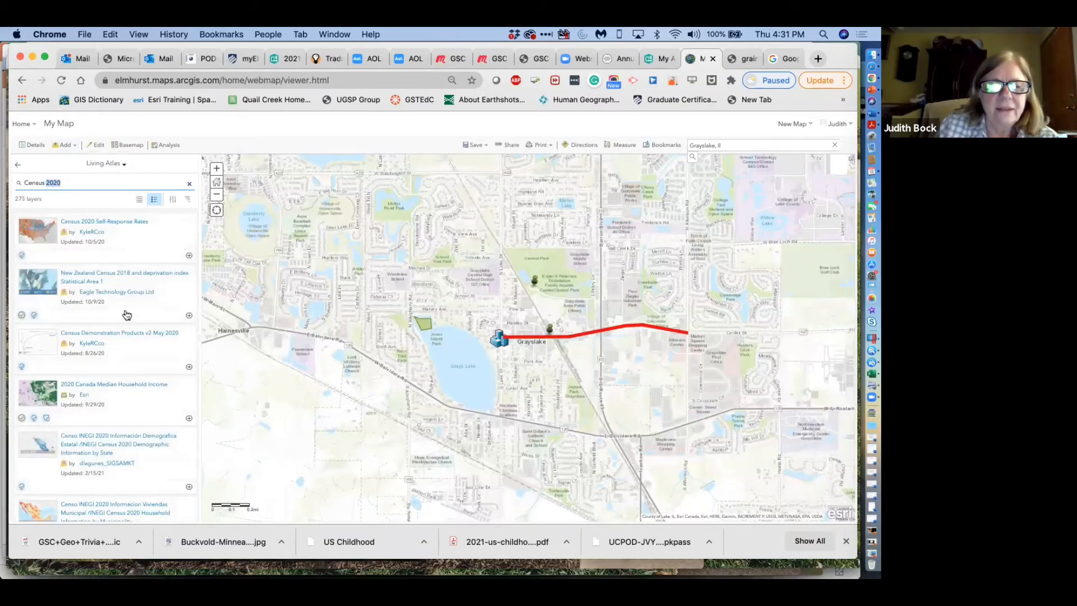
{"action": "scroll", "coordinate": [127, 315], "scroll_direction": "down", "scroll_amount": 3}
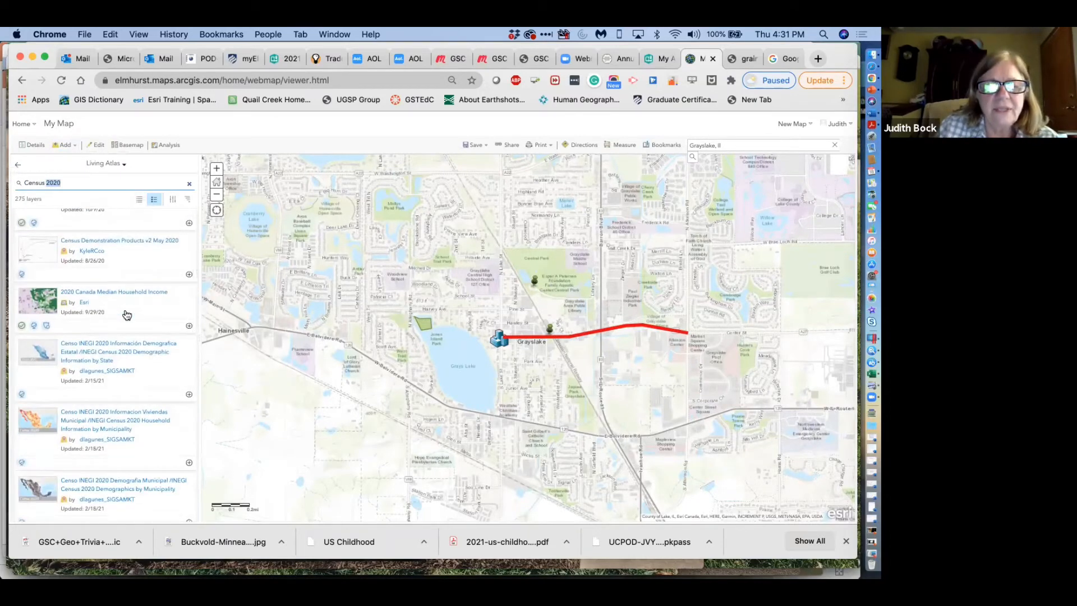
{"action": "scroll", "coordinate": [128, 315], "scroll_direction": "down", "scroll_amount": 1}
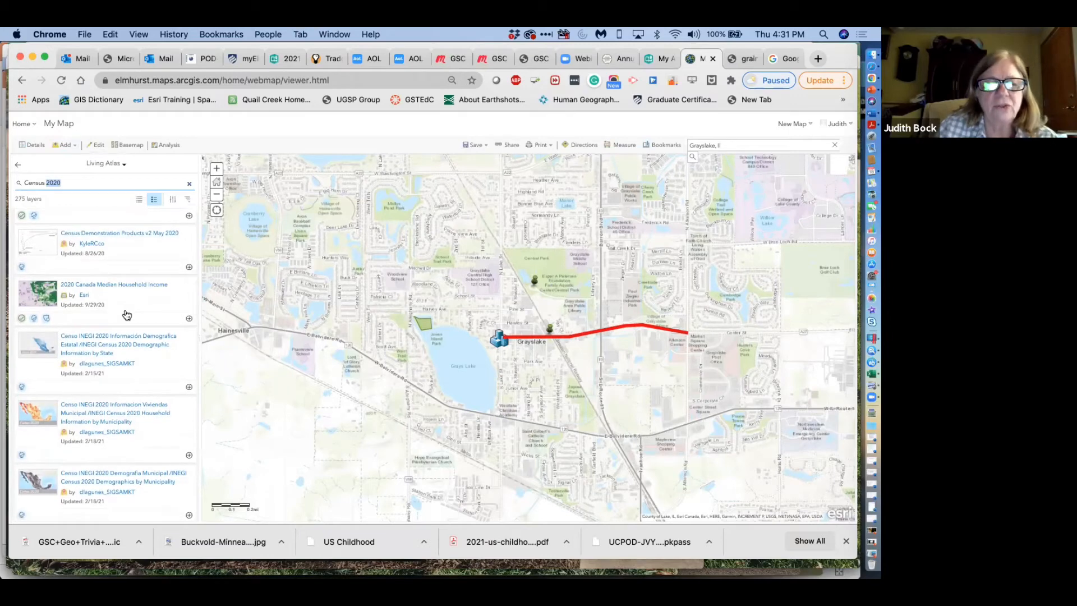
{"action": "scroll", "coordinate": [127, 314], "scroll_direction": "down", "scroll_amount": 2}
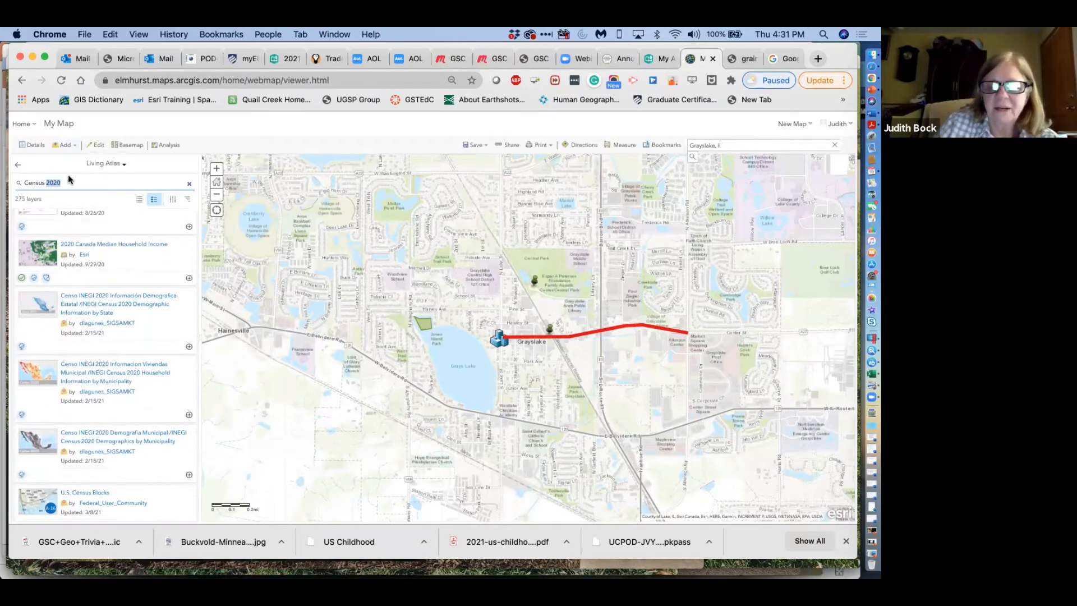
- Search the Living Atlas for U.S. Census, add the USA Census Populated Places layer, and return to the map's contents list
{"action": "key", "text": "BackSpace"}
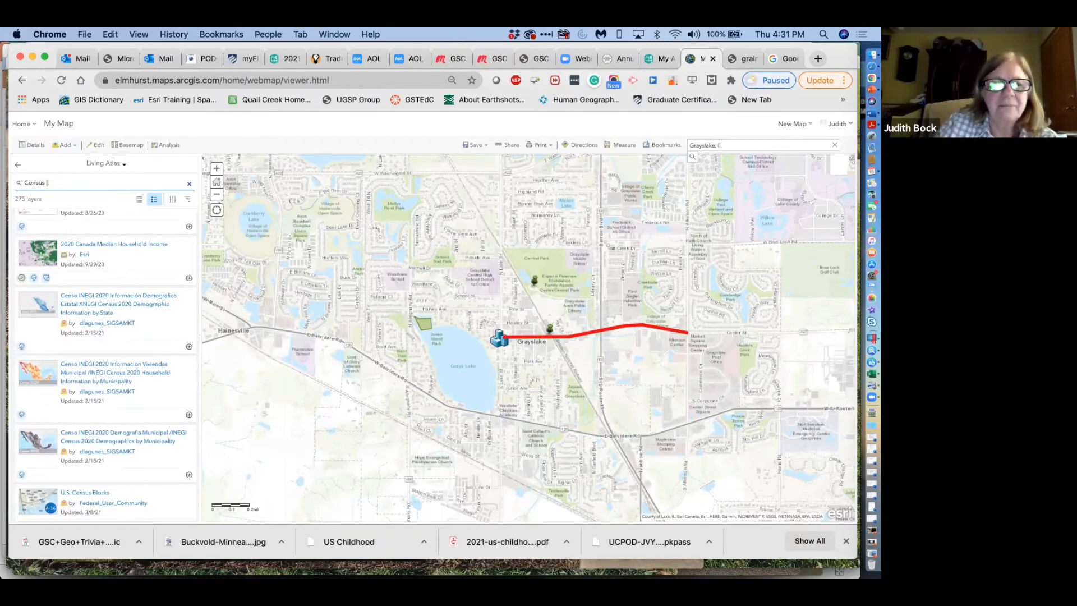
{"action": "left_click", "coordinate": [23, 182]}
{"action": "type", "text": "U"}
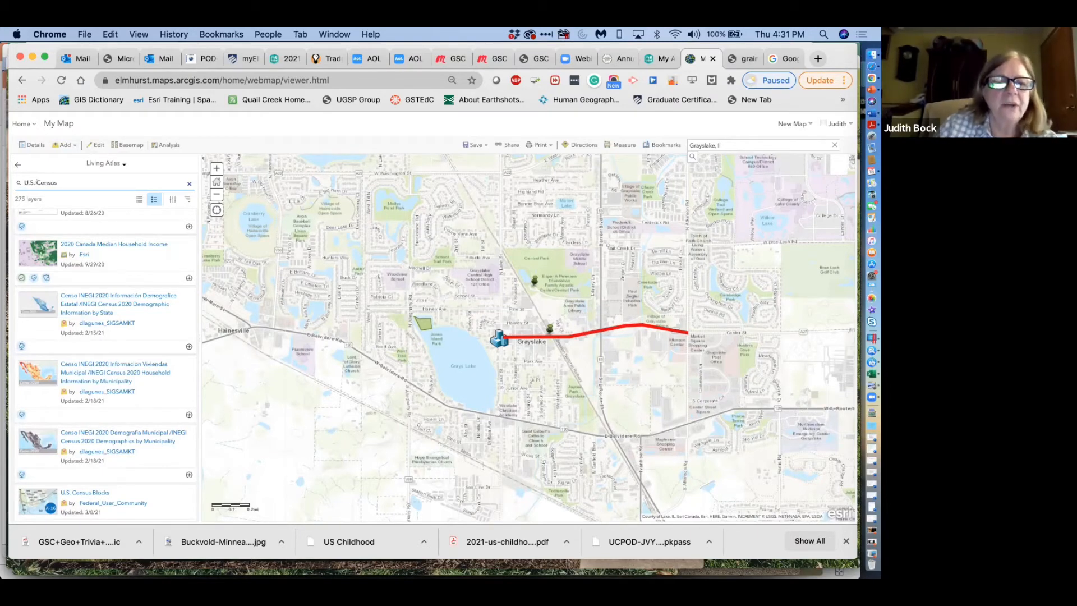
{"action": "type", "text": ".S."}
{"action": "key", "text": "Return"}
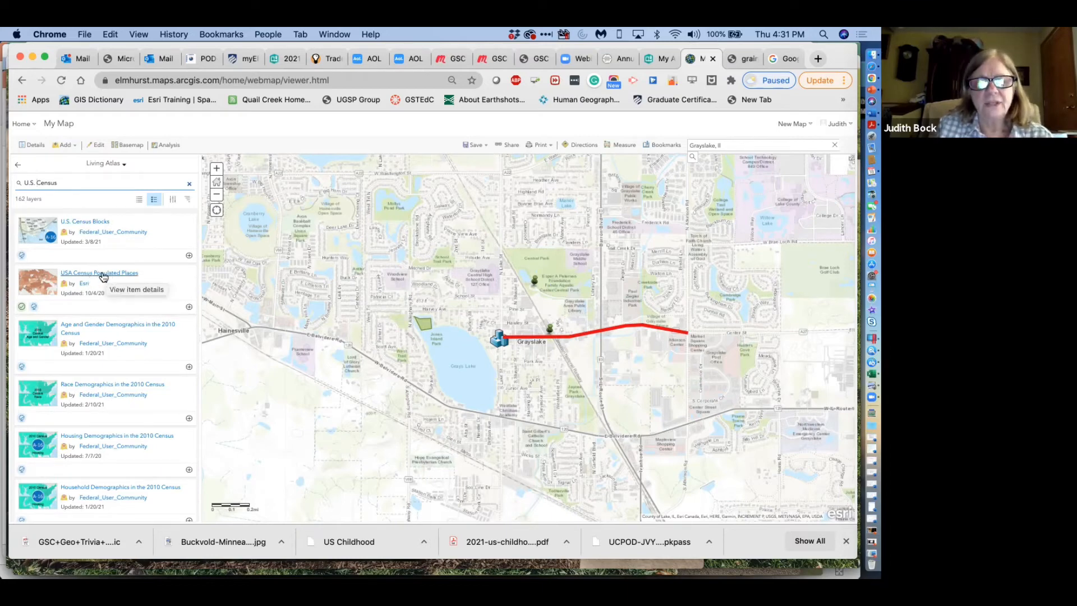
{"action": "left_click", "coordinate": [189, 308]}
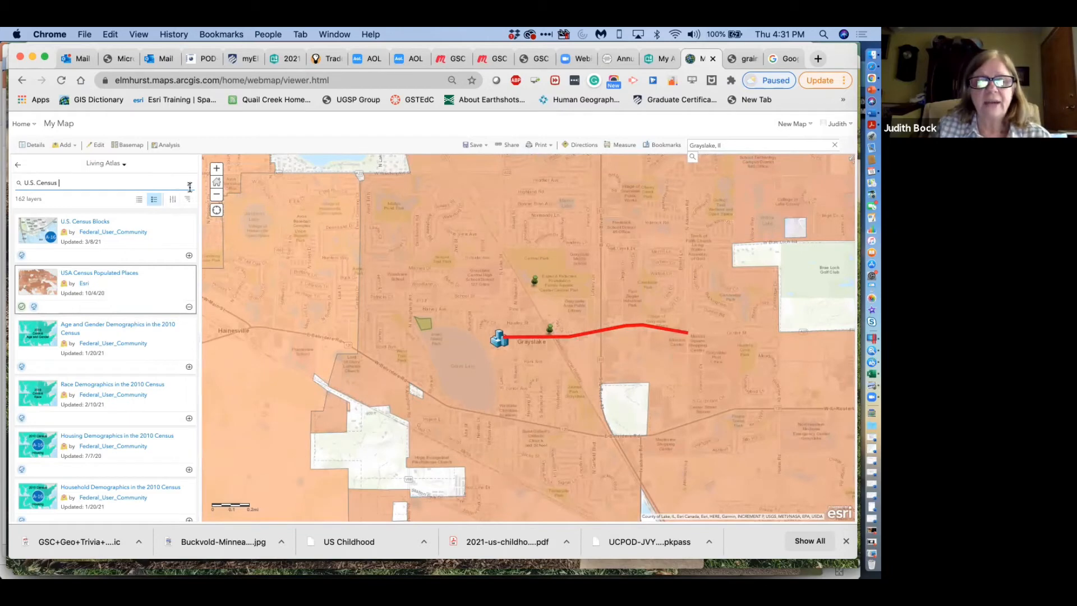
{"action": "left_click", "coordinate": [17, 164]}
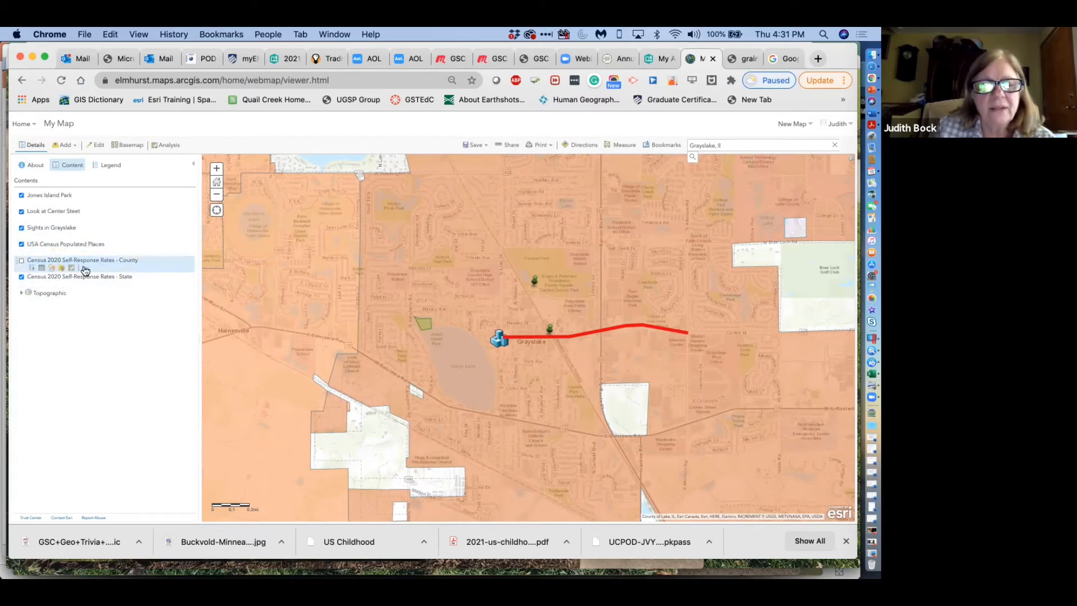
- Set the Census 2020 Self-Response Rates - County layer's transparency to 0% and check the transparency of USA Census Populated Places
{"action": "left_click", "coordinate": [85, 271]}
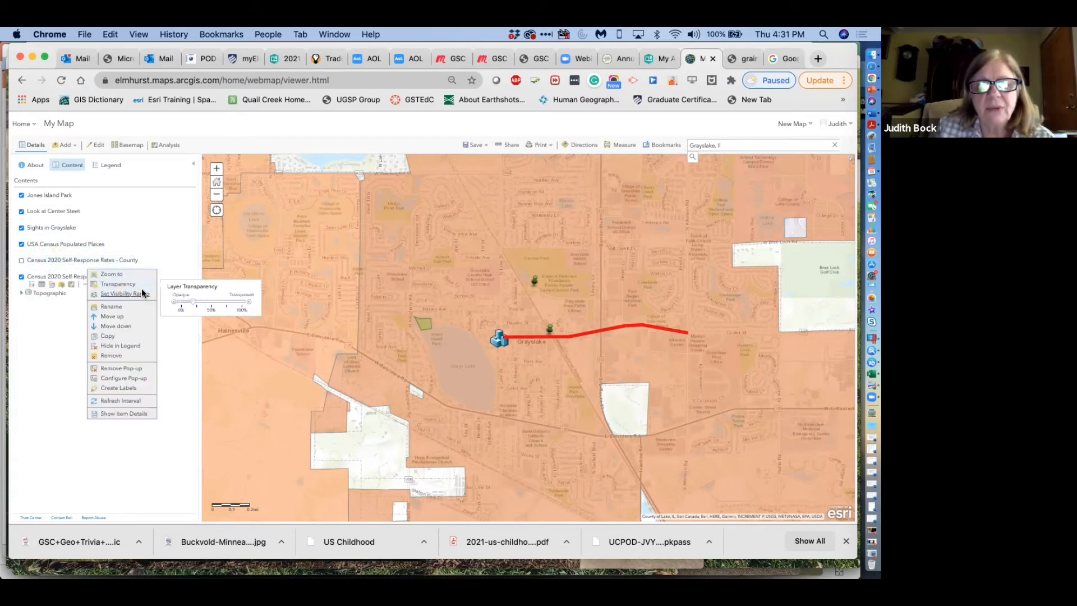
{"action": "left_click_drag", "start_coordinate": [193, 302], "coordinate": [174, 305]}
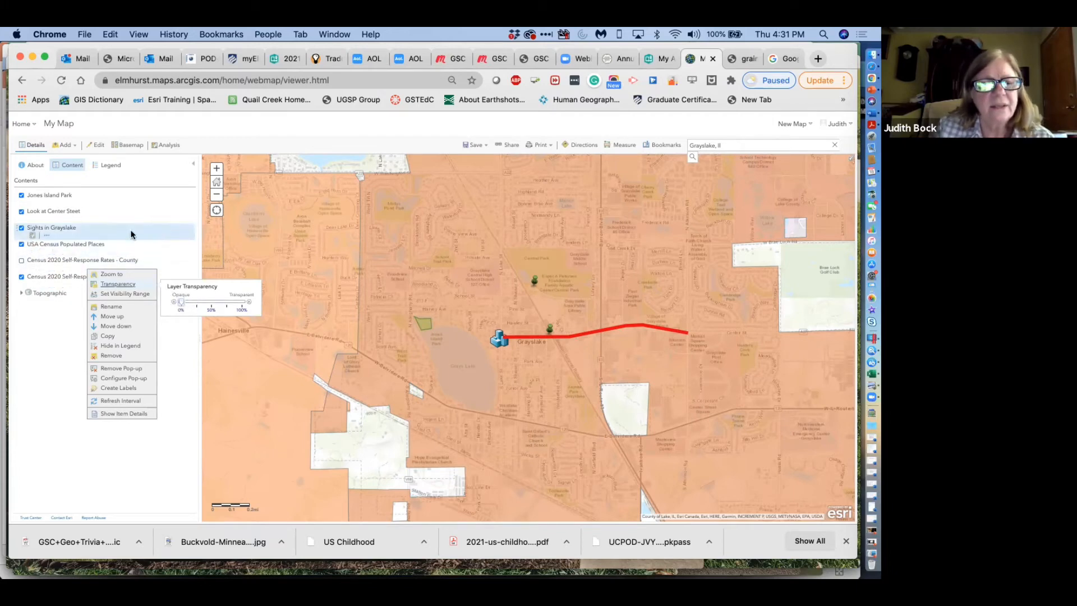
{"action": "left_click", "coordinate": [86, 252]}
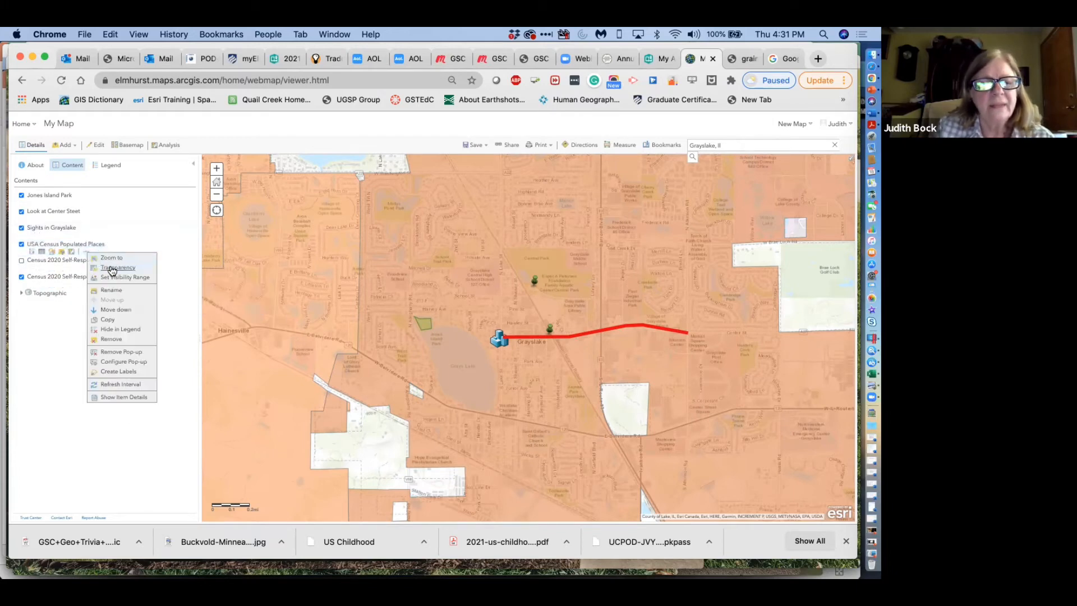
{"action": "mouse_move", "coordinate": [115, 268]}
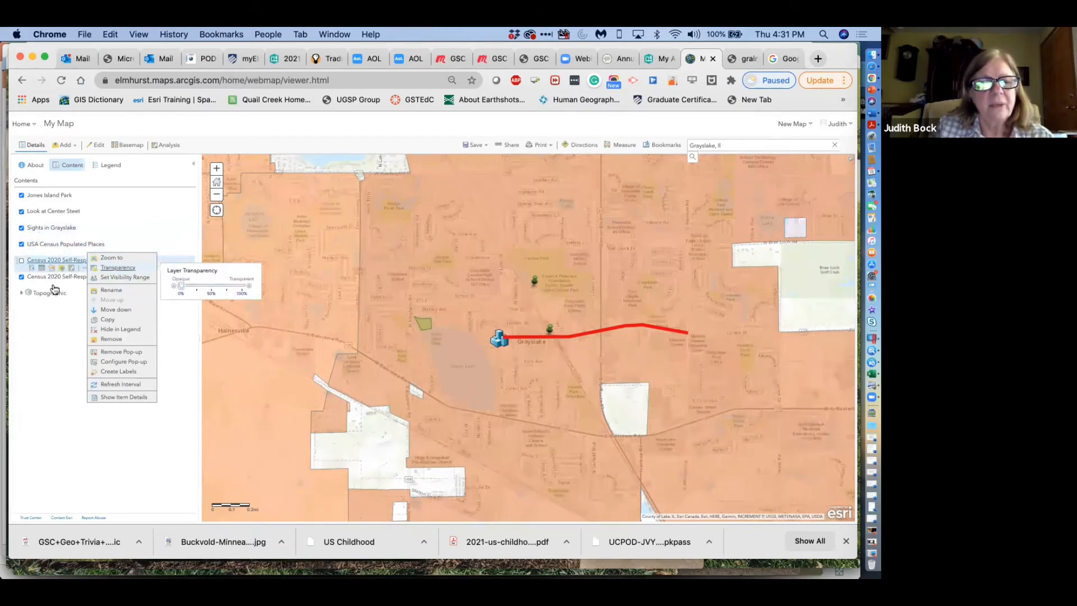
{"action": "left_click", "coordinate": [170, 356]}
- Set the transparency of the Census 2020 Self-Response Rates - State layer to 0%
{"action": "left_click", "coordinate": [87, 285]}
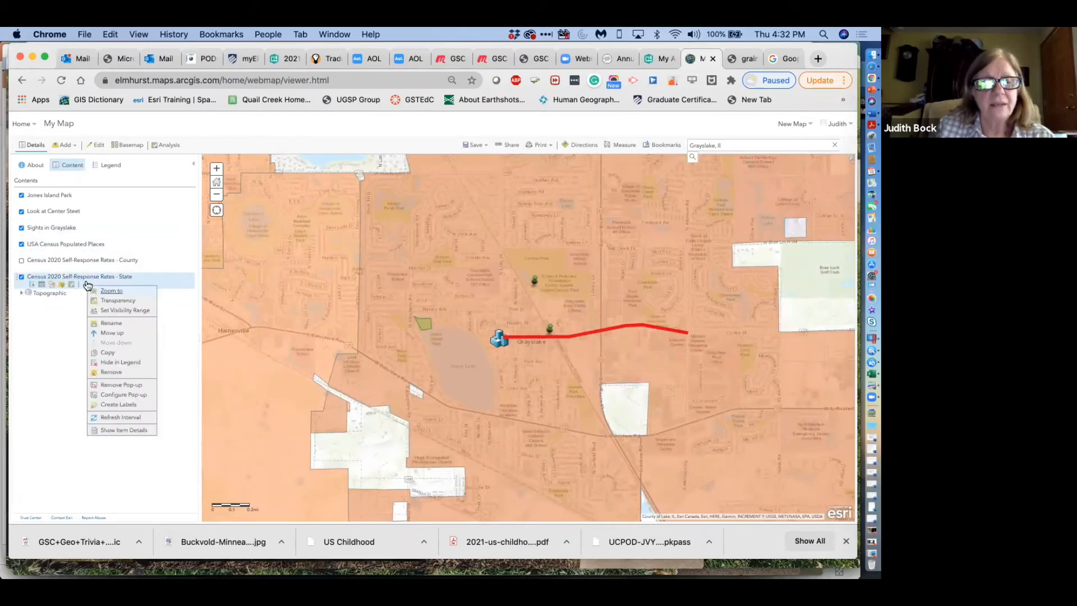
{"action": "mouse_move", "coordinate": [109, 300]}
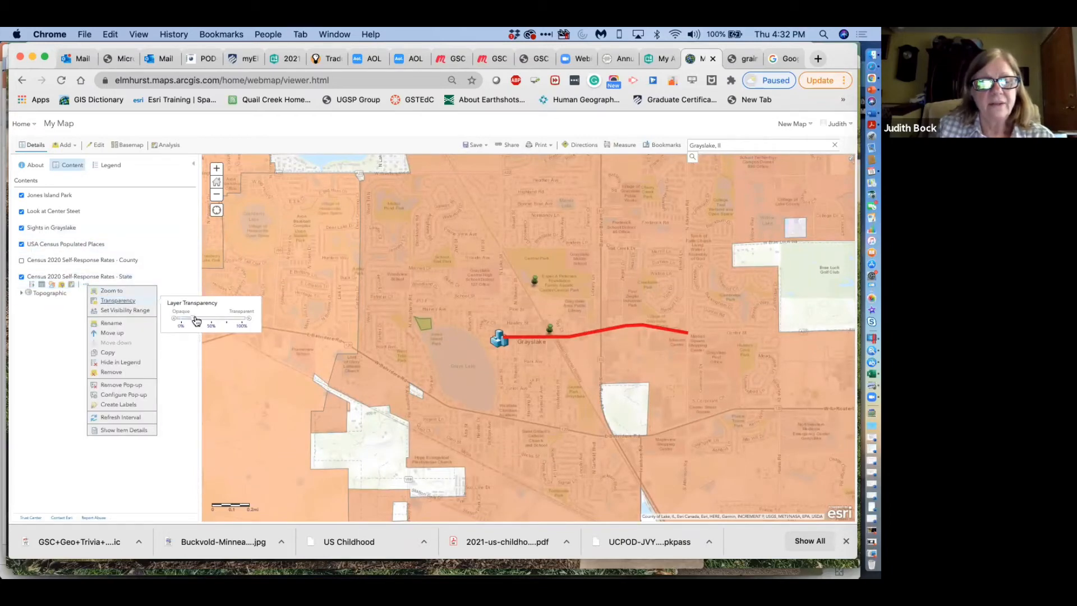
{"action": "left_click_drag", "start_coordinate": [193, 318], "coordinate": [180, 320]}
{"action": "left_click", "coordinate": [166, 377]}
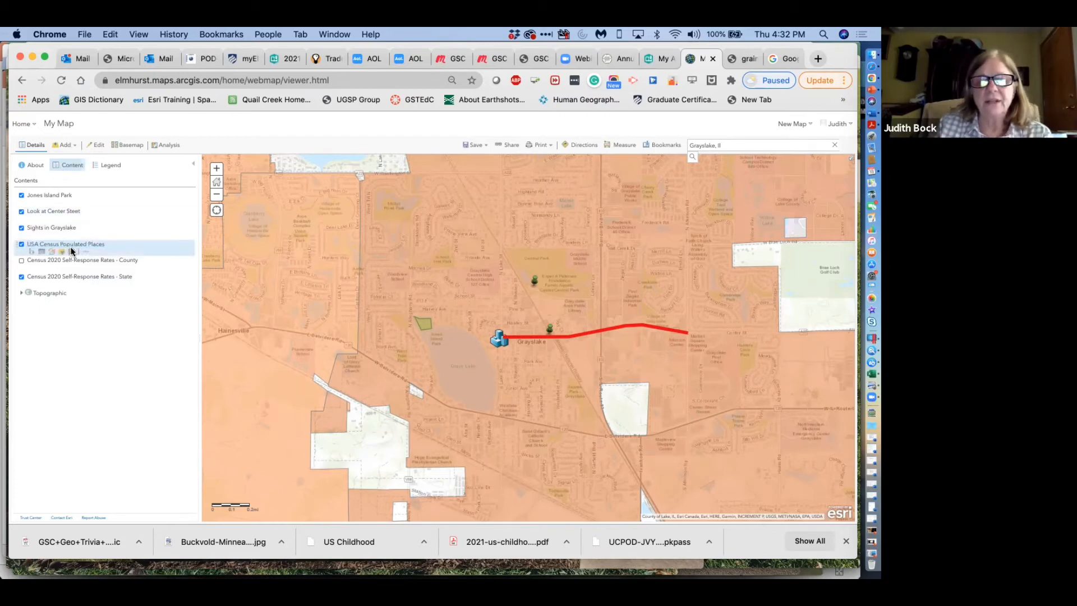
- Show the map legend and zoom out to examine the population classes in the area around Grayslake
{"action": "left_click", "coordinate": [111, 167]}
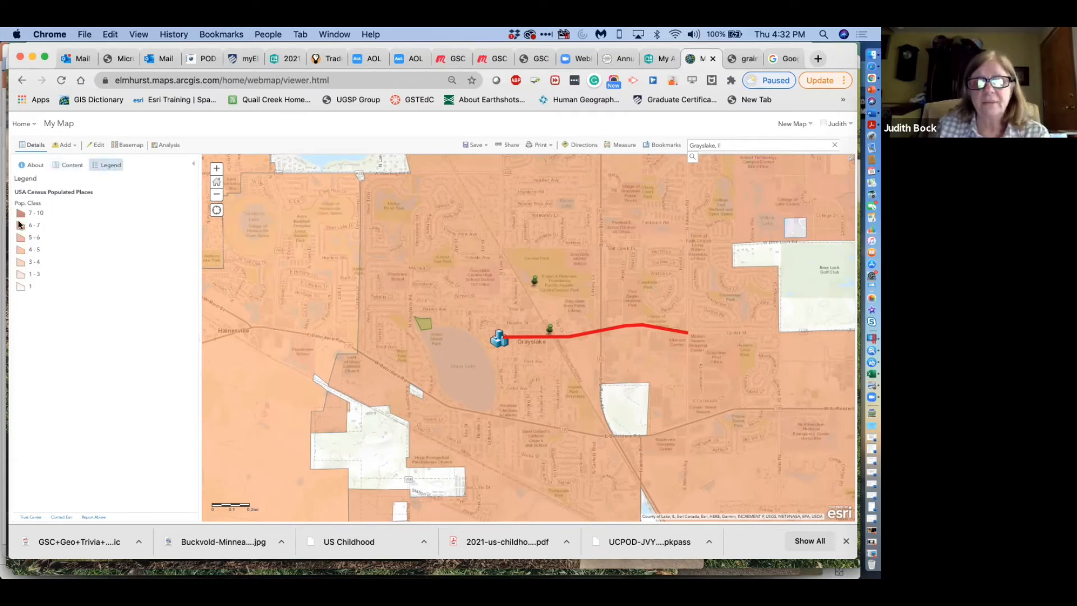
{"action": "left_click", "coordinate": [216, 196]}
{"action": "left_click", "coordinate": [217, 197]}
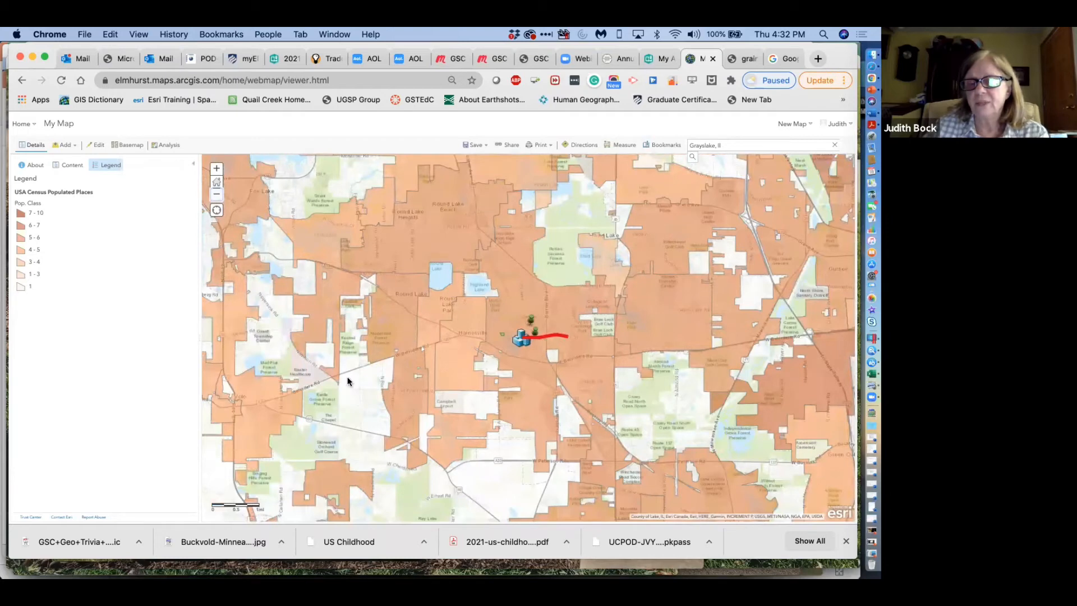
- Start adding a layer from a file and browse to the 2020-21 Esri MS and HS Map Competition folder
{"action": "left_click", "coordinate": [73, 147]}
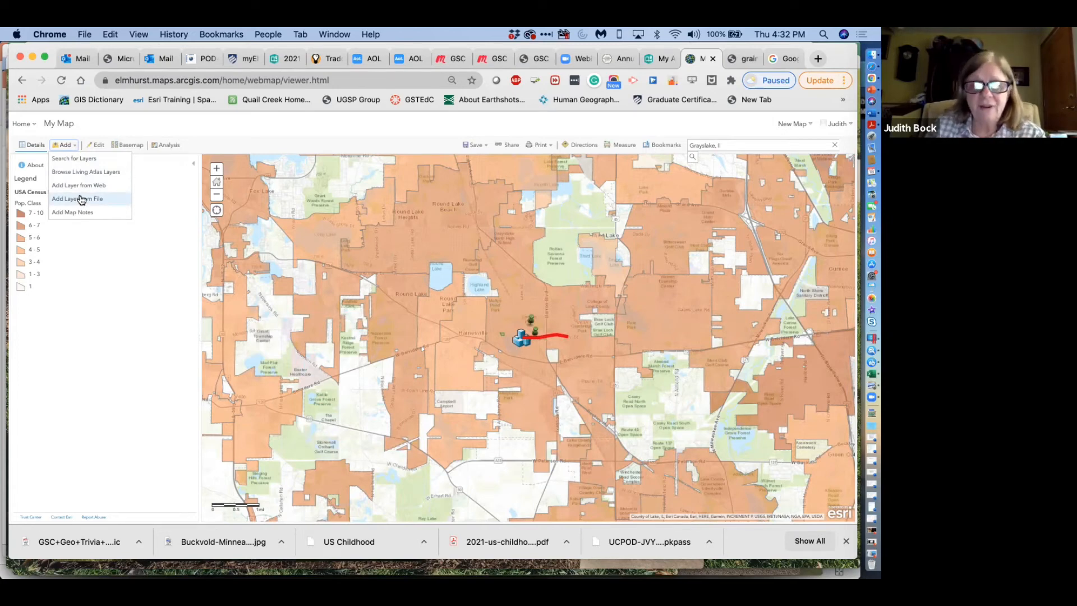
{"action": "left_click", "coordinate": [79, 196]}
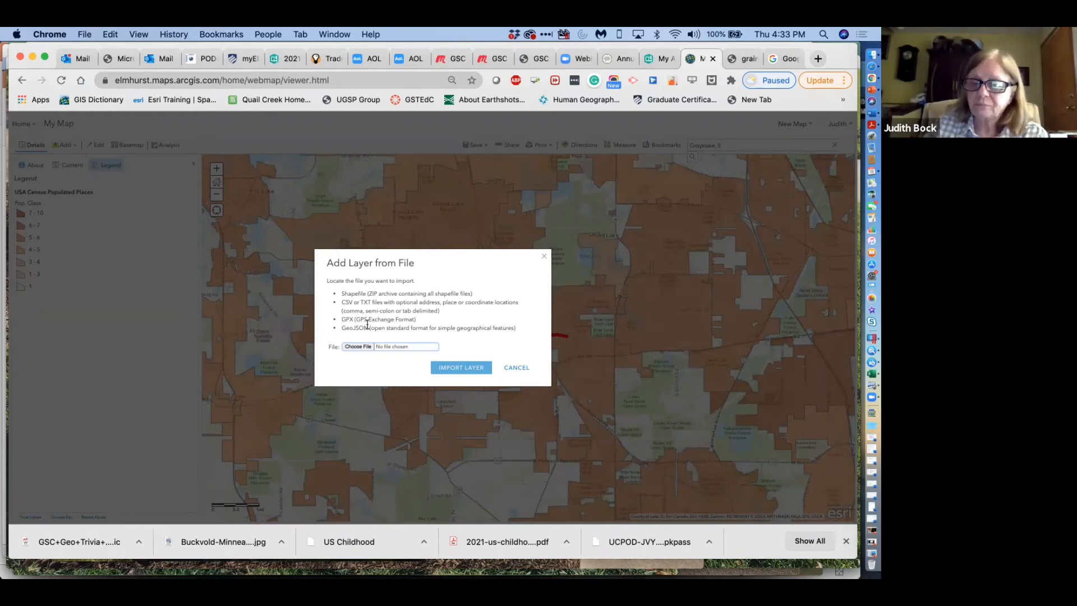
{"action": "left_click", "coordinate": [353, 347]}
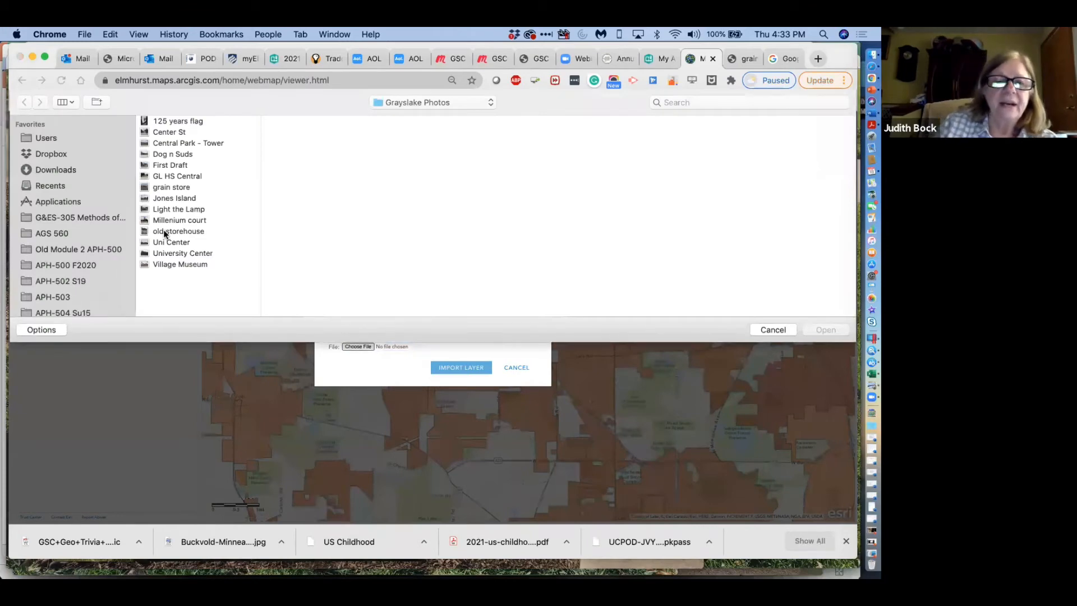
{"action": "left_click", "coordinate": [489, 102]}
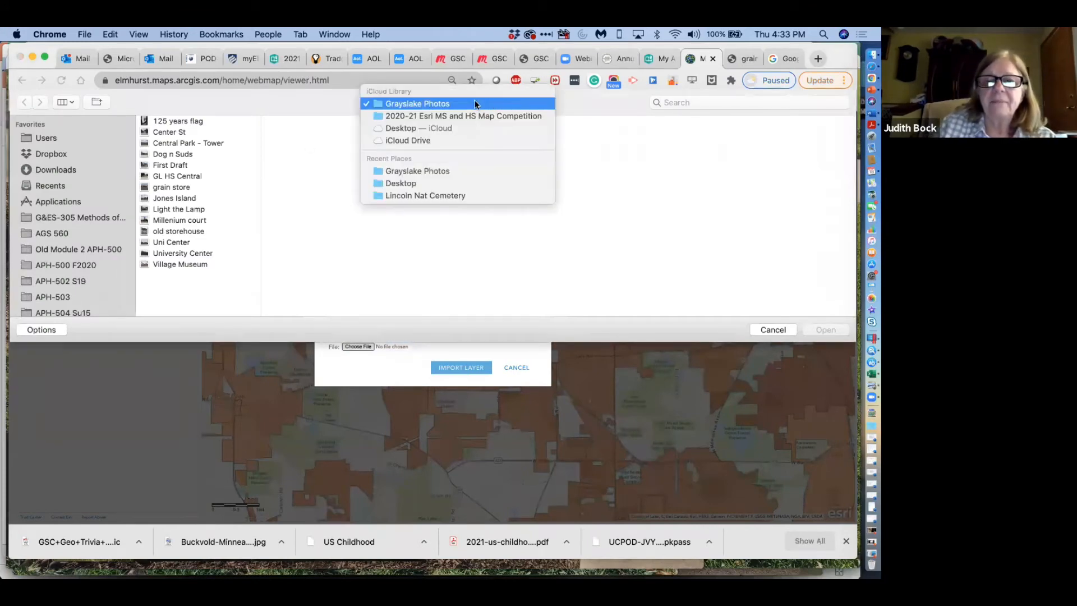
{"action": "left_click", "coordinate": [119, 276]}
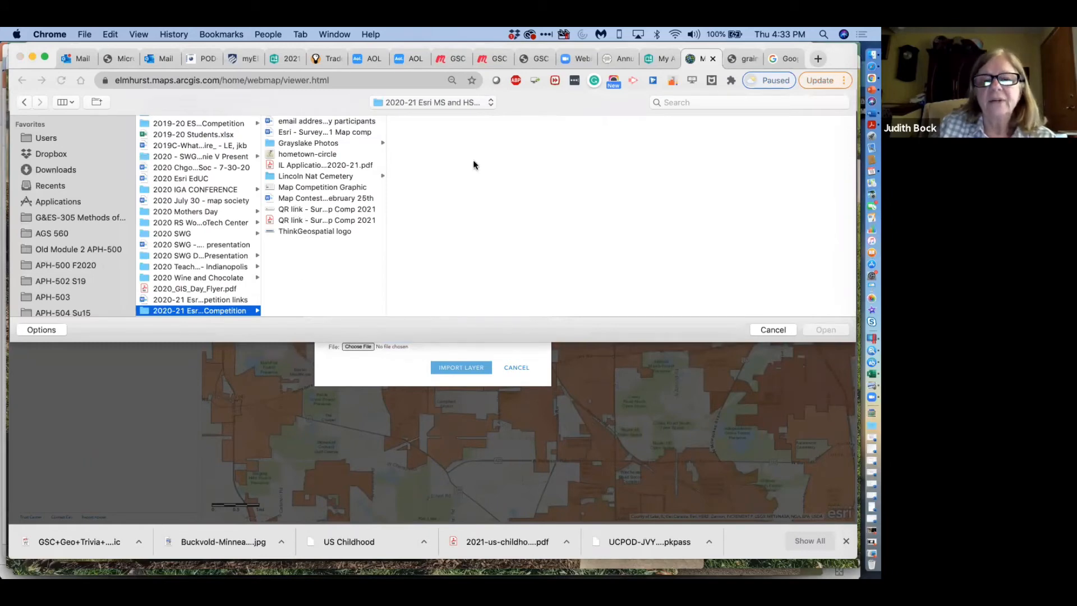
- Search the 2020-21 Esri MS and HS Map Competition folder for files matching Grayslake
{"action": "left_click", "coordinate": [693, 101]}
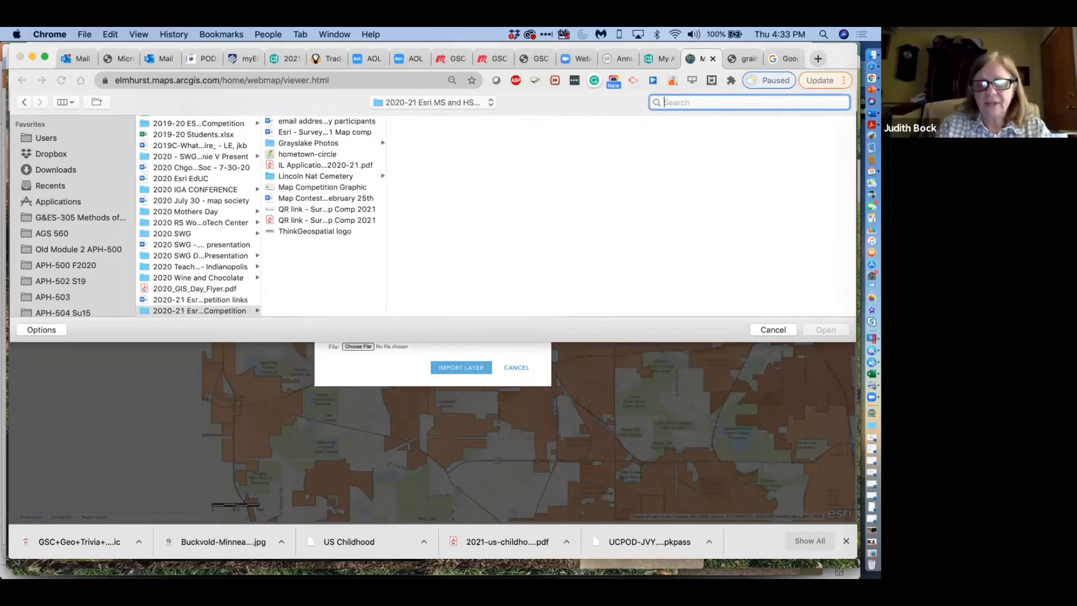
{"action": "type", "text": "Gaysla"}
{"action": "key", "text": "BackSpace"}
{"action": "key", "text": "BackSpace"}
{"action": "key", "text": "BackSpace"}
{"action": "key", "text": "BackSpace"}
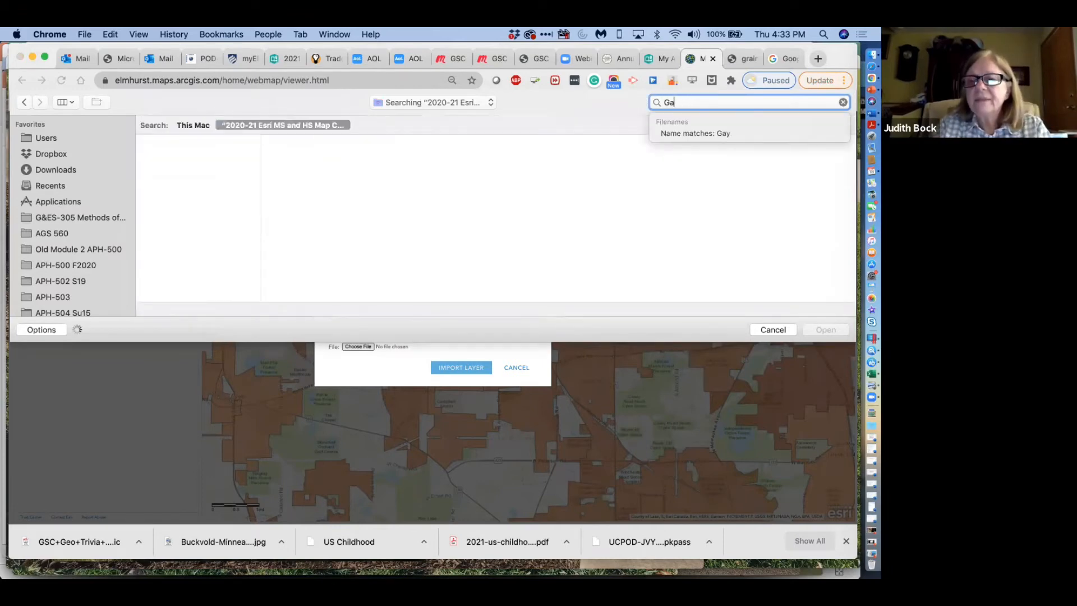
{"action": "key", "text": "BackSpace"}
{"action": "type", "text": "rayslake"}
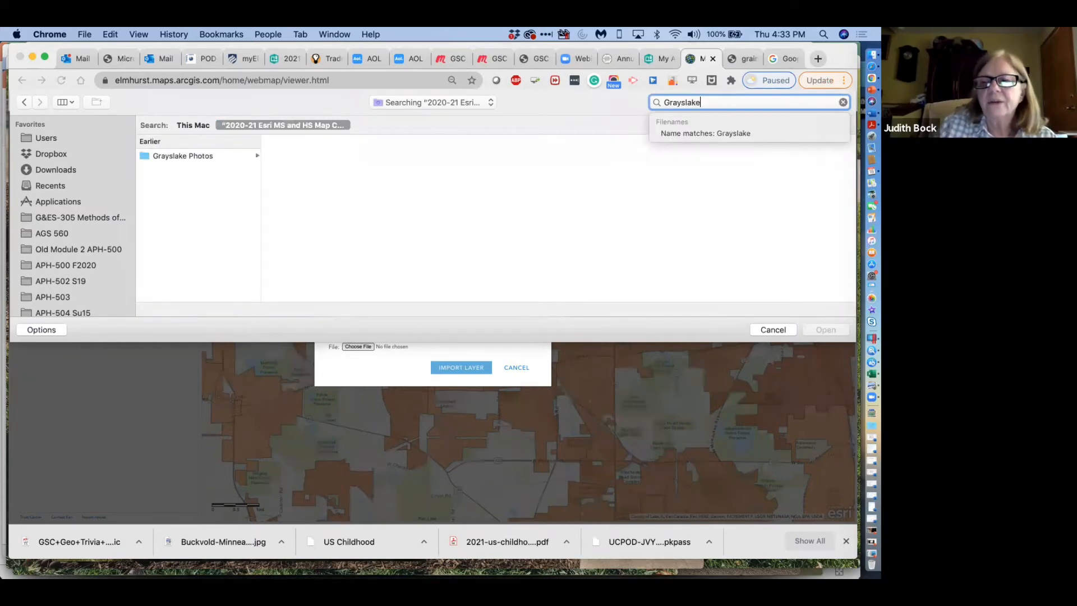
{"action": "key", "text": "Return"}
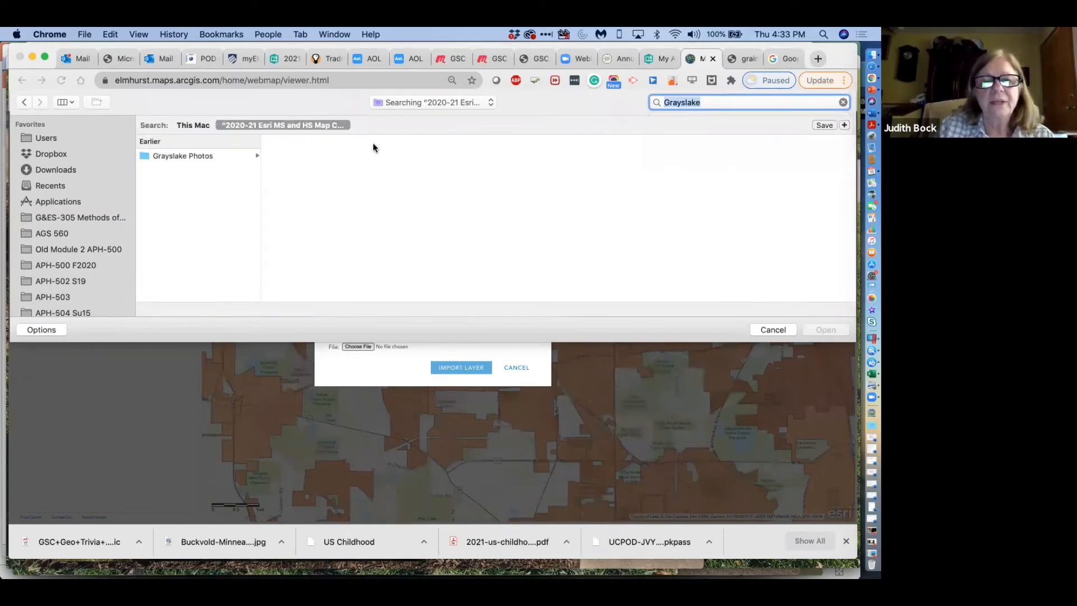
- Extend the Grayslake search to the whole Mac and choose the Grayslake Restaurants - pictures CSV as the layer file
{"action": "left_click", "coordinate": [189, 124]}
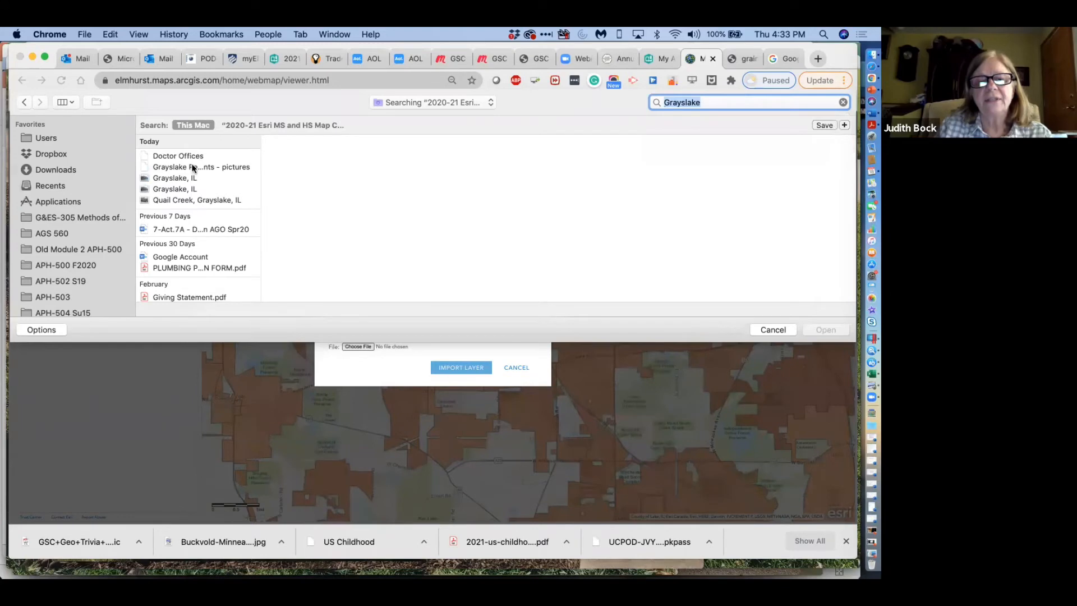
{"action": "scroll", "coordinate": [207, 213], "scroll_direction": "down", "scroll_amount": 5}
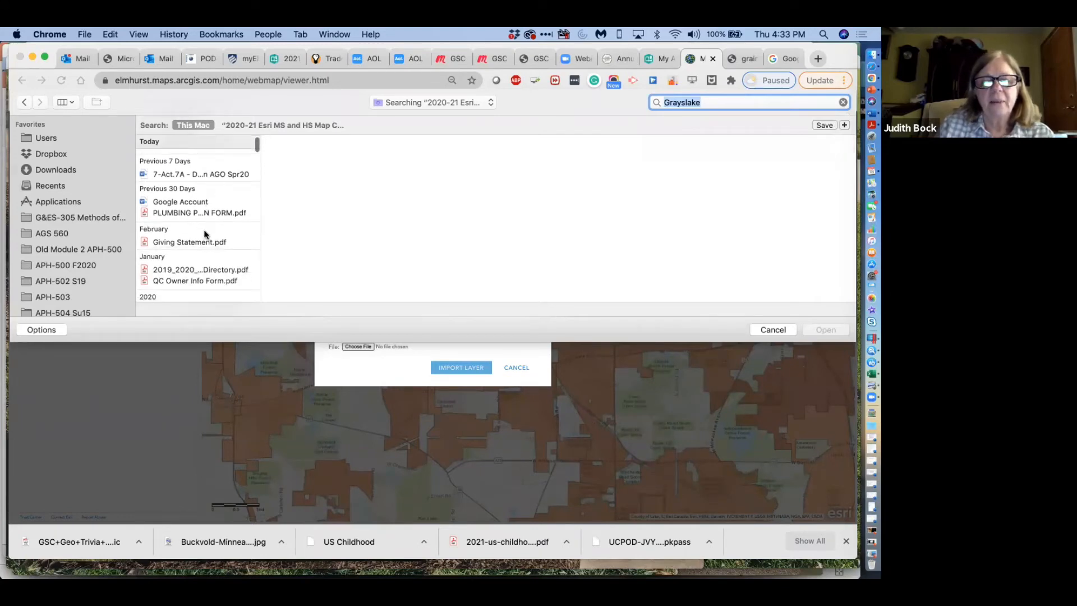
{"action": "scroll", "coordinate": [204, 234], "scroll_direction": "down", "scroll_amount": 5}
{"action": "scroll", "coordinate": [204, 235], "scroll_direction": "up", "scroll_amount": 10}
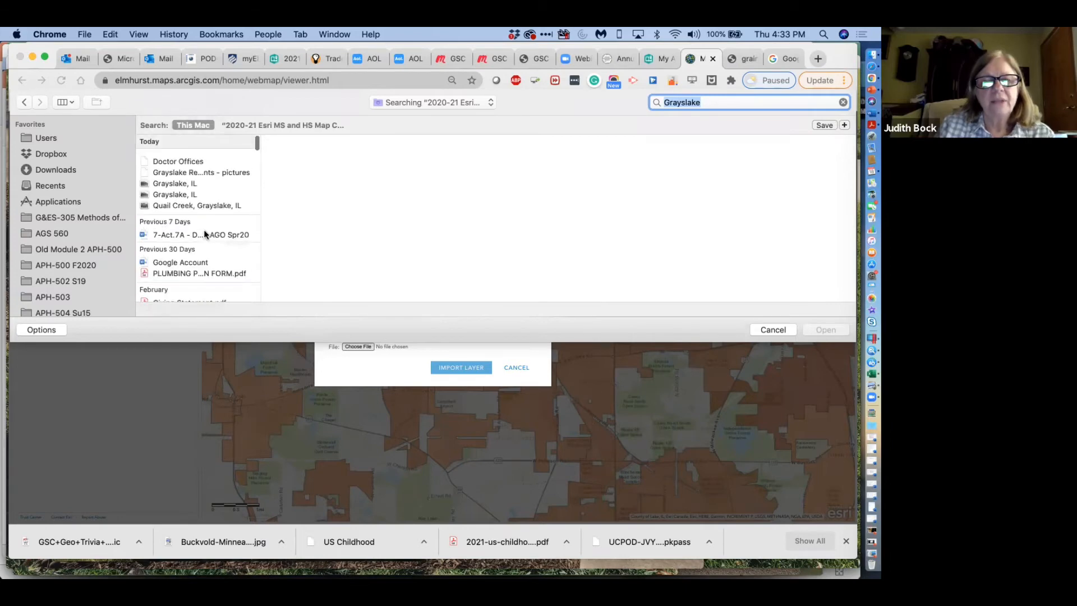
{"action": "left_click", "coordinate": [174, 167]}
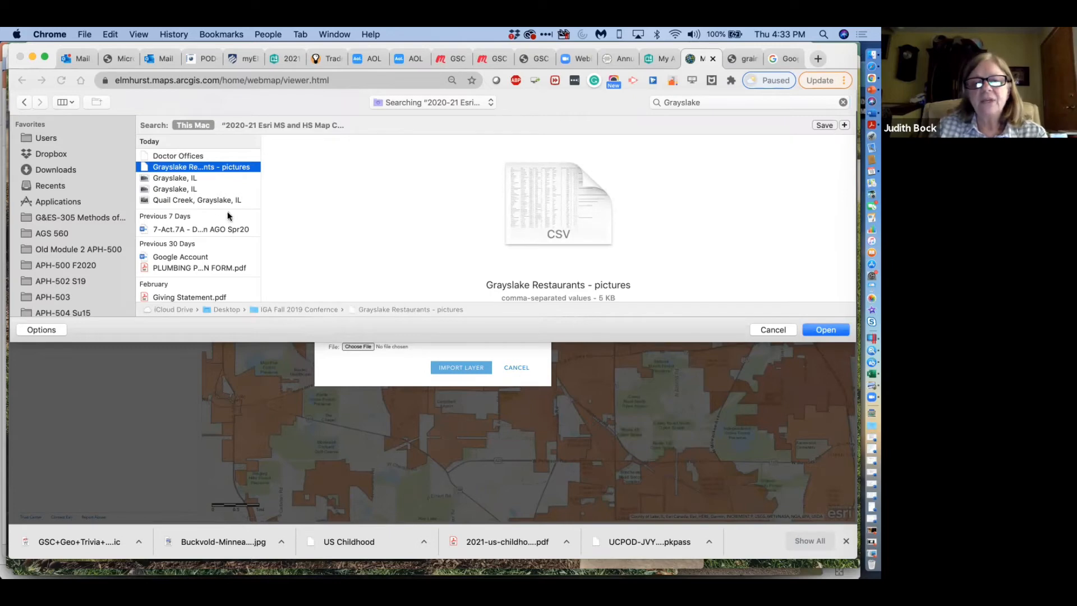
{"action": "double_click", "coordinate": [181, 168]}
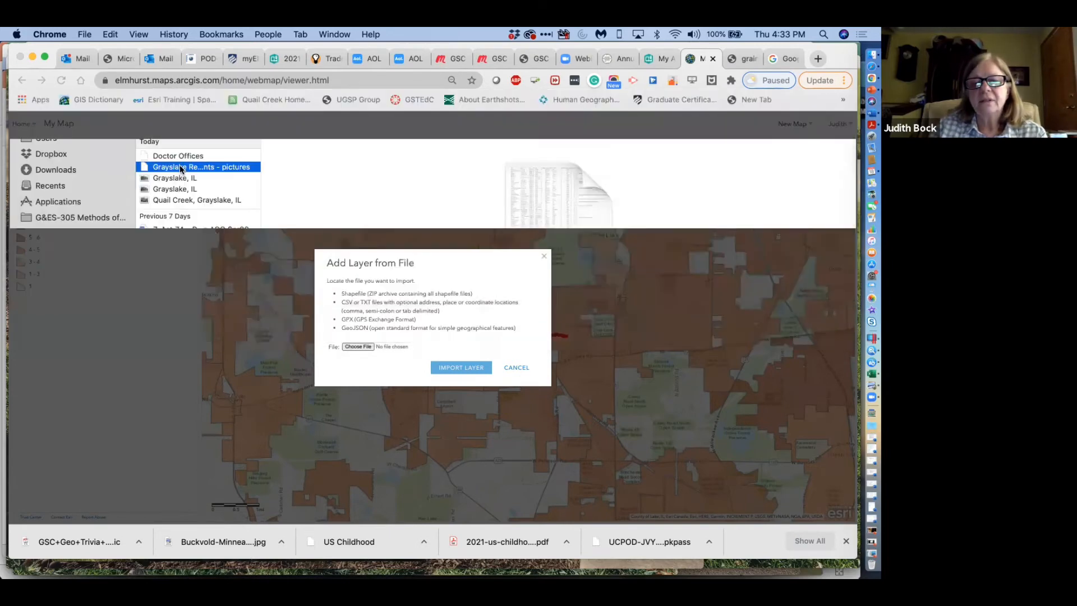
- Switch to Finder, search for Grayslake, and open the Grayslake Restaurants - pictures file in Excel
{"action": "left_click", "coordinate": [872, 54]}
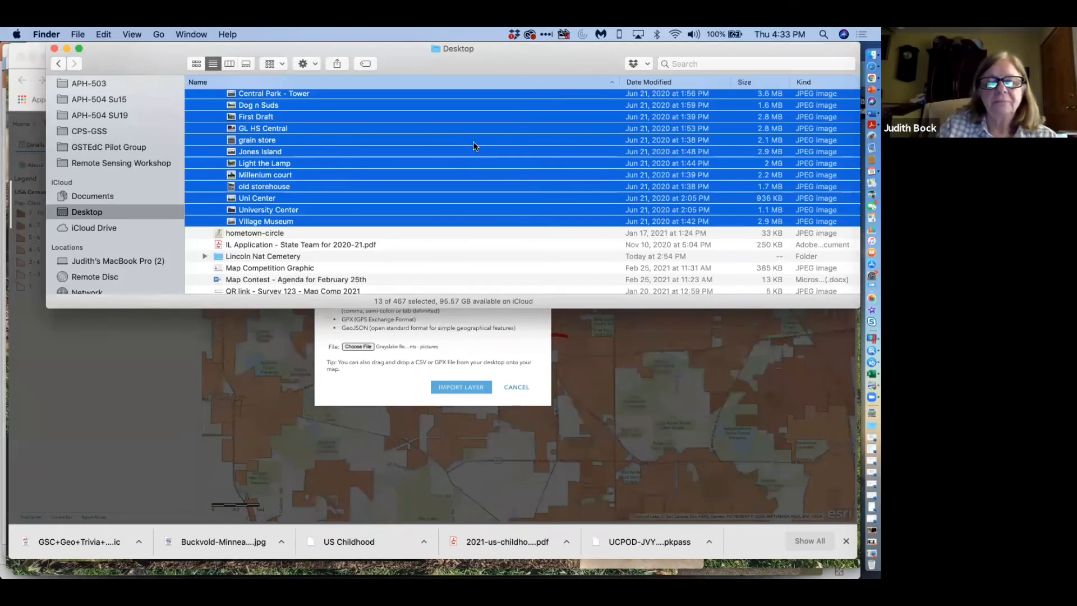
{"action": "scroll", "coordinate": [473, 142], "scroll_direction": "up", "scroll_amount": 15}
{"action": "left_click", "coordinate": [729, 63]}
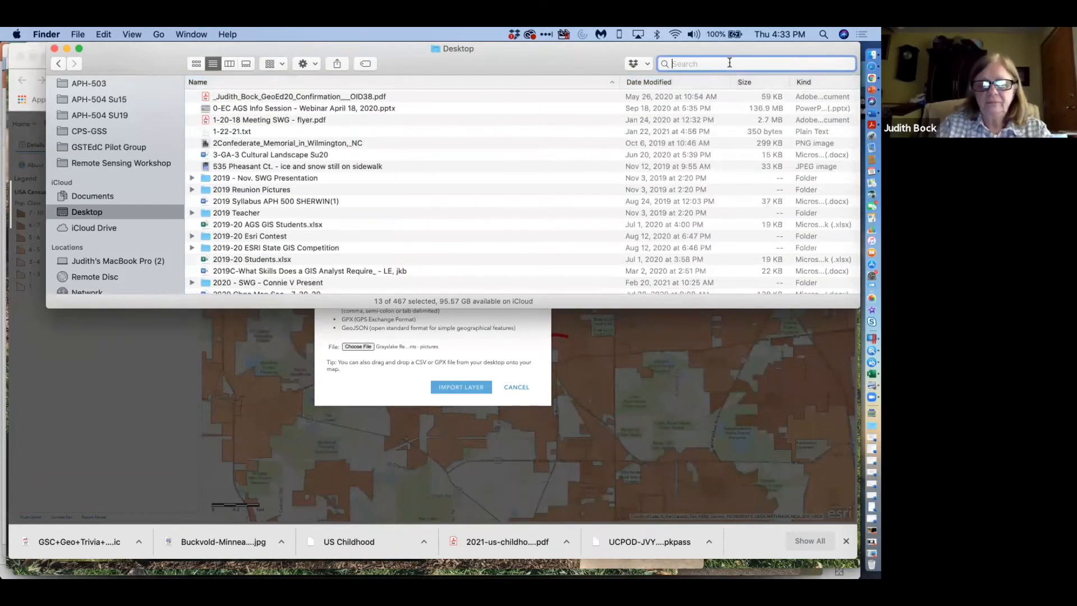
{"action": "type", "text": "Grayslake"}
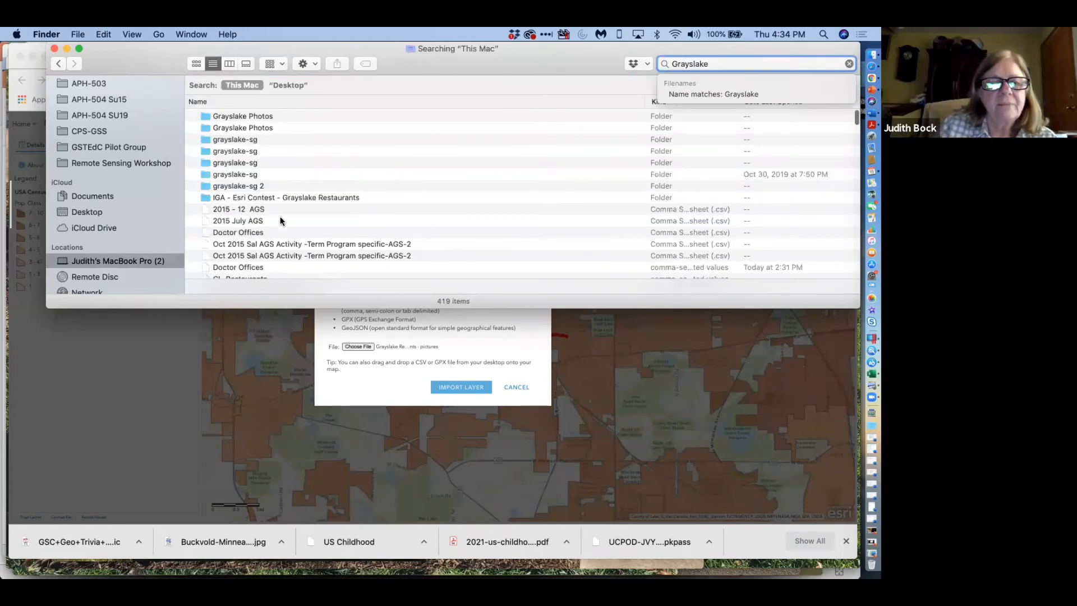
{"action": "scroll", "coordinate": [280, 220], "scroll_direction": "down", "scroll_amount": 5}
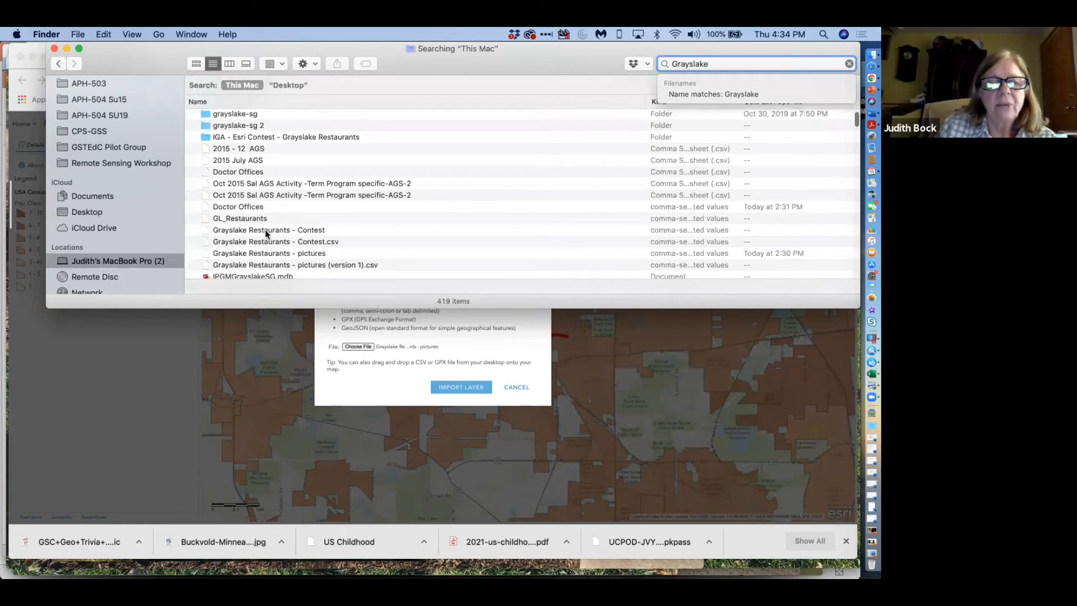
{"action": "left_click", "coordinate": [262, 255]}
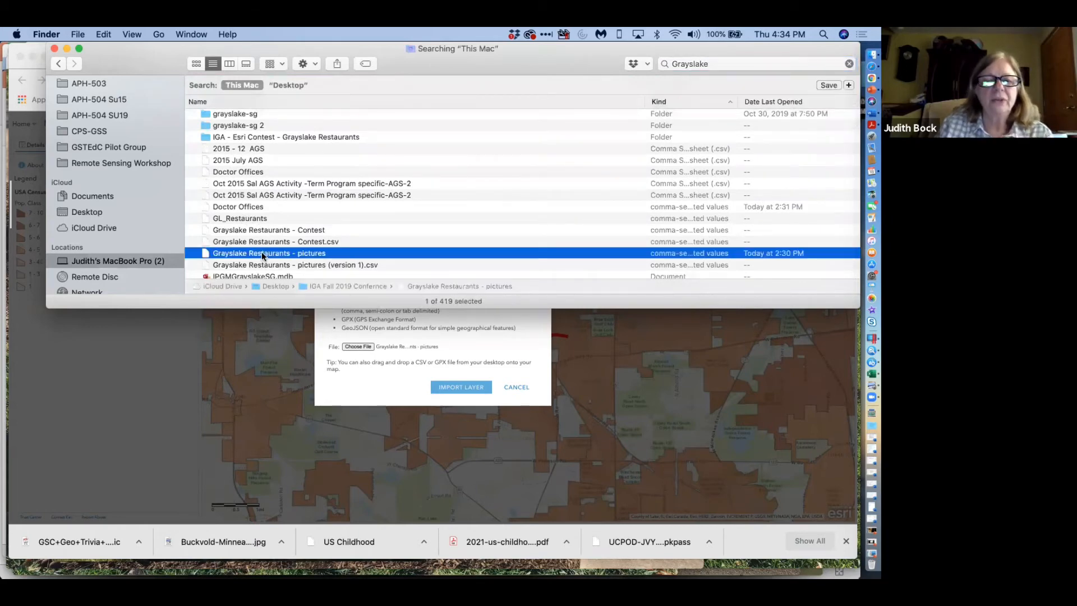
{"action": "double_click", "coordinate": [262, 256]}
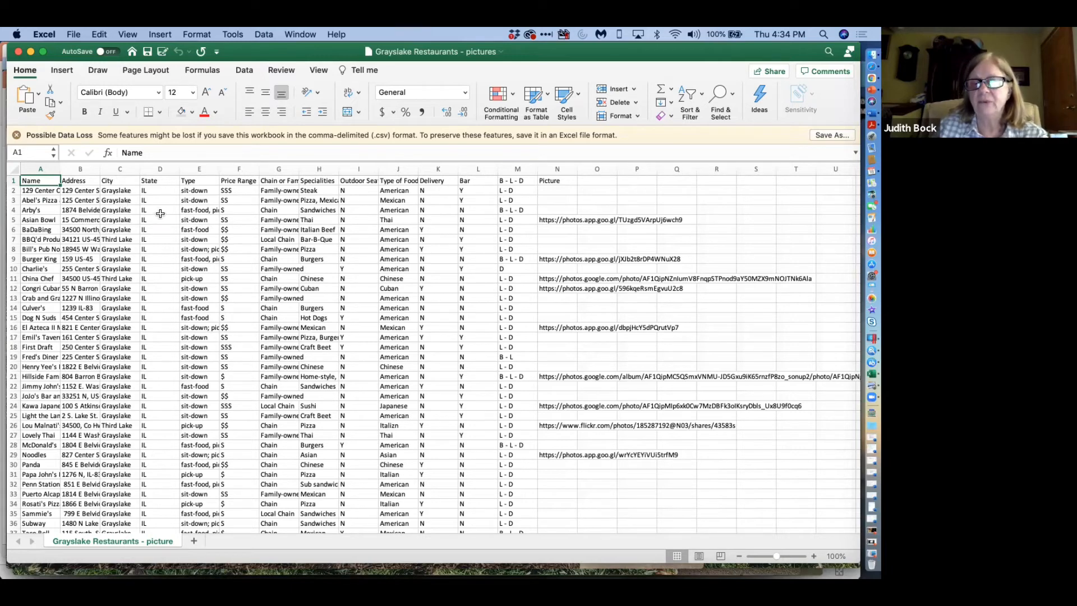
- Save Grayslake Restaurants - pictures in Comma Separated Values (.csv) format, replacing the existing file, and close the workbook
{"action": "left_click", "coordinate": [27, 73]}
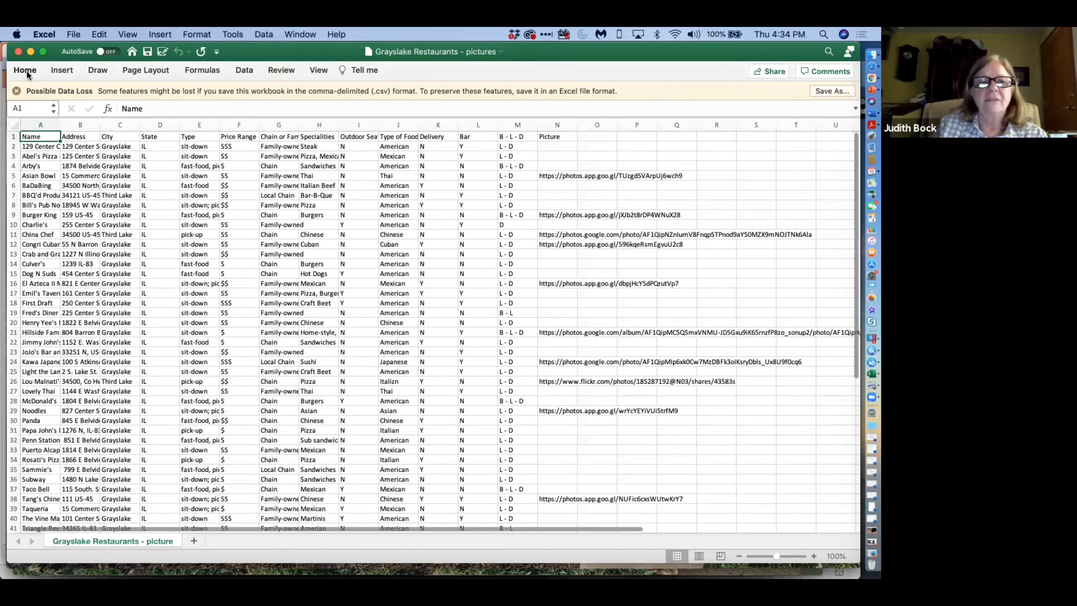
{"action": "left_click", "coordinate": [26, 70]}
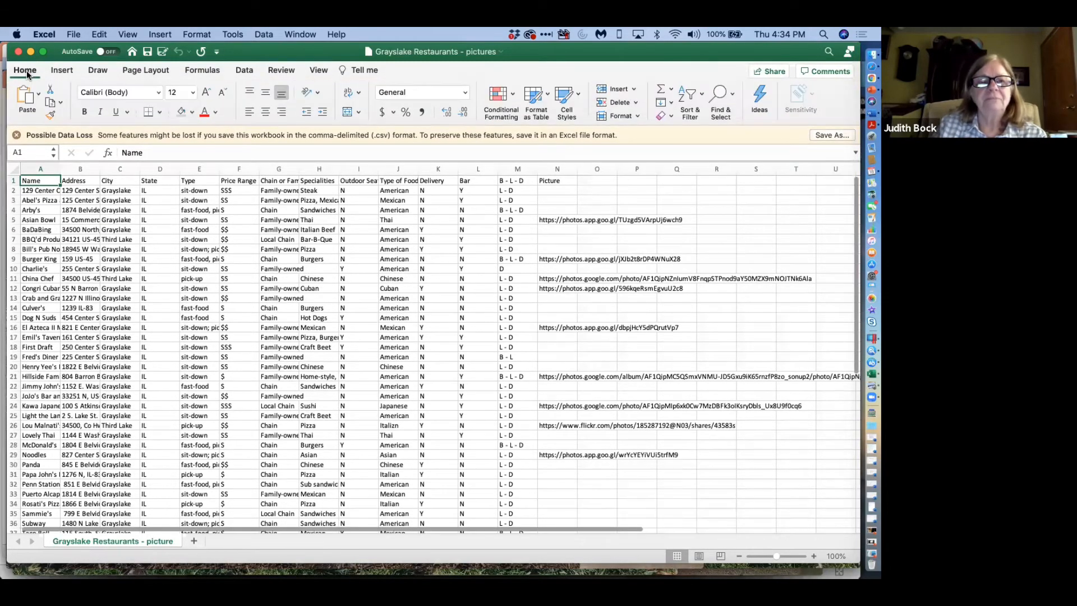
{"action": "left_click", "coordinate": [74, 34]}
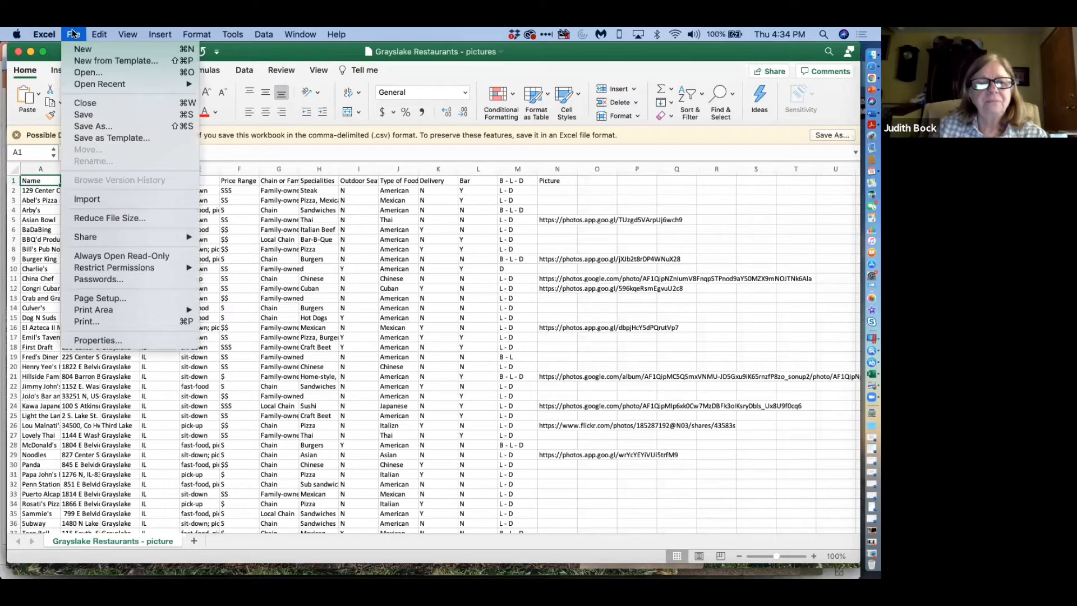
{"action": "left_click", "coordinate": [81, 128]}
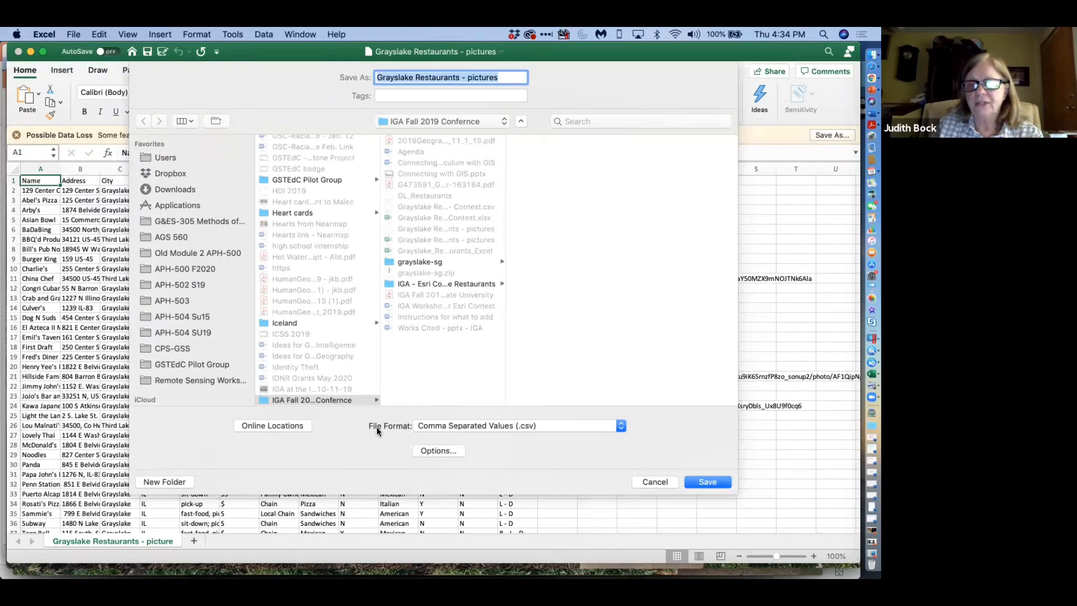
{"action": "left_click", "coordinate": [622, 426]}
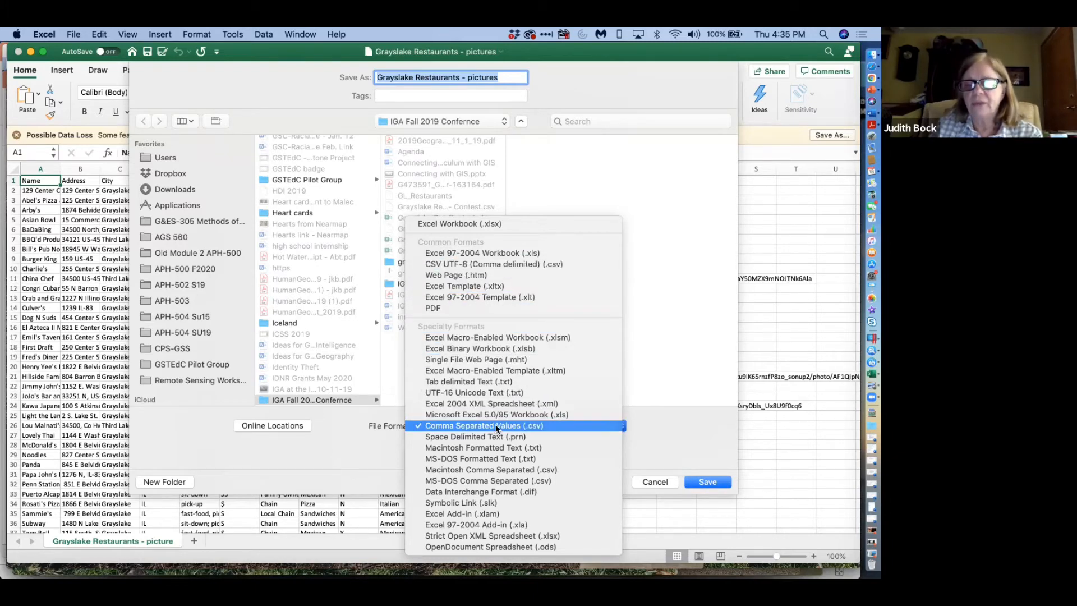
{"action": "left_click", "coordinate": [497, 426]}
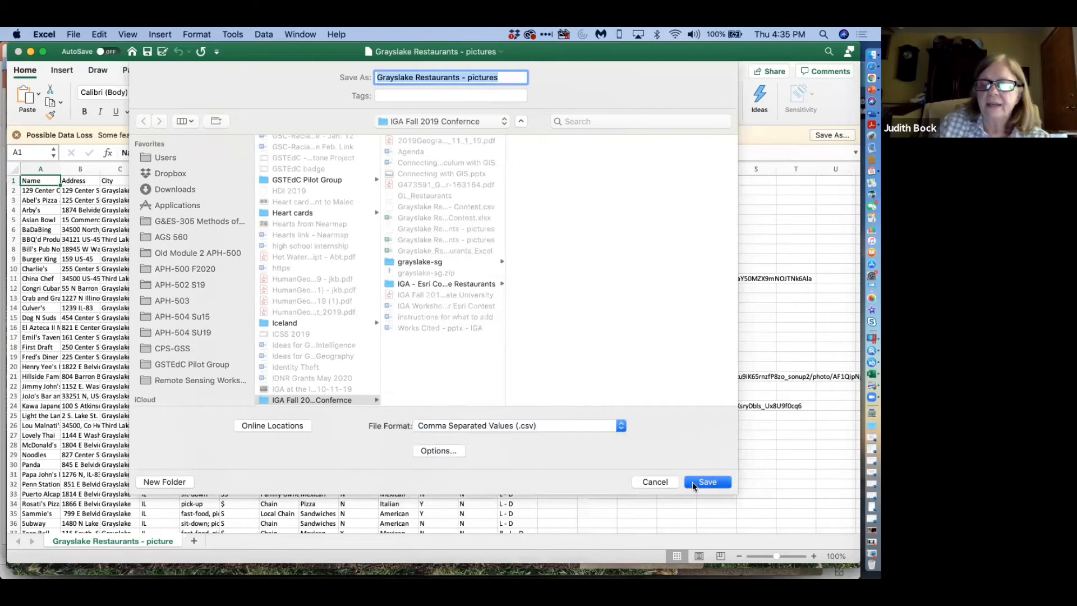
{"action": "left_click", "coordinate": [694, 486]}
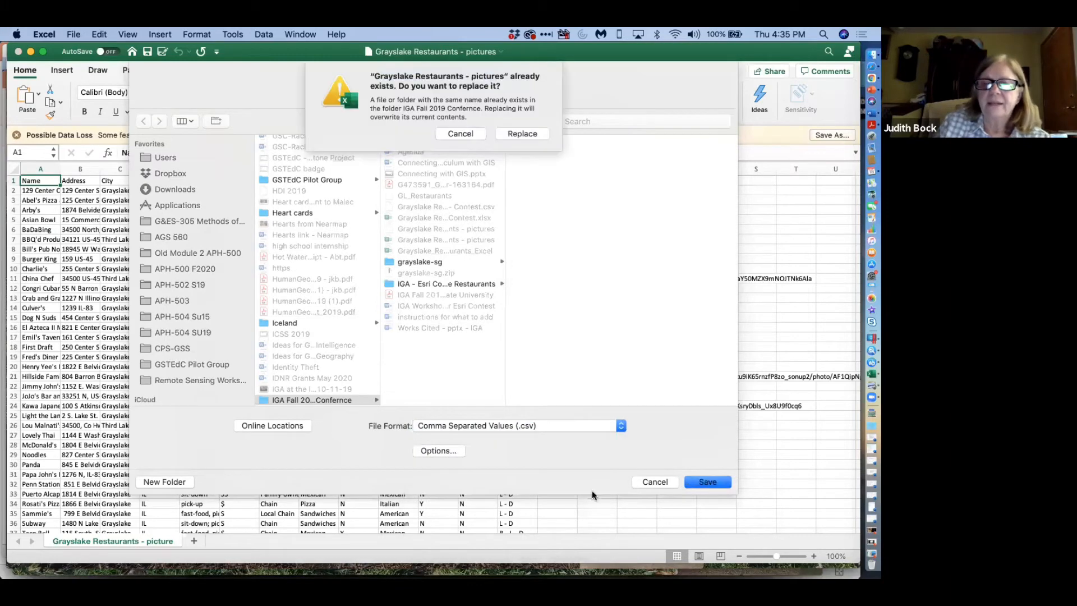
{"action": "left_click", "coordinate": [522, 134]}
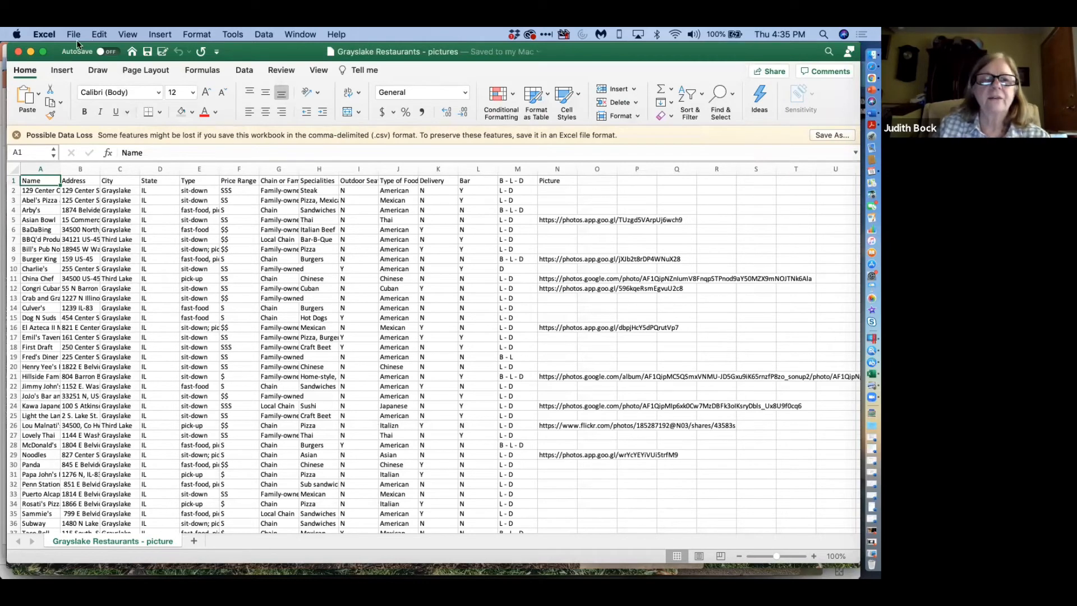
{"action": "left_click", "coordinate": [18, 52]}
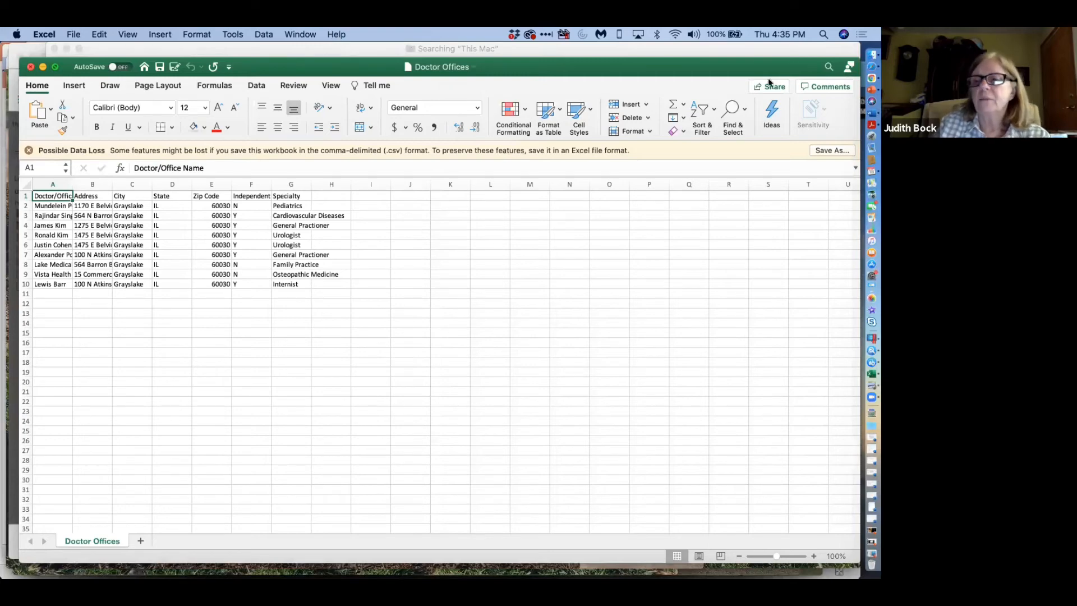
- Switch to Chrome, try to import the already chosen Grayslake Restaurants - pictures file, and check the map's contents
{"action": "left_click", "coordinate": [872, 78]}
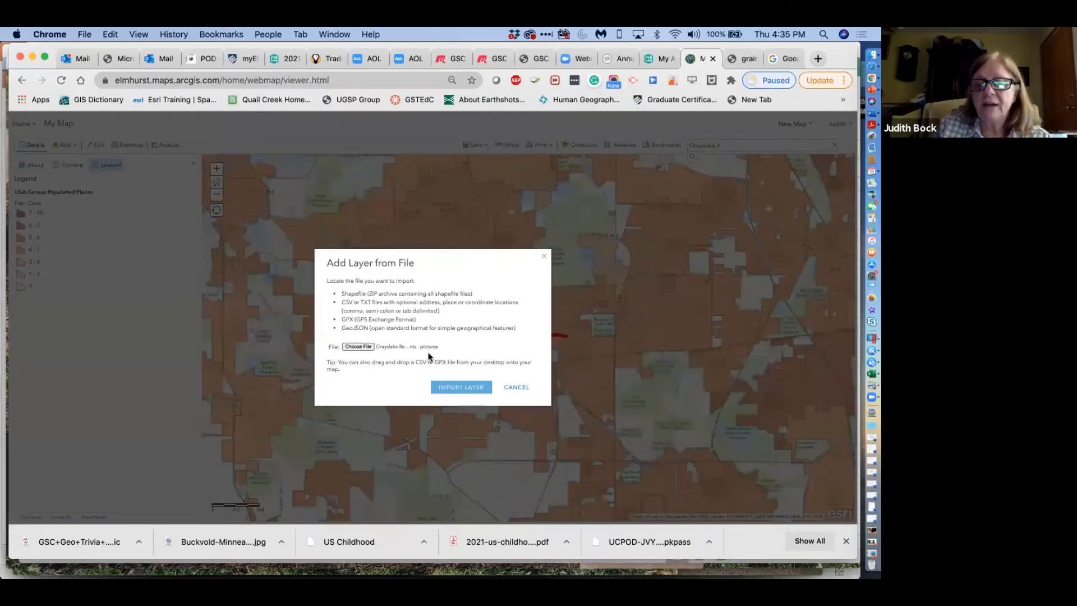
{"action": "left_click", "coordinate": [450, 386]}
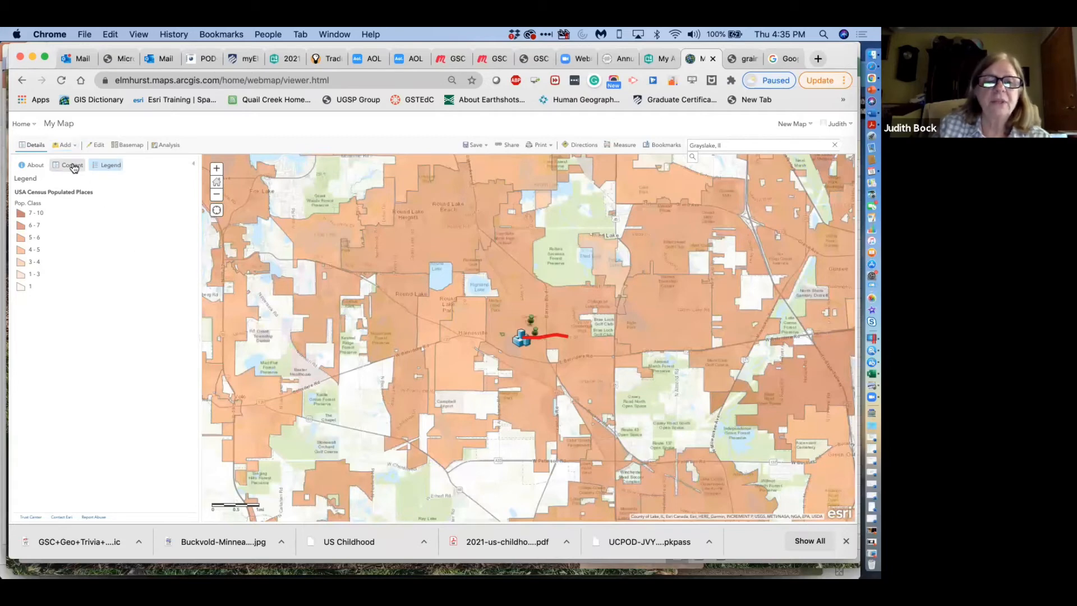
{"action": "left_click", "coordinate": [73, 166]}
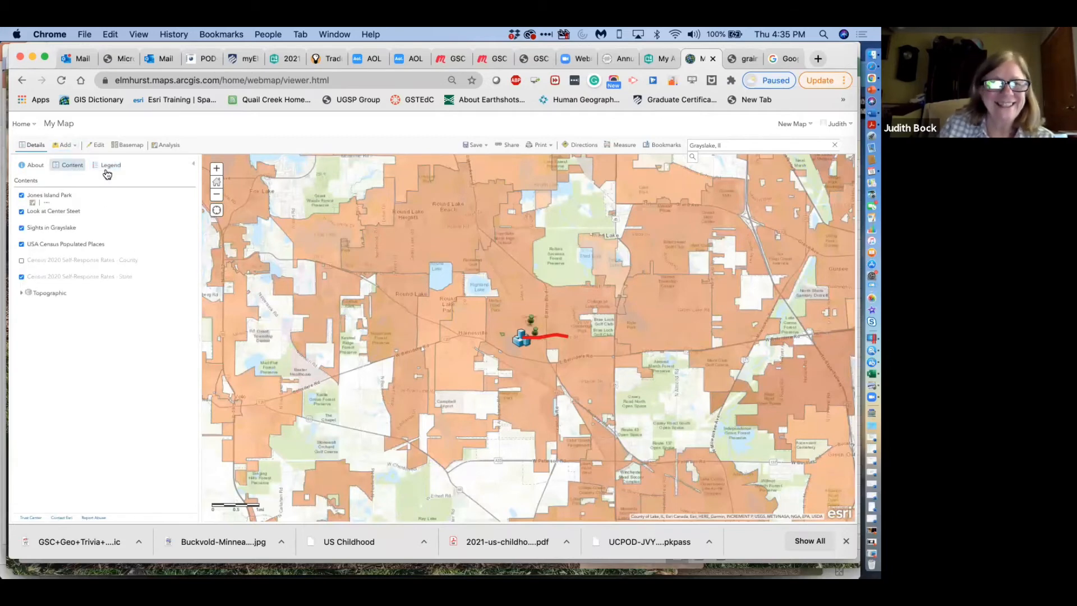
- Start a new layer from file, search the IGA Fall 2019 Confernce folder for Grayslake, and submit Grayslake Restaurants - pictures.csv for import
{"action": "left_click", "coordinate": [65, 145]}
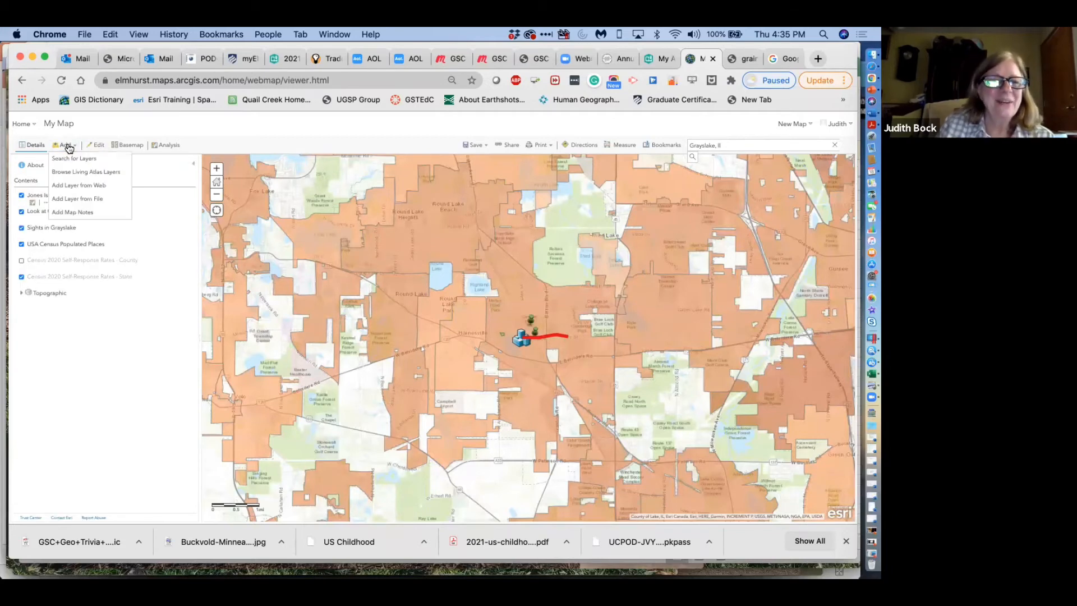
{"action": "left_click", "coordinate": [81, 199]}
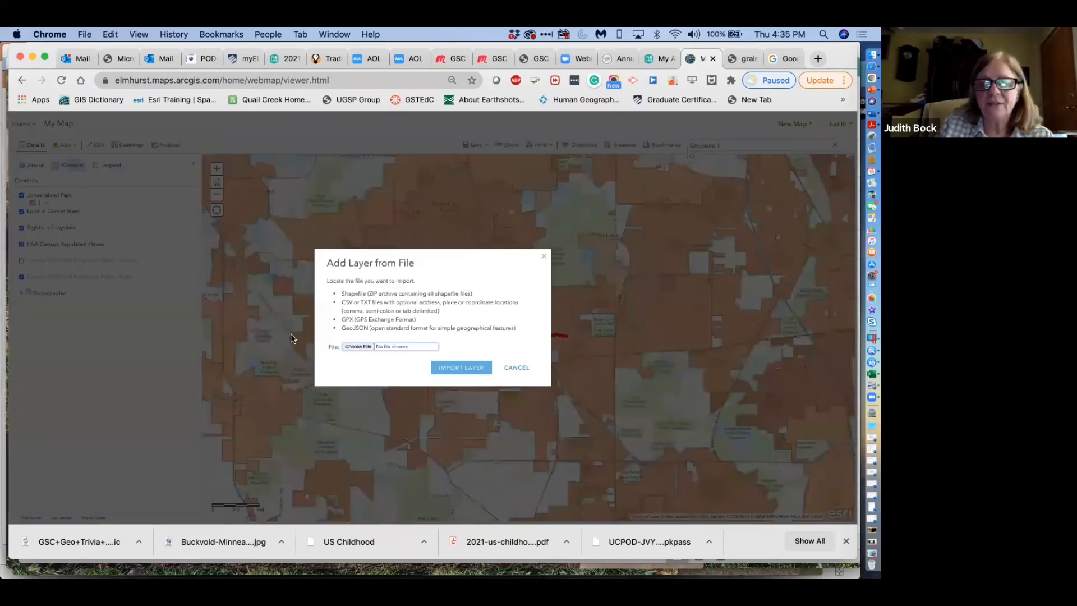
{"action": "left_click", "coordinate": [355, 348]}
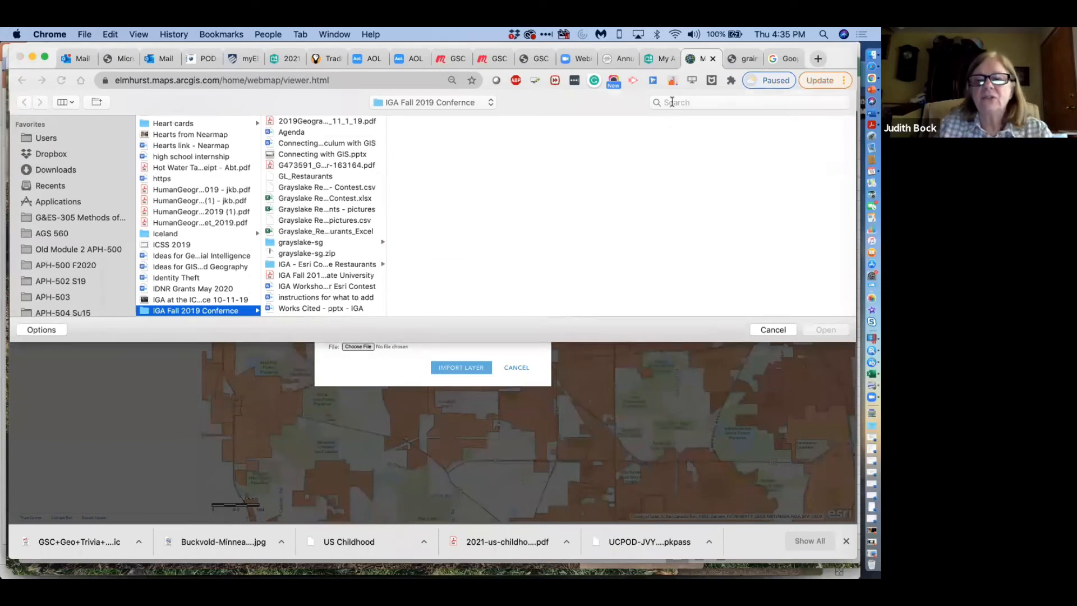
{"action": "left_click", "coordinate": [672, 101]}
{"action": "type", "text": "Grays"}
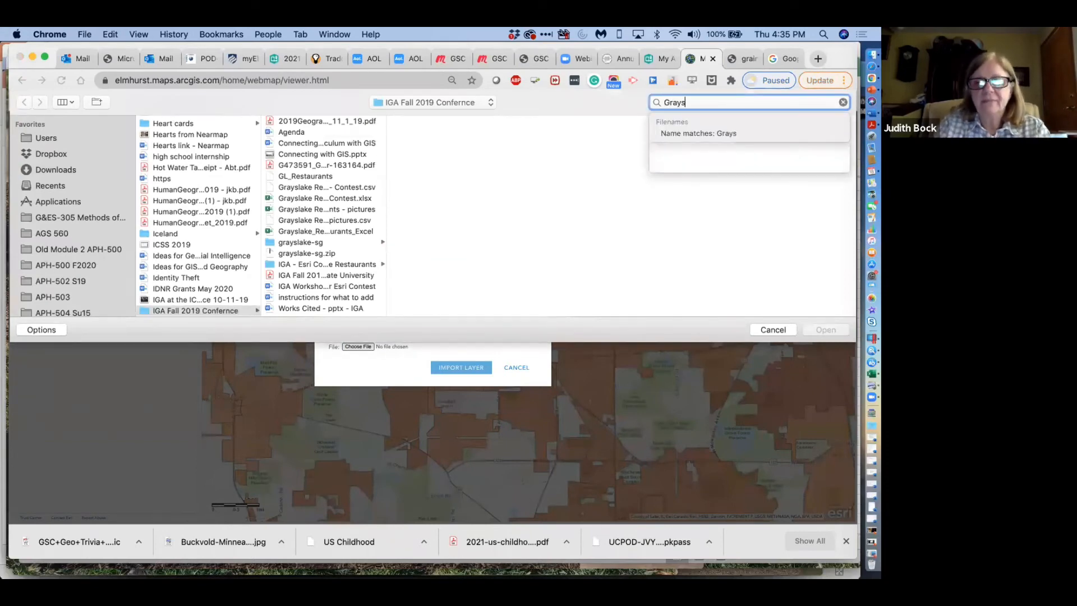
{"action": "type", "text": "lake"}
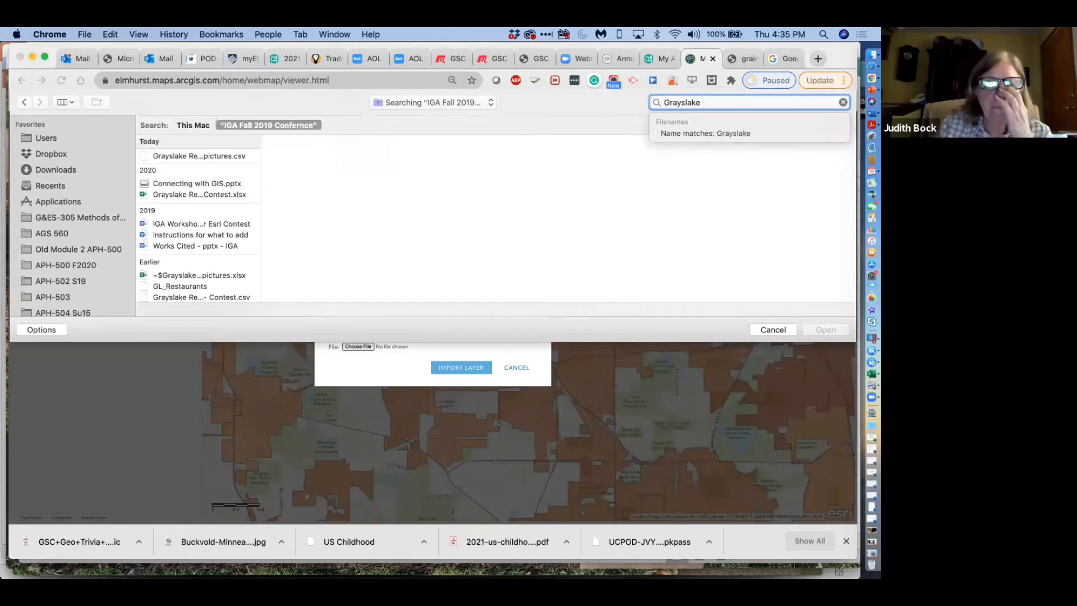
{"action": "left_click", "coordinate": [180, 157]}
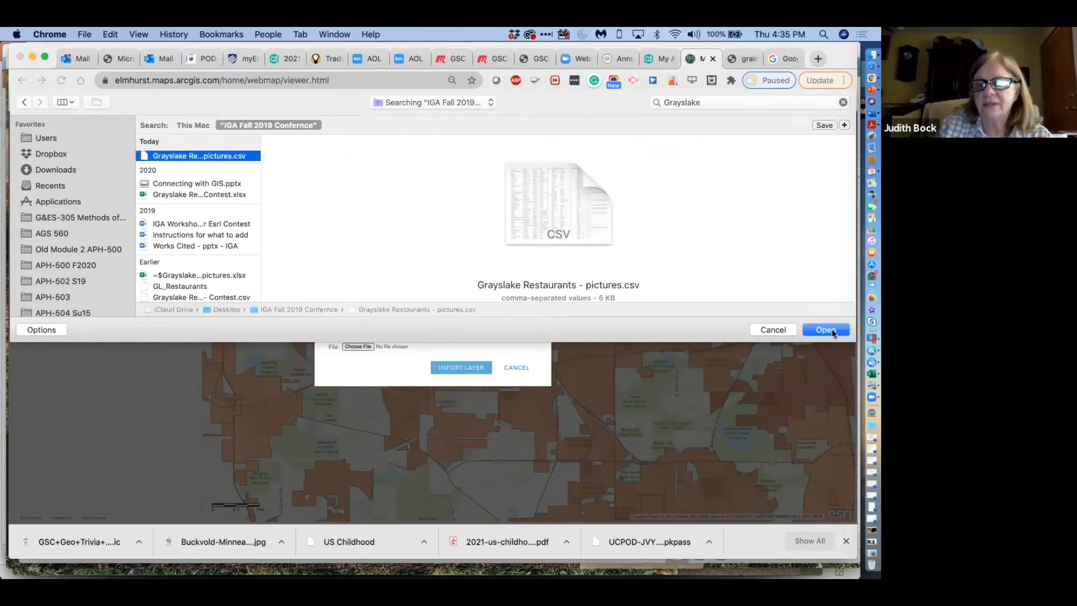
{"action": "left_click", "coordinate": [825, 330]}
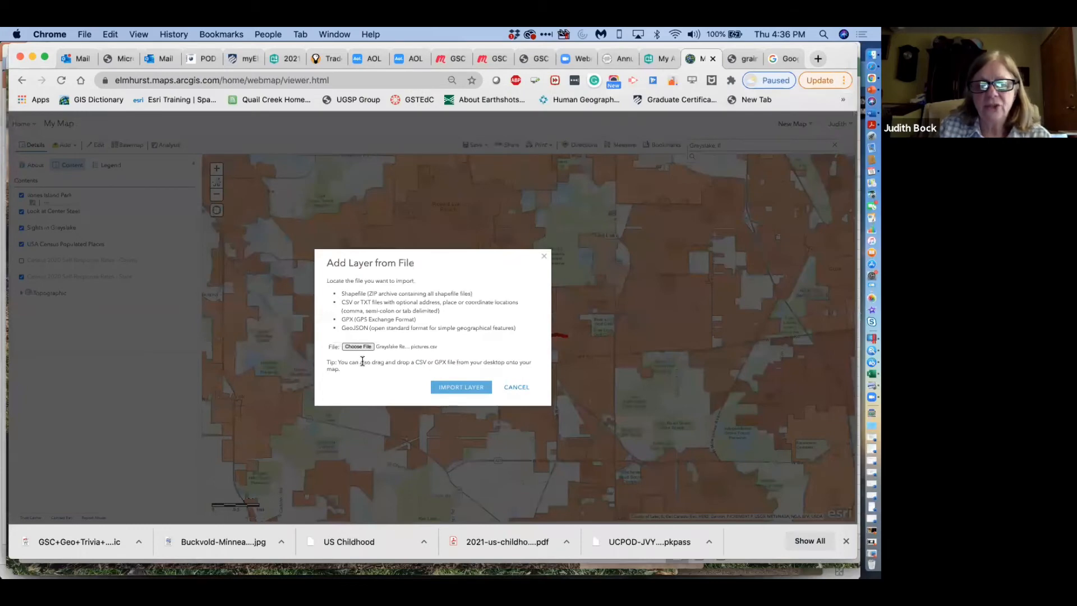
{"action": "left_click", "coordinate": [460, 386]}
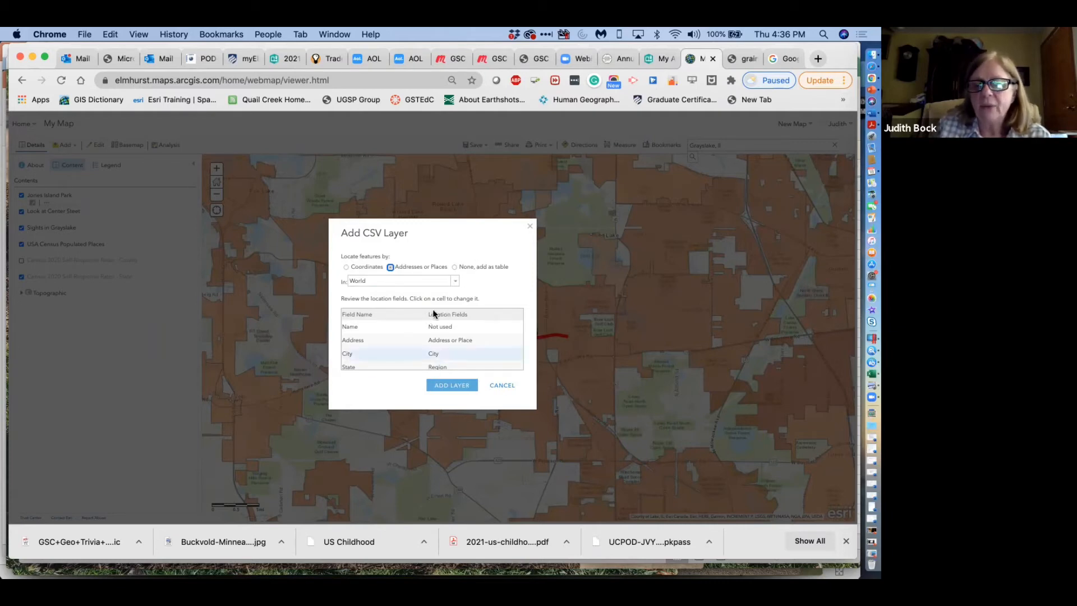
- Add the CSV layer located by addresses or places in World, and hide all layers except Grayslake Restaurants - pictures and the basemap
{"action": "left_click", "coordinate": [447, 386]}
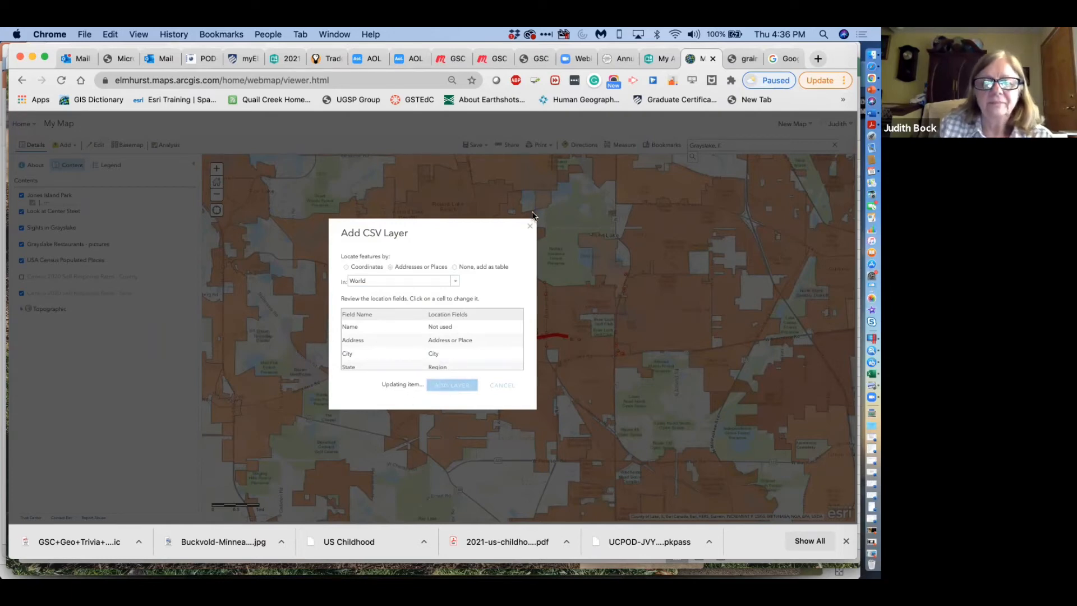
{"action": "left_click", "coordinate": [530, 228]}
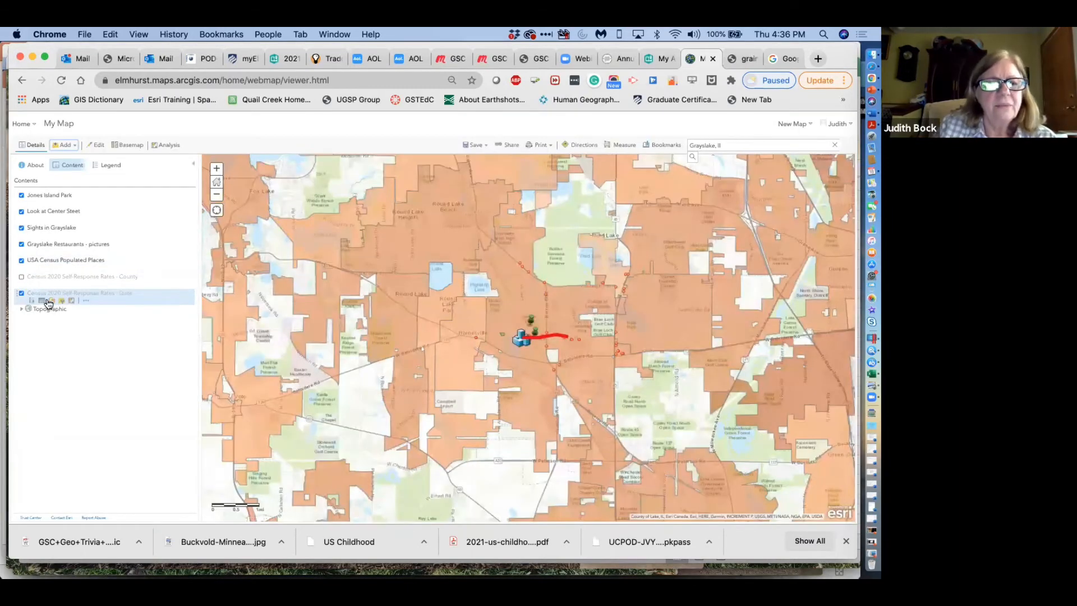
{"action": "left_click", "coordinate": [21, 196]}
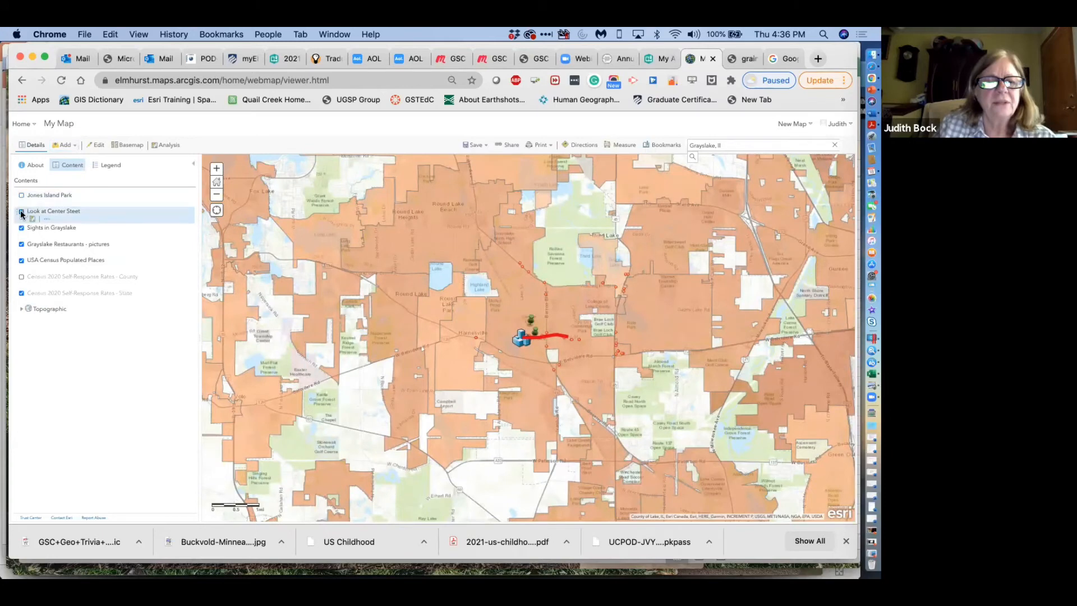
{"action": "left_click", "coordinate": [22, 211]}
{"action": "left_click", "coordinate": [21, 227]}
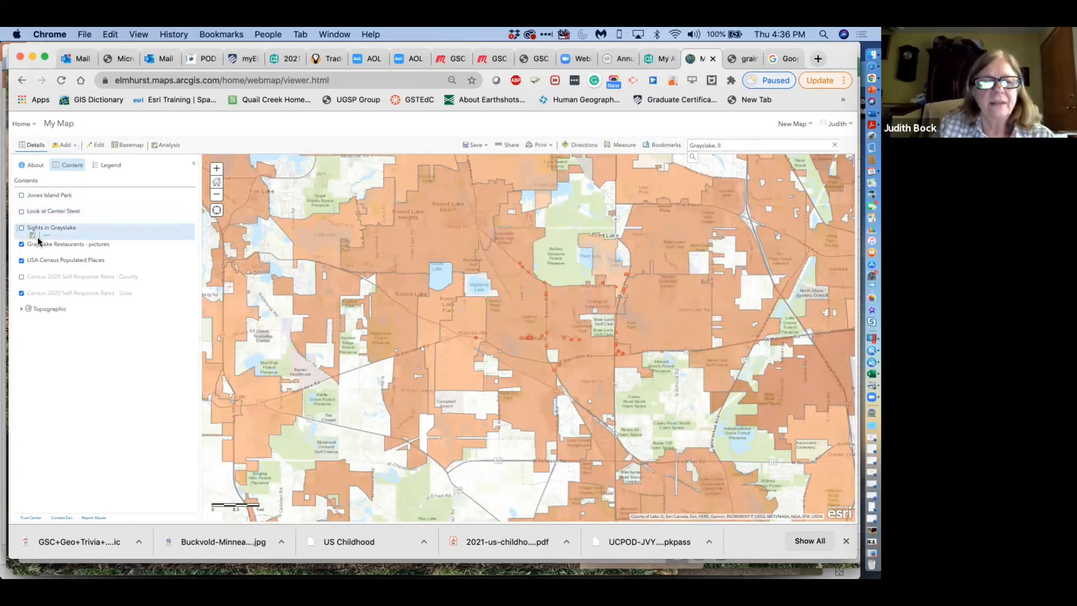
{"action": "left_click", "coordinate": [21, 261]}
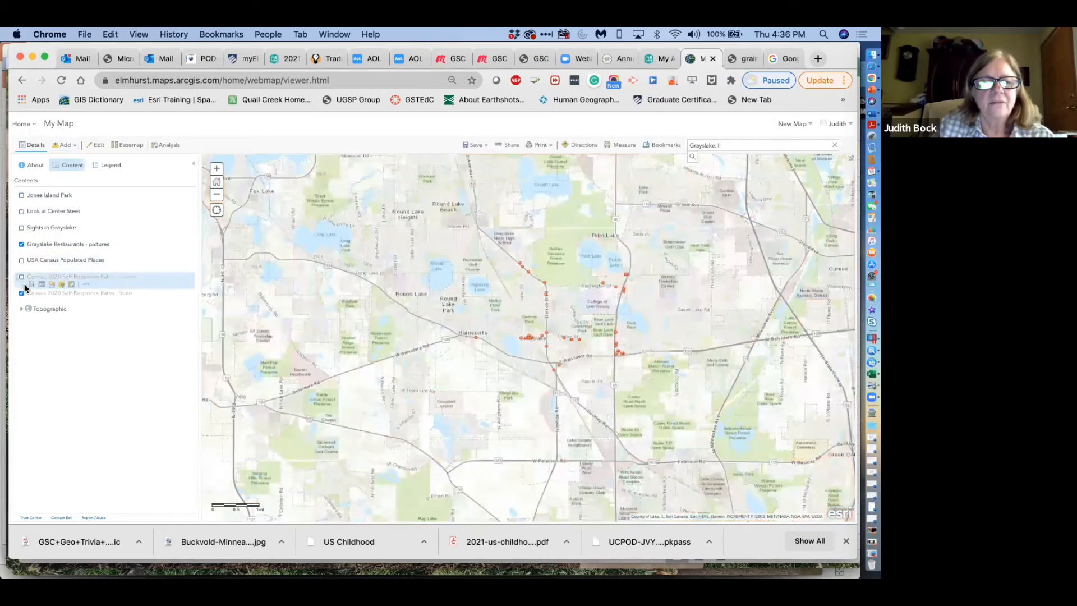
{"action": "left_click", "coordinate": [20, 294]}
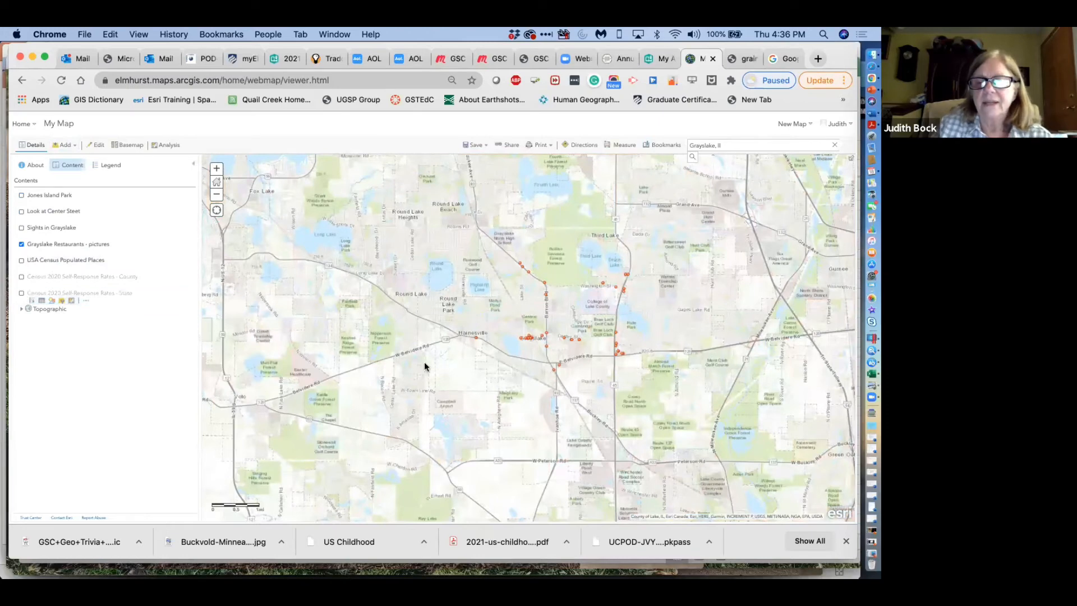
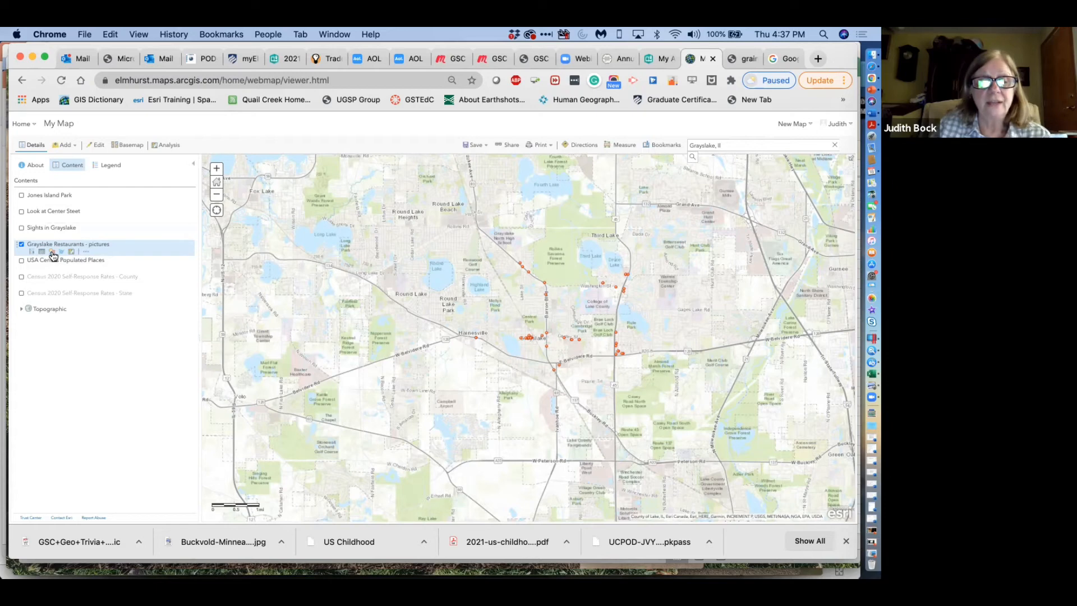
- Style the Grayslake Restaurants - pictures layer by the Type of Food attribute using the Types (Unique symbols) drawing style
{"action": "left_click", "coordinate": [52, 252]}
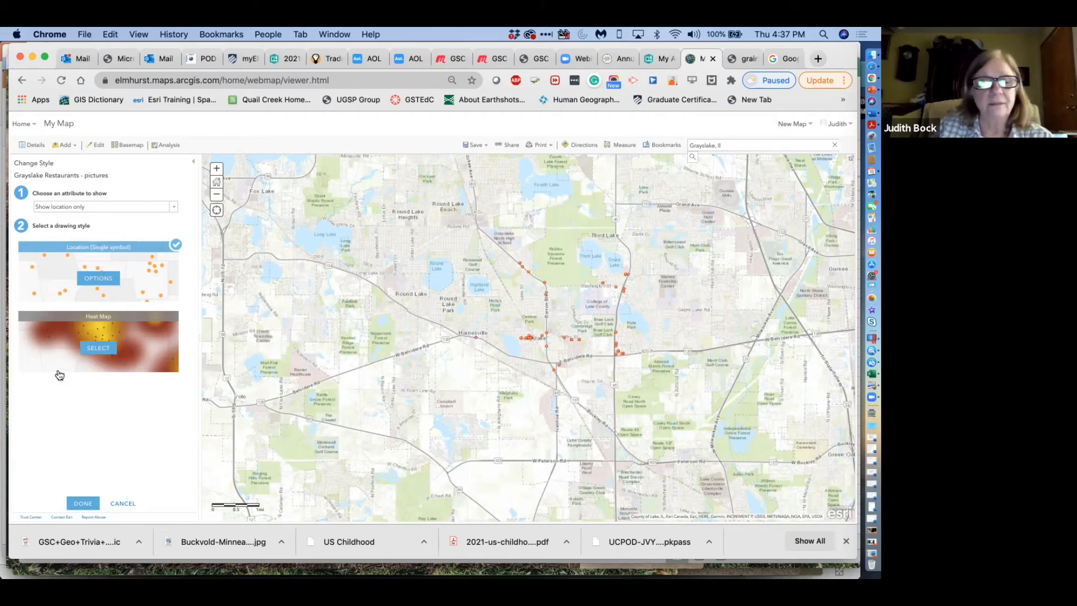
{"action": "left_click", "coordinate": [174, 207]}
{"action": "scroll", "coordinate": [112, 252], "scroll_direction": "down", "scroll_amount": 3}
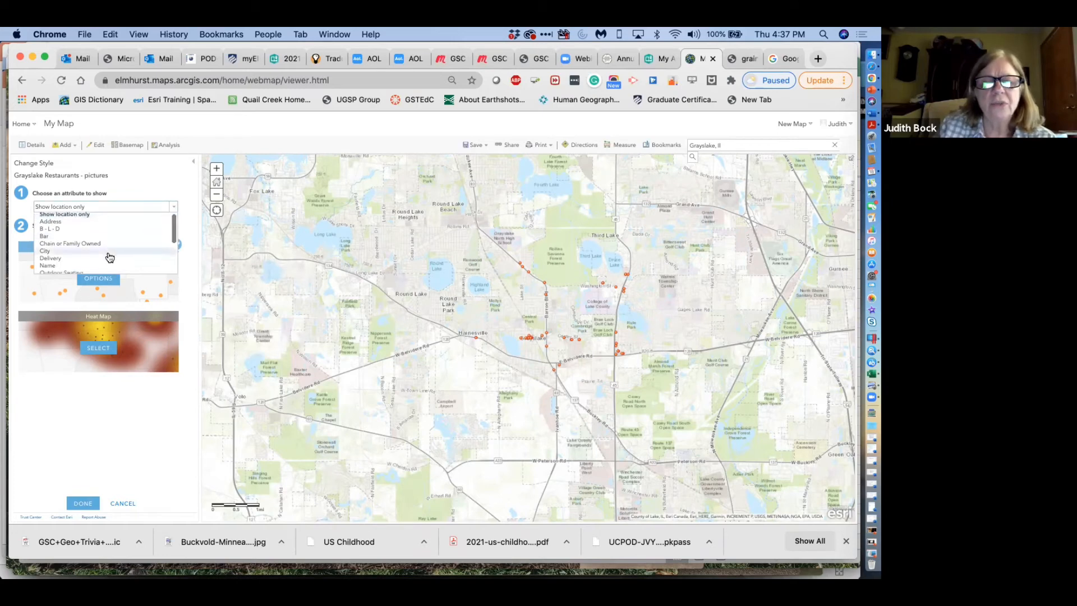
{"action": "scroll", "coordinate": [108, 257], "scroll_direction": "down", "scroll_amount": 3}
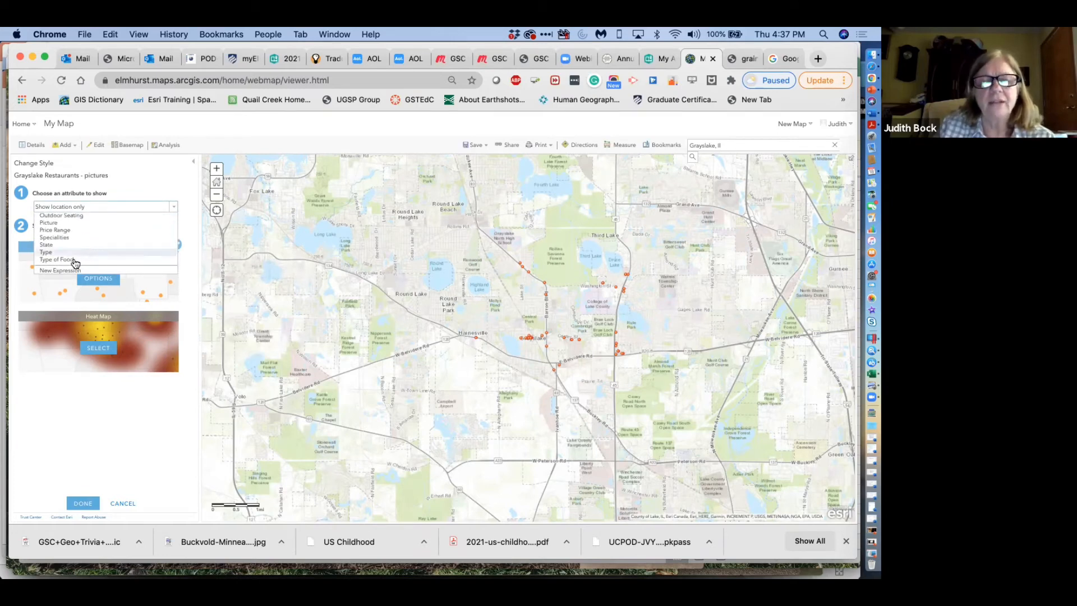
{"action": "left_click", "coordinate": [85, 260]}
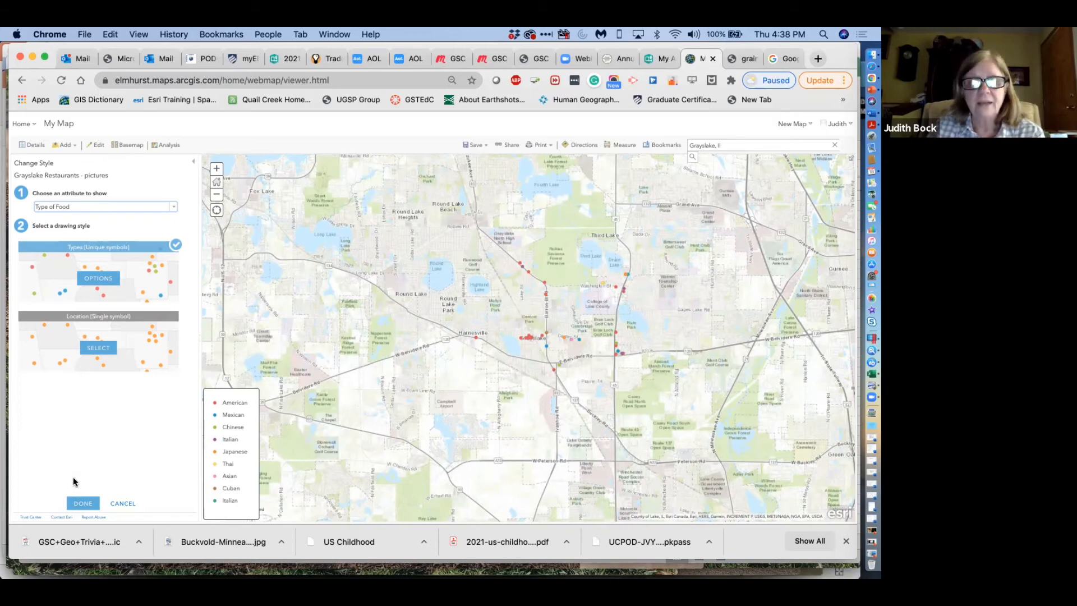
{"action": "left_click", "coordinate": [82, 503]}
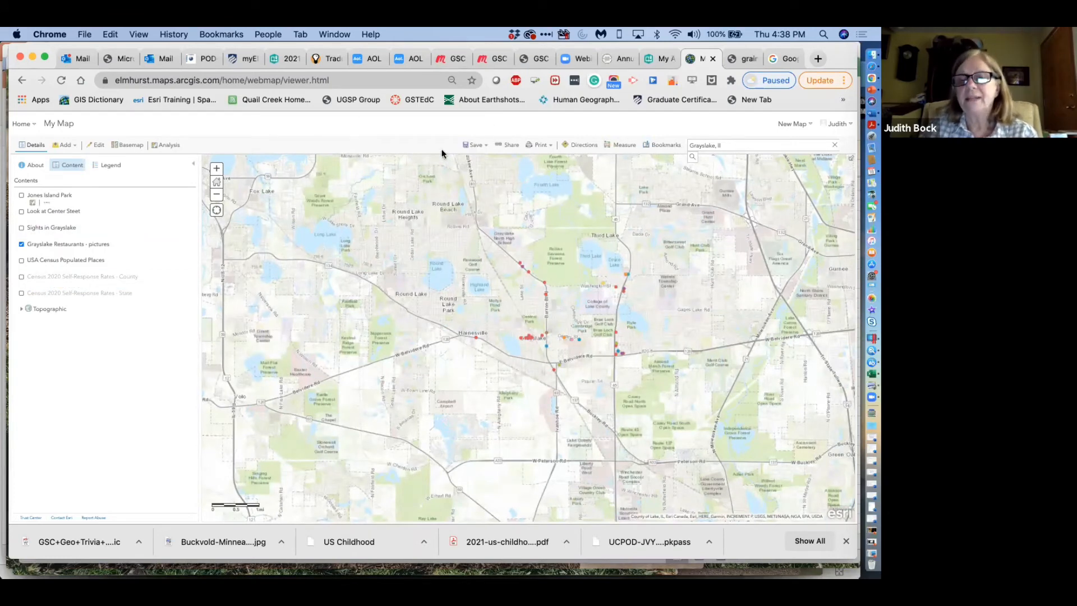
- Start saving the map as a new item and enter the title Grayslake, IL
{"action": "left_click", "coordinate": [484, 149]}
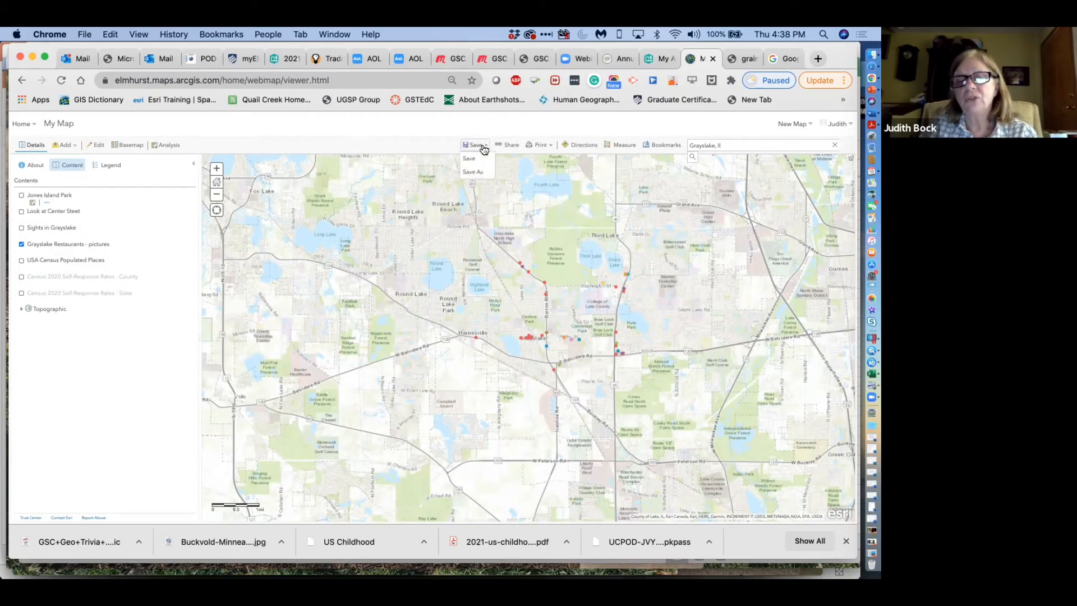
{"action": "left_click", "coordinate": [473, 173]}
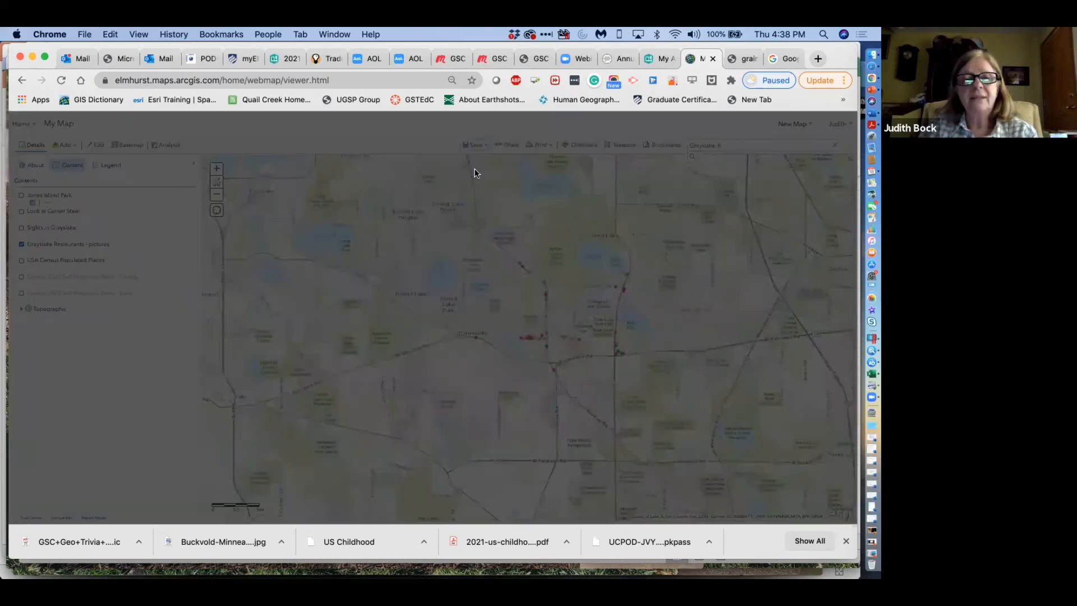
{"action": "left_click", "coordinate": [389, 298]}
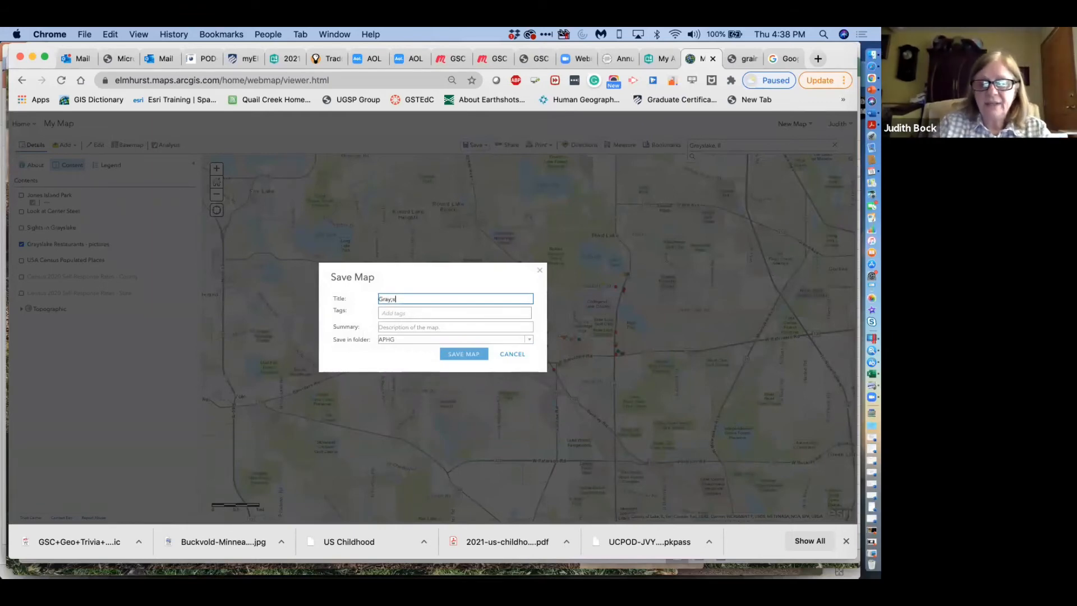
{"action": "type", "text": "Gray;sl"}
{"action": "key", "text": "BackSpace"}
{"action": "key", "text": "BackSpace"}
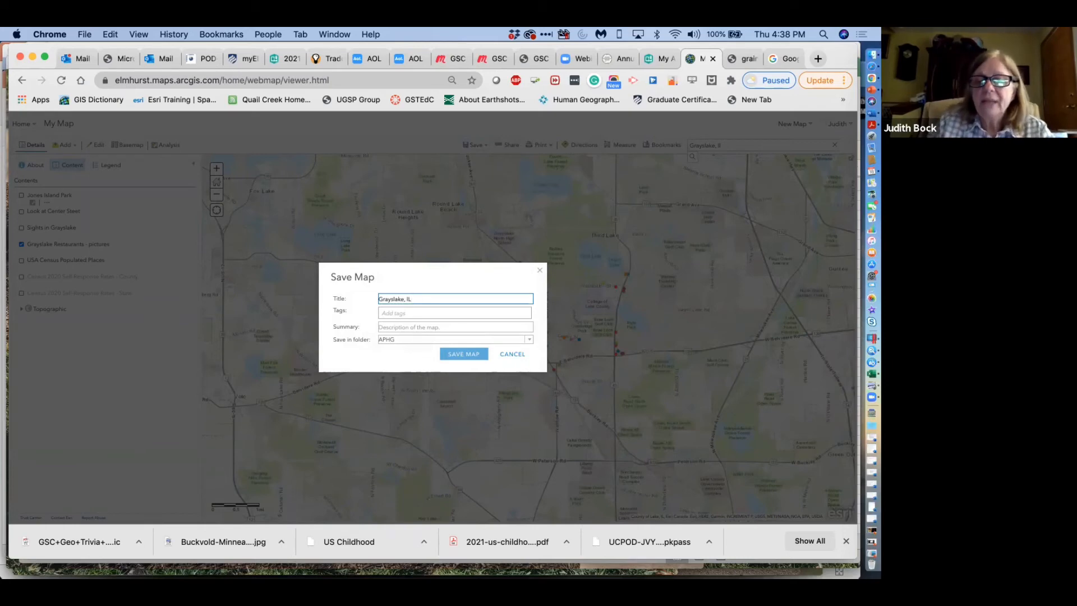
- Add the tags Grayslake and IL to the map being saved
{"action": "right_click", "coordinate": [379, 309]}
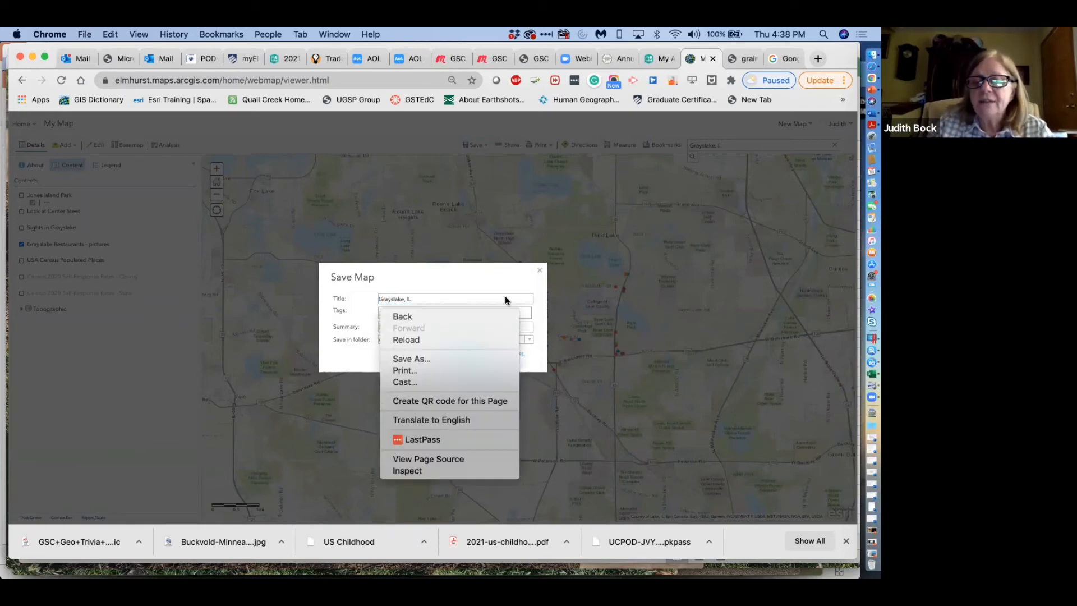
{"action": "right_click", "coordinate": [523, 314]}
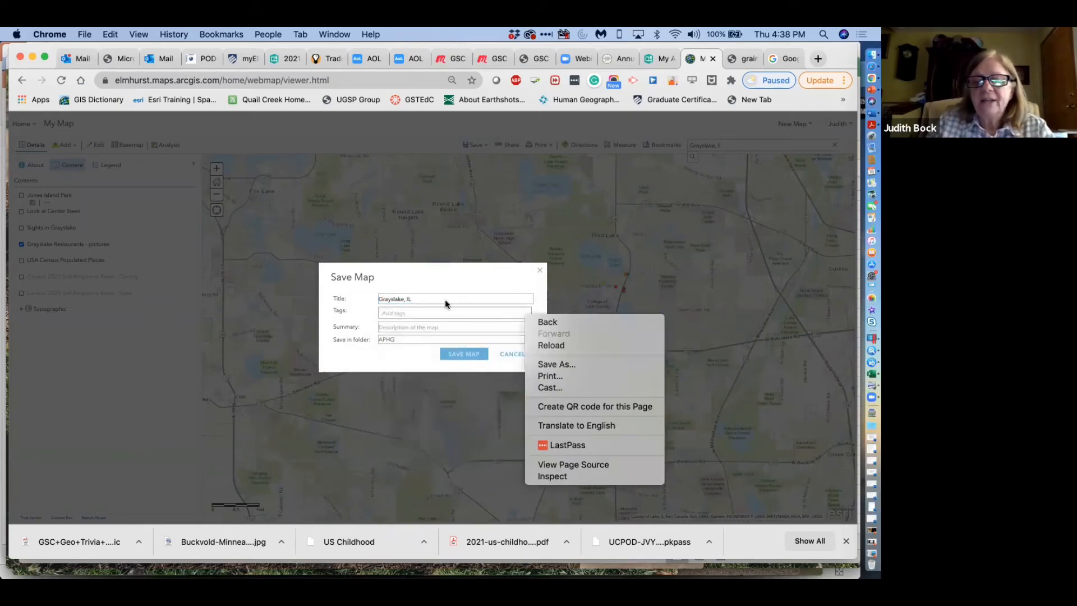
{"action": "left_click", "coordinate": [418, 312]}
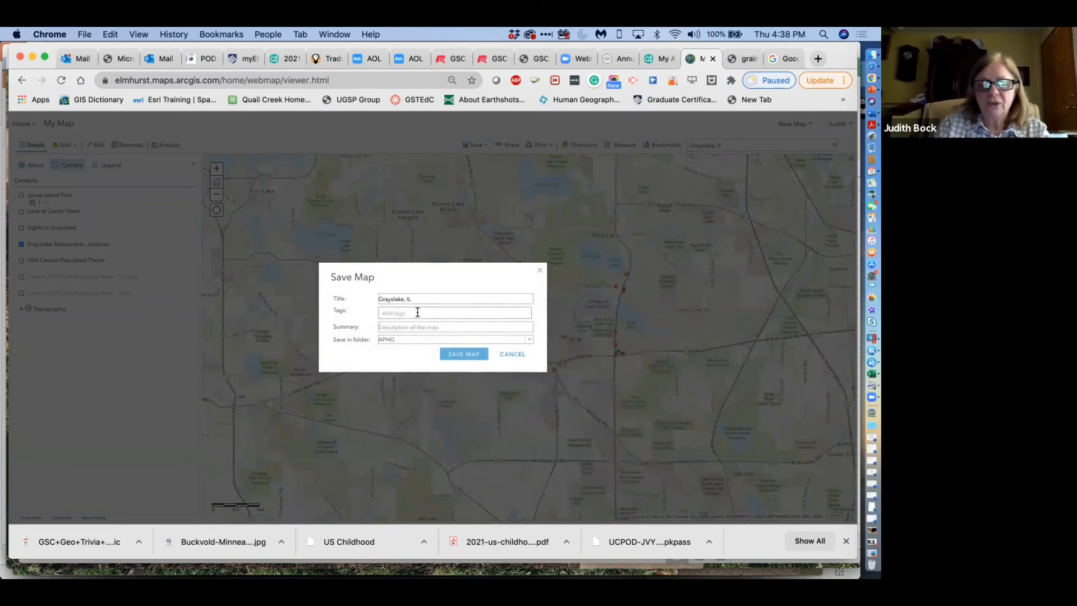
{"action": "type", "text": "Grayslake"}
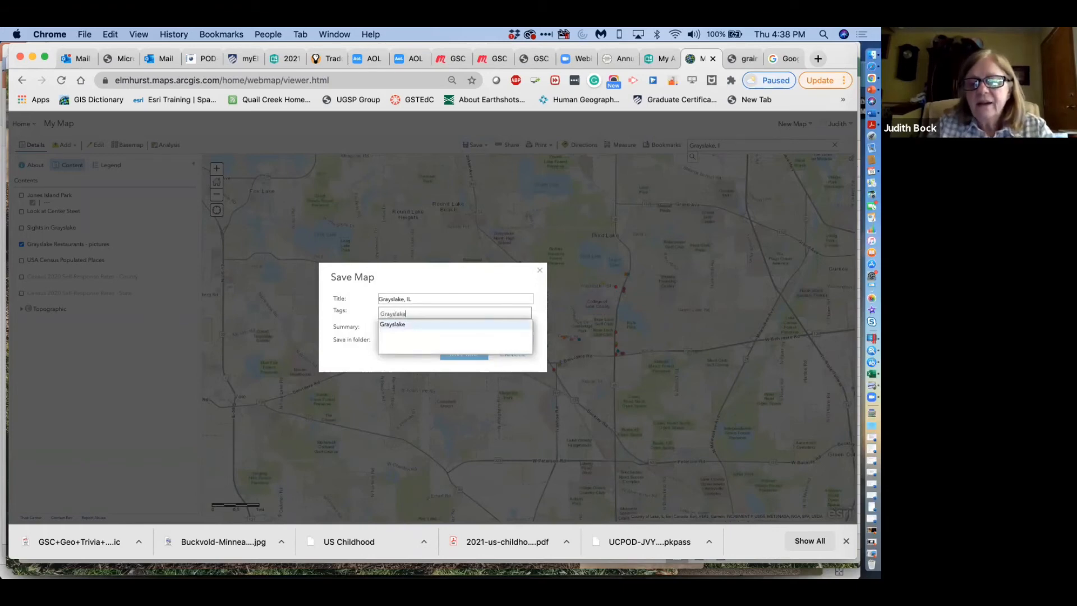
{"action": "key", "text": "Return"}
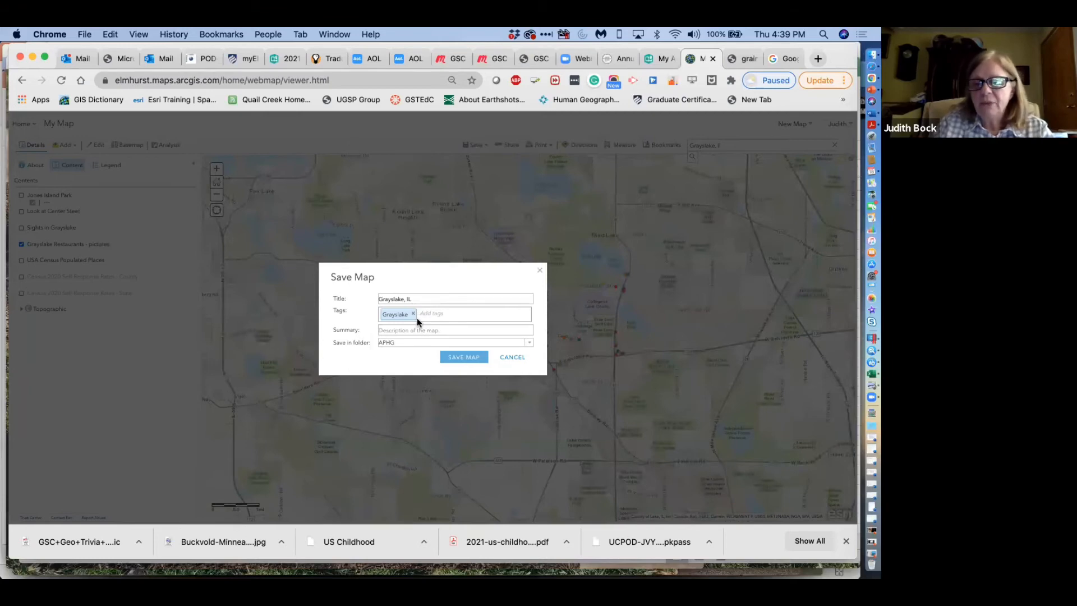
{"action": "type", "text": "IL"}
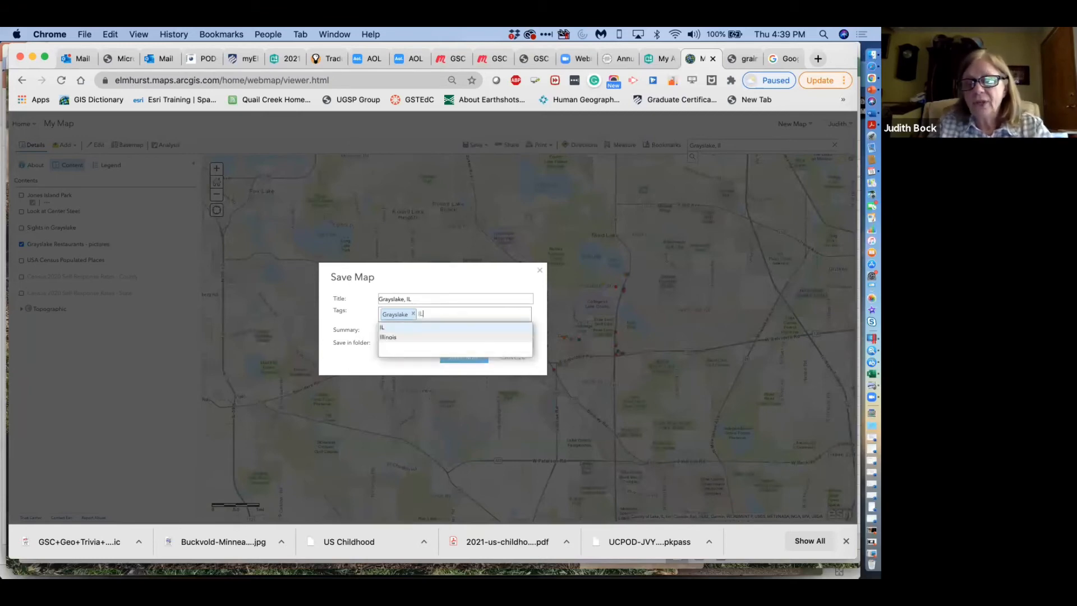
{"action": "key", "text": "Return"}
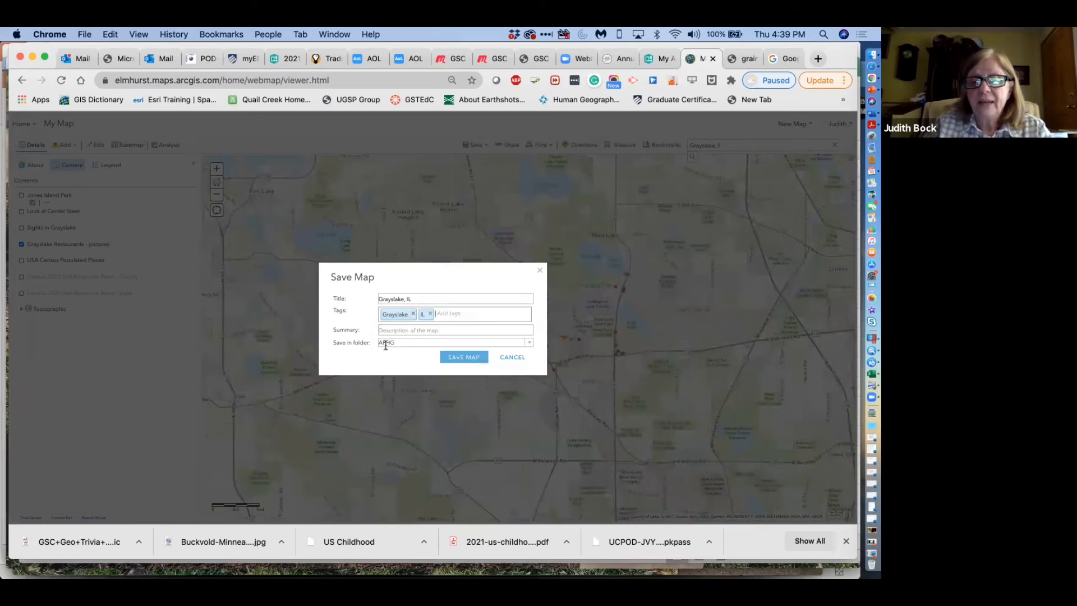
- Choose the account's own root folder as the save location and save the map
{"action": "left_click", "coordinate": [530, 343]}
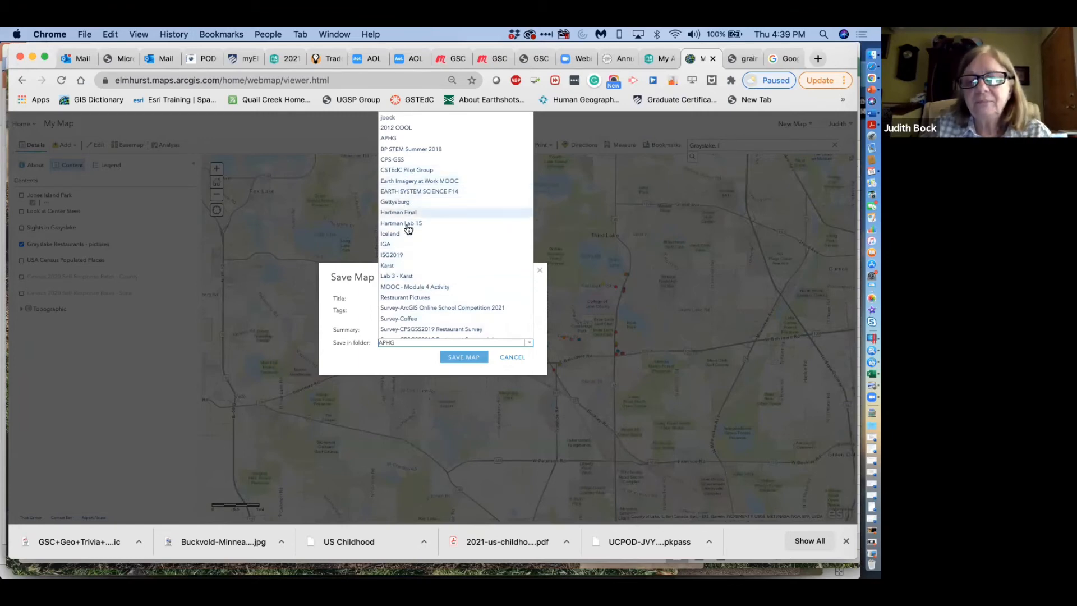
{"action": "scroll", "coordinate": [410, 264], "scroll_direction": "down", "scroll_amount": 1}
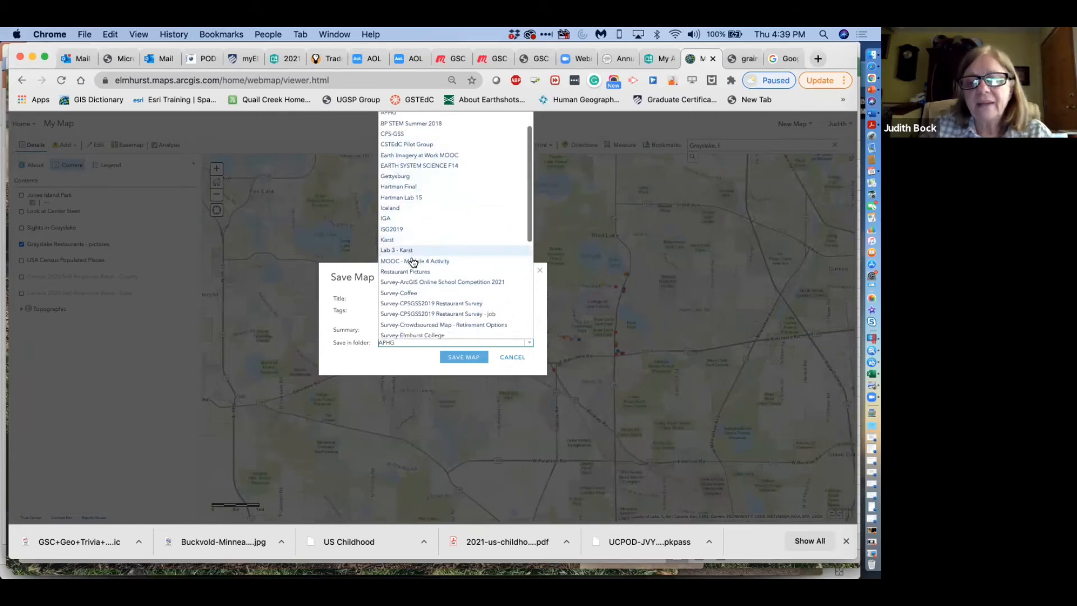
{"action": "scroll", "coordinate": [413, 262], "scroll_direction": "down", "scroll_amount": 2}
{"action": "scroll", "coordinate": [412, 261], "scroll_direction": "up", "scroll_amount": 4}
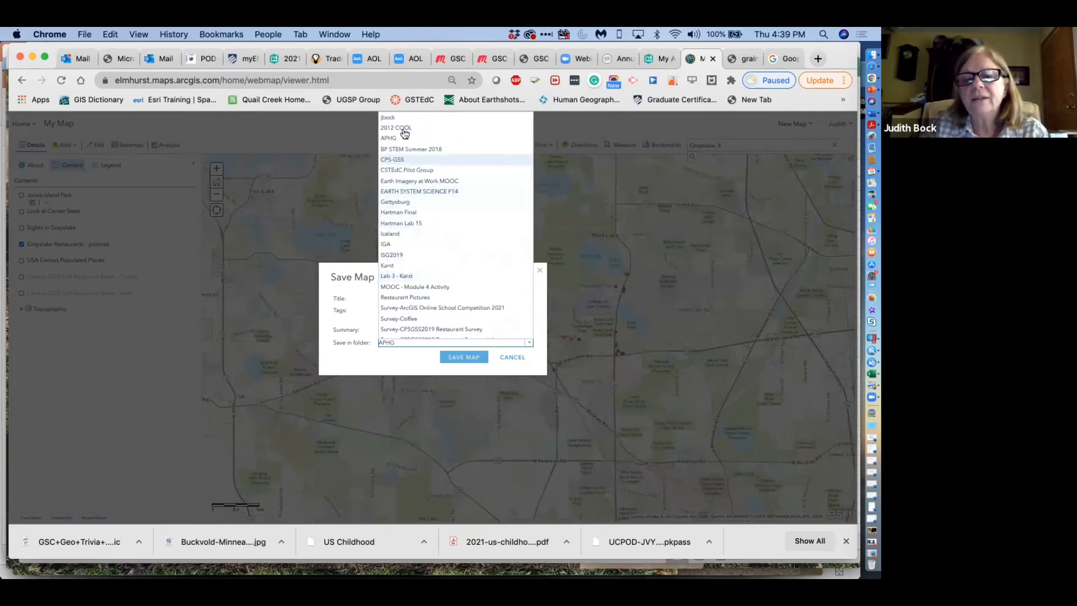
{"action": "left_click", "coordinate": [389, 117]}
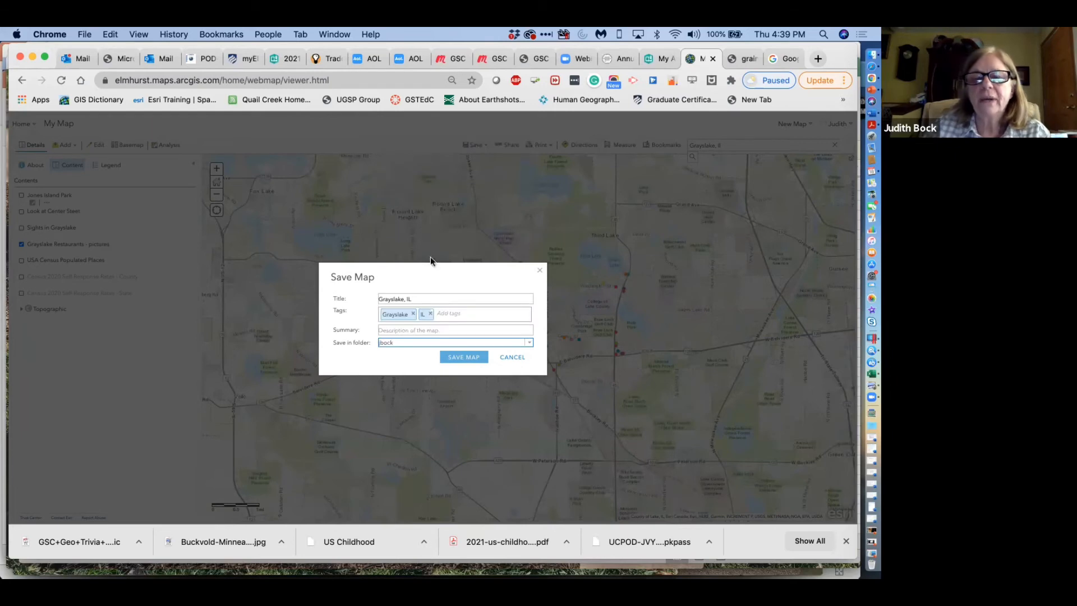
{"action": "left_click", "coordinate": [473, 356]}
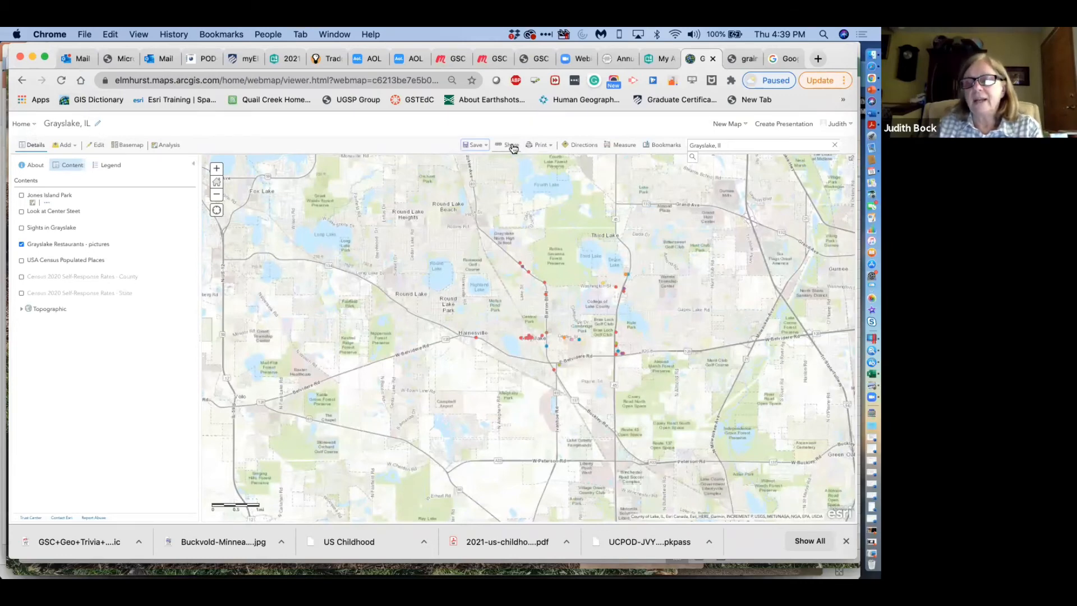
- Share the Grayslake, IL map with Everyone (public) and close the sharing settings
{"action": "left_click", "coordinate": [511, 146]}
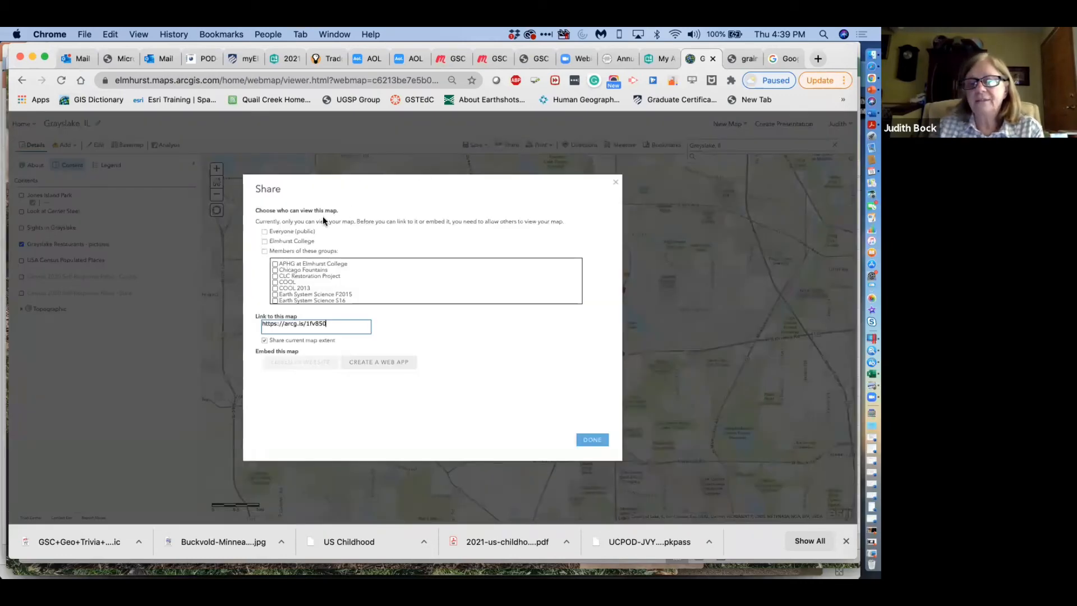
{"action": "left_click", "coordinate": [265, 231]}
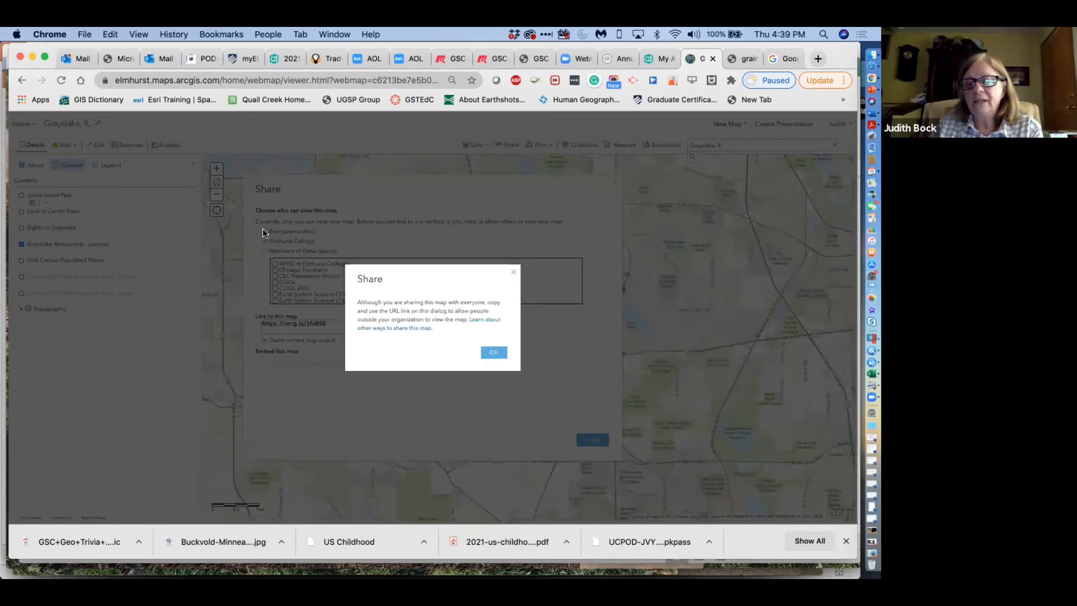
{"action": "left_click", "coordinate": [494, 353]}
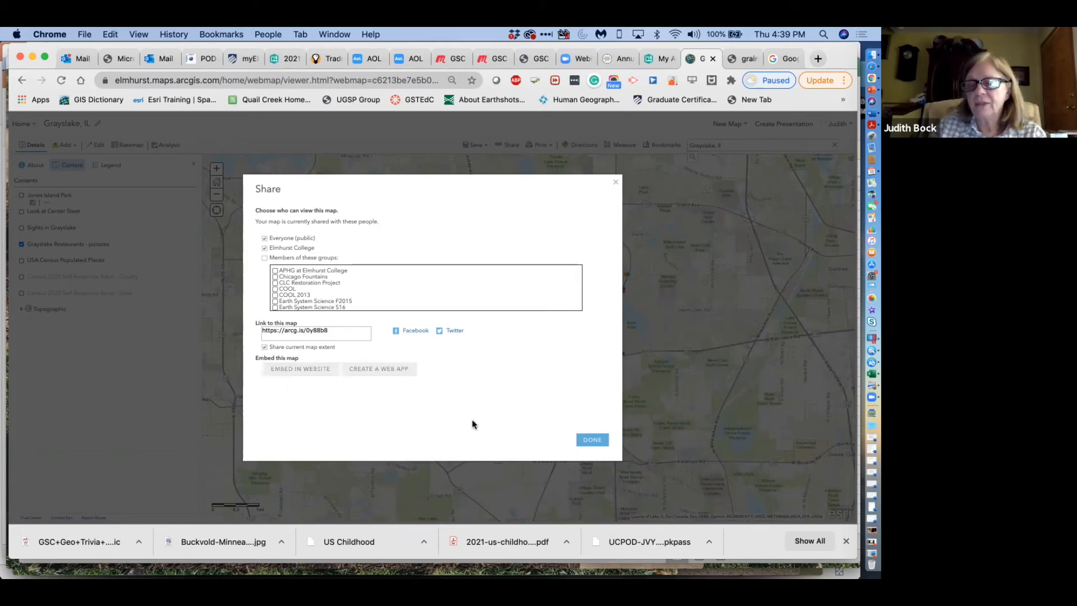
{"action": "left_click", "coordinate": [594, 440]}
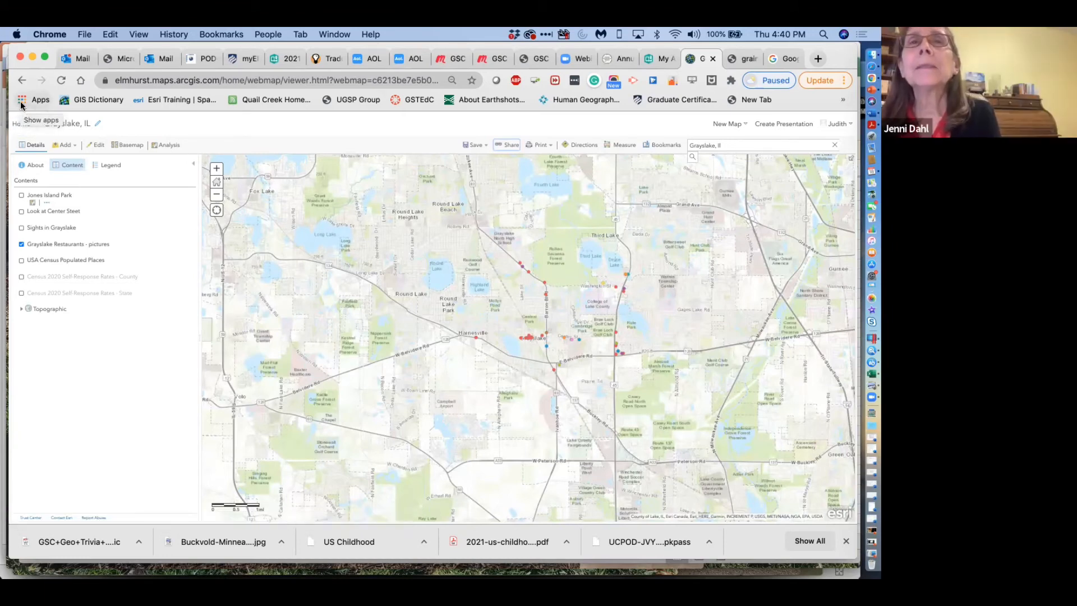
- Go to the Content page and list the items in the account's own root folder
{"action": "left_click", "coordinate": [36, 127]}
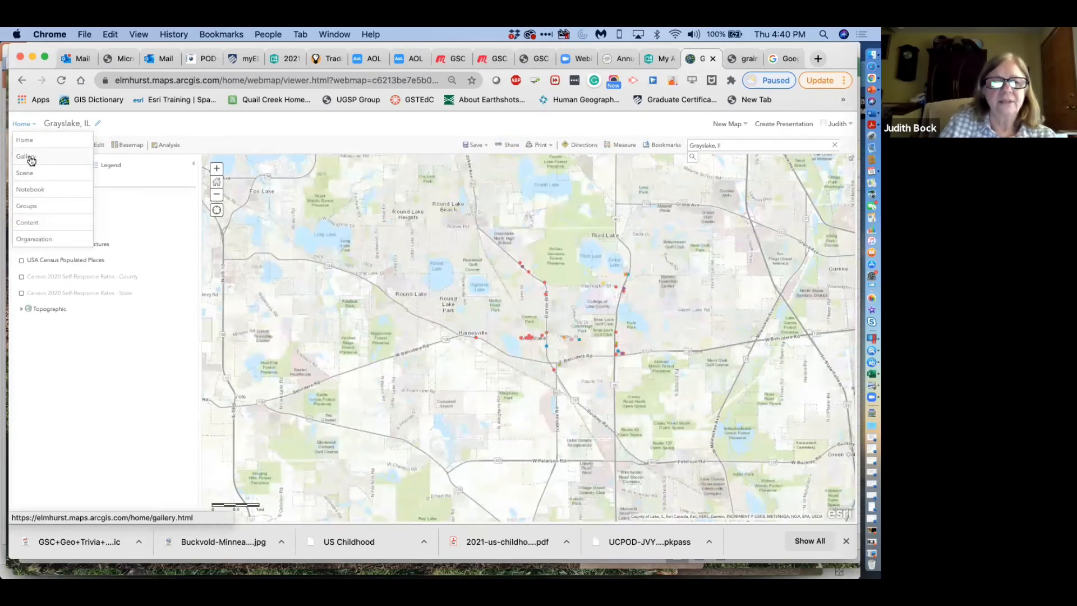
{"action": "left_click", "coordinate": [44, 225]}
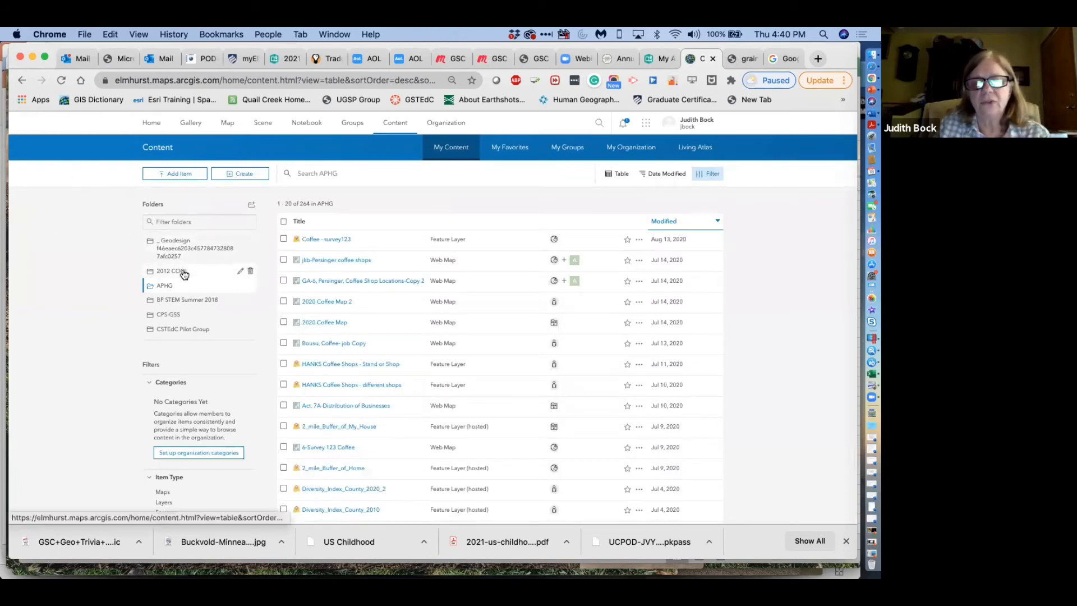
{"action": "scroll", "coordinate": [179, 269], "scroll_direction": "up", "scroll_amount": 5}
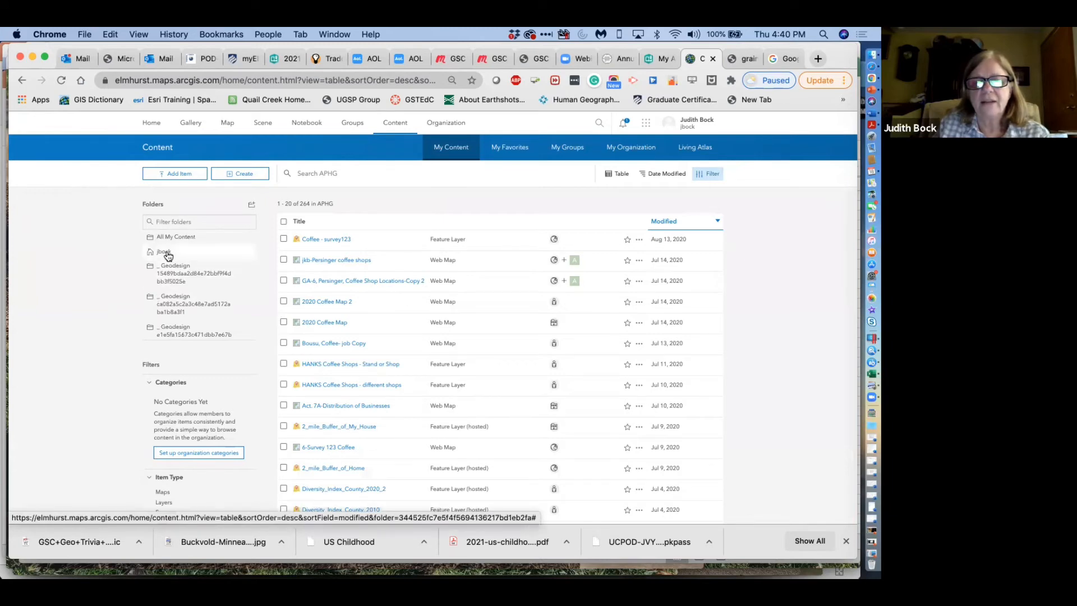
{"action": "left_click", "coordinate": [168, 254]}
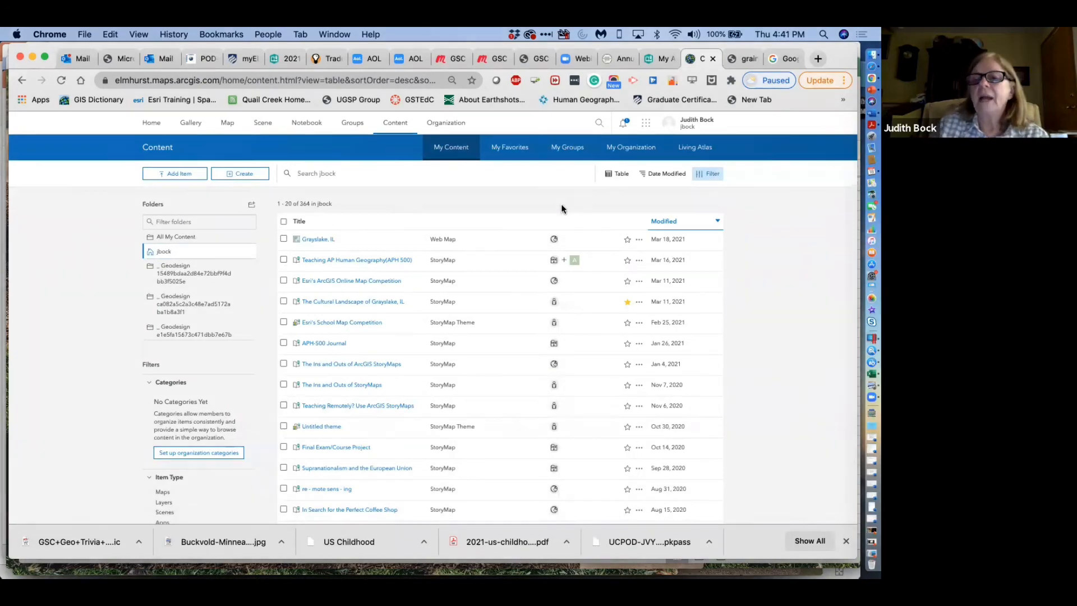
- Switch to ArcGIS StoryMaps and open the story Esri's ArcGIS Online Map Competition for editing
{"action": "left_click", "coordinate": [646, 126]}
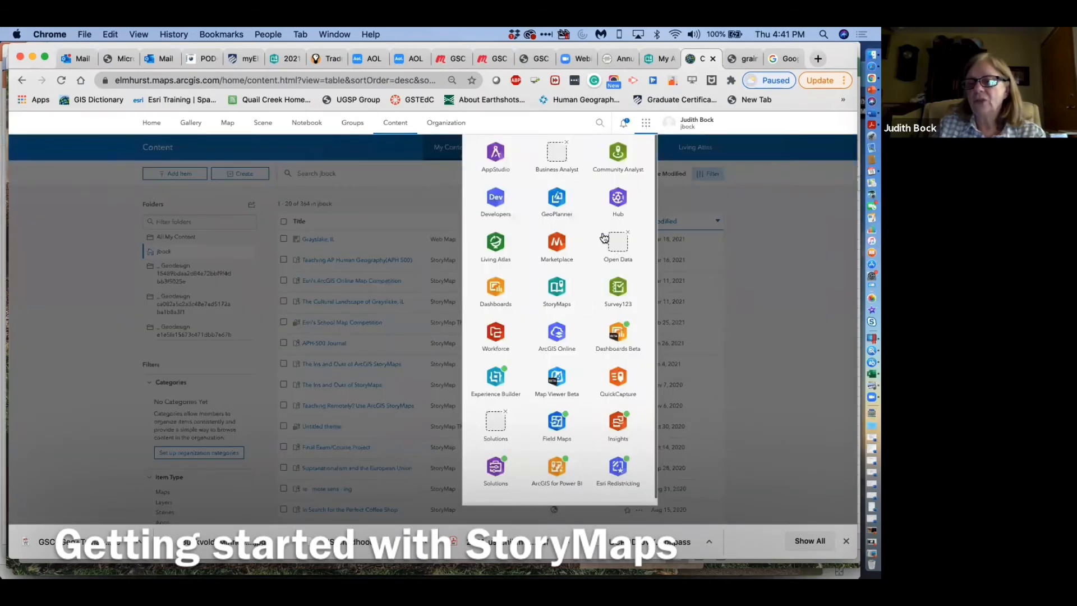
{"action": "left_click", "coordinate": [559, 289]}
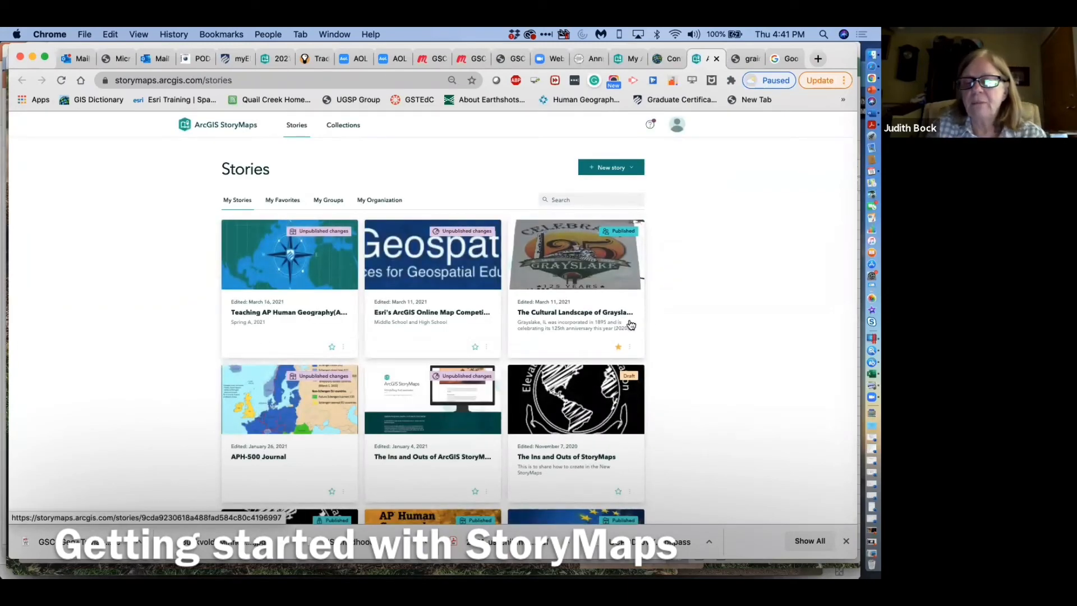
{"action": "left_click", "coordinate": [433, 275]}
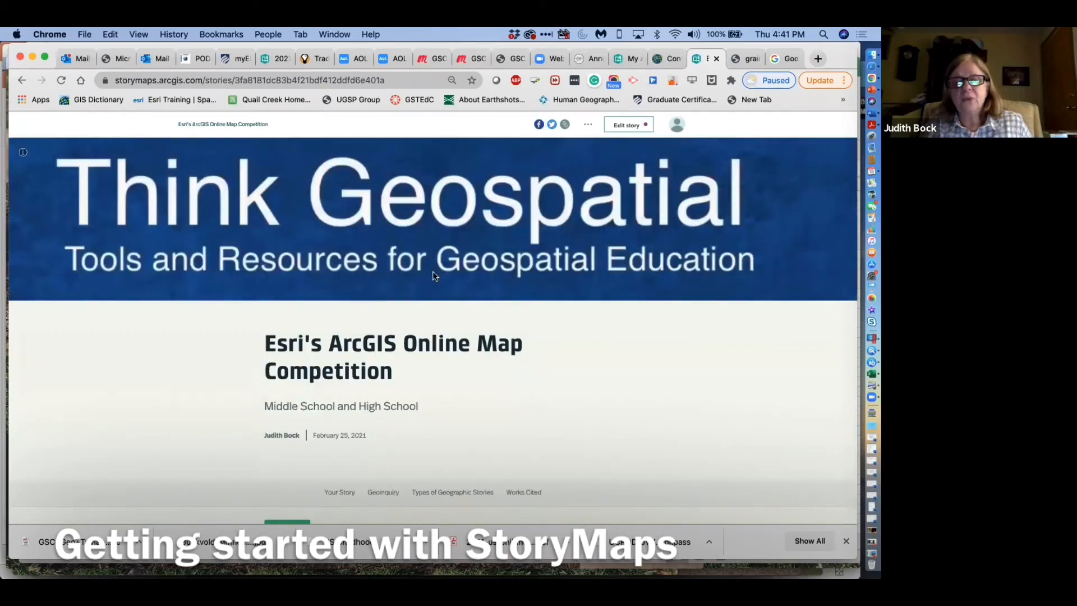
{"action": "scroll", "coordinate": [442, 391], "scroll_direction": "down", "scroll_amount": 2}
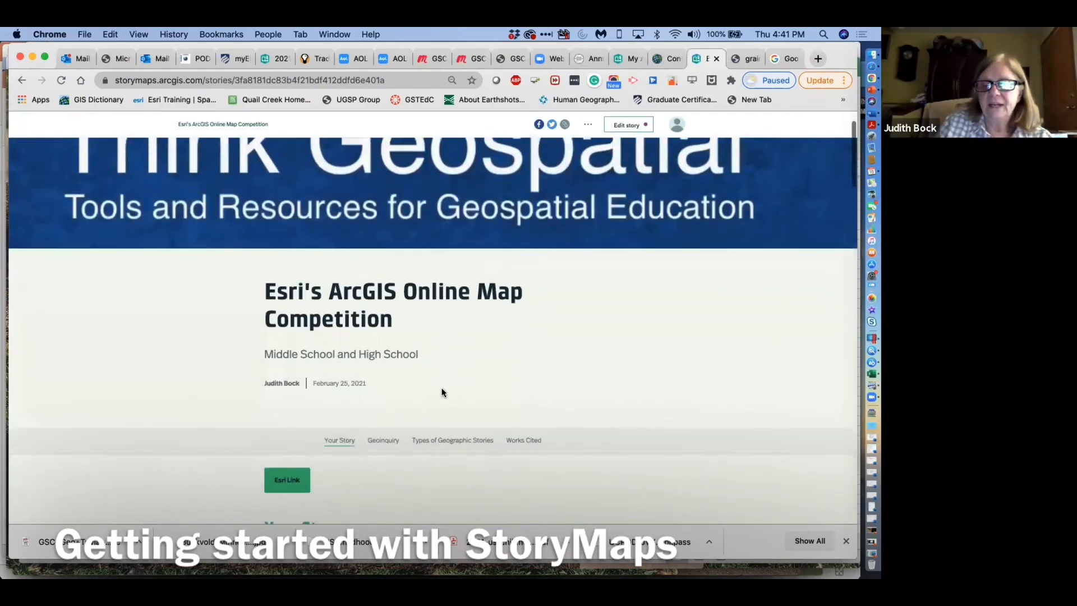
{"action": "scroll", "coordinate": [442, 391], "scroll_direction": "down", "scroll_amount": 5}
{"action": "scroll", "coordinate": [442, 391], "scroll_direction": "up", "scroll_amount": 4}
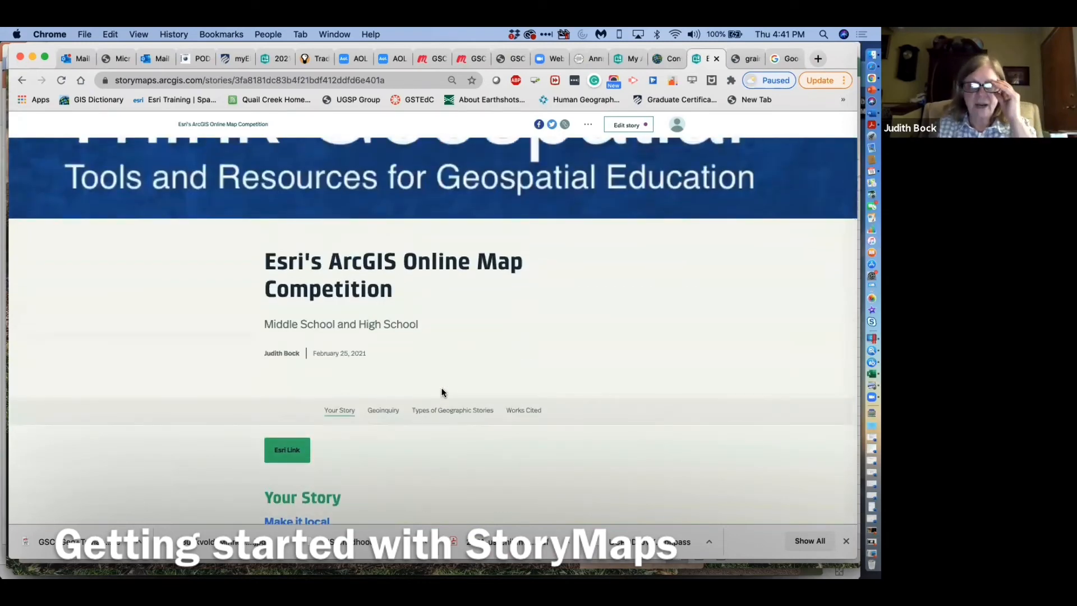
{"action": "left_click", "coordinate": [459, 414]}
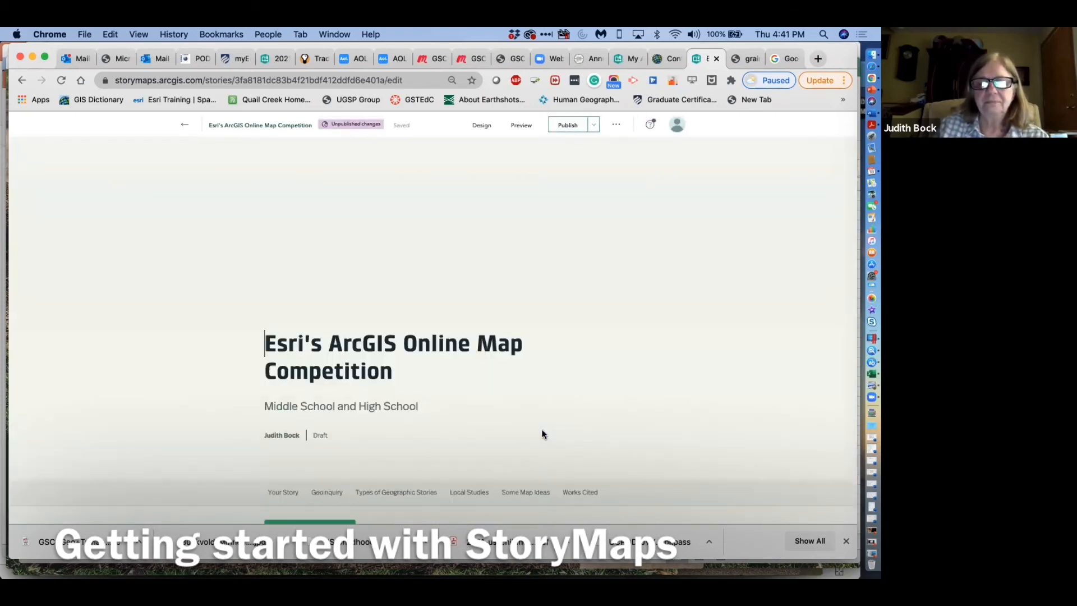
- Insert a map block after the map tour in the Some Map Ideas section, choosing the Grayslake, IL web map
{"action": "scroll", "coordinate": [542, 434], "scroll_direction": "down", "scroll_amount": 3}
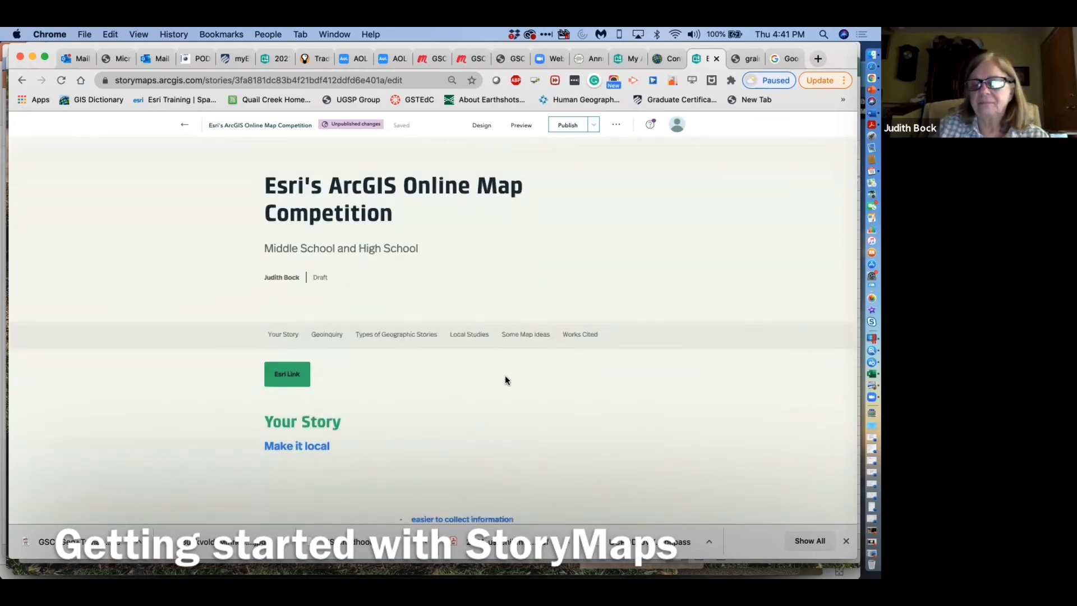
{"action": "left_click", "coordinate": [522, 335]}
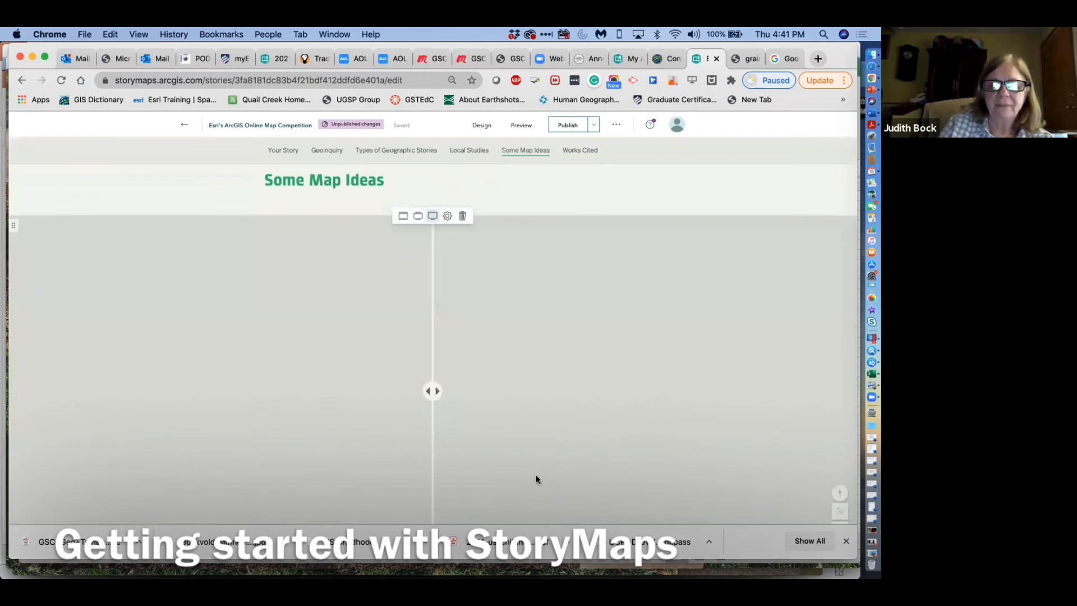
{"action": "scroll", "coordinate": [537, 478], "scroll_direction": "down", "scroll_amount": 1}
{"action": "scroll", "coordinate": [538, 479], "scroll_direction": "down", "scroll_amount": 5}
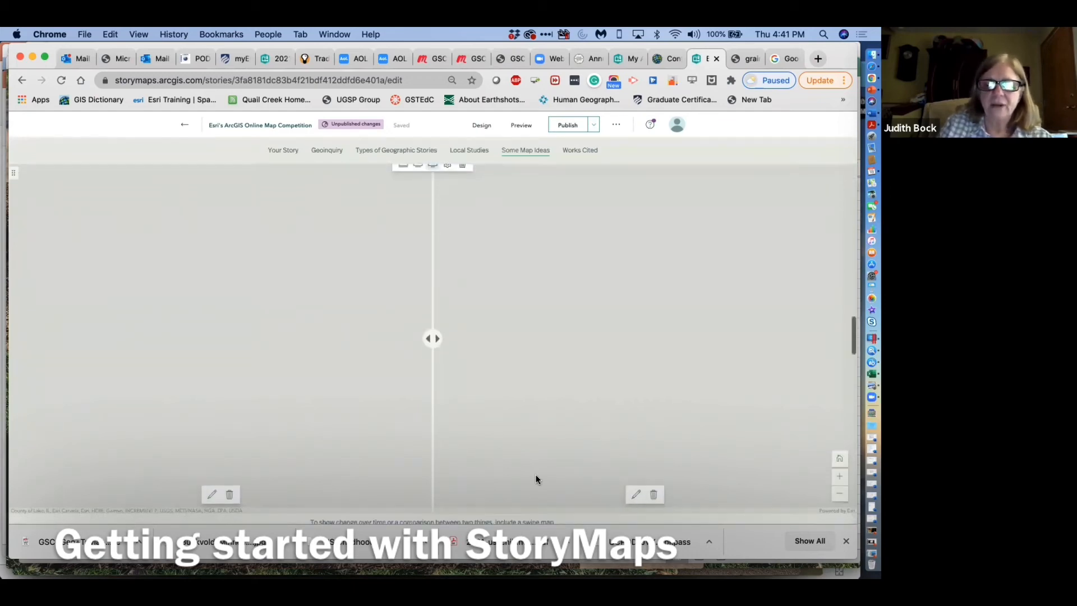
{"action": "scroll", "coordinate": [537, 479], "scroll_direction": "down", "scroll_amount": 10}
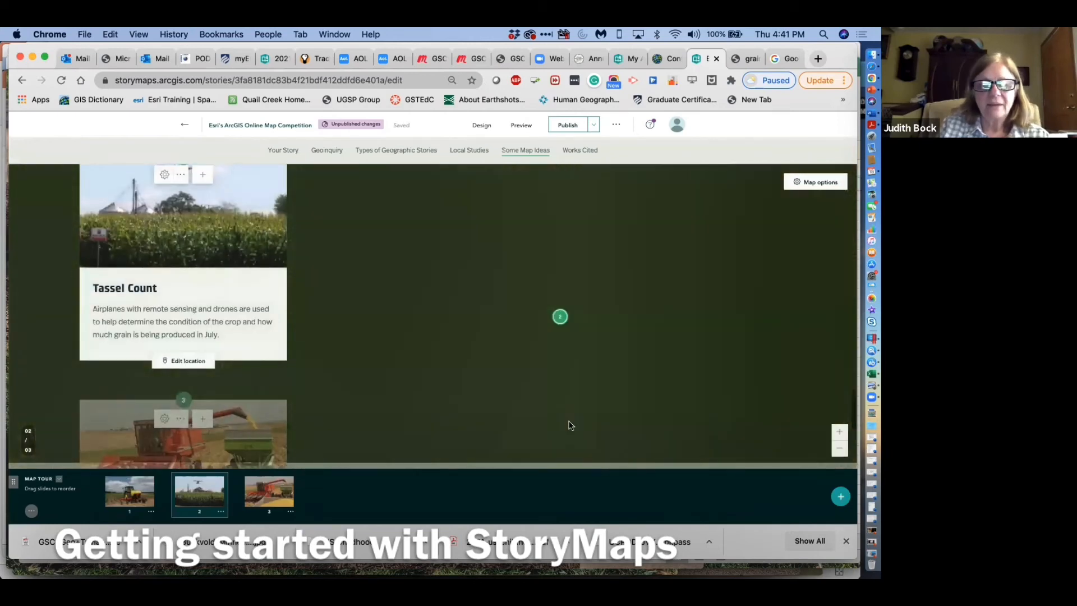
{"action": "scroll", "coordinate": [570, 424], "scroll_direction": "down", "scroll_amount": 10}
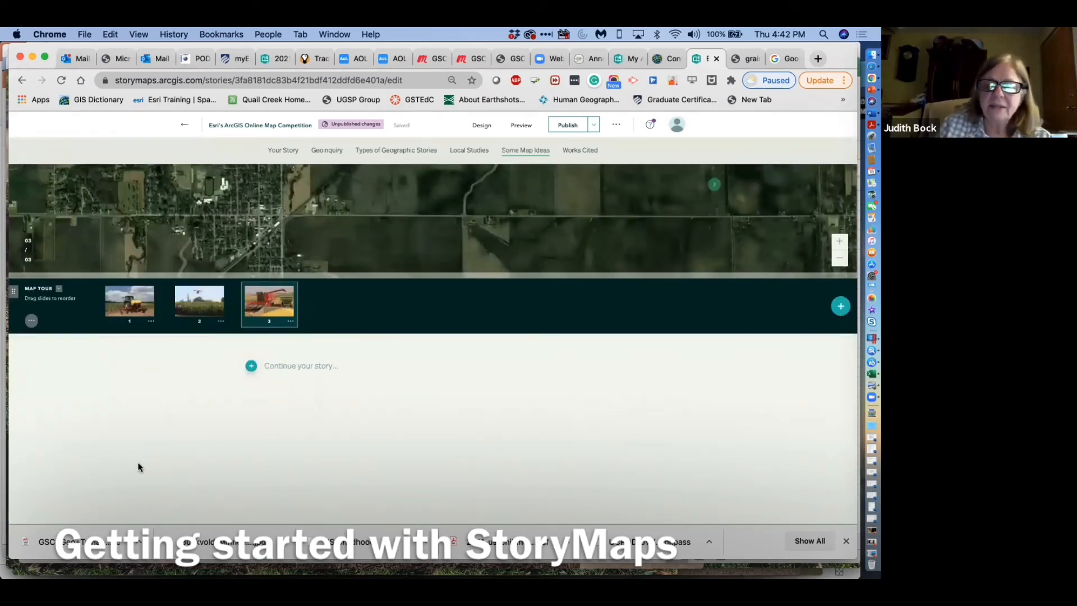
{"action": "left_click", "coordinate": [251, 367]}
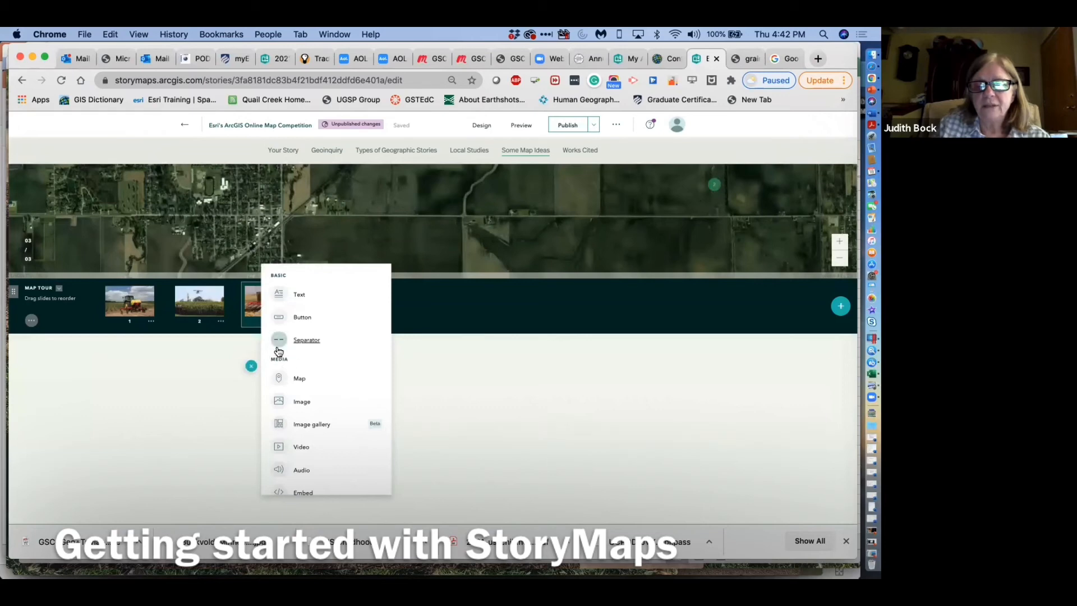
{"action": "left_click", "coordinate": [299, 380]}
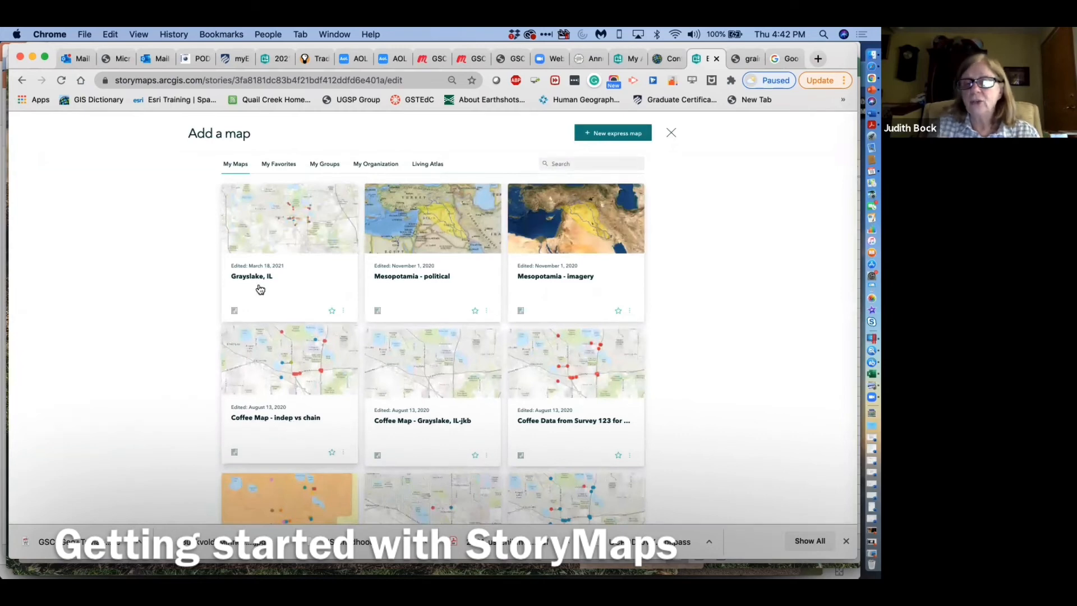
{"action": "left_click", "coordinate": [270, 250]}
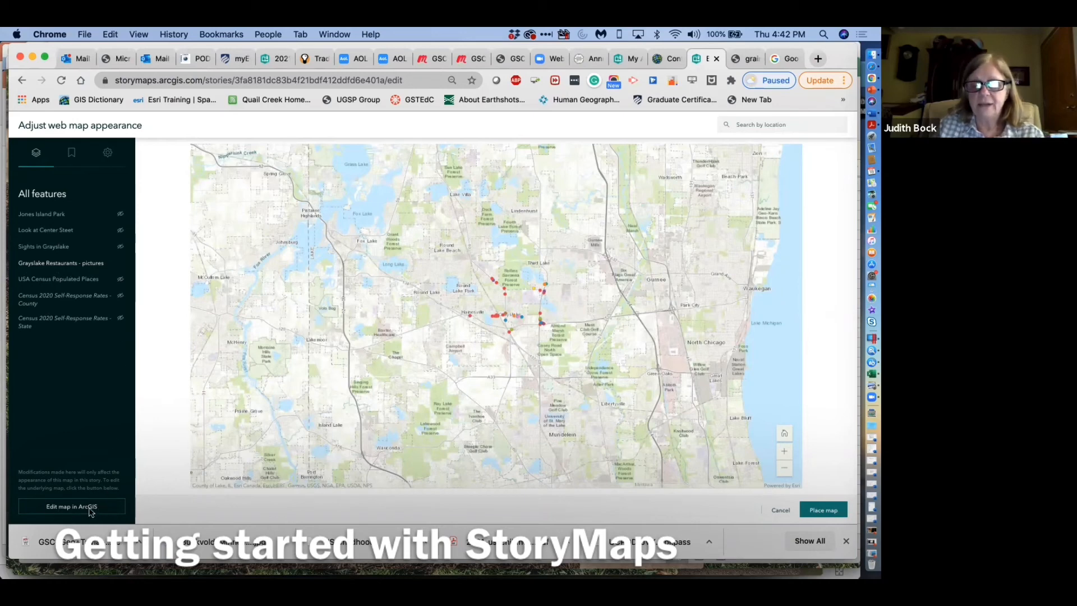
- Enable Search and Legend in the Grayslake web map's configuration options
{"action": "left_click", "coordinate": [109, 157]}
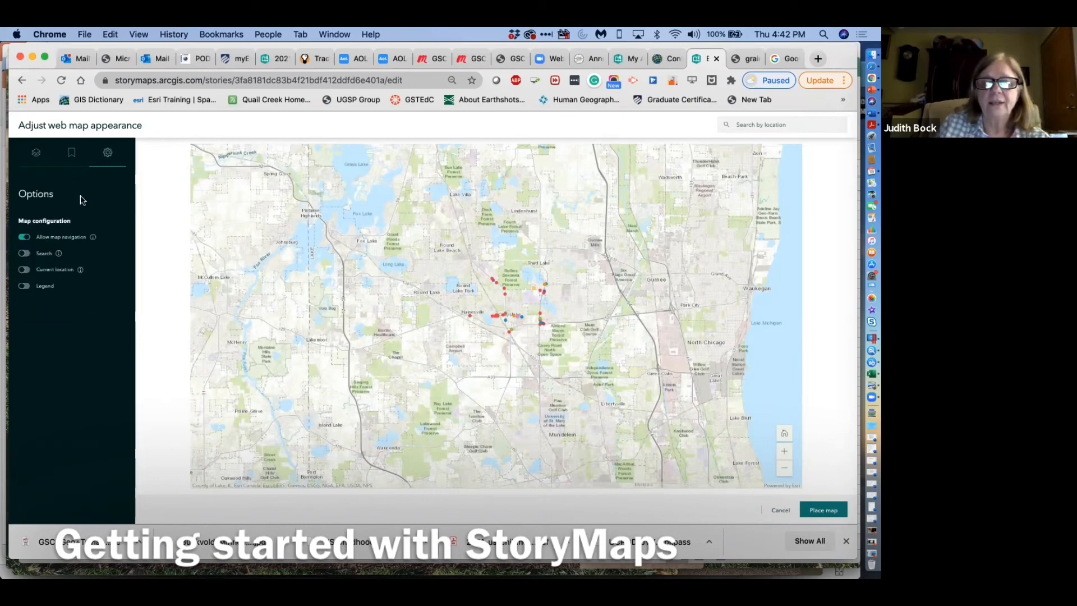
{"action": "mouse_move", "coordinate": [59, 259]}
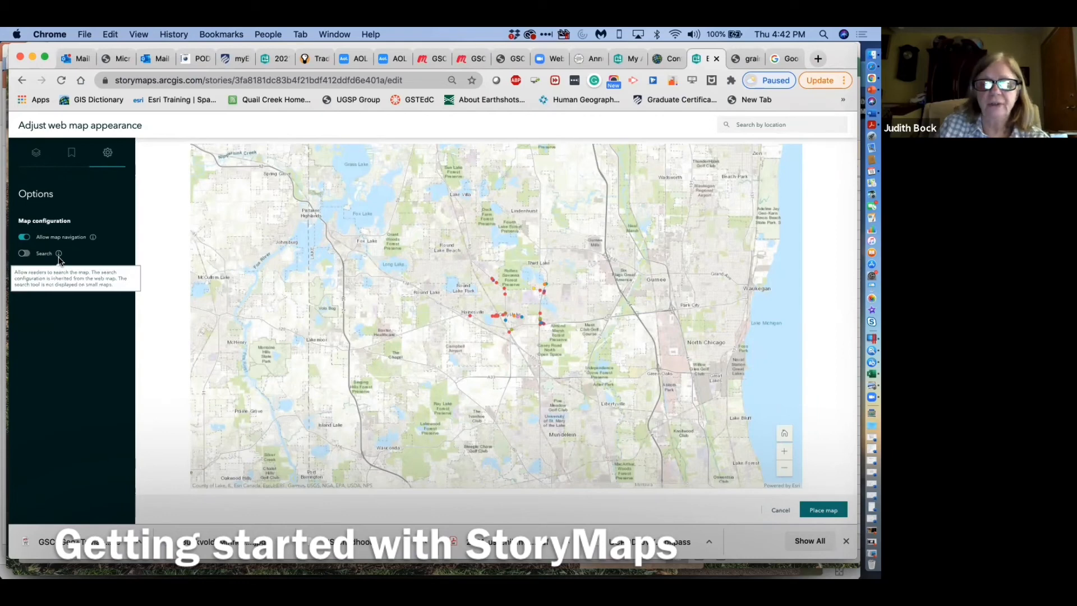
{"action": "left_click", "coordinate": [25, 253]}
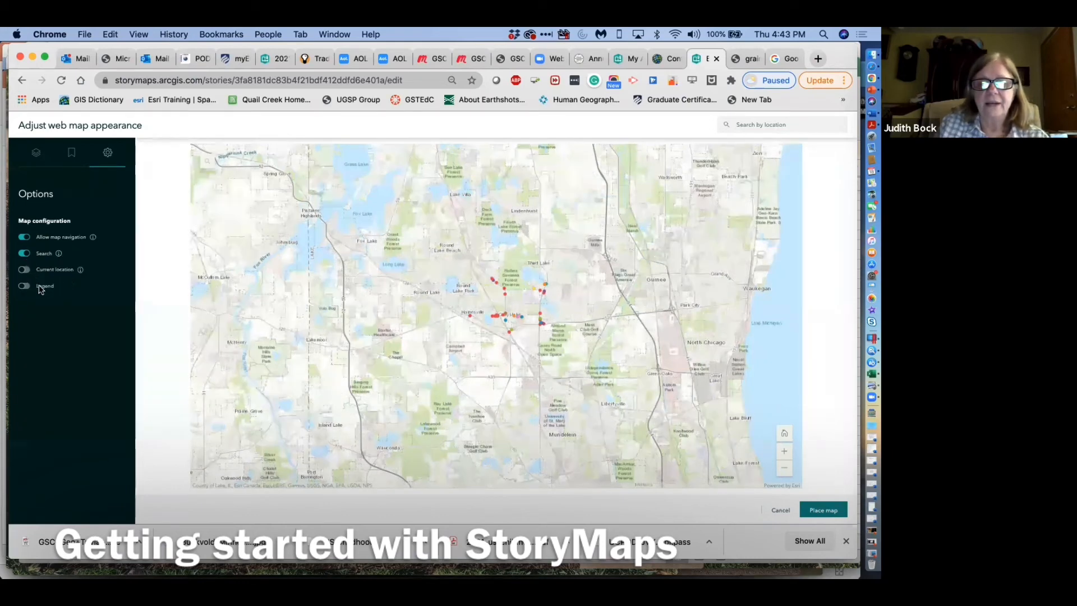
{"action": "left_click", "coordinate": [24, 286]}
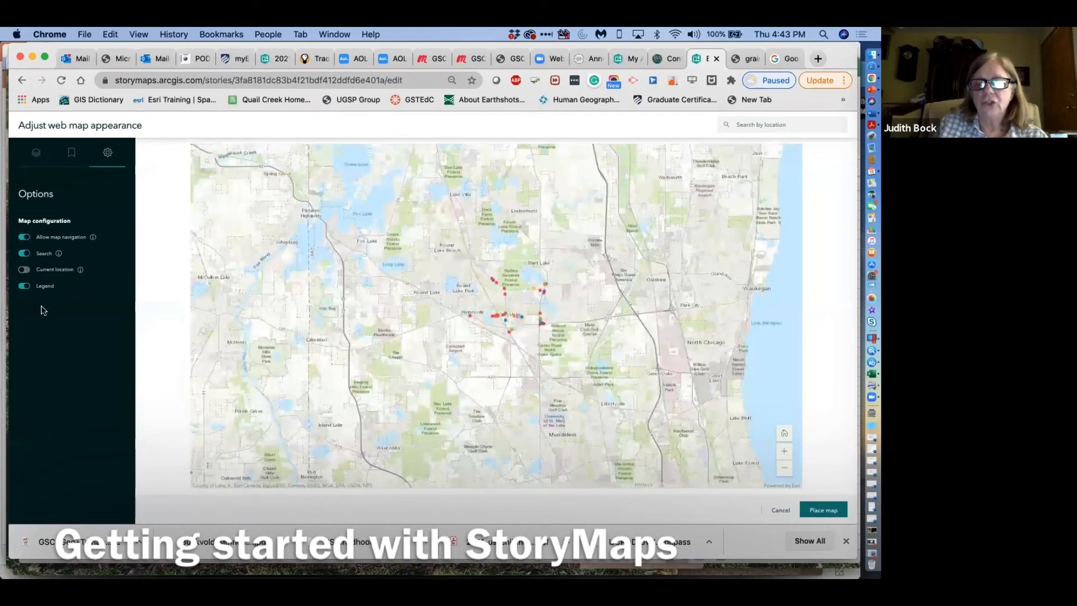
- Check the web map's bookmarks and feature layers, and place the map in the story
{"action": "left_click", "coordinate": [72, 156]}
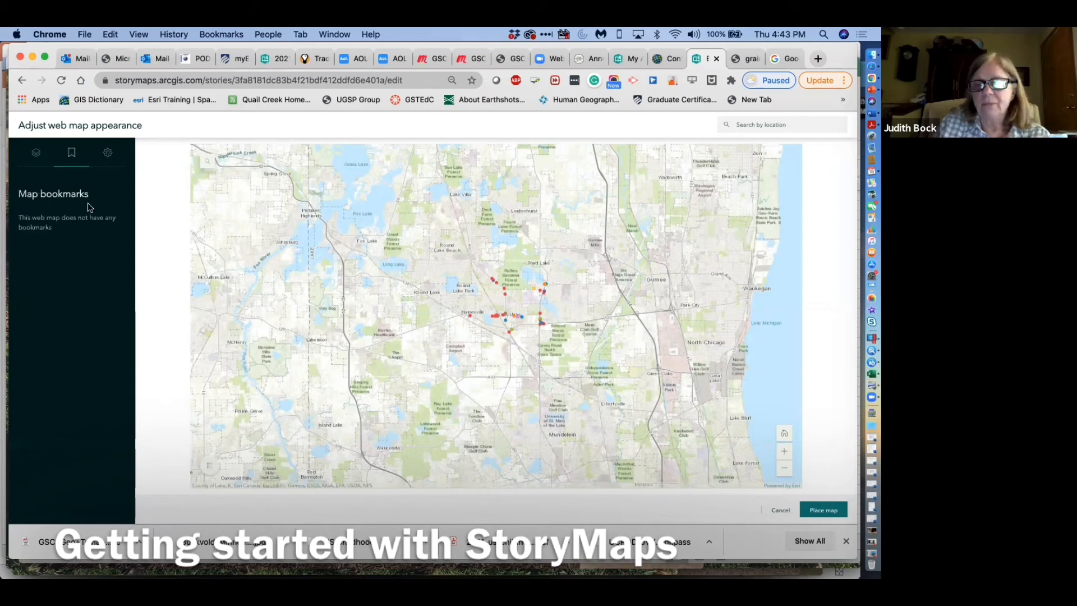
{"action": "left_click", "coordinate": [36, 159]}
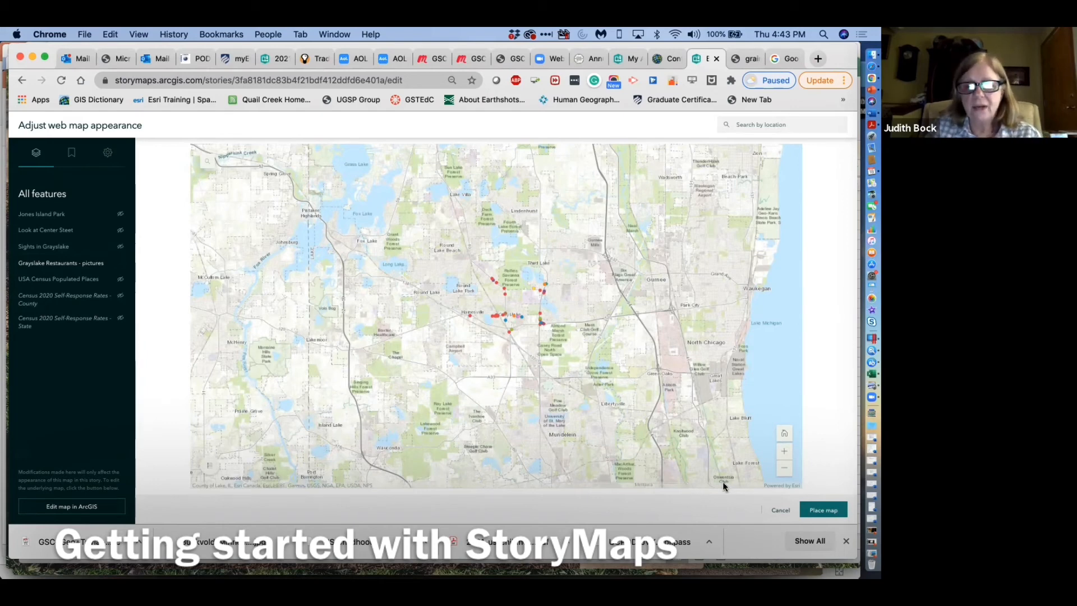
{"action": "left_click", "coordinate": [823, 510]}
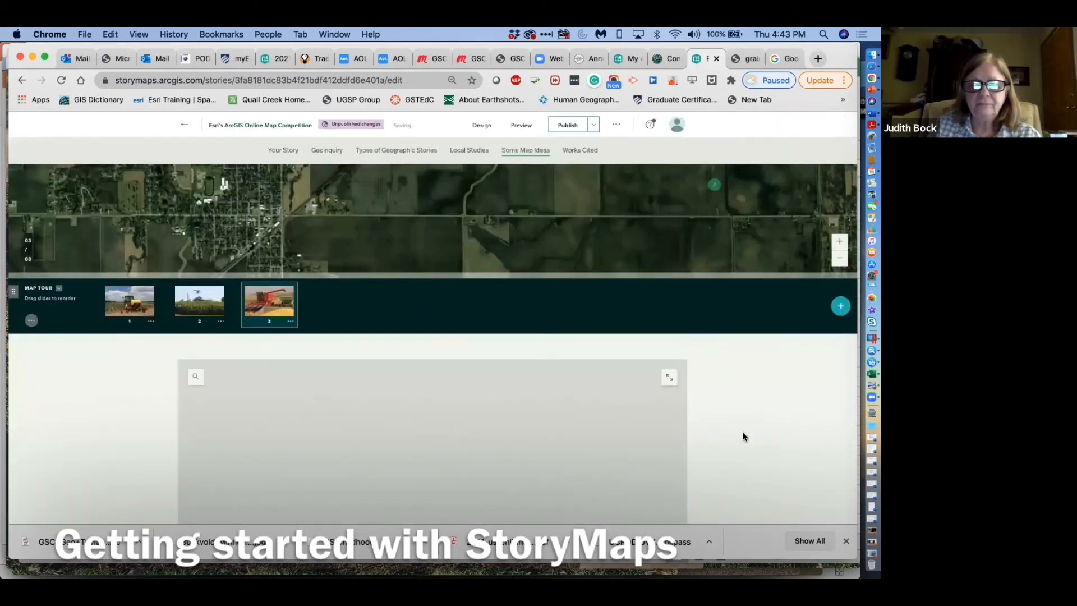
- Inspect the placed Grayslake map in the story and expand its restaurant legend
{"action": "scroll", "coordinate": [743, 436], "scroll_direction": "down", "scroll_amount": 4}
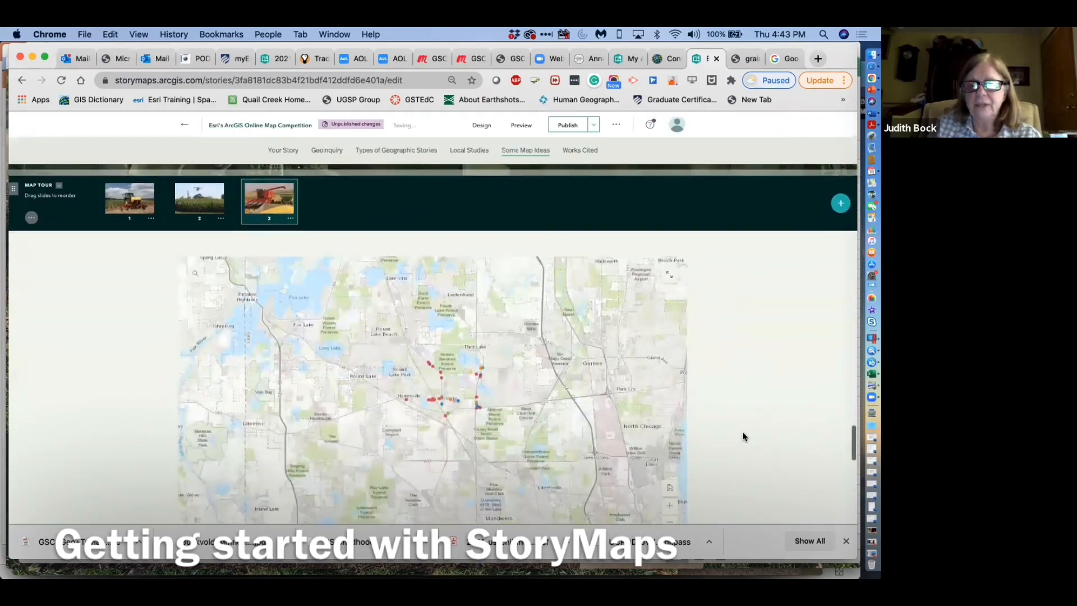
{"action": "scroll", "coordinate": [744, 436], "scroll_direction": "down", "scroll_amount": 2}
{"action": "scroll", "coordinate": [743, 435], "scroll_direction": "up", "scroll_amount": 2}
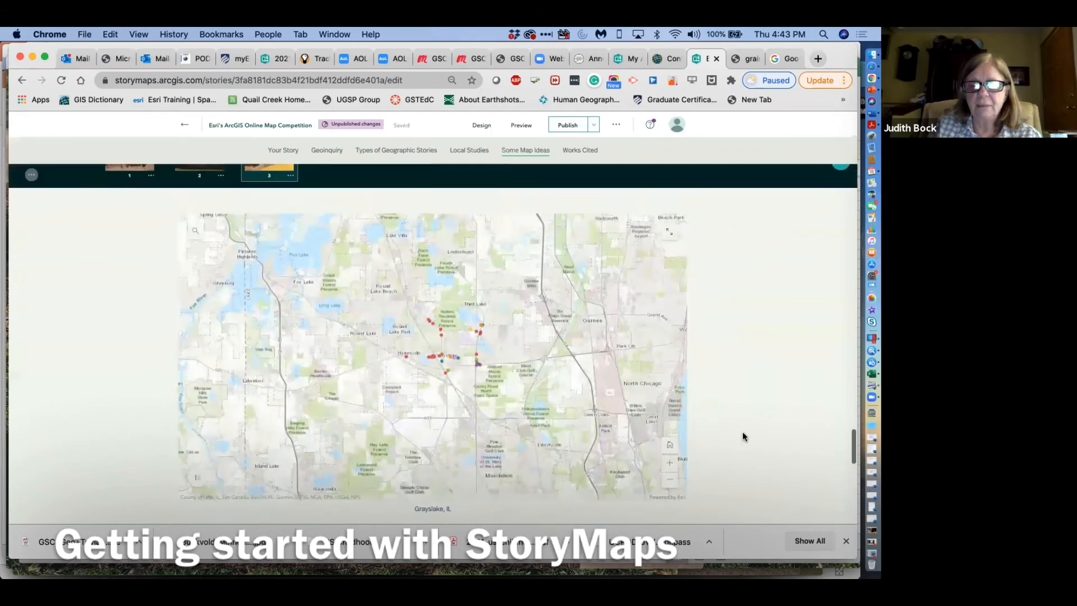
{"action": "mouse_move", "coordinate": [411, 366]}
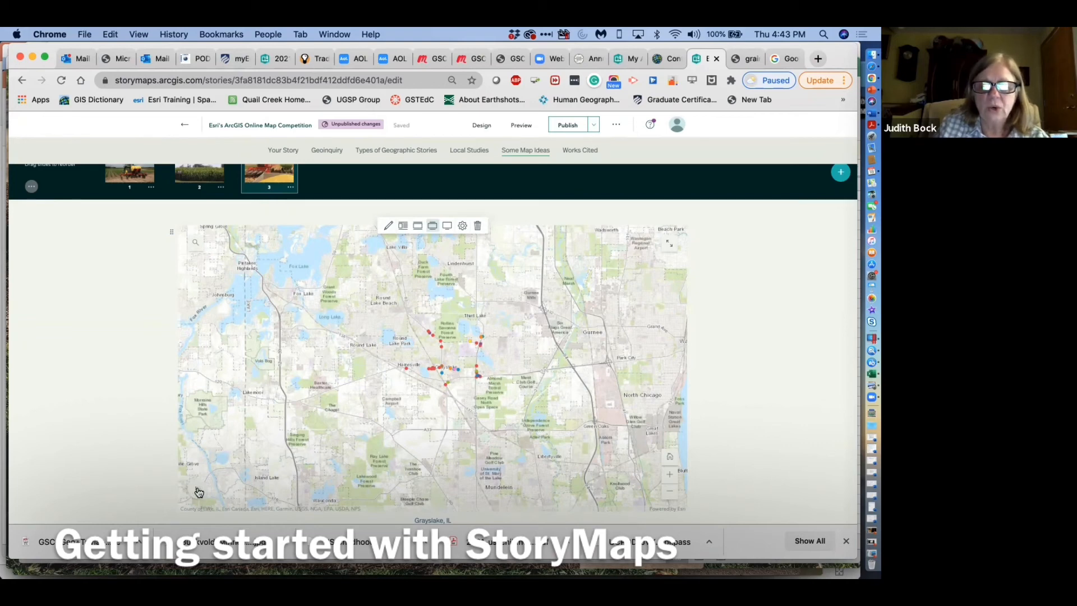
{"action": "left_click", "coordinate": [198, 492]}
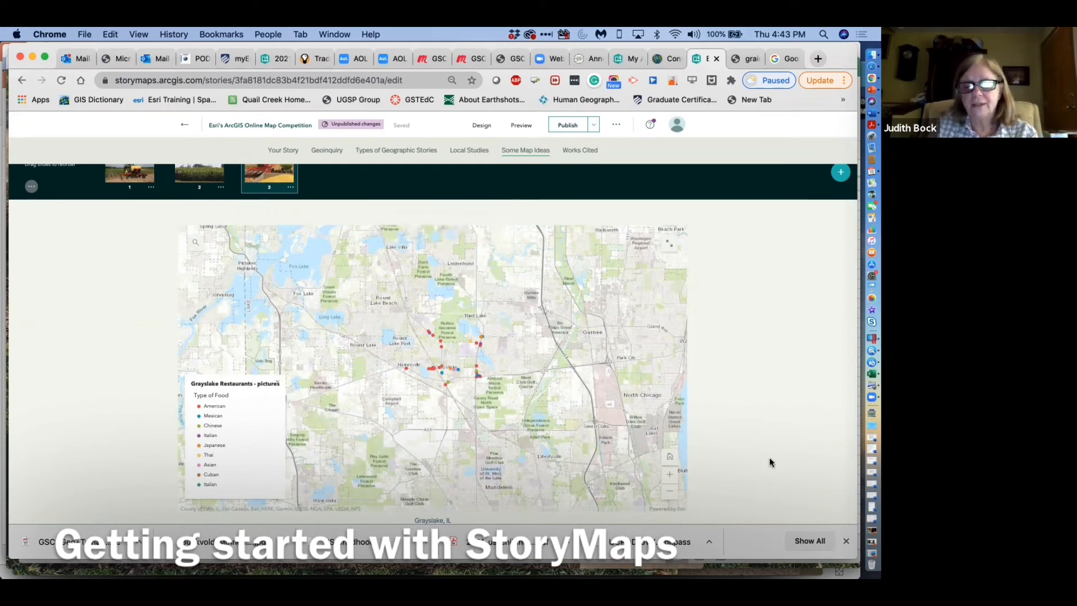
- Add another map block below the Grayslake map and start it as a new express map
{"action": "scroll", "coordinate": [769, 462], "scroll_direction": "down", "scroll_amount": 5}
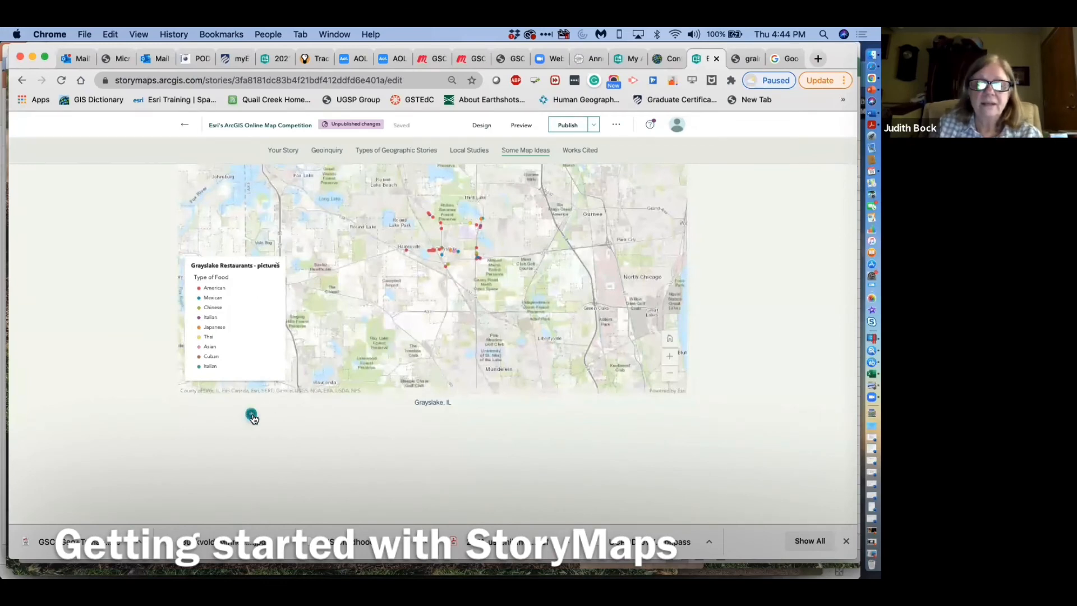
{"action": "left_click", "coordinate": [251, 415]}
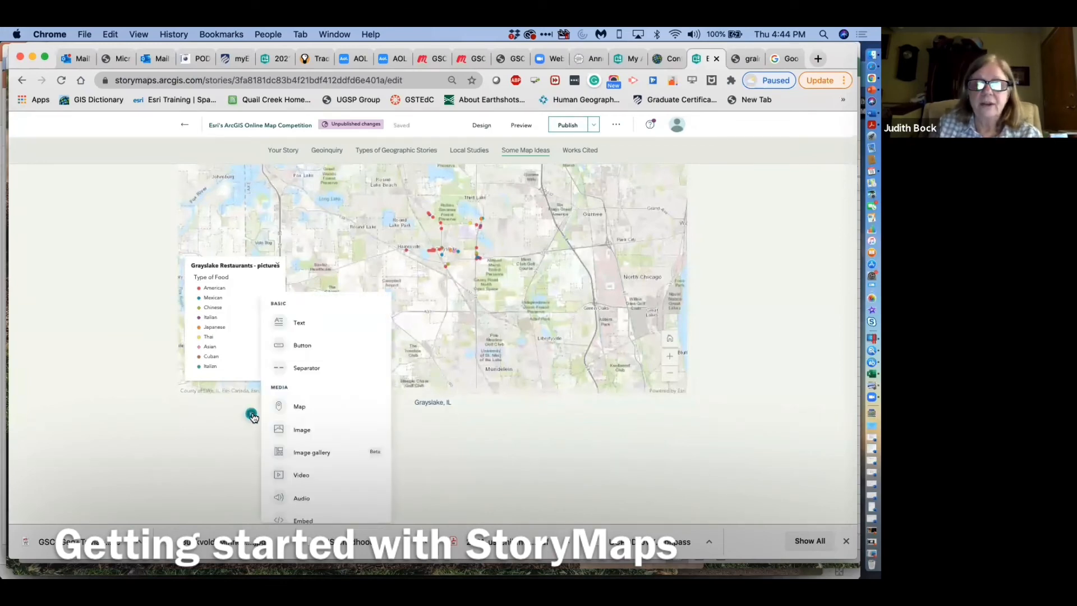
{"action": "left_click", "coordinate": [302, 411]}
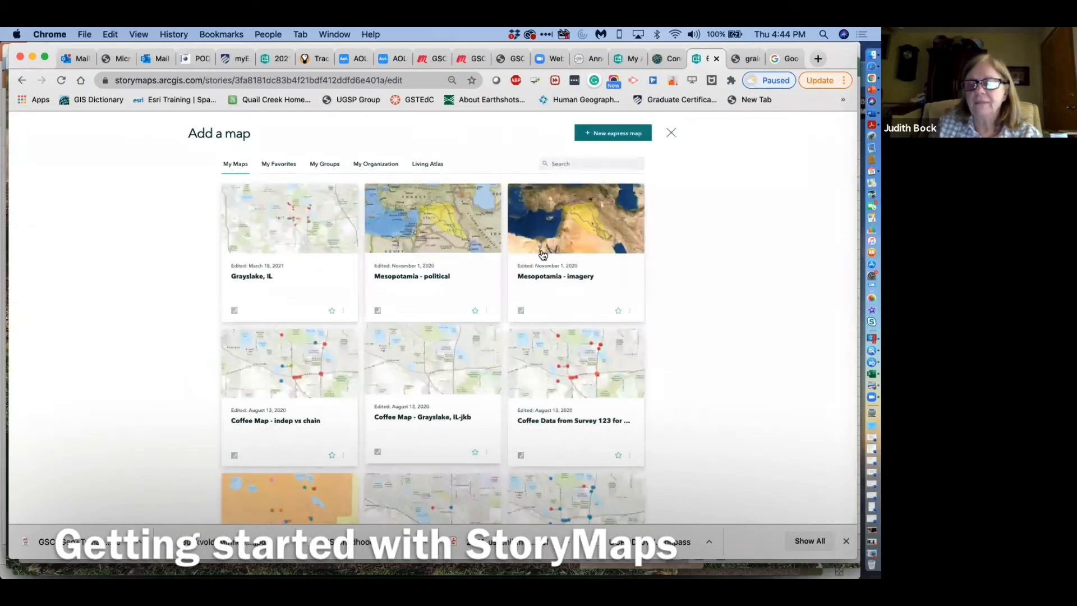
{"action": "left_click", "coordinate": [606, 135]}
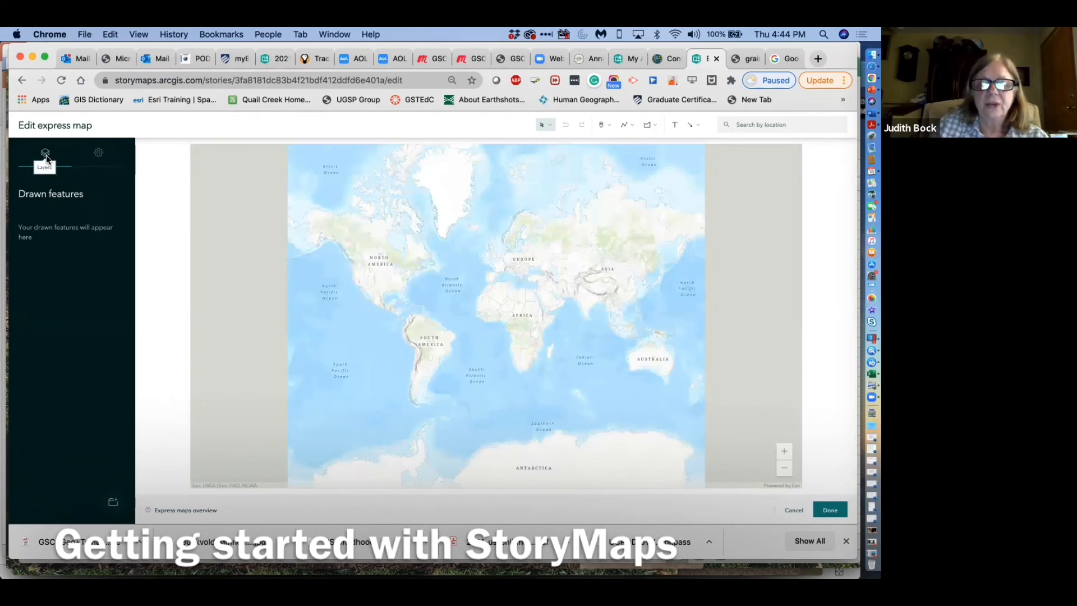
- Enable Search and Legend in the express map's options and look over the available basemaps
{"action": "left_click", "coordinate": [99, 156]}
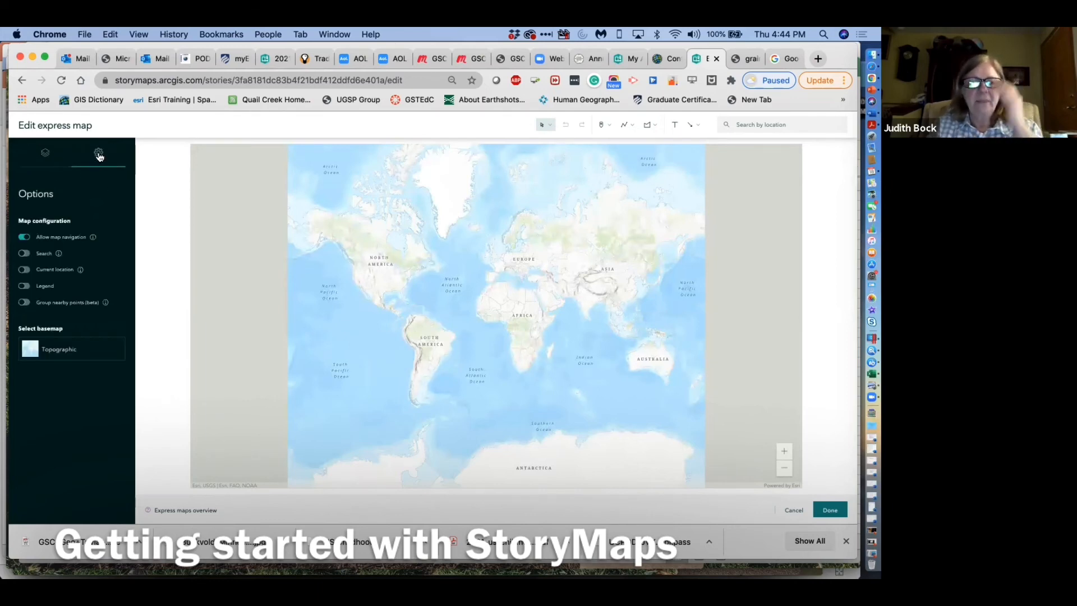
{"action": "left_click", "coordinate": [24, 254]}
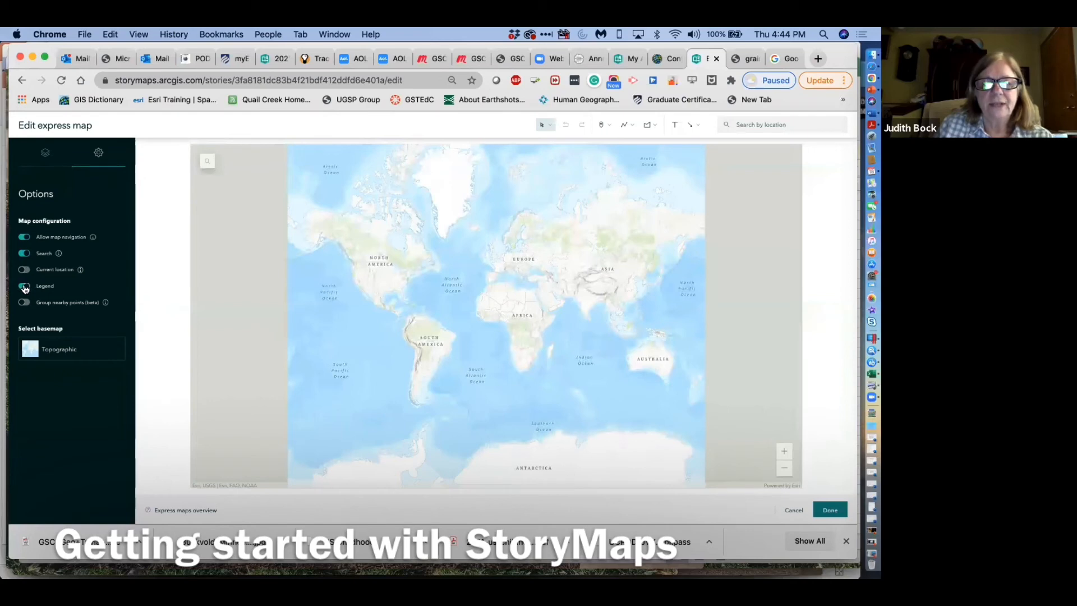
{"action": "left_click", "coordinate": [25, 287]}
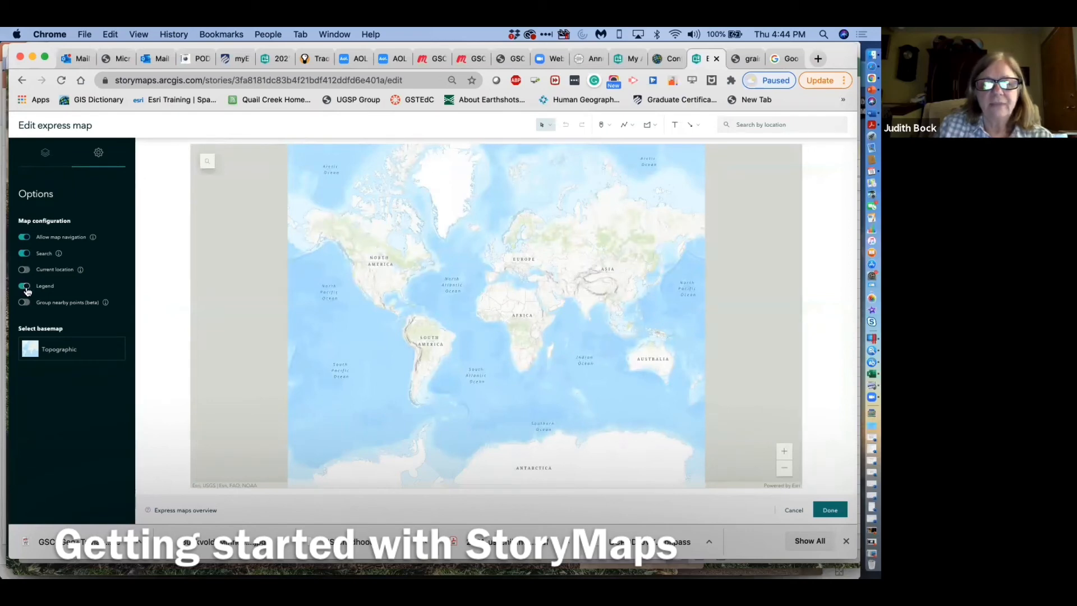
{"action": "left_click", "coordinate": [56, 354]}
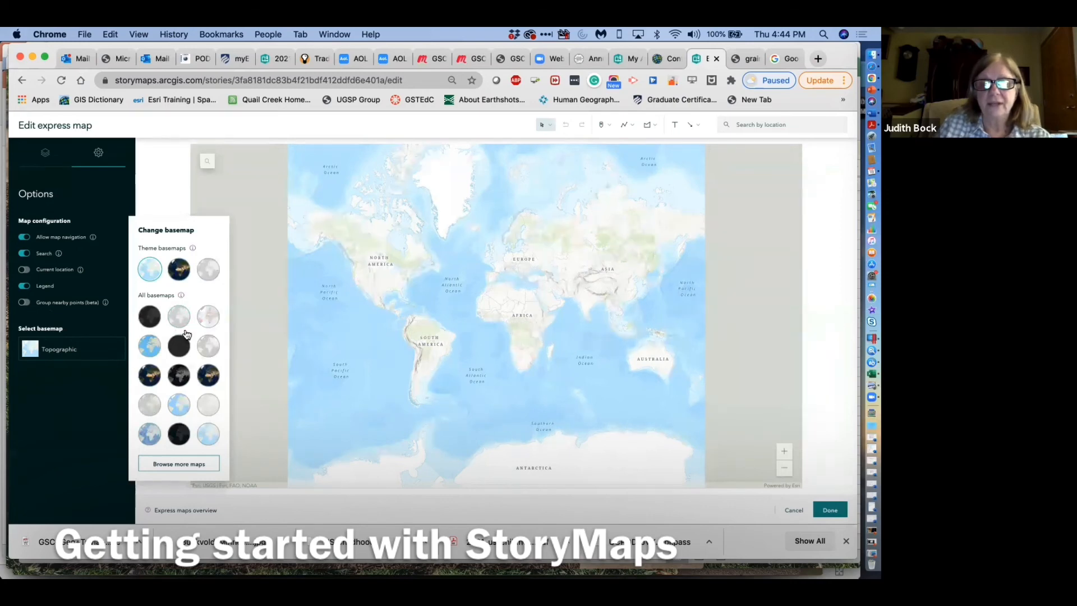
{"action": "left_click", "coordinate": [69, 400]}
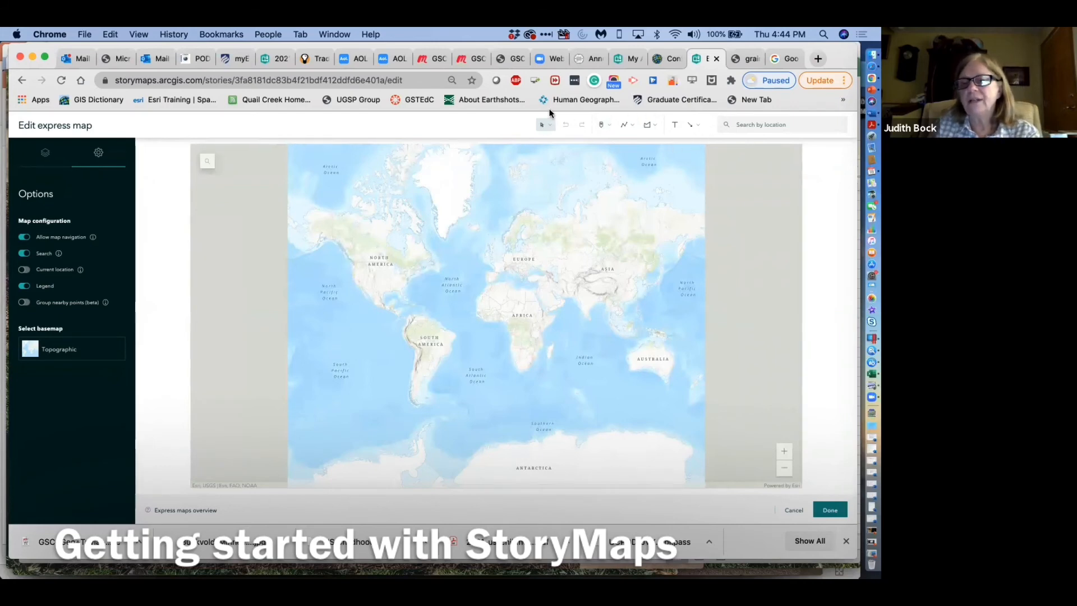
- Search the express map for Grayslake, IL, and dismiss the place's pop-up without adding it to the map
{"action": "left_click", "coordinate": [741, 126]}
{"action": "type", "text": "Grays"}
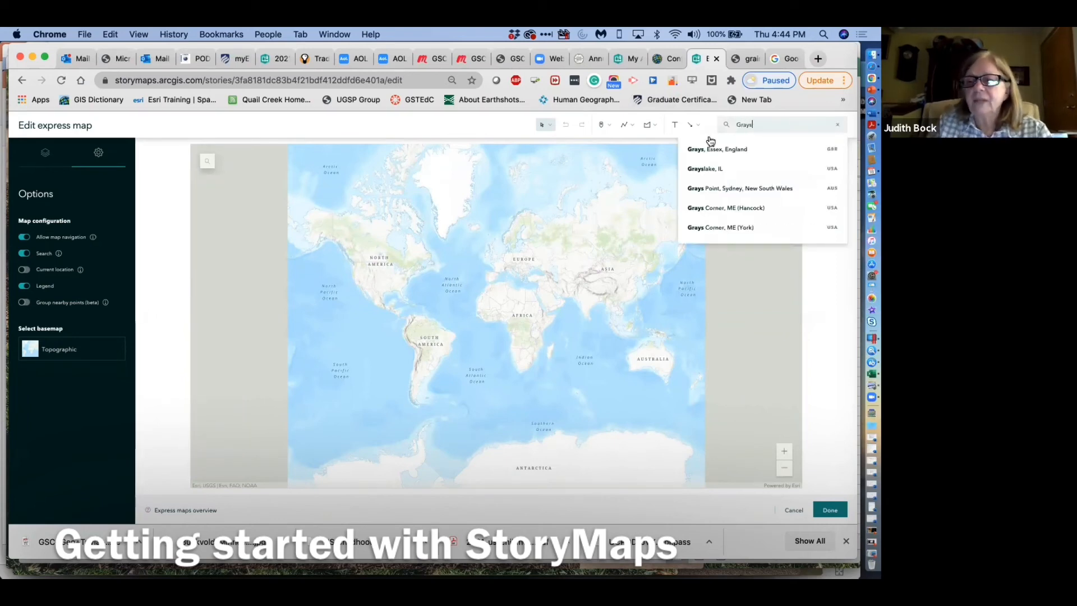
{"action": "left_click", "coordinate": [706, 169]}
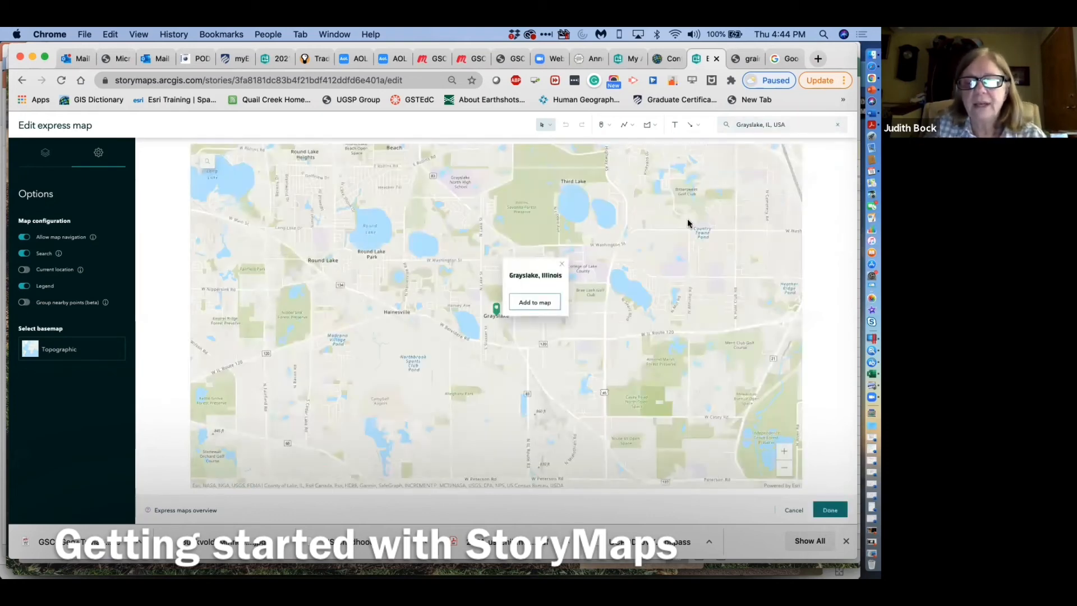
{"action": "left_click", "coordinate": [563, 266]}
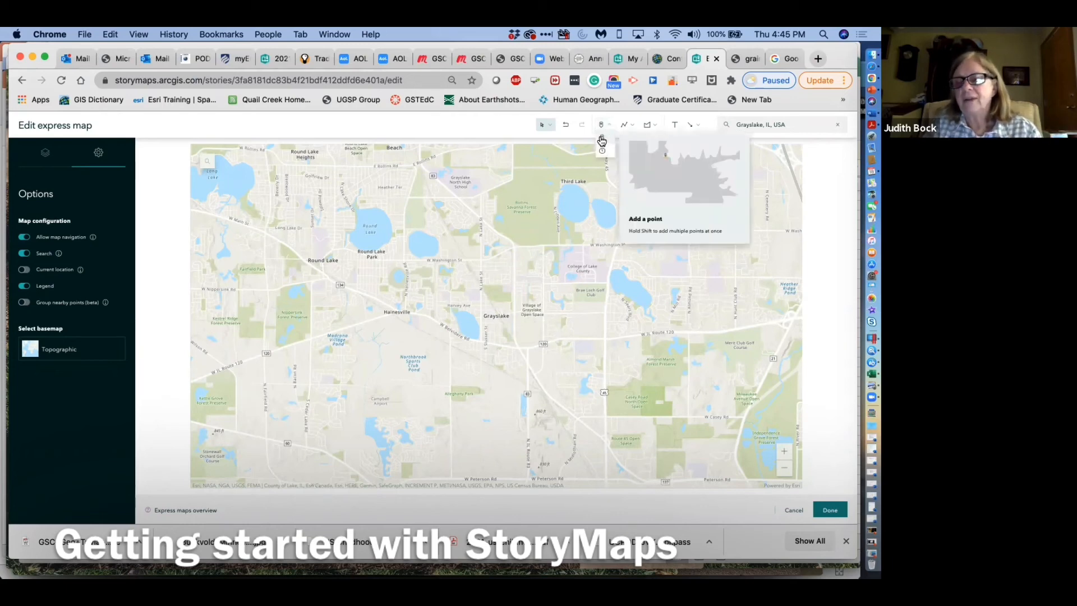
- Add a point just east of the Grayslake label and name it "Light the Lamp Brewery"
{"action": "left_click", "coordinate": [602, 141]}
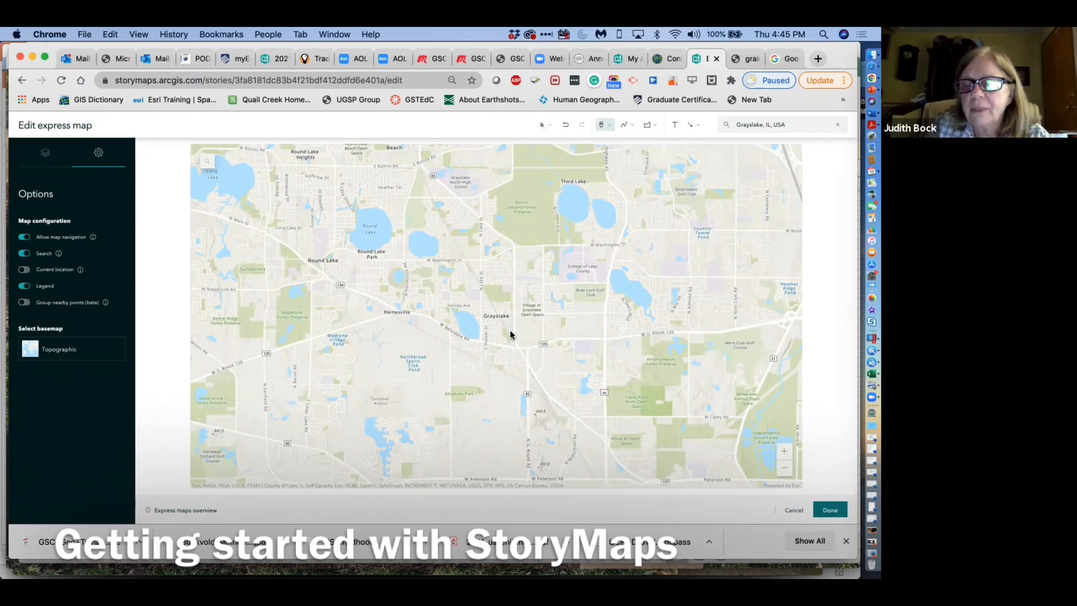
{"action": "left_click", "coordinate": [512, 312]}
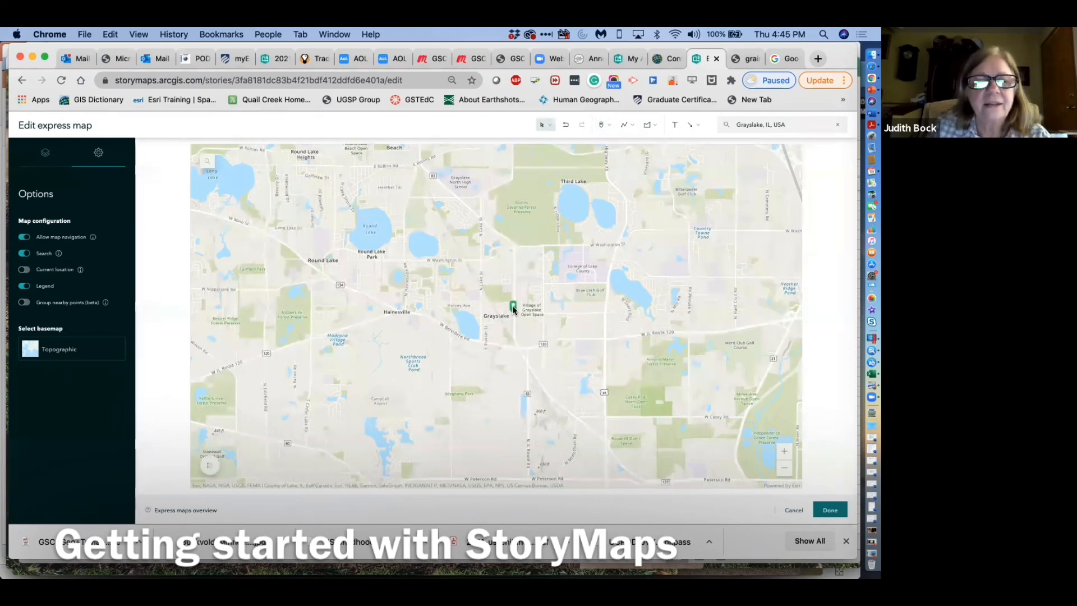
{"action": "left_click", "coordinate": [45, 154]}
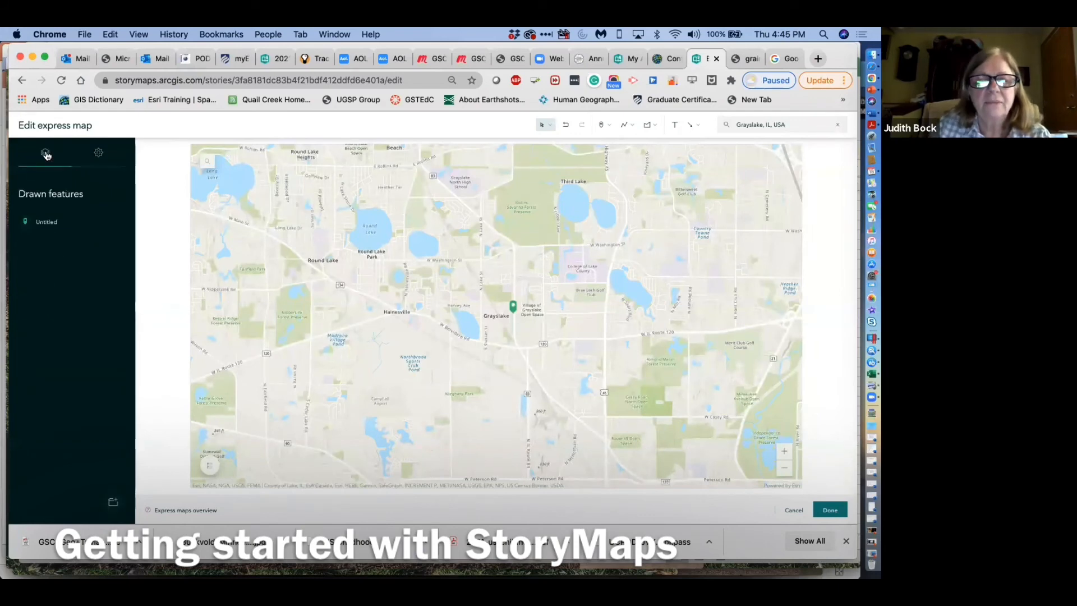
{"action": "left_click", "coordinate": [43, 223]}
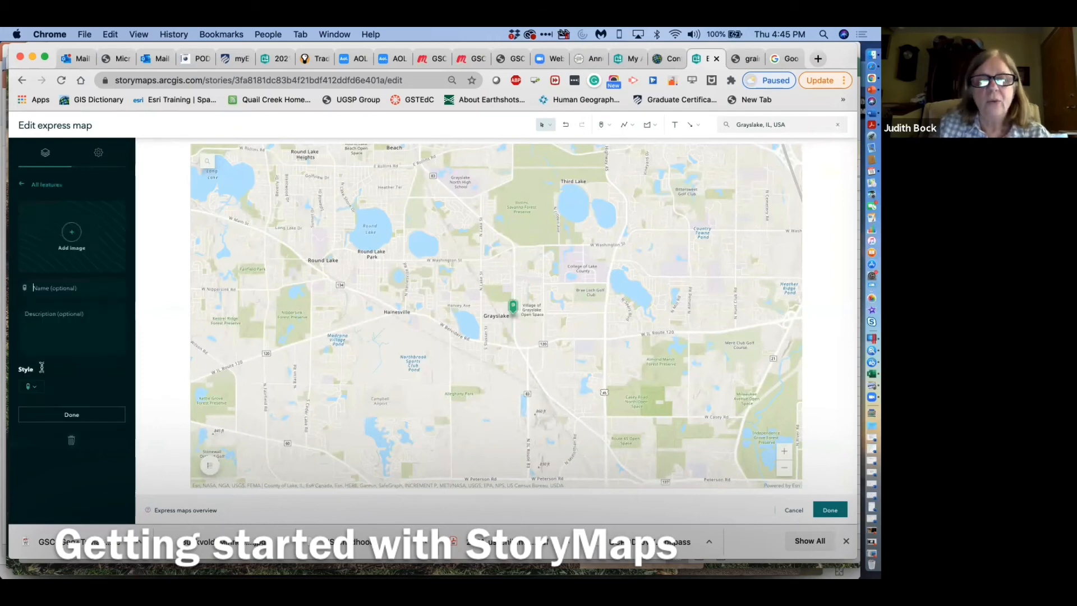
{"action": "left_click", "coordinate": [55, 289]}
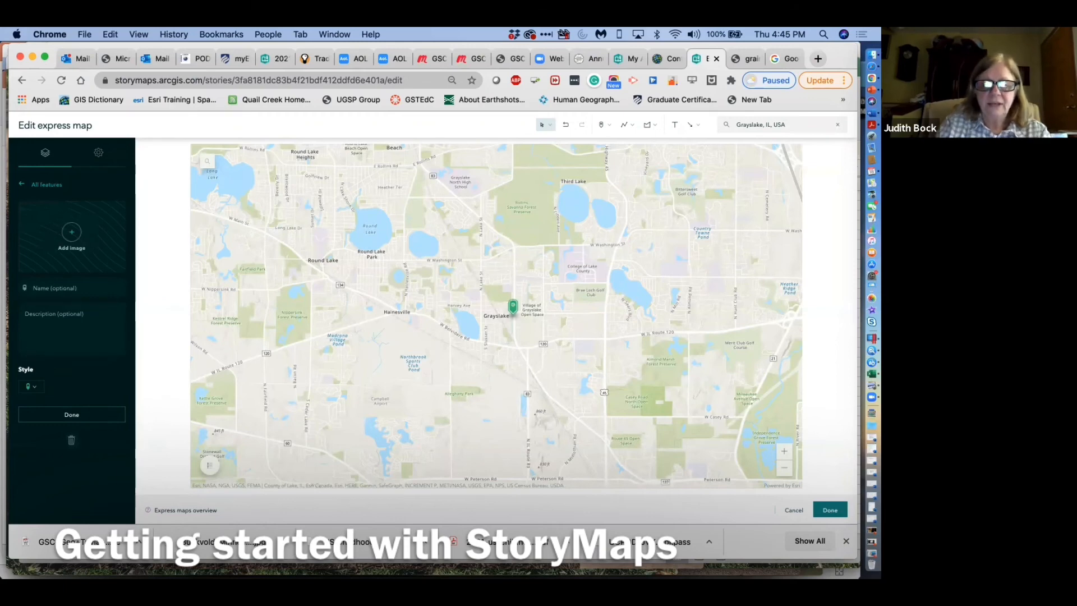
{"action": "type", "text": "I"}
{"action": "type", "text": "ight the Lamp Brewery"}
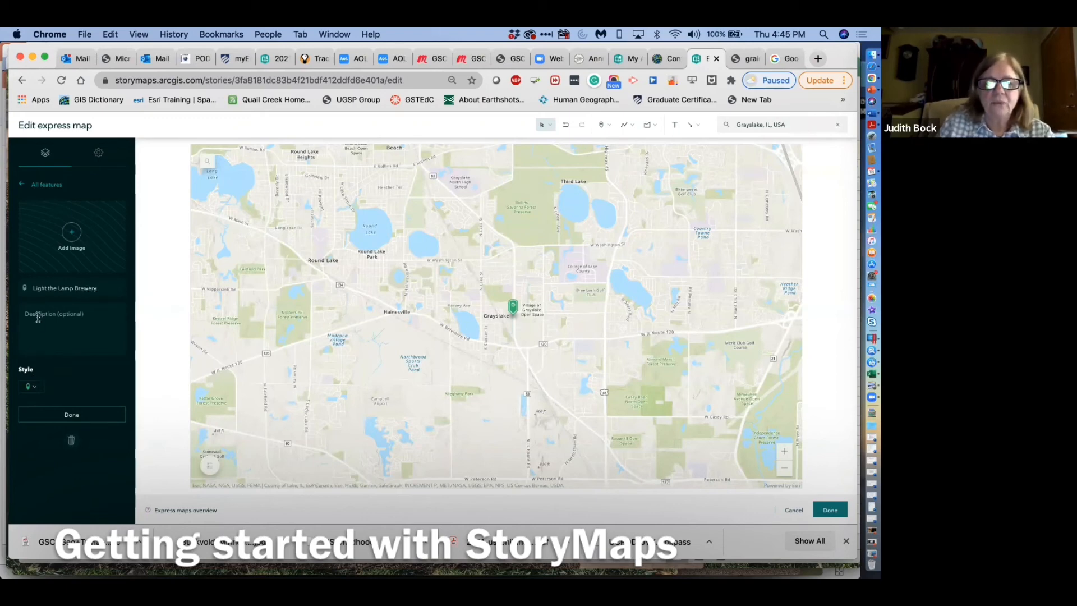
- Describe the brewery point with "The brewery is housed in an old auto store."
{"action": "type", "text": "T"}
{"action": "key", "text": "BackSpace"}
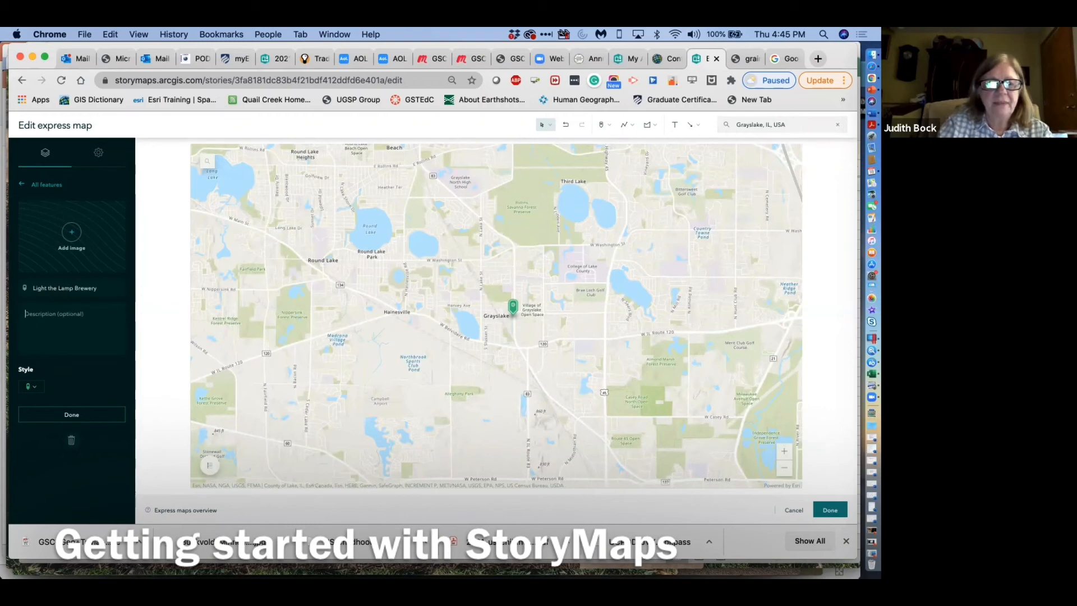
{"action": "type", "text": "The brew"}
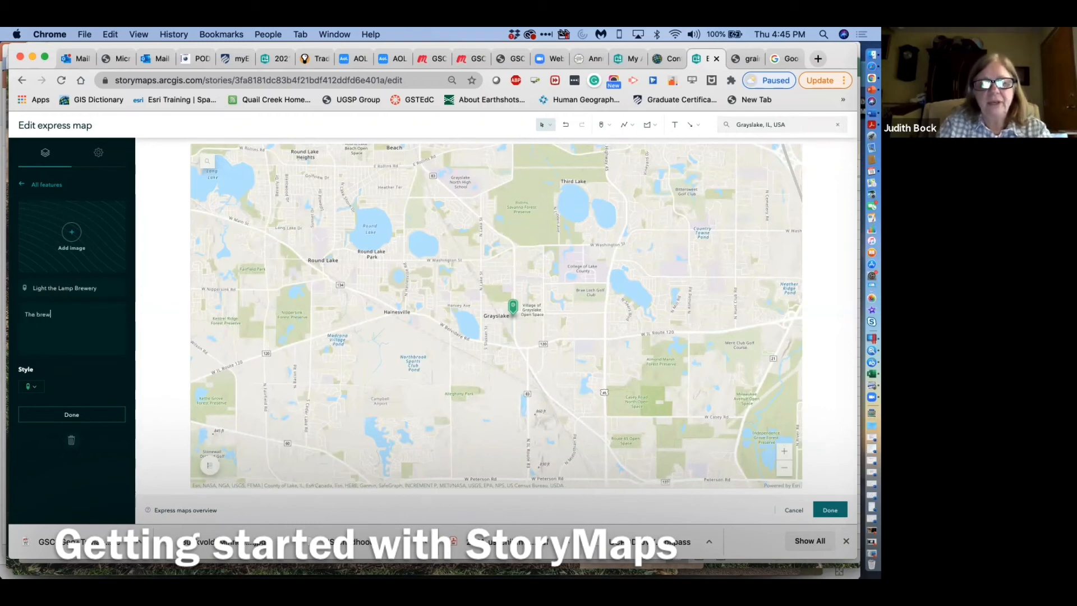
{"action": "type", "text": "ery is hous"}
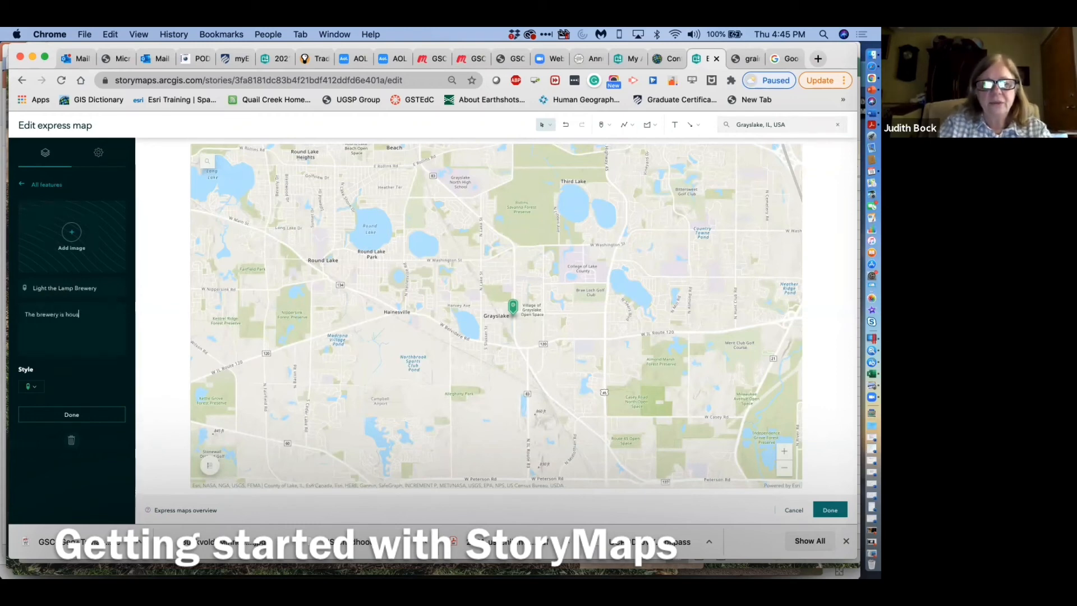
{"action": "type", "text": "es"}
{"action": "key", "text": "BackSpace"}
{"action": "type", "text": "d in"}
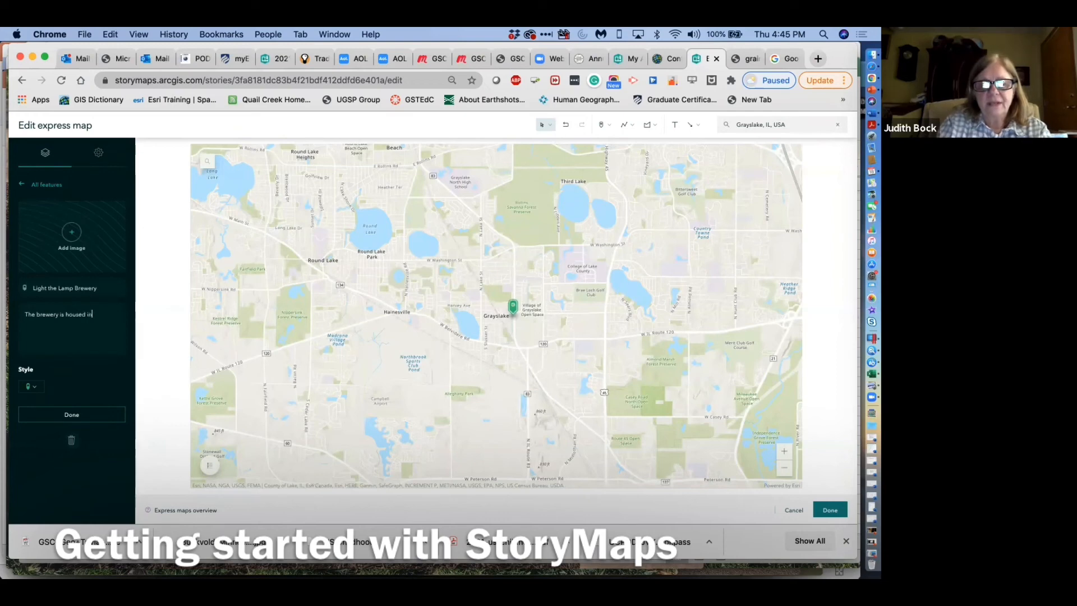
{"action": "type", "text": " an old "}
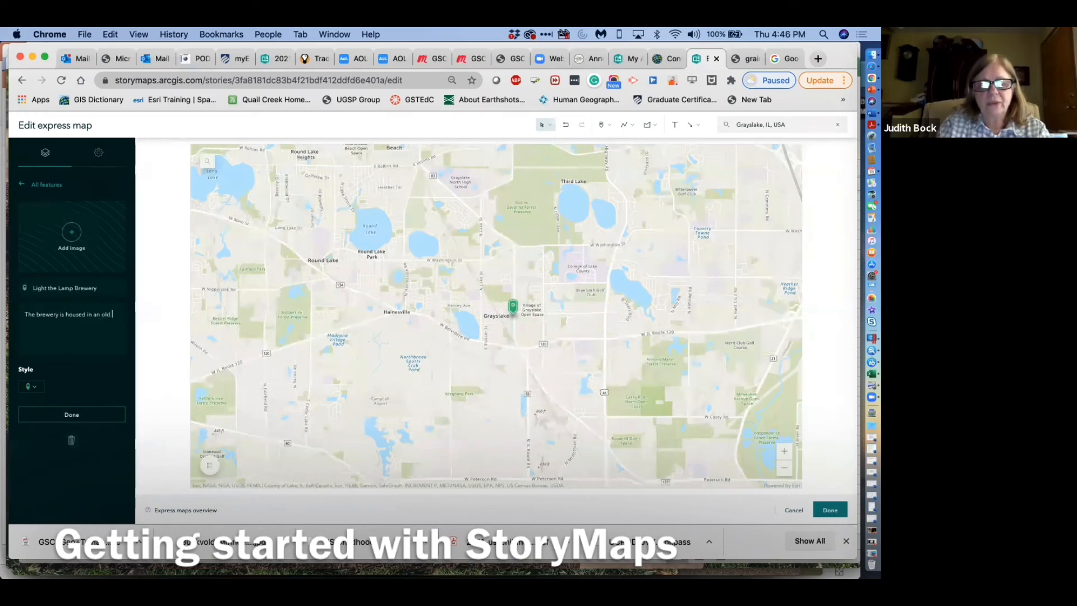
{"action": "type", "text": "auto store."}
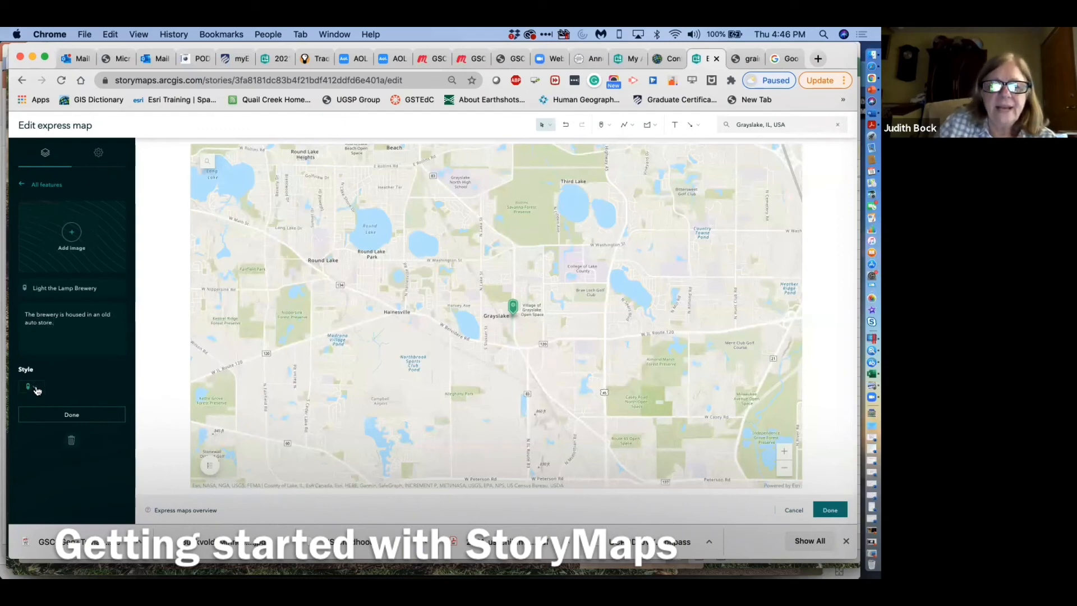
- Style the brewery point's symbol with the largest size and a red color
{"action": "left_click", "coordinate": [35, 388]}
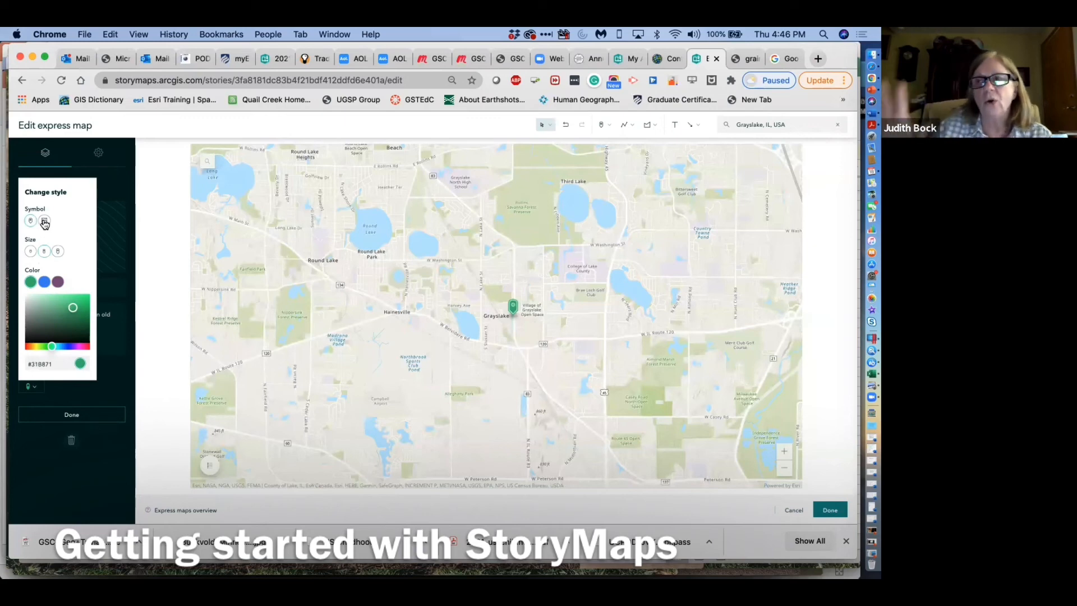
{"action": "left_click", "coordinate": [58, 253]}
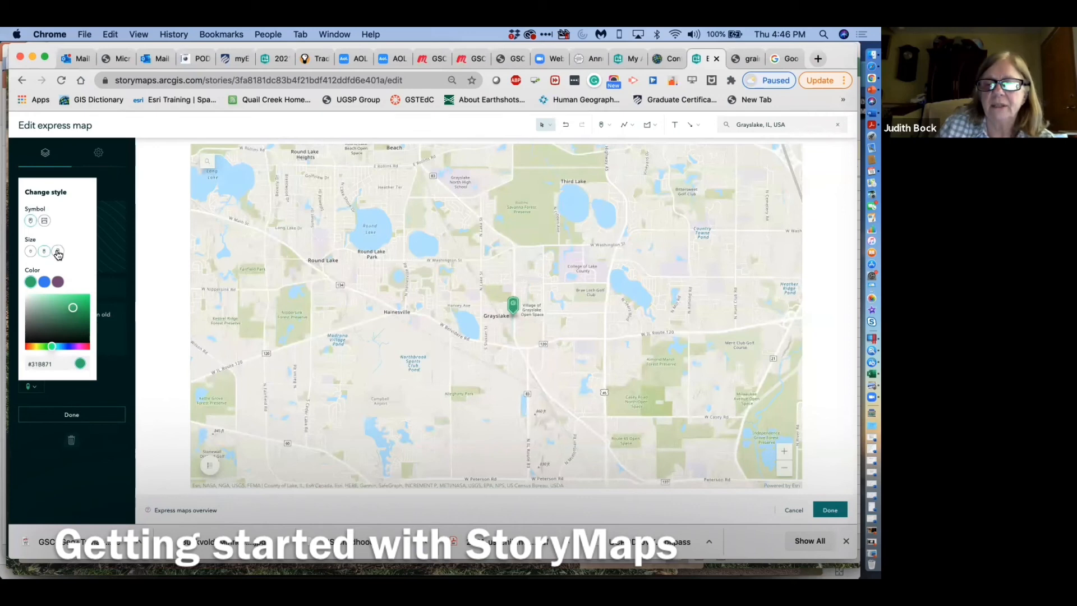
{"action": "left_click", "coordinate": [87, 348]}
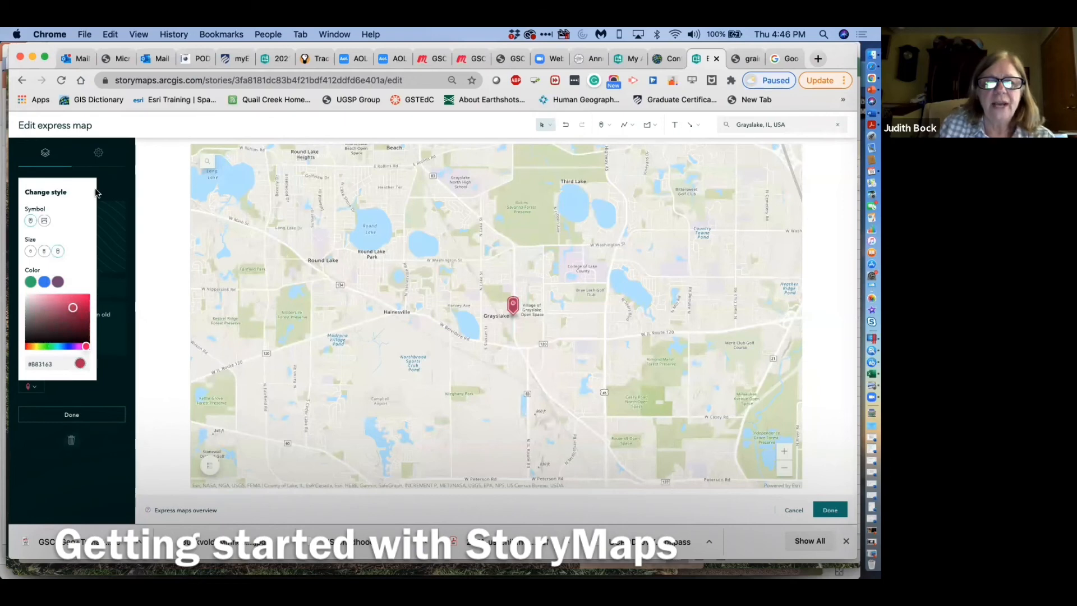
{"action": "left_click", "coordinate": [112, 195]}
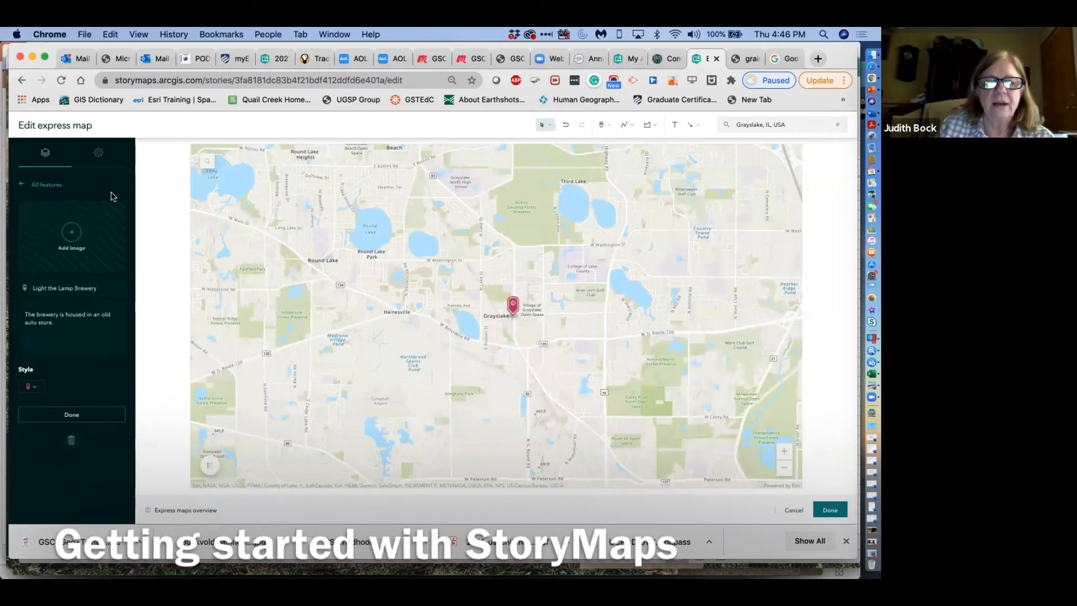
- Add the "Light the Lamp" image from the Grayslake Photos folder inside the 2020-21 Esri competition folder to the brewery point
{"action": "left_click", "coordinate": [73, 237]}
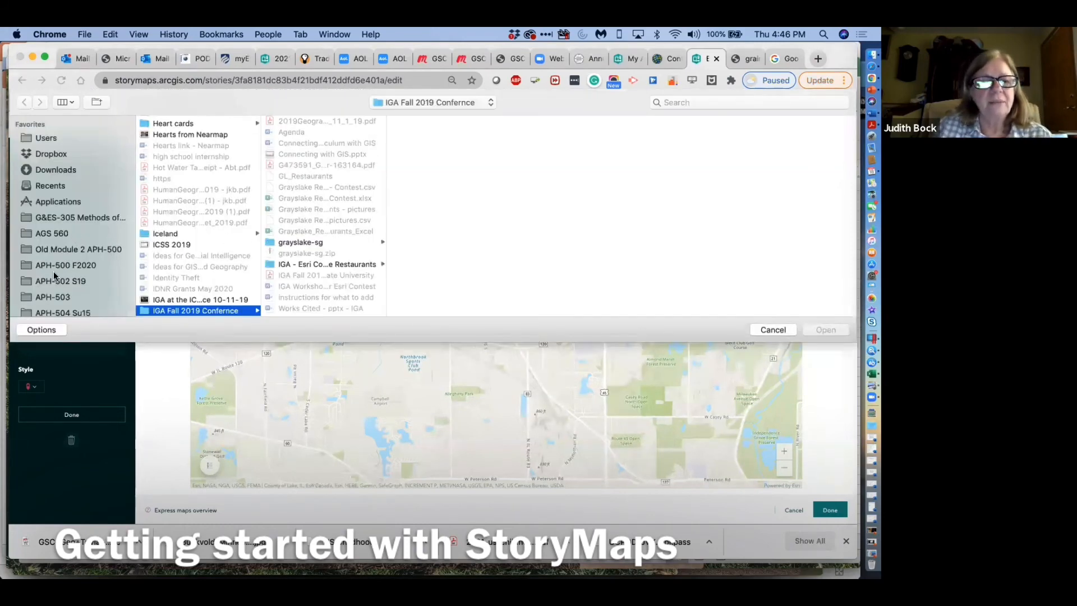
{"action": "scroll", "coordinate": [53, 271], "scroll_direction": "down", "scroll_amount": 5}
{"action": "scroll", "coordinate": [54, 275], "scroll_direction": "down", "scroll_amount": 1}
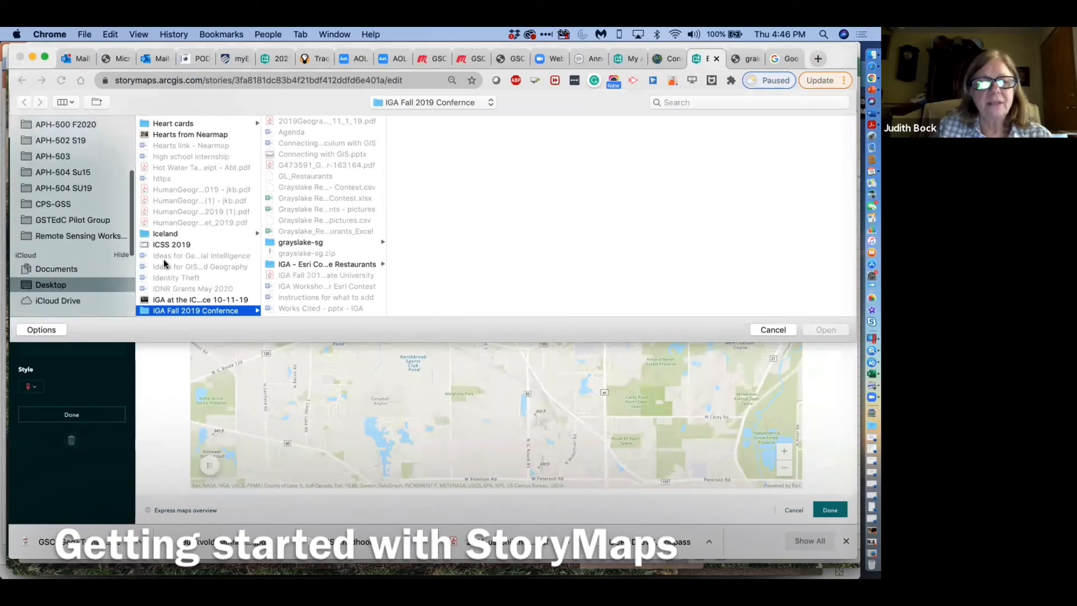
{"action": "scroll", "coordinate": [169, 264], "scroll_direction": "up", "scroll_amount": 10}
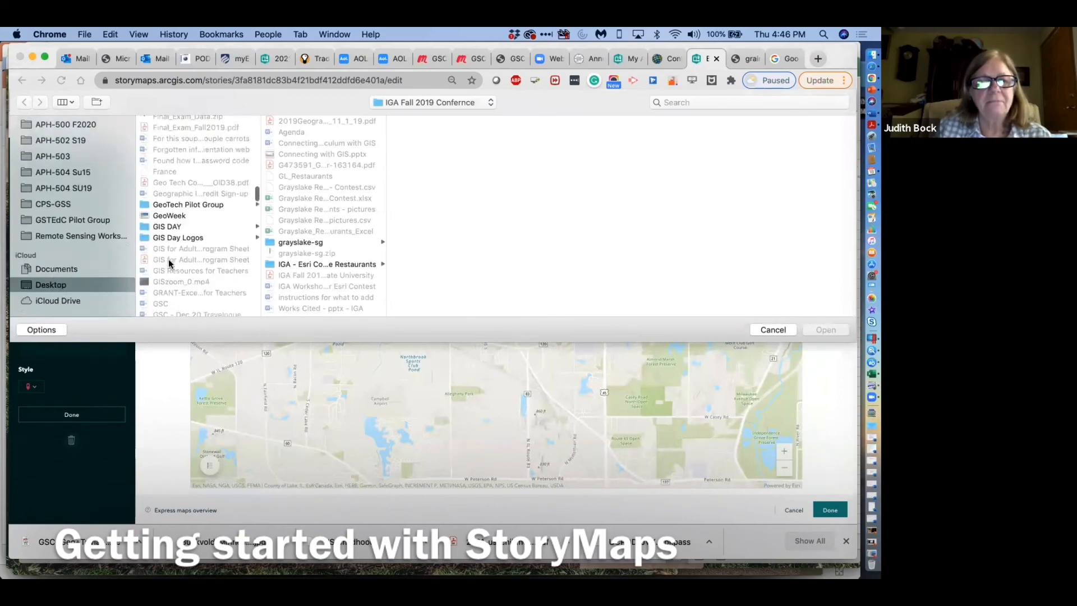
{"action": "scroll", "coordinate": [169, 264], "scroll_direction": "up", "scroll_amount": 15}
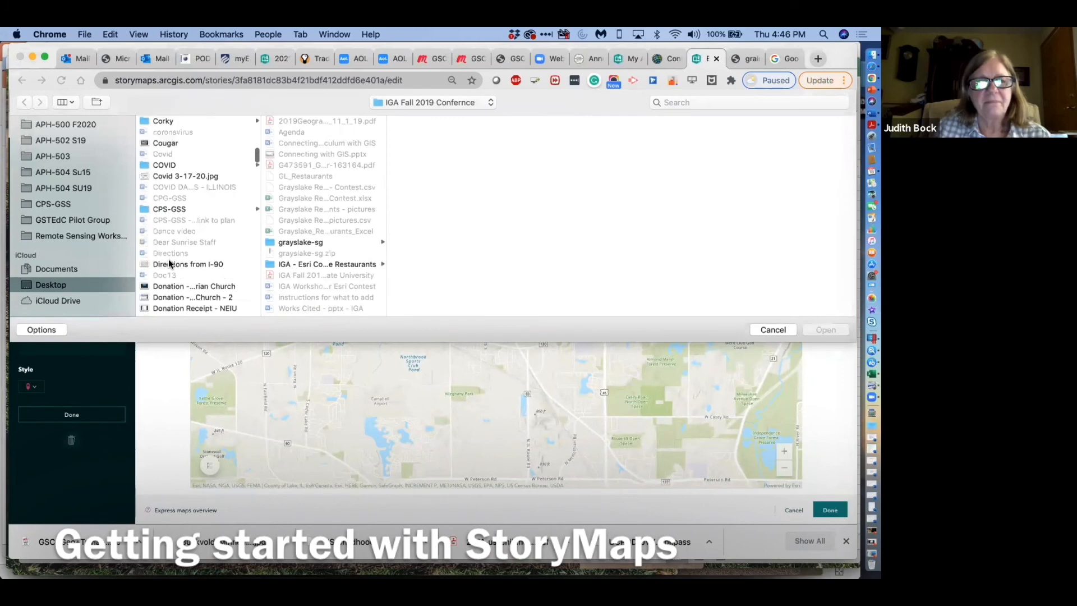
{"action": "scroll", "coordinate": [169, 264], "scroll_direction": "up", "scroll_amount": 3}
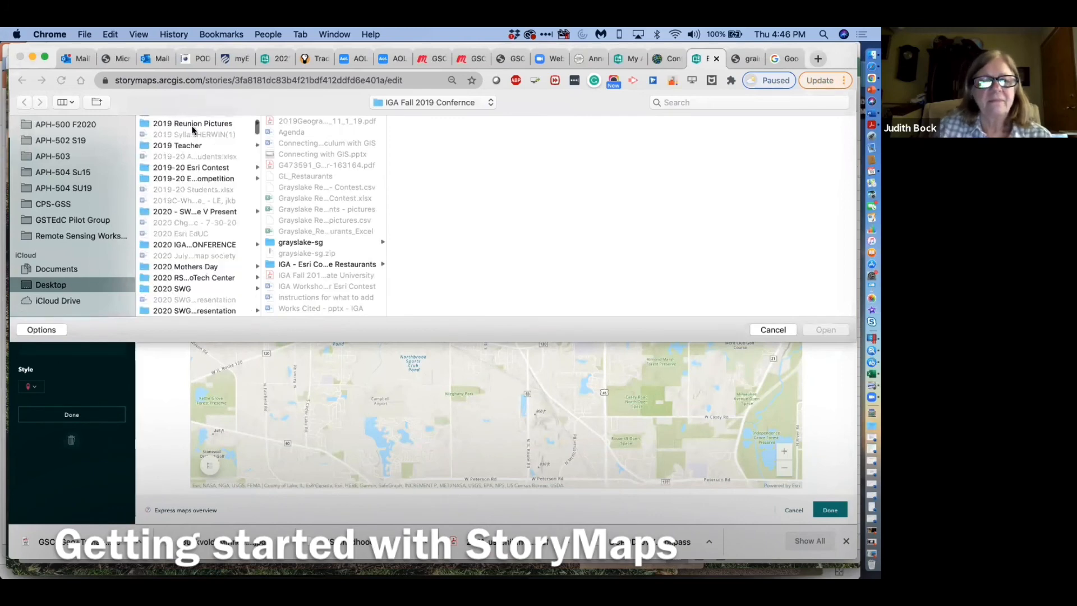
{"action": "left_click", "coordinate": [190, 168]}
{"action": "left_click", "coordinate": [190, 179]}
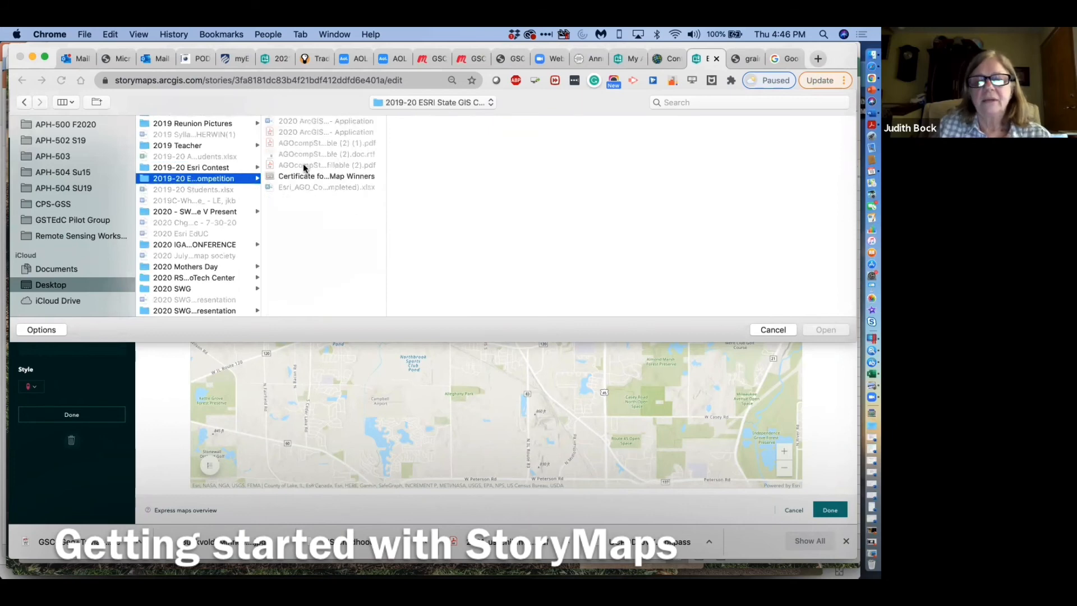
{"action": "scroll", "coordinate": [209, 269], "scroll_direction": "down", "scroll_amount": 5}
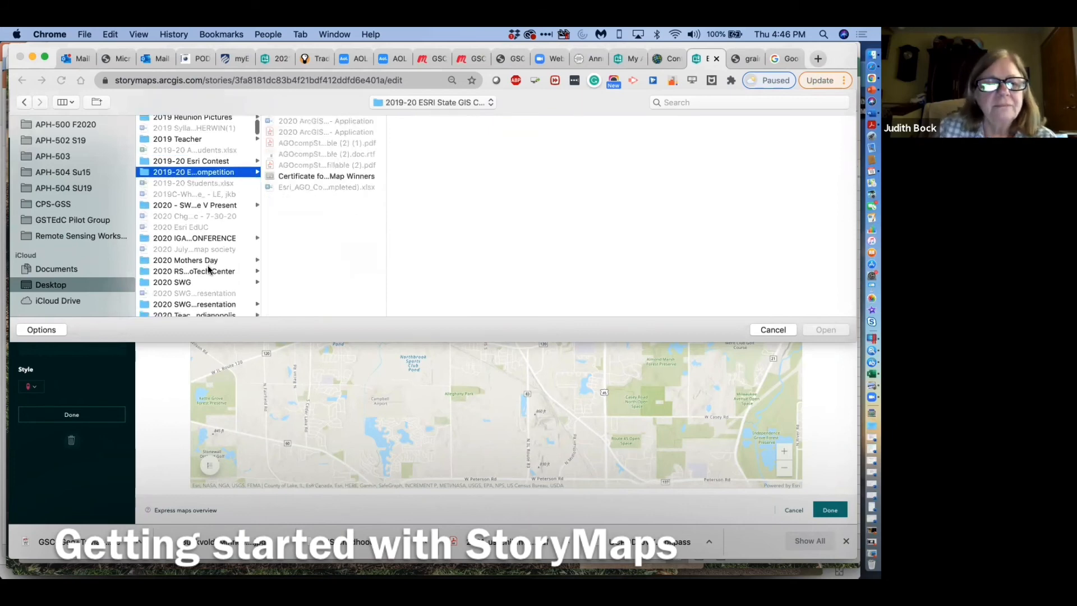
{"action": "left_click", "coordinate": [208, 270]}
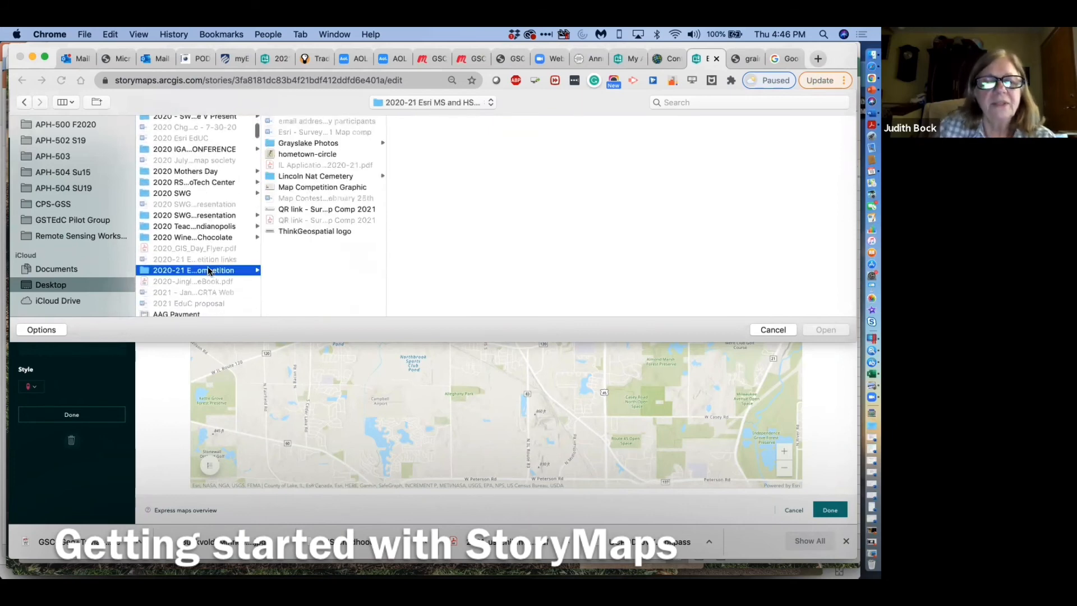
{"action": "left_click", "coordinate": [290, 144]}
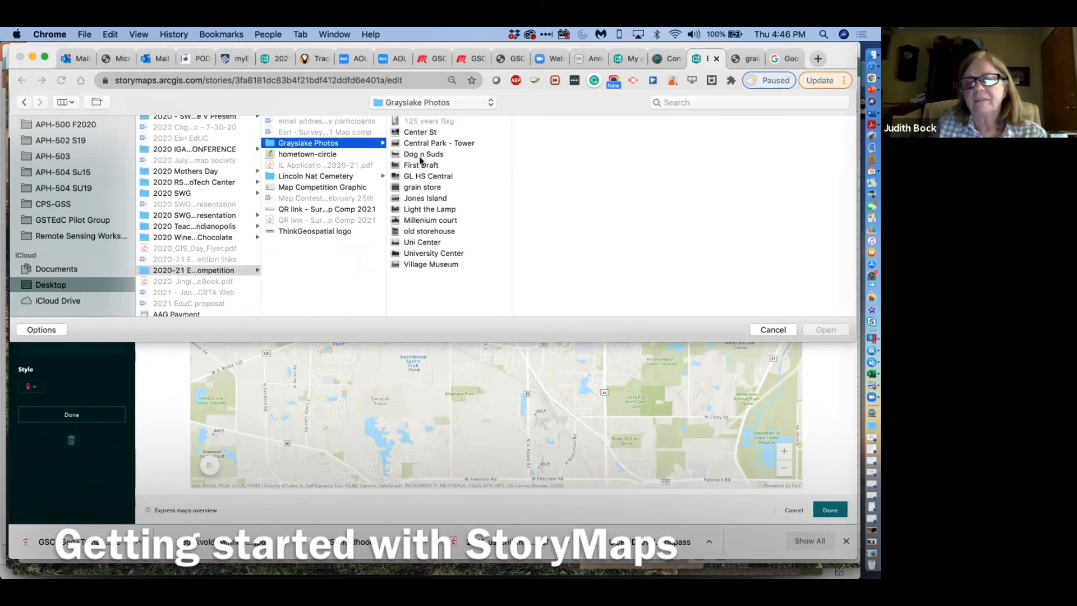
{"action": "left_click", "coordinate": [427, 210]}
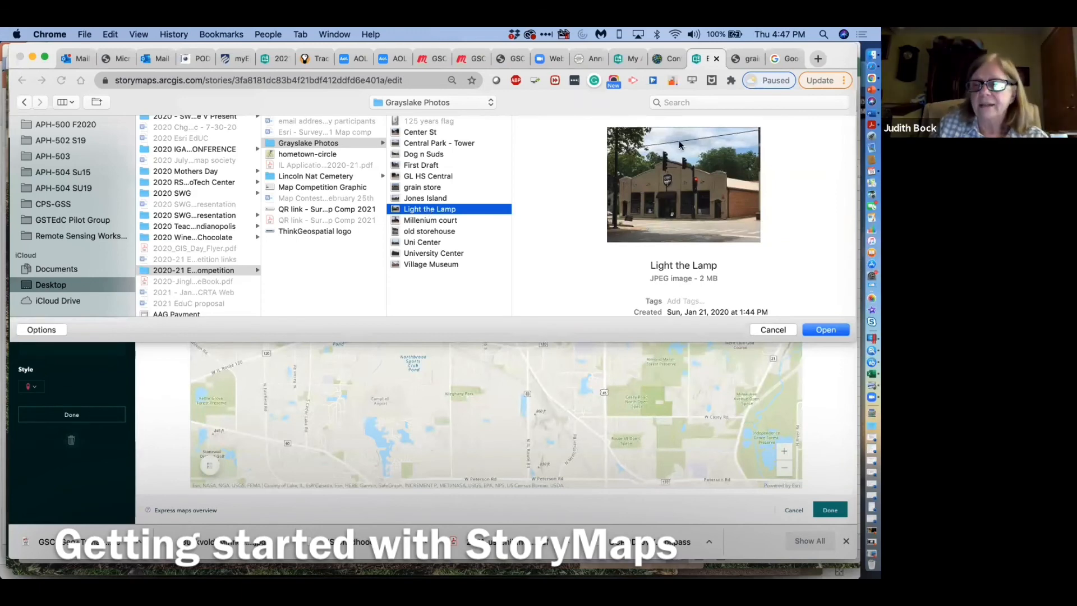
{"action": "left_click", "coordinate": [827, 330]}
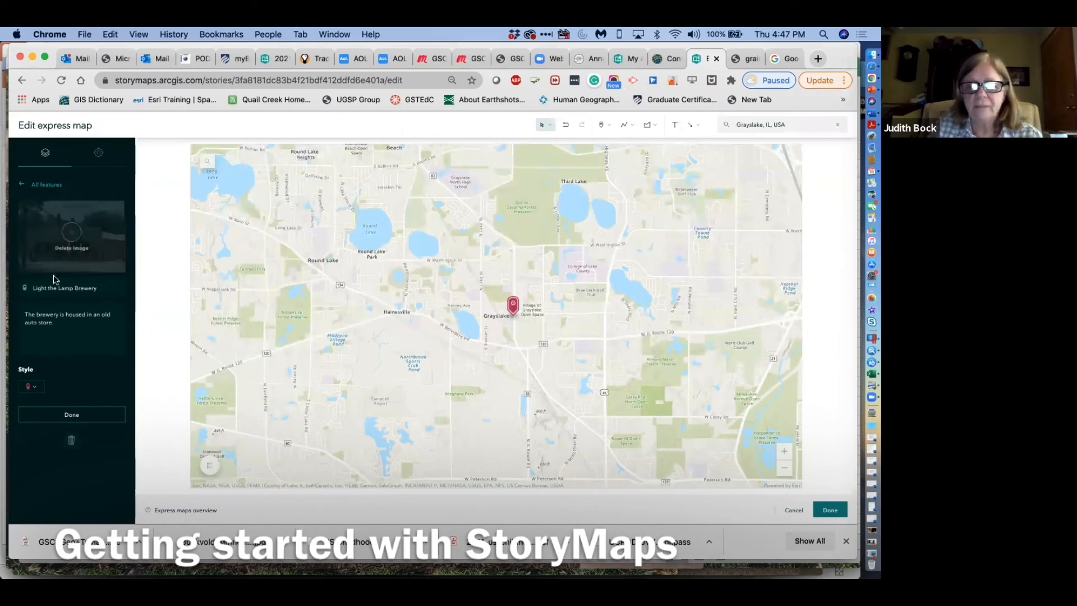
- Finish the brewery point and add a point at the lake west of Grayslake, named "Jones Island" and described as "Park District Headquarters"
{"action": "left_click", "coordinate": [72, 417]}
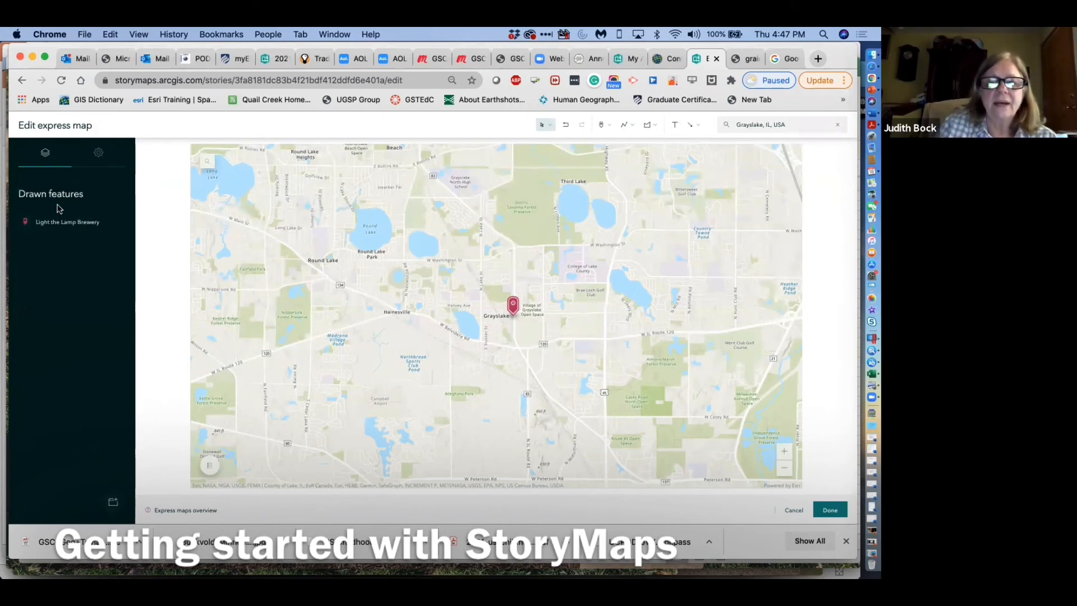
{"action": "left_click", "coordinate": [602, 125]}
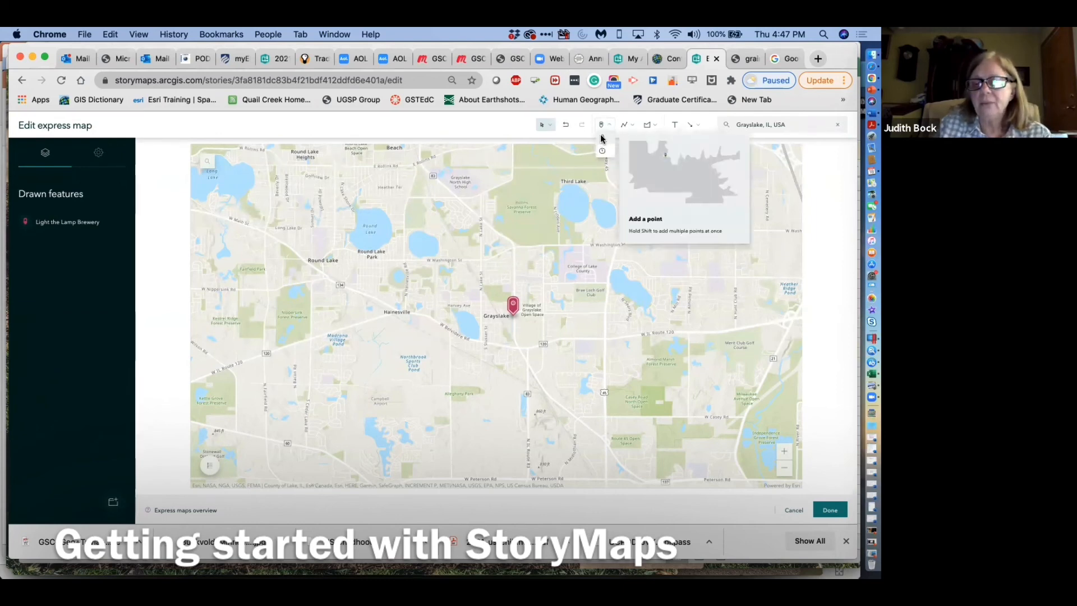
{"action": "left_click", "coordinate": [603, 141]}
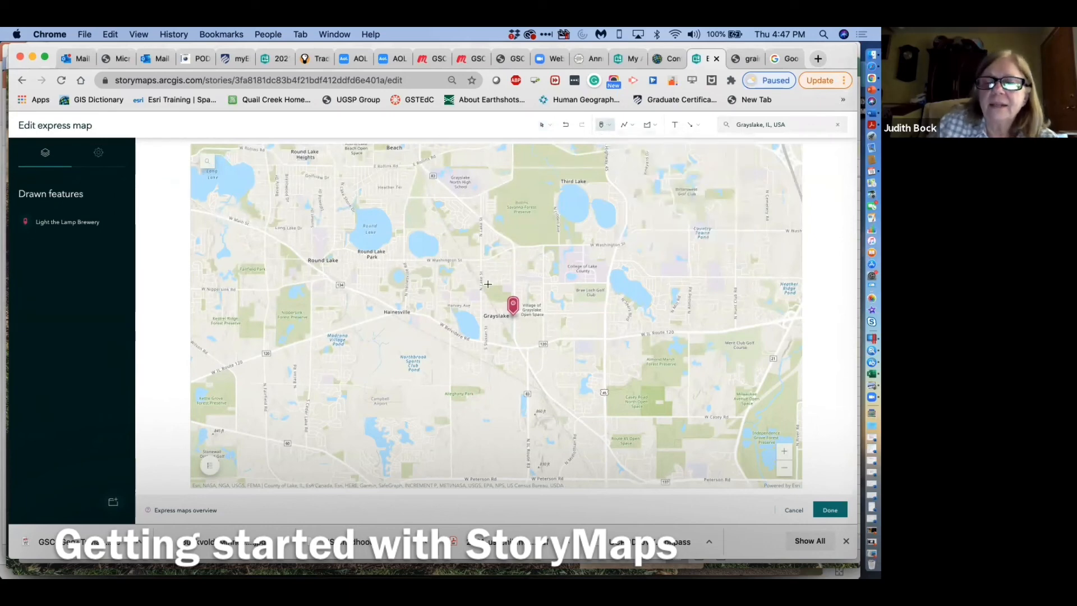
{"action": "left_click", "coordinate": [456, 311]}
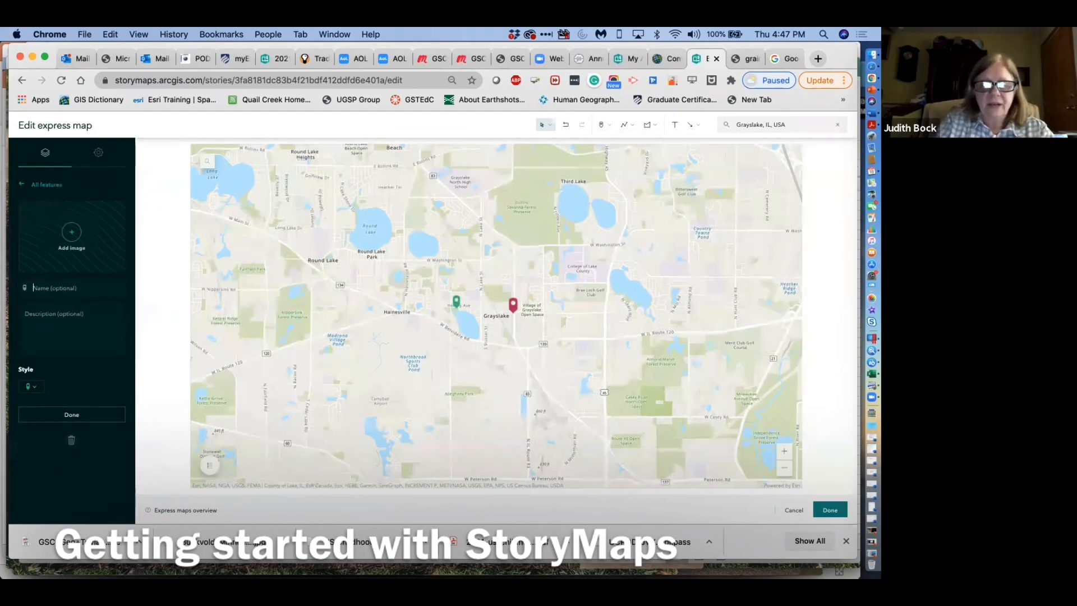
{"action": "type", "text": "Jones Island"}
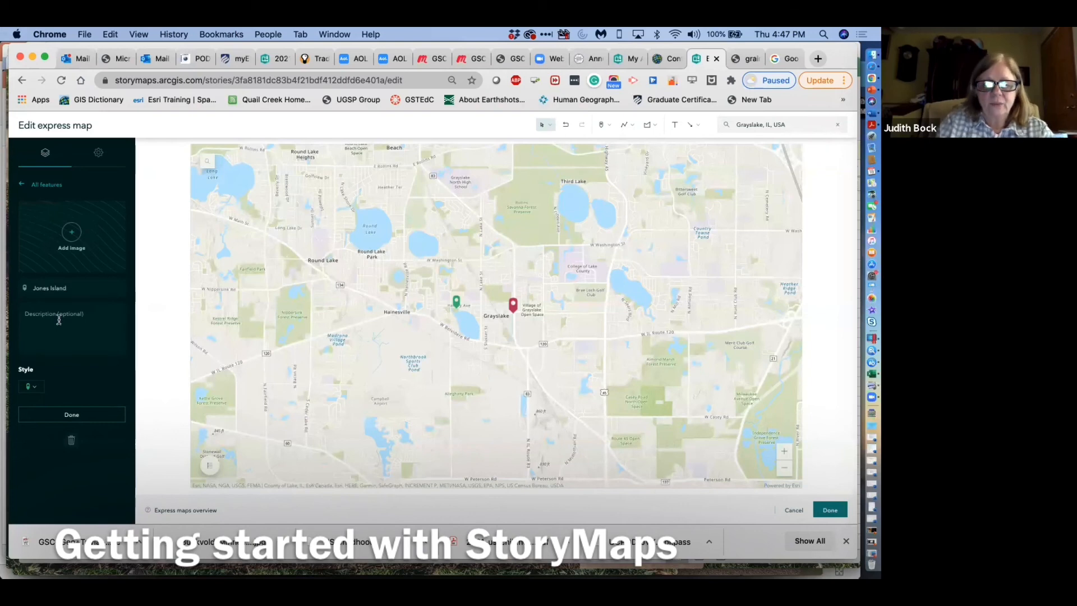
{"action": "type", "text": "Park District Headquarters"}
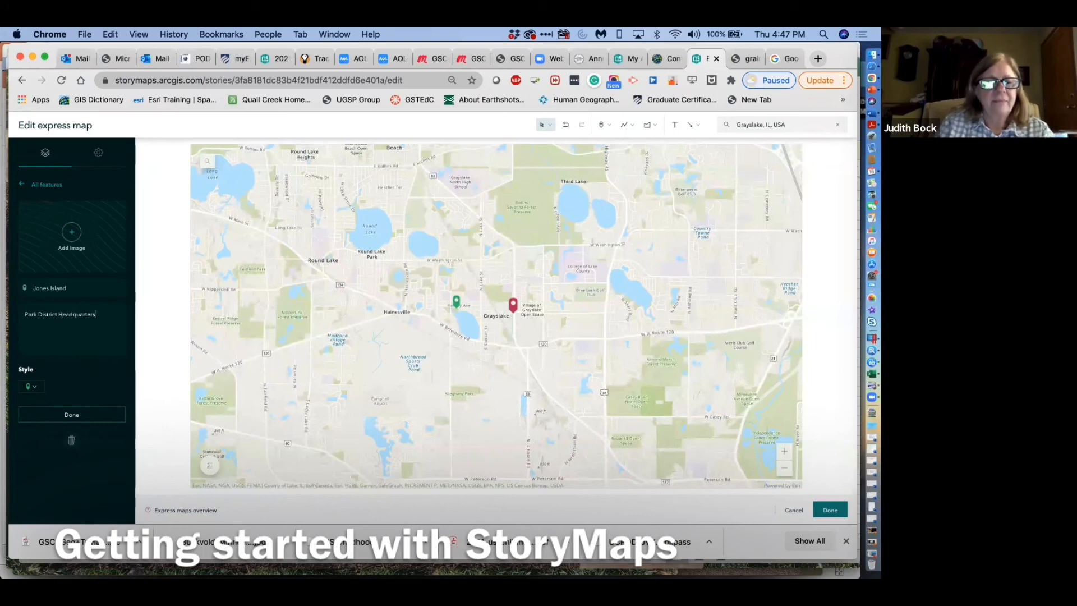
- Style the Jones Island point's symbol with a blue color and the largest size
{"action": "left_click", "coordinate": [31, 387]}
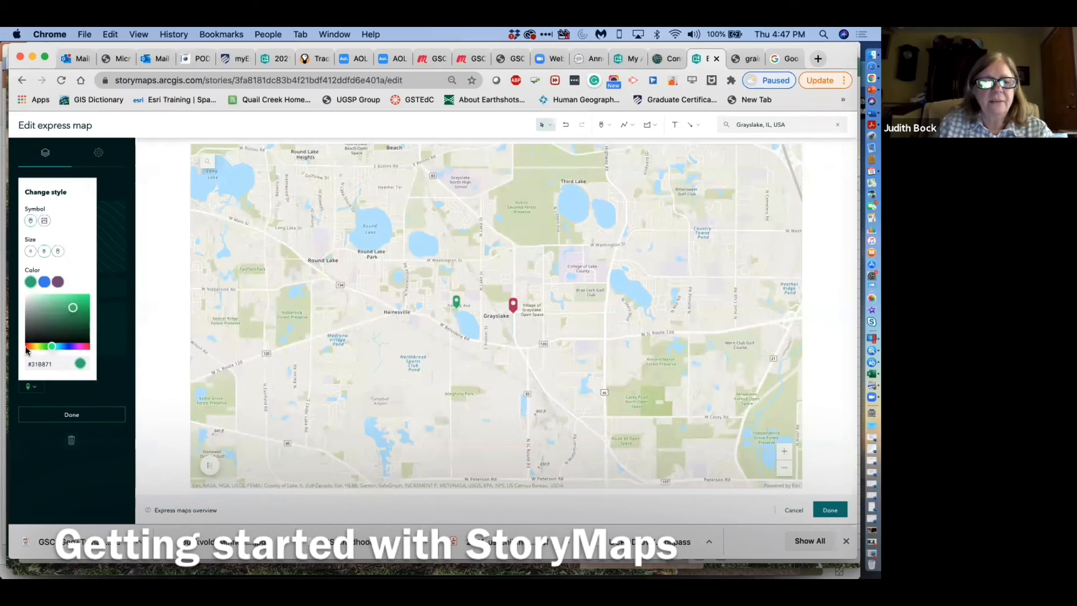
{"action": "left_click", "coordinate": [66, 348]}
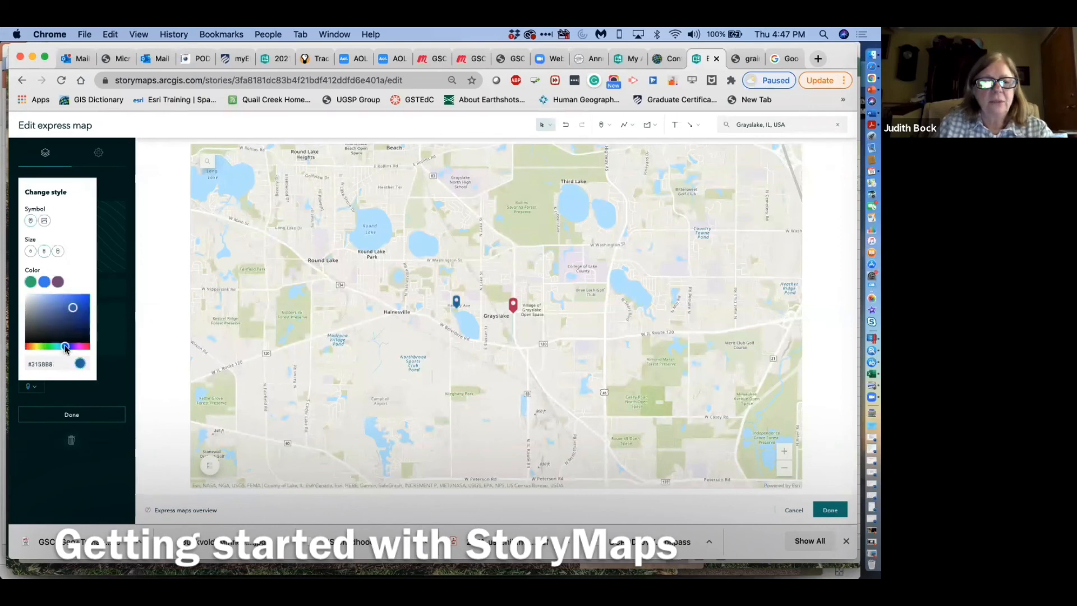
{"action": "left_click", "coordinate": [57, 252]}
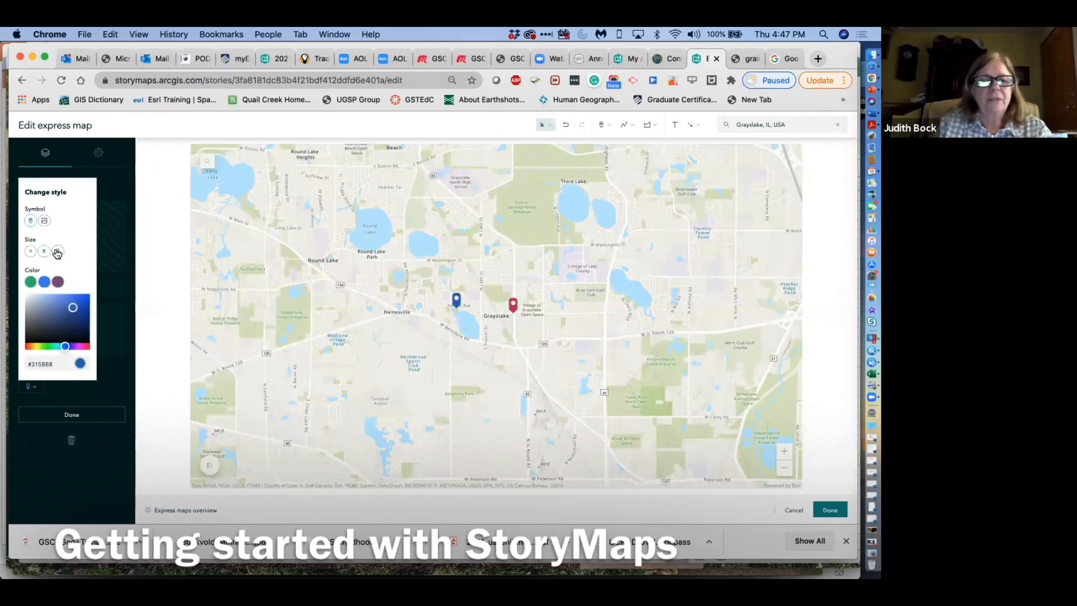
{"action": "left_click", "coordinate": [111, 391]}
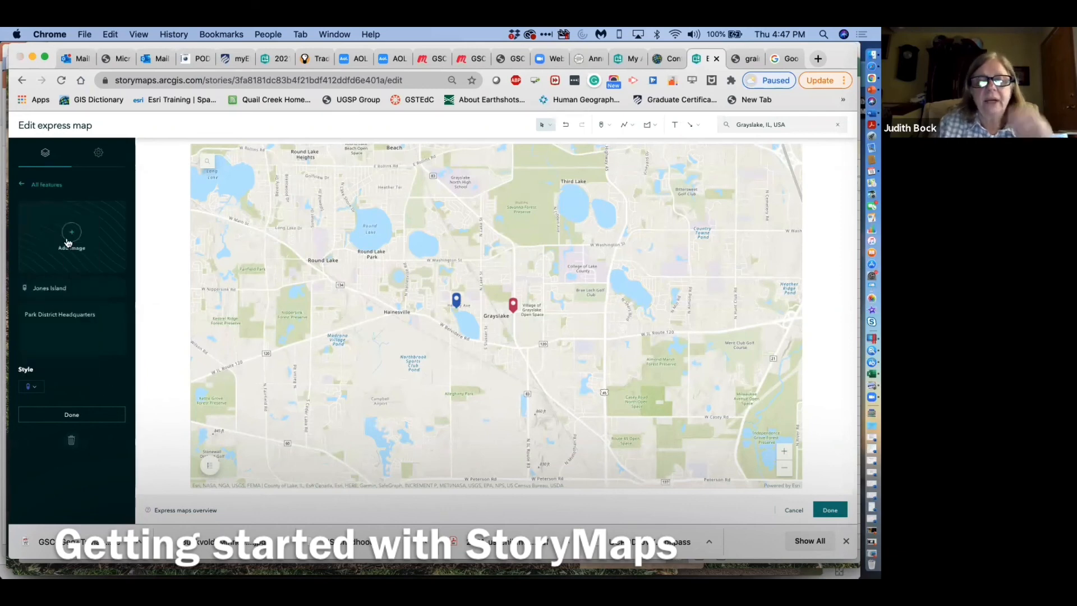
- Add the "Jones Island" image from the Grayslake Photos folder to the Jones Island point and finish editing the point
{"action": "left_click", "coordinate": [67, 241]}
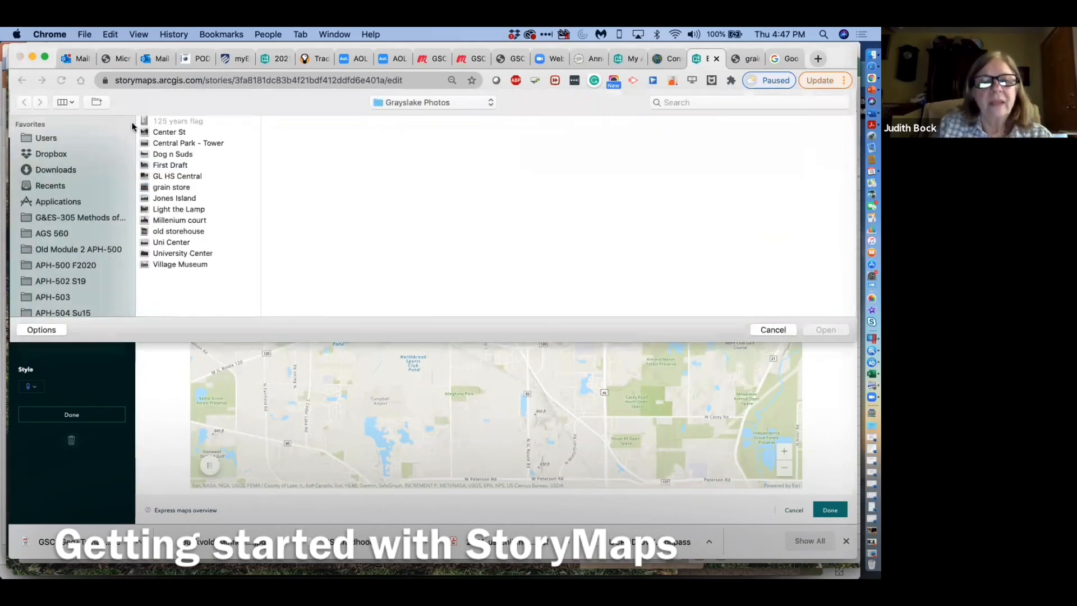
{"action": "left_click", "coordinate": [165, 199]}
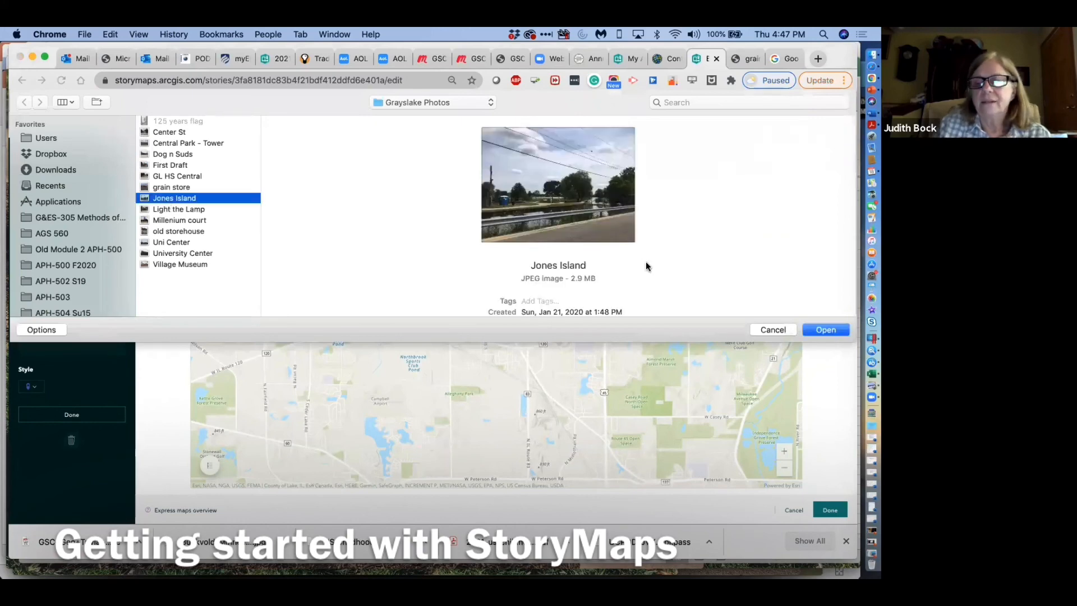
{"action": "left_click", "coordinate": [826, 330]}
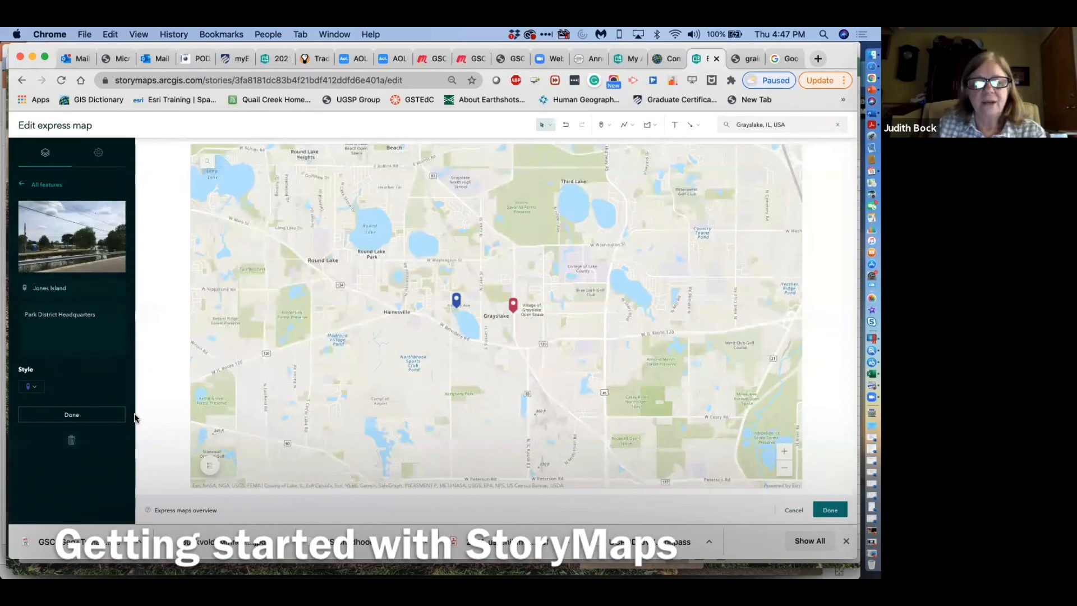
{"action": "left_click", "coordinate": [71, 415]}
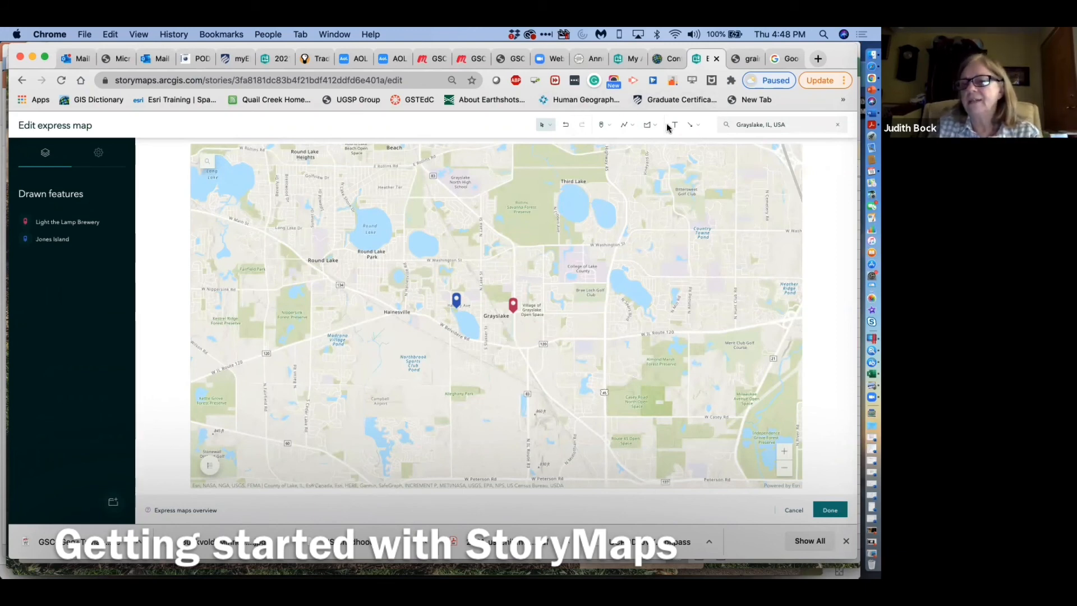
- Finish the express map and place it in the story below the Grayslake, IL web map
{"action": "left_click", "coordinate": [830, 511]}
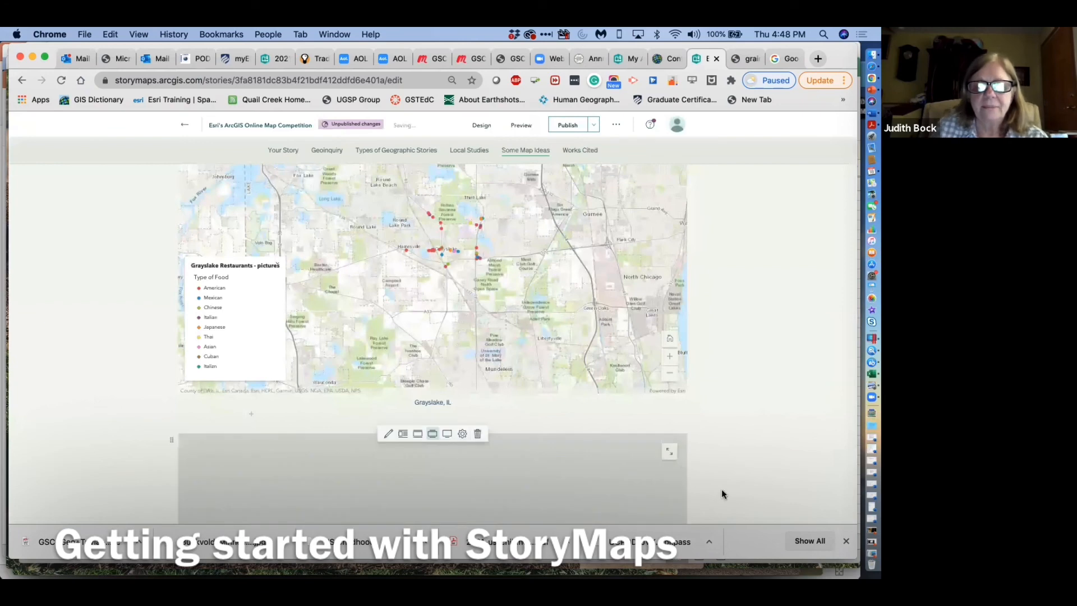
{"action": "scroll", "coordinate": [726, 493], "scroll_direction": "down", "scroll_amount": 1}
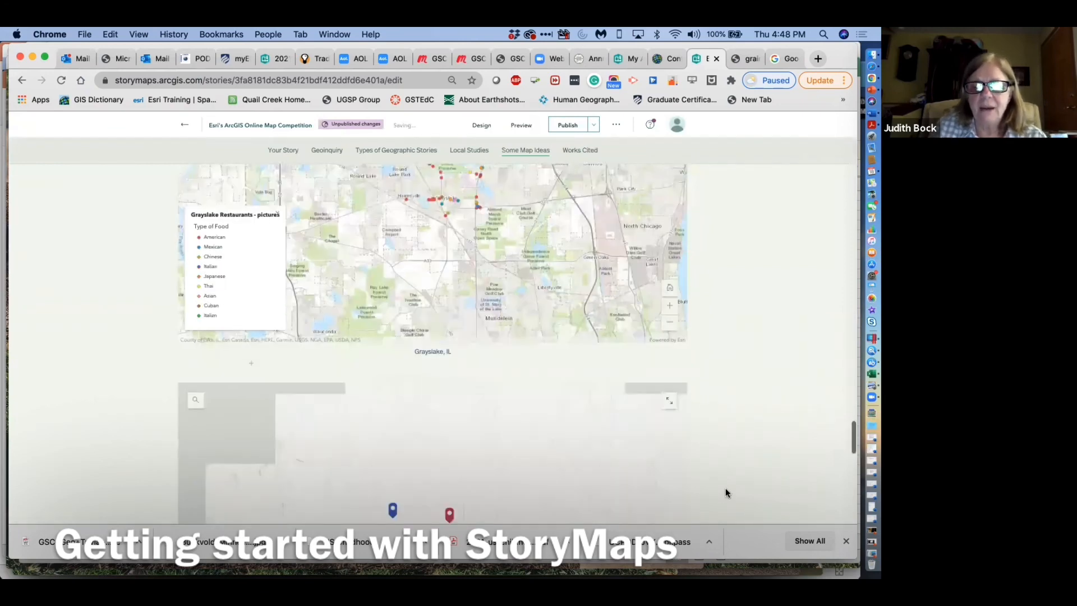
{"action": "scroll", "coordinate": [726, 492], "scroll_direction": "down", "scroll_amount": 3}
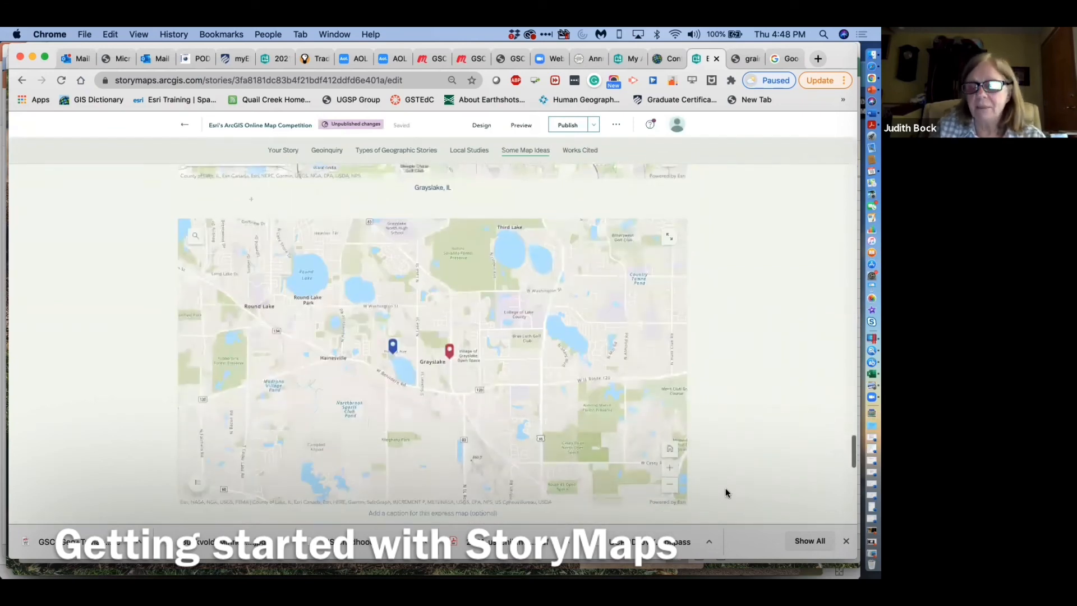
{"action": "scroll", "coordinate": [725, 488], "scroll_direction": "down", "scroll_amount": 1}
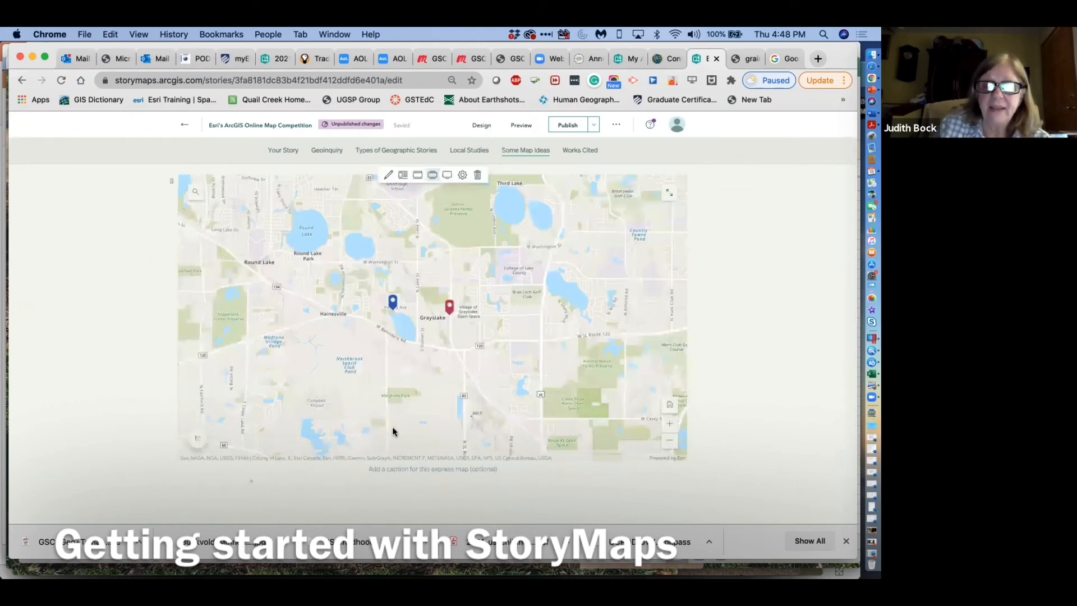
- Check the pop-ups of the Light the Lamp Brewery and Jones Island points in the expanded express map, returning to the story after each check
{"action": "left_click", "coordinate": [449, 307]}
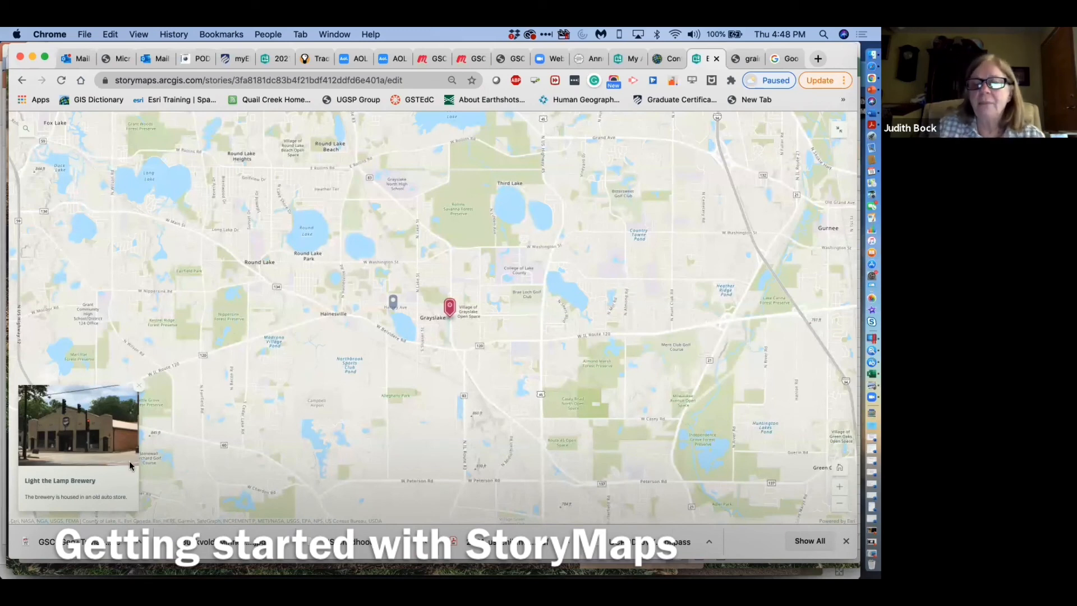
{"action": "left_click", "coordinate": [394, 302]}
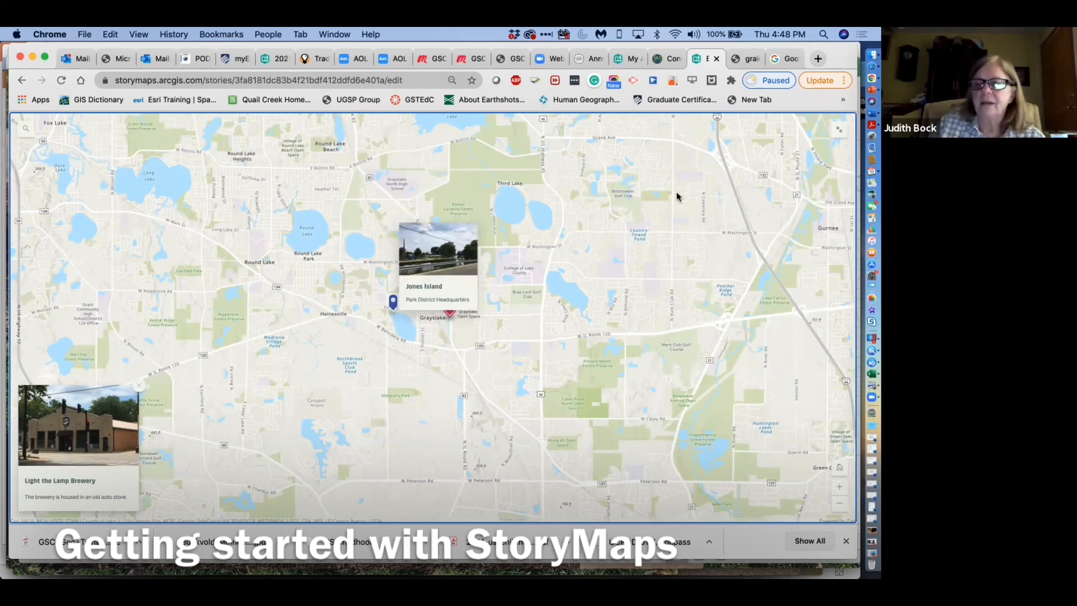
{"action": "left_click", "coordinate": [840, 132]}
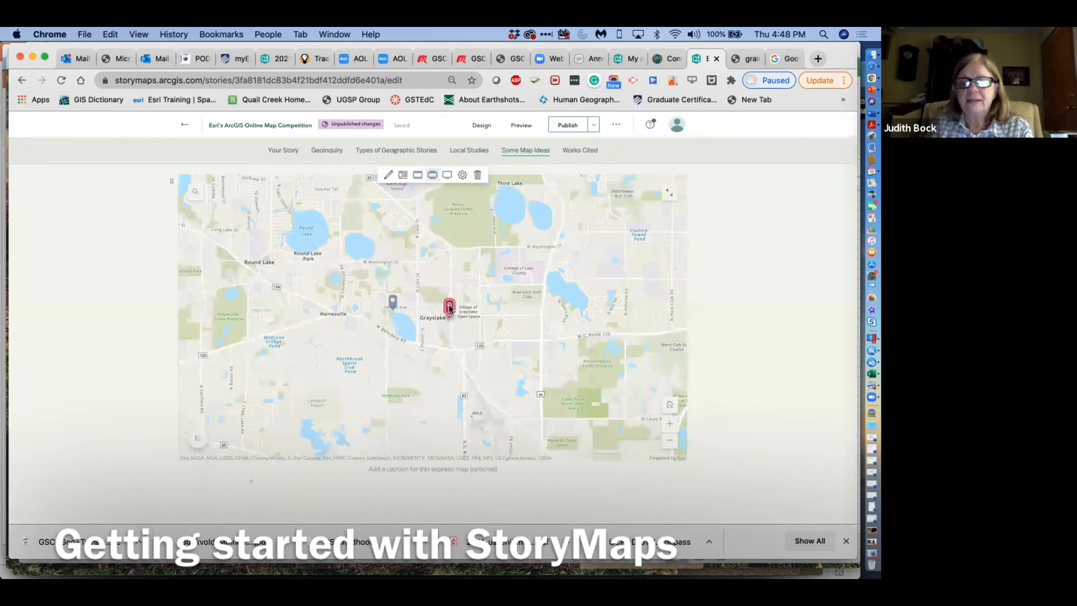
{"action": "left_click", "coordinate": [391, 305]}
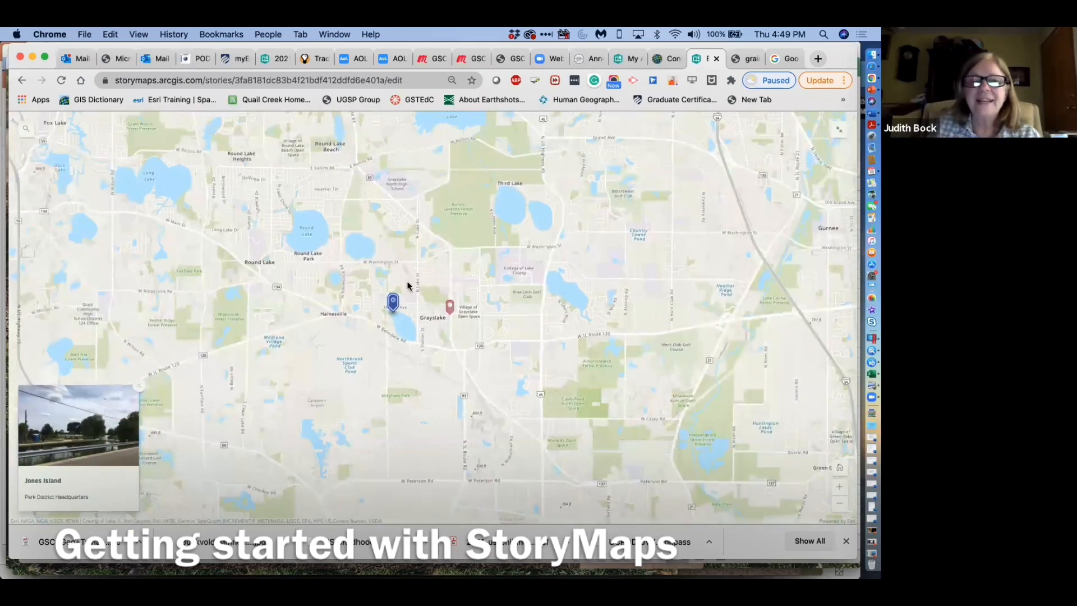
{"action": "left_click", "coordinate": [842, 134]}
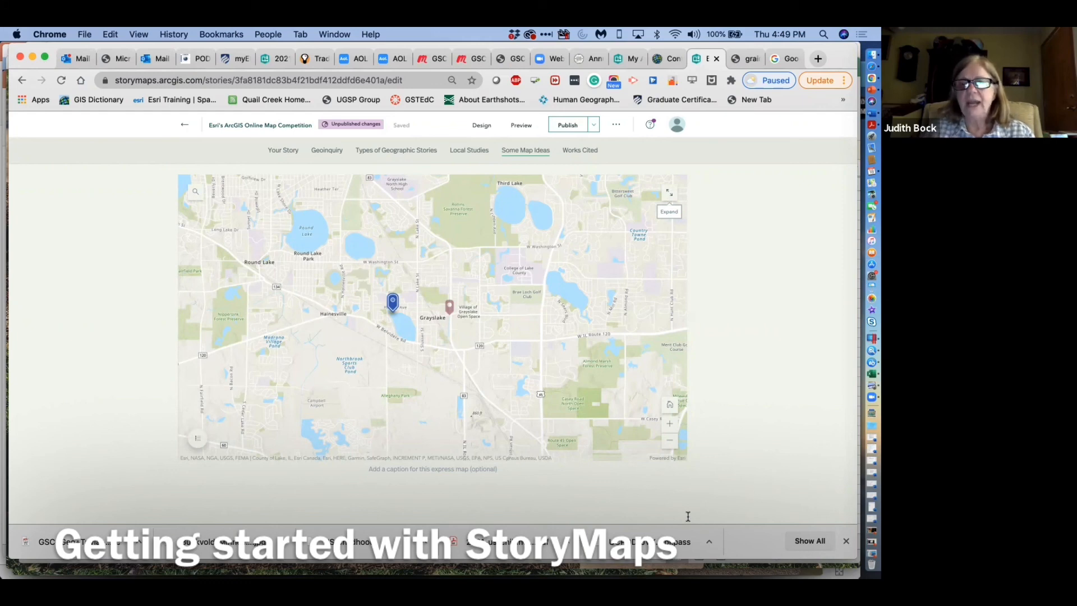
- Switch to the ArcGIS Online content and open the "Grayslake, IL" web map in Map Viewer
{"action": "left_click", "coordinate": [668, 59]}
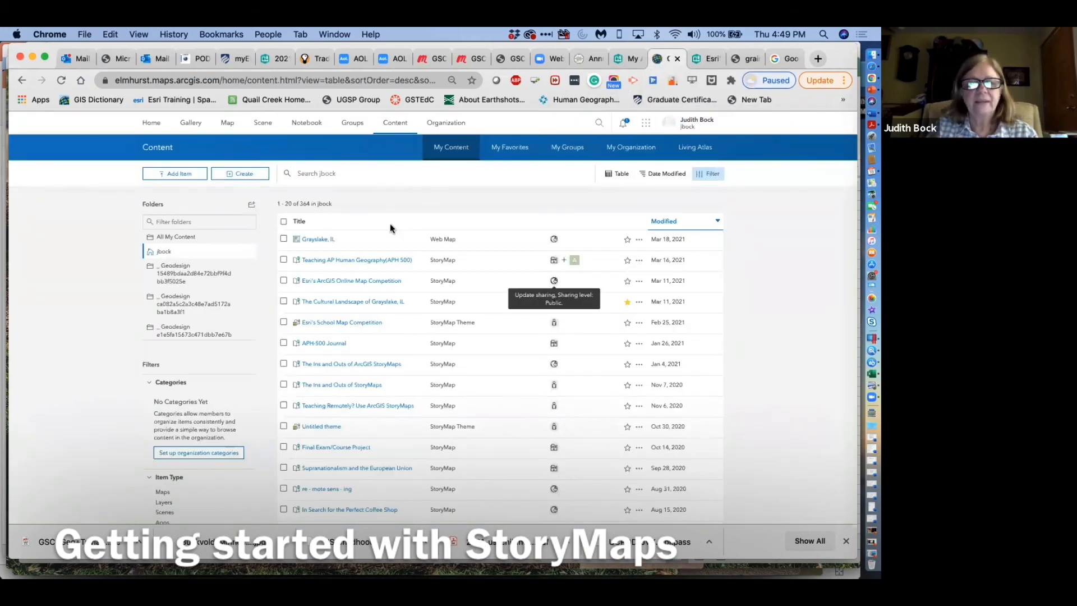
{"action": "left_click", "coordinate": [318, 239]}
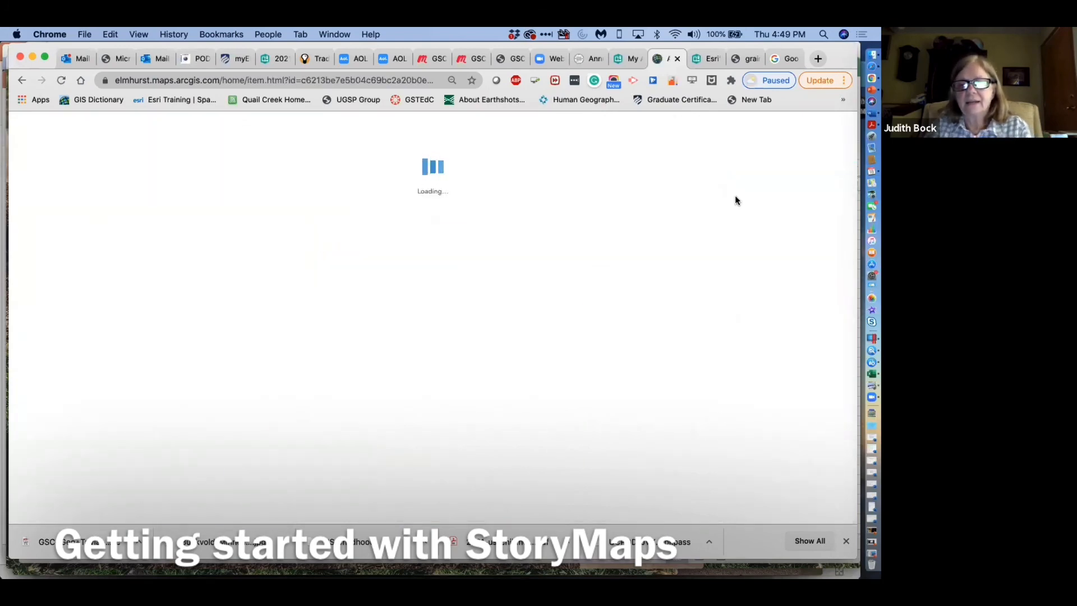
{"action": "left_click", "coordinate": [661, 178]}
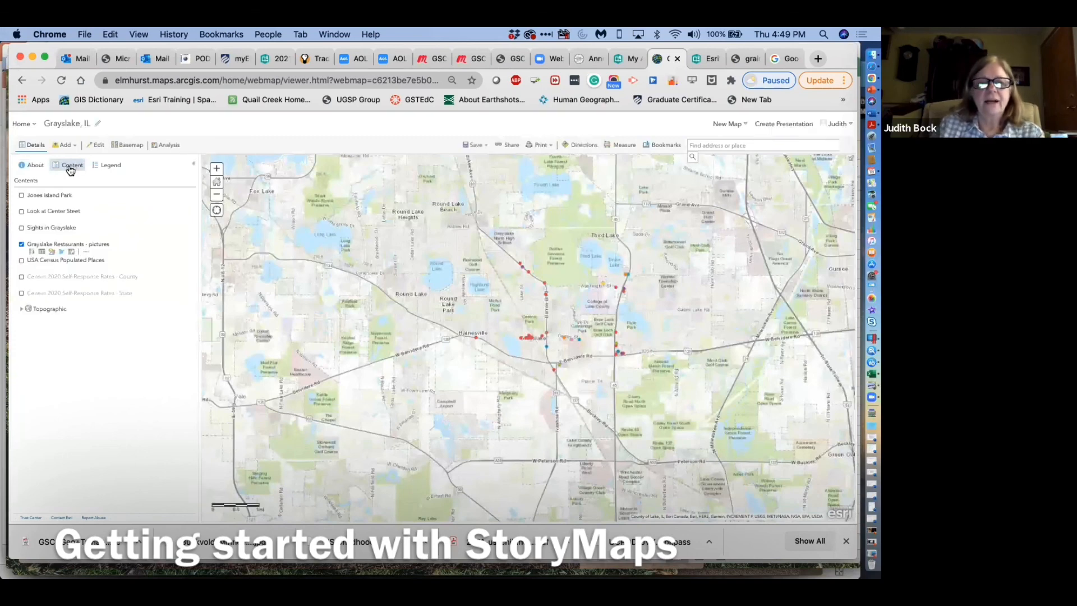
- Show the Jones Island Park and Look at Center Steet layers, preview Sights in Grayslake, and view the options for adding map notes
{"action": "left_click", "coordinate": [22, 196]}
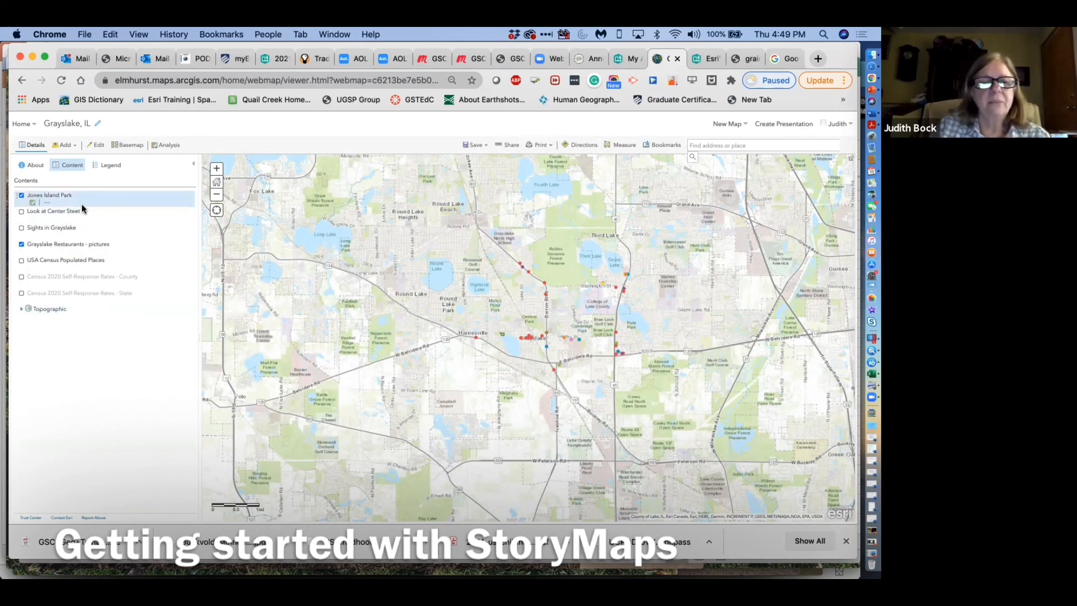
{"action": "left_click", "coordinate": [21, 228]}
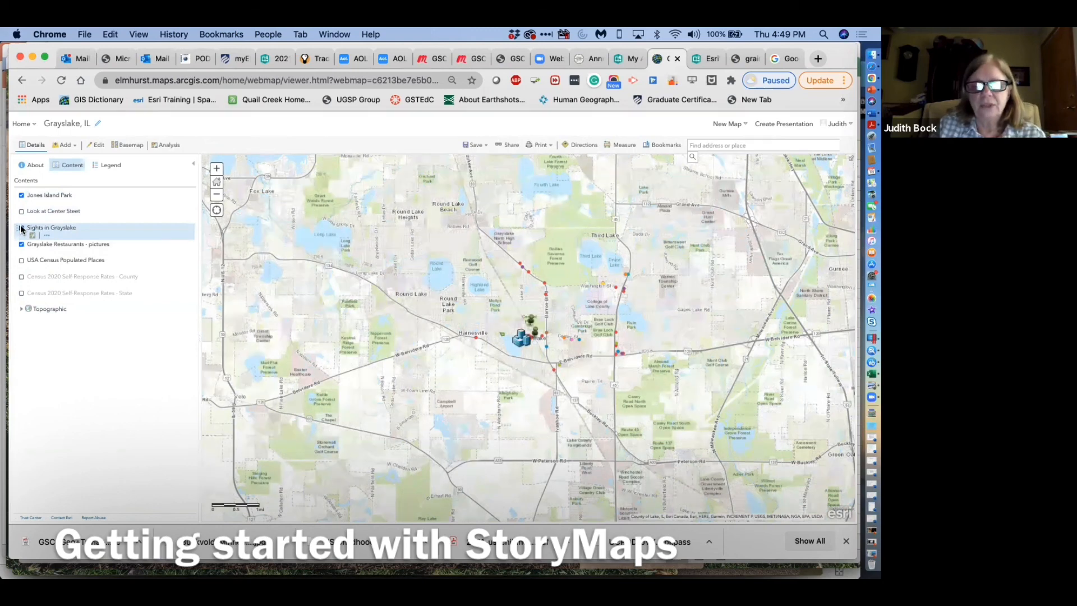
{"action": "left_click", "coordinate": [21, 228]}
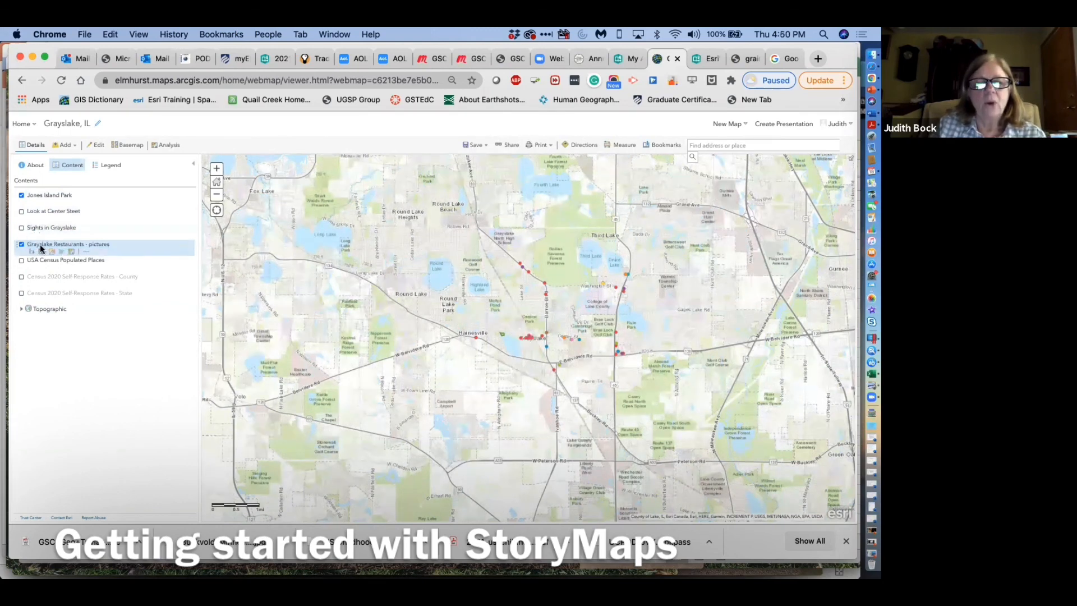
{"action": "left_click", "coordinate": [21, 213]}
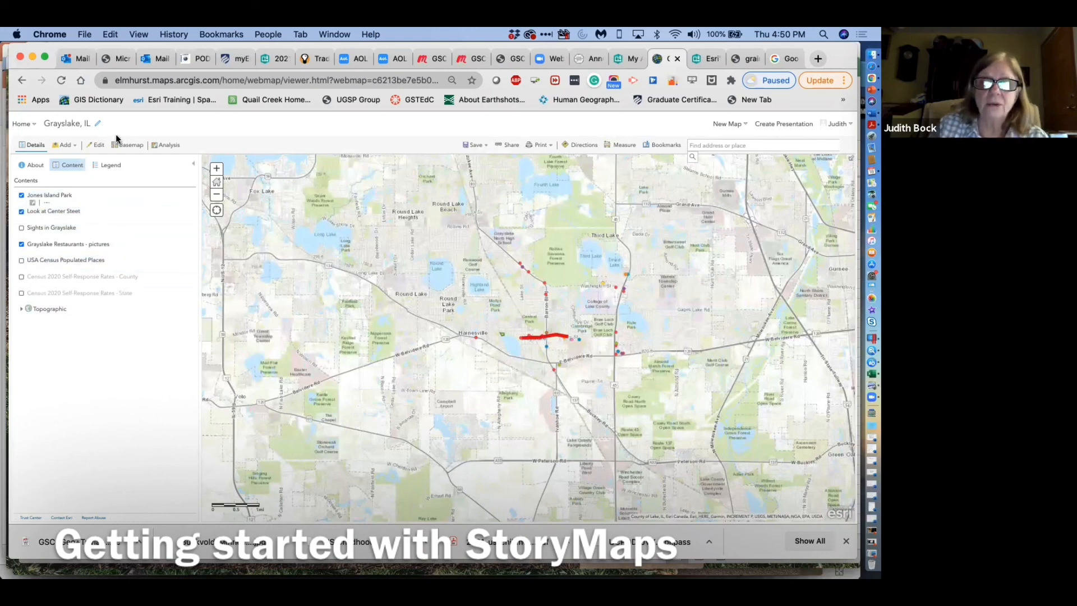
{"action": "left_click", "coordinate": [64, 145]}
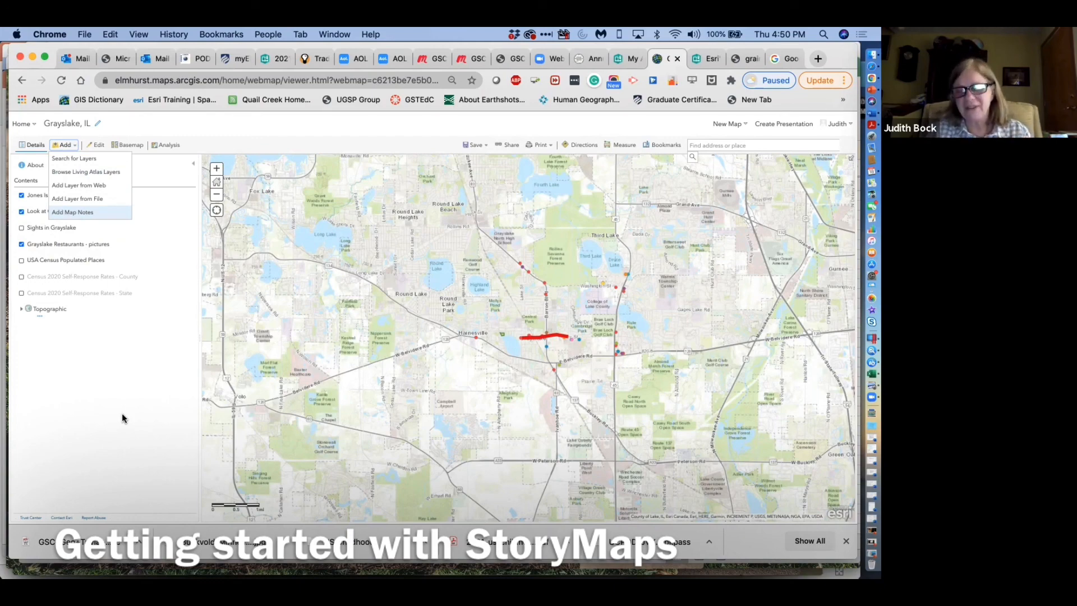
- Switch back to the StoryMaps story and compare the embedded Grayslake web map with the express map below it
{"action": "left_click", "coordinate": [707, 60]}
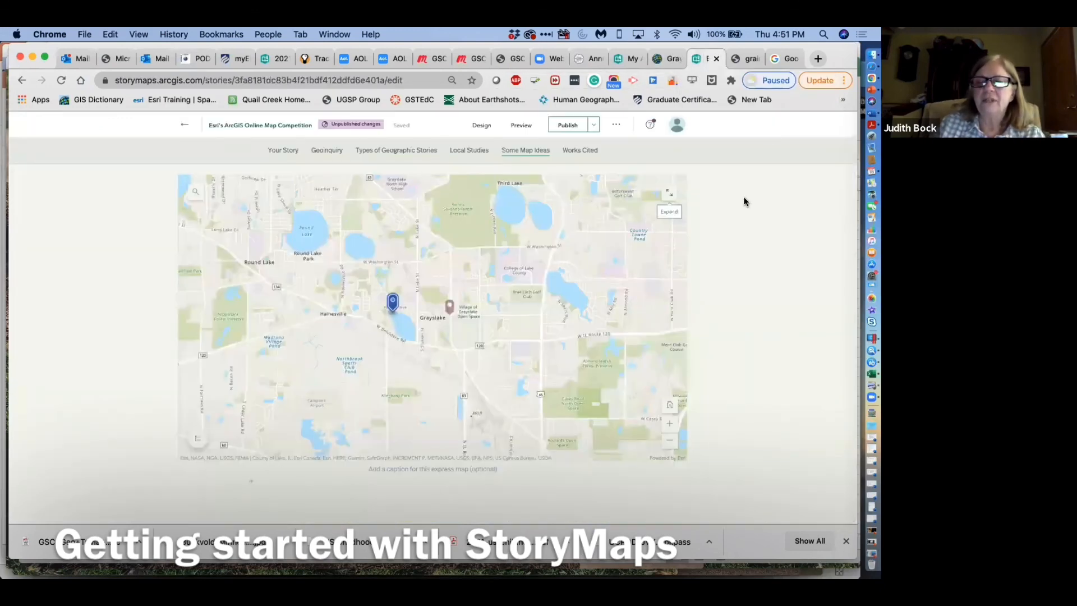
{"action": "scroll", "coordinate": [744, 201], "scroll_direction": "up", "scroll_amount": 3}
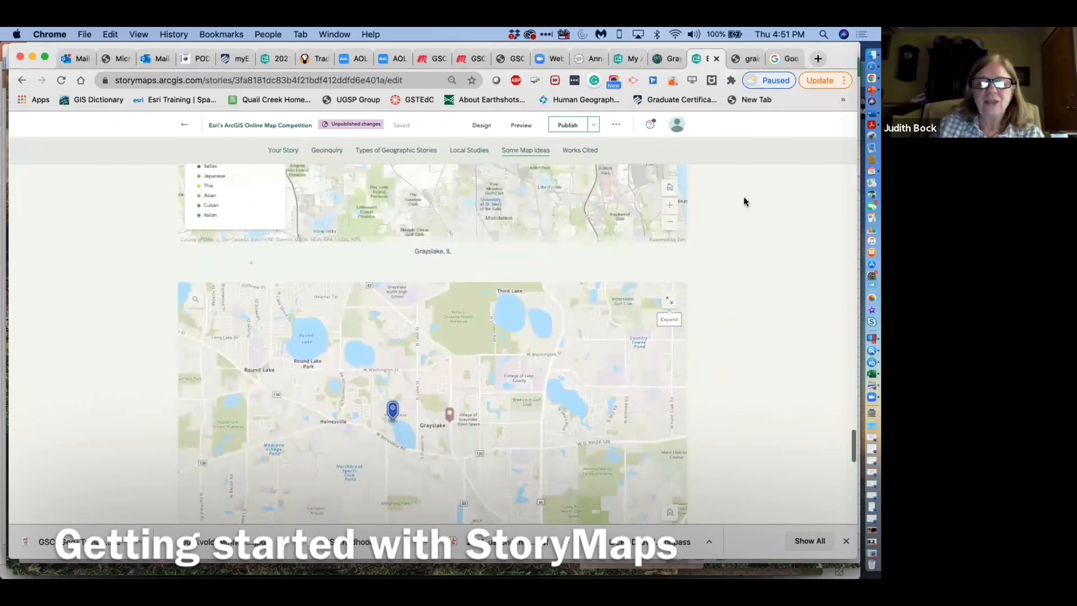
{"action": "scroll", "coordinate": [744, 200], "scroll_direction": "down", "scroll_amount": 3}
{"action": "scroll", "coordinate": [744, 200], "scroll_direction": "up", "scroll_amount": 5}
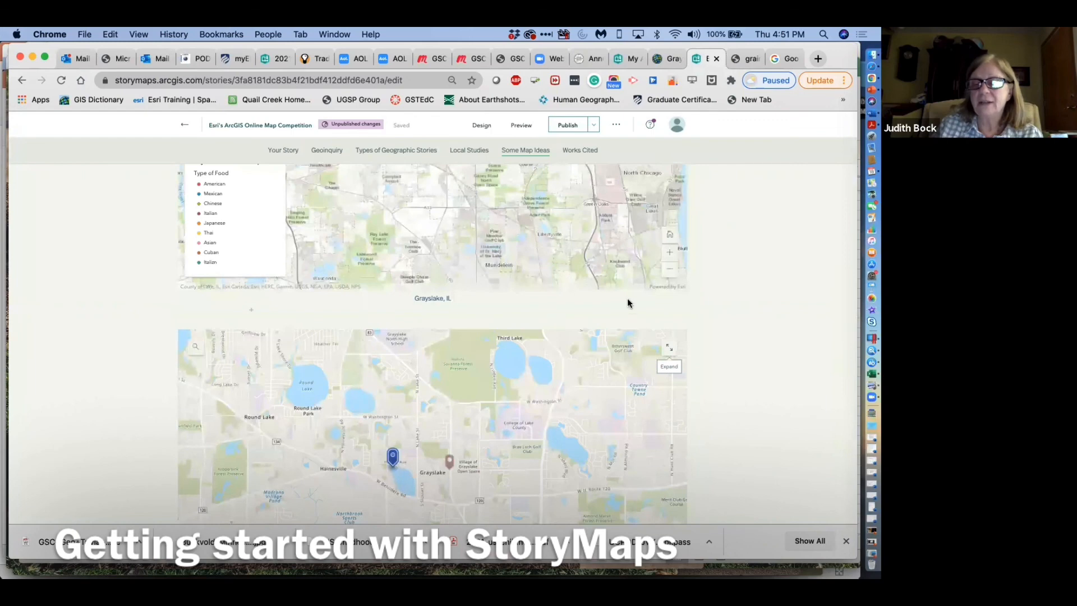
{"action": "scroll", "coordinate": [782, 209], "scroll_direction": "down", "scroll_amount": 4}
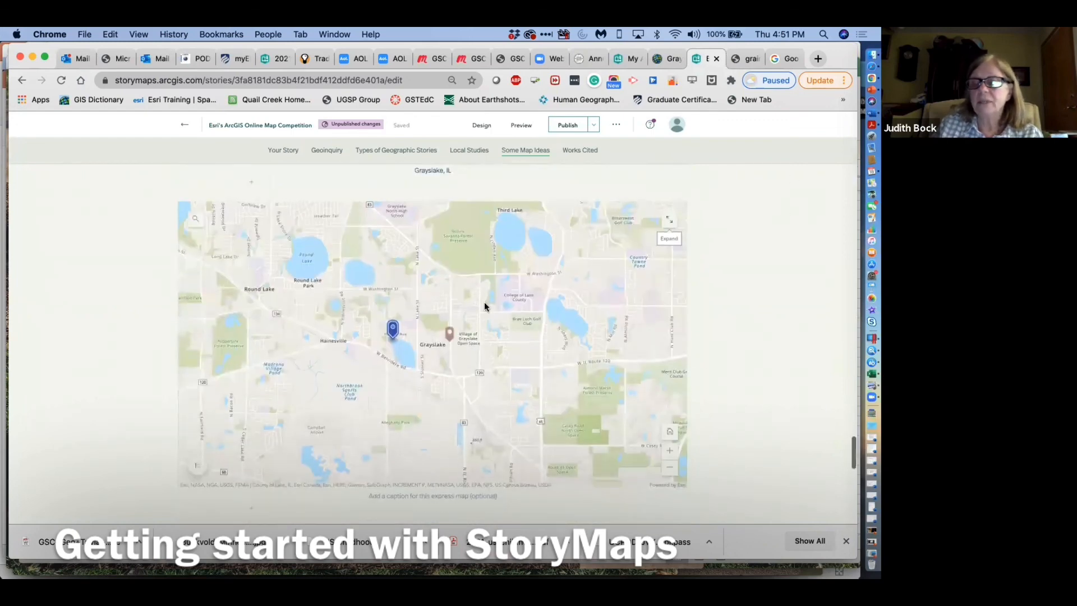